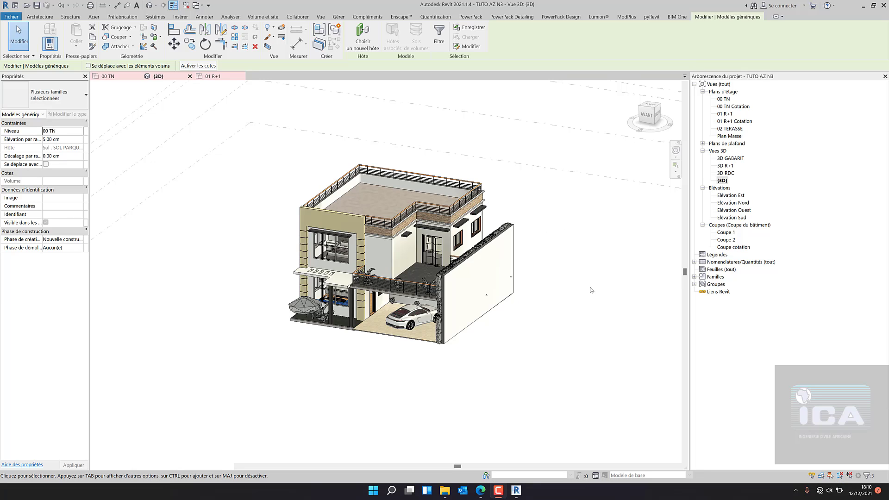
Open the 00 TN floor plan view.
double_click(724, 99)
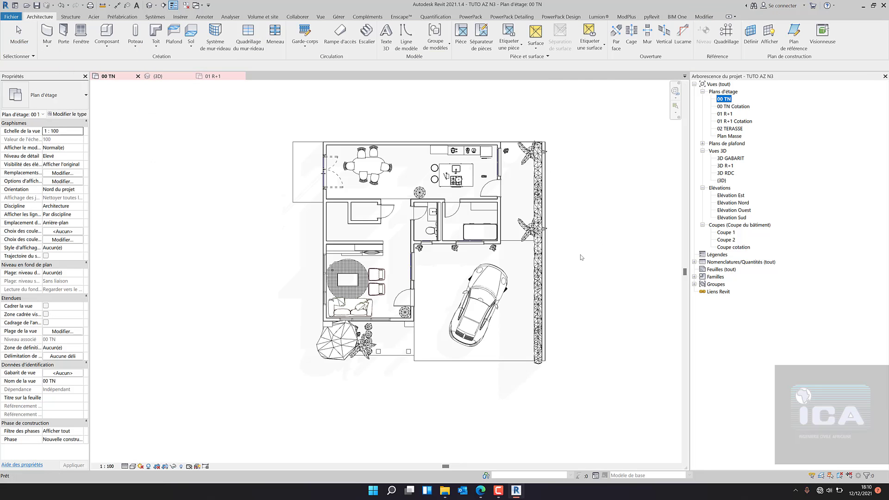
middle_drag(572, 265, 572, 260)
scroll(572, 262, up, 1)
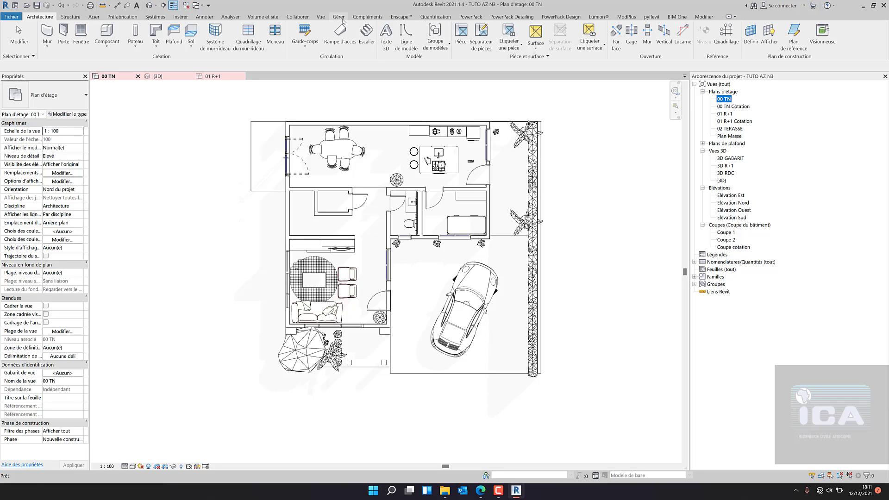
Turn off the visibility of the Mobilier category in the floor plan's visibility/graphics overrides.
click(189, 54)
scroll(185, 58, down, 11)
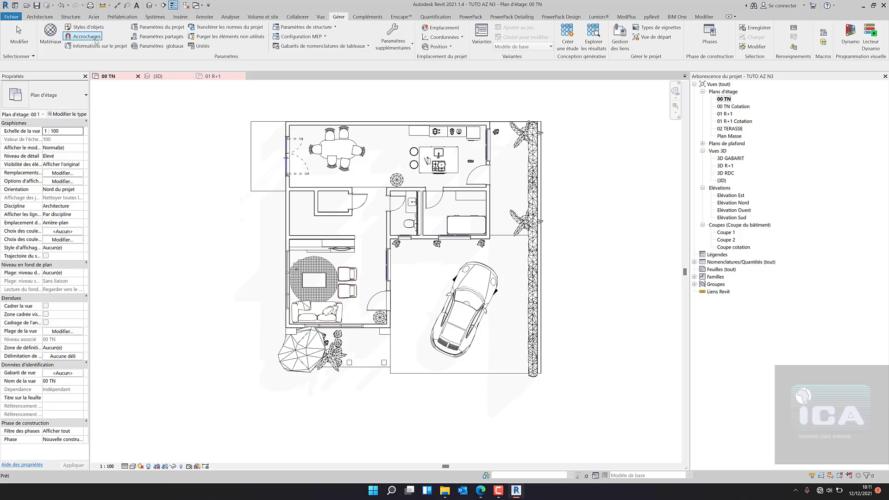
scroll(107, 30, up, 1)
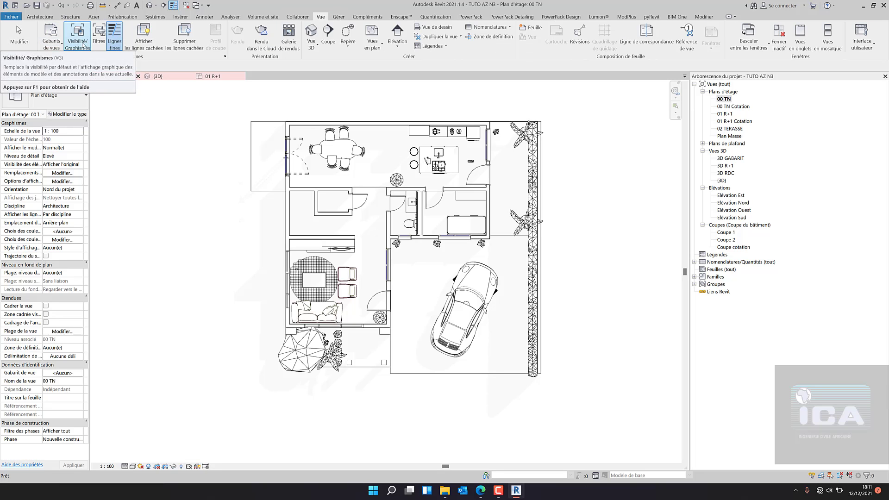
click(85, 48)
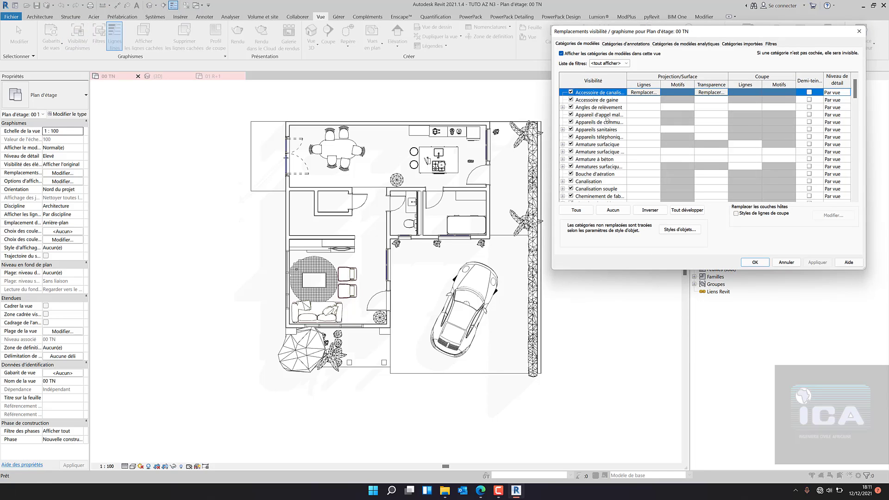
scroll(607, 120, down, 20)
scroll(607, 120, down, 20)
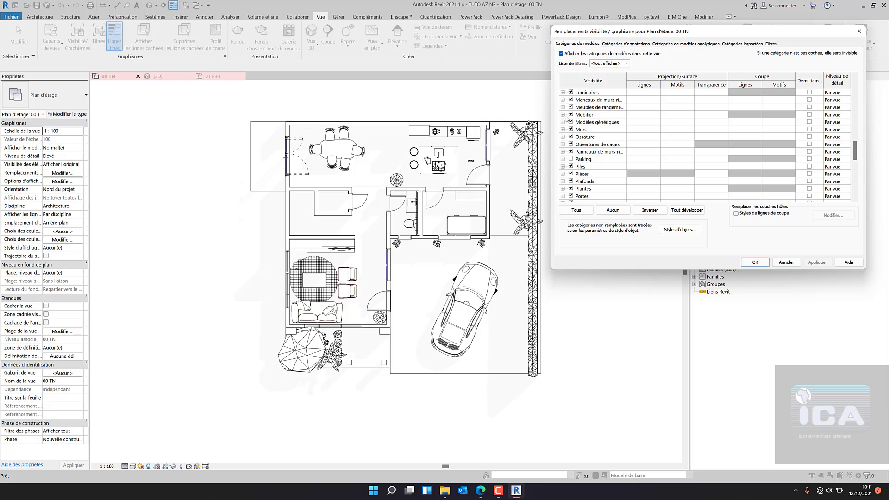
click(571, 114)
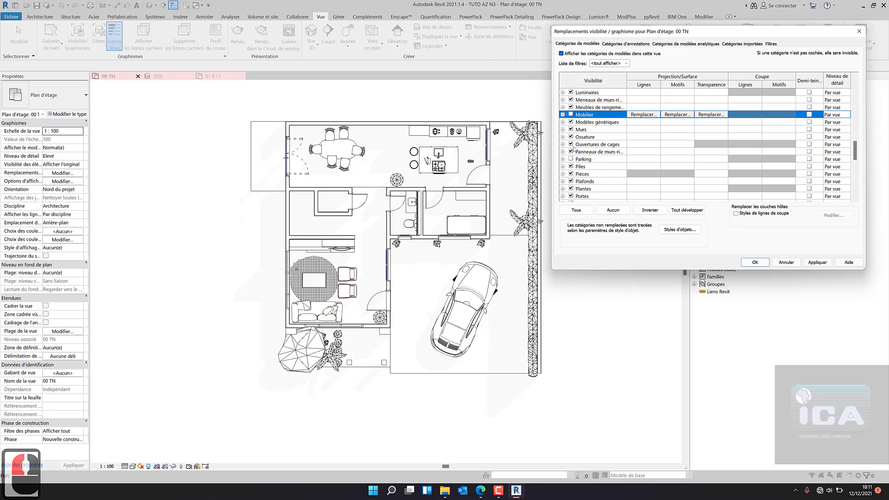
Turn off the visibility of the Plantes category as well and apply the overrides to the plan.
scroll(571, 195, down, 2)
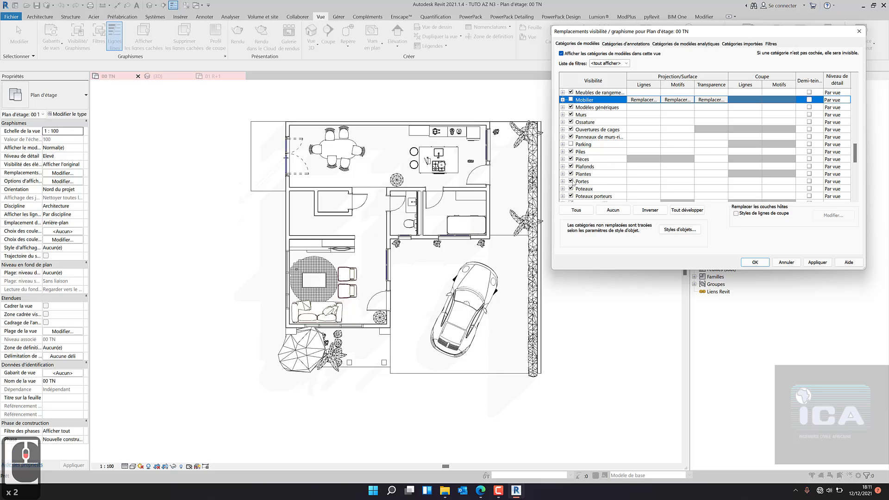
scroll(572, 182, down, 2)
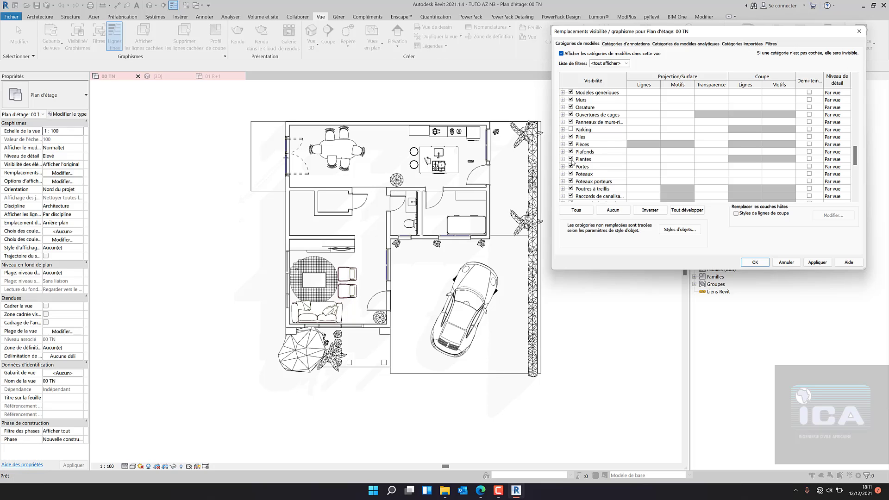
click(571, 159)
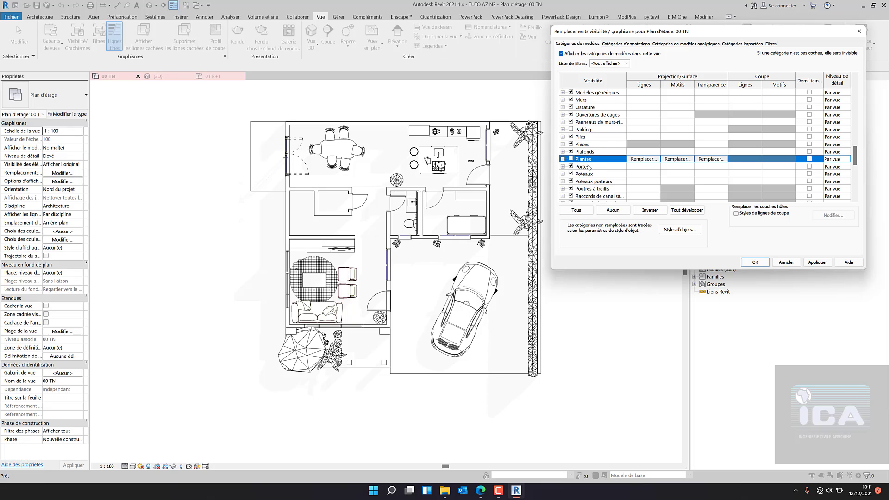
scroll(589, 137, up, 2)
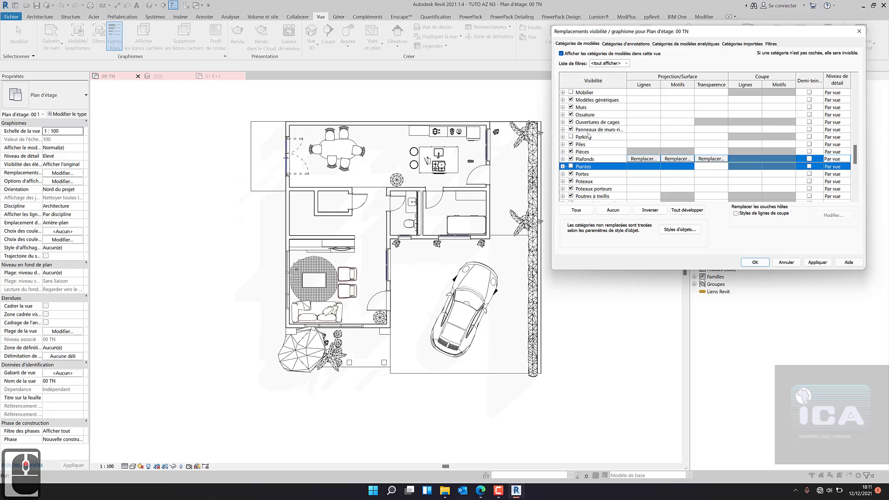
click(816, 262)
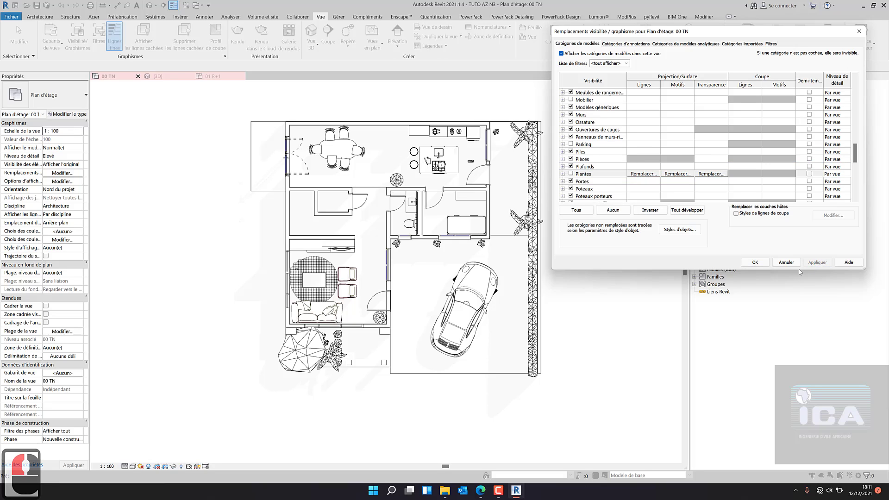
click(754, 262)
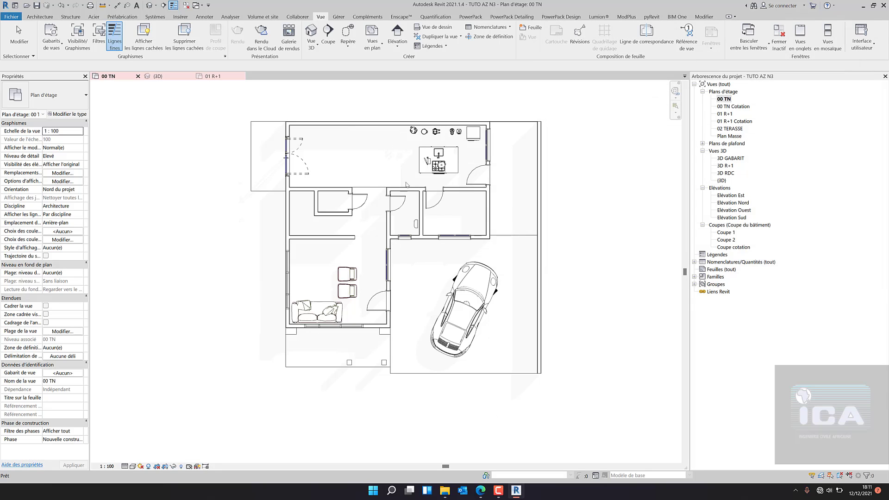
Inspect the properties of the lower living-room armchair to check its element category, and clear the selection.
double_click(348, 297)
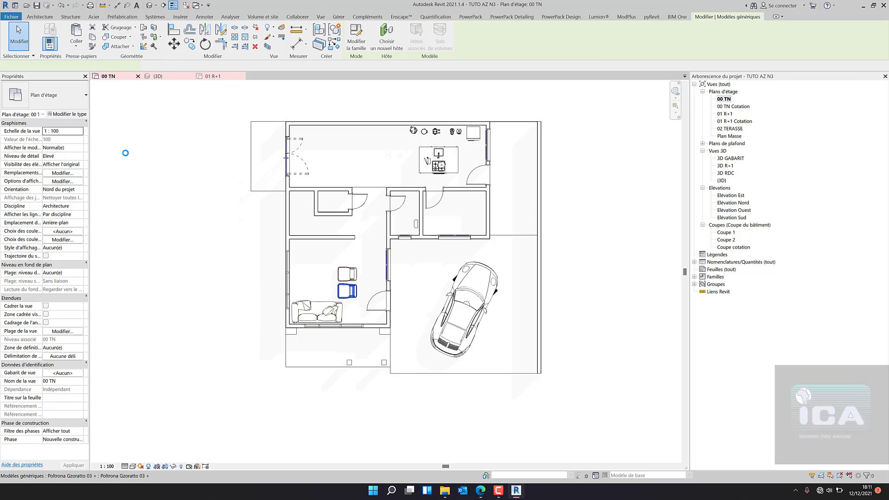
click(346, 292)
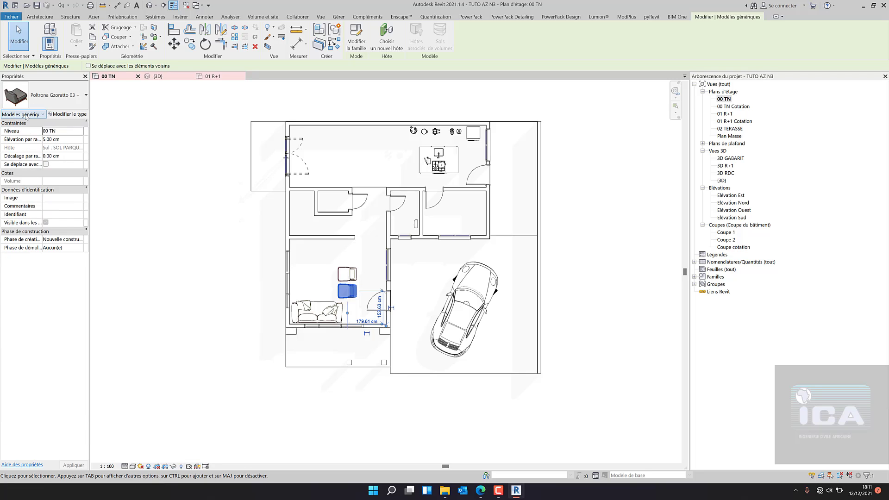
click(34, 114)
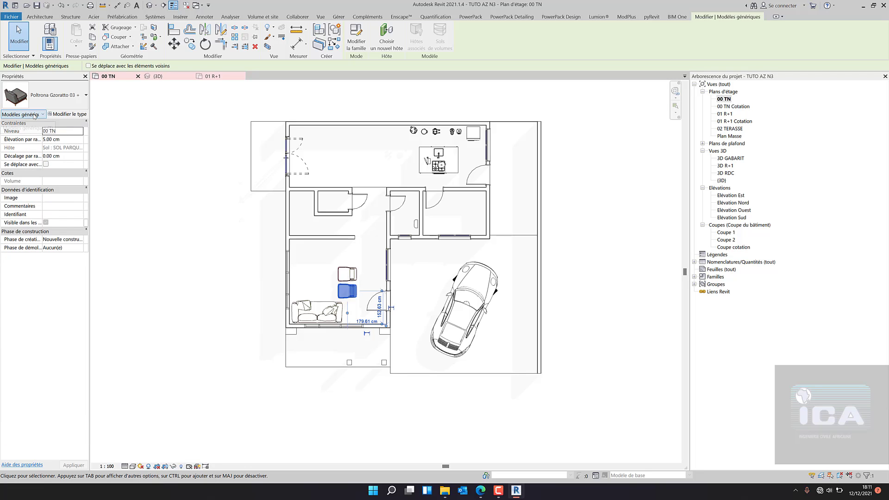
click(219, 303)
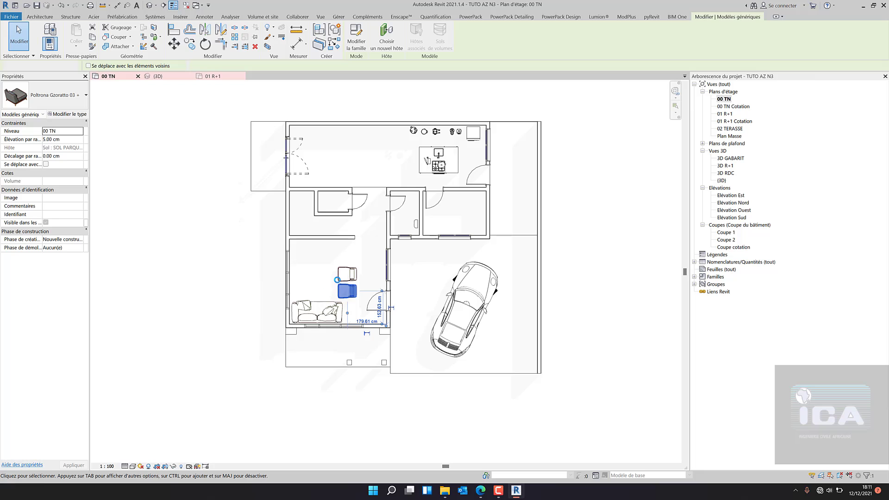
click(294, 266)
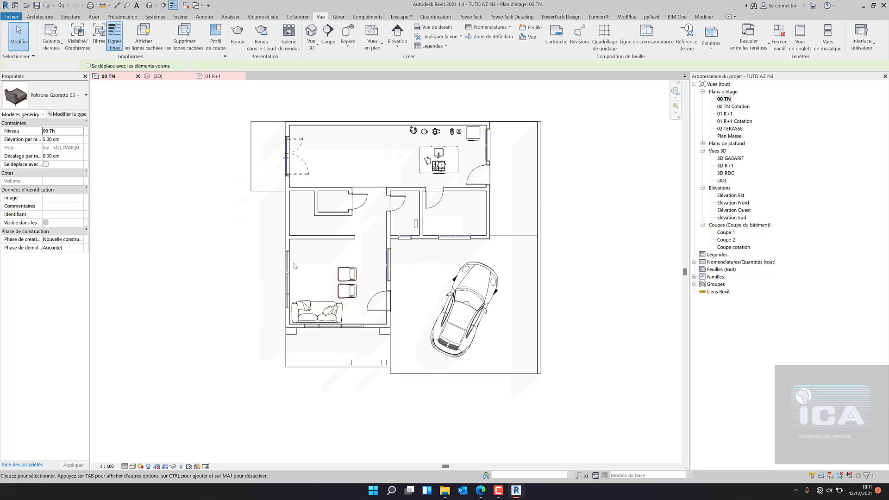
Hide the living-room sofa, both armchairs and the kitchen appliances and accessories as individual elements in the plan view.
click(317, 308)
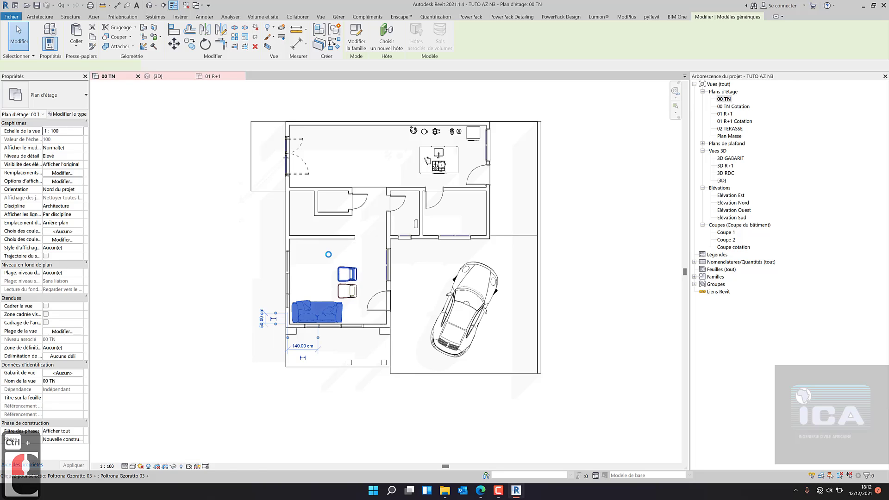
ctrl+click(348, 274)
ctrl+click(348, 291)
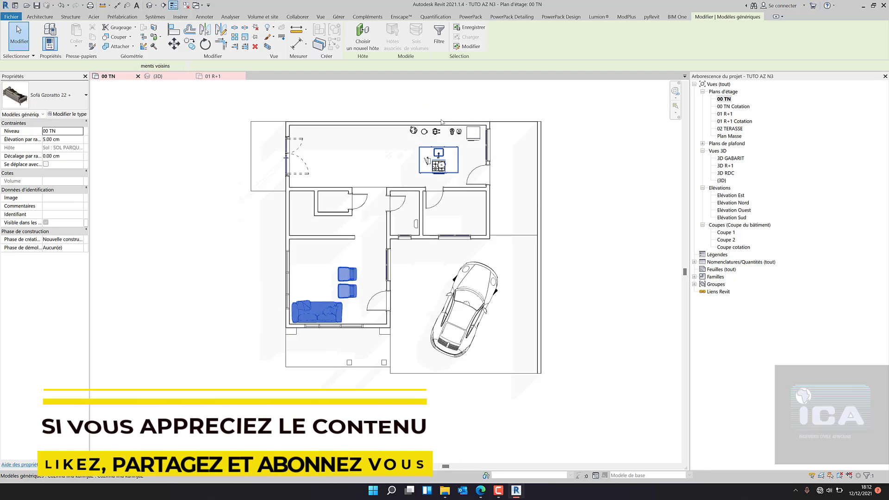
ctrl+drag(474, 168, 485, 185)
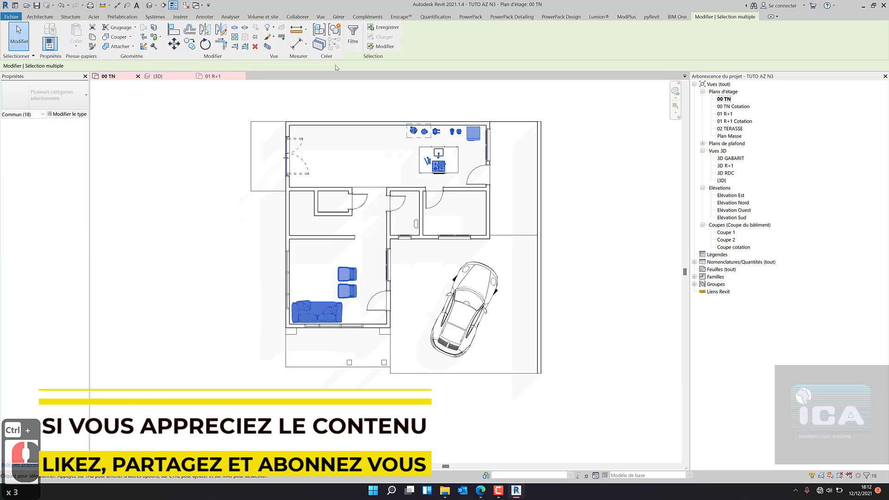
click(274, 28)
click(271, 40)
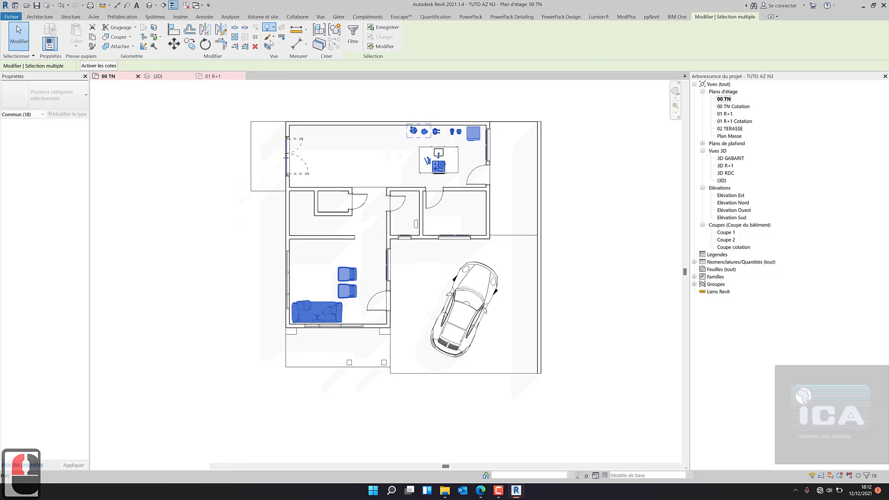
scroll(528, 325, up, 5)
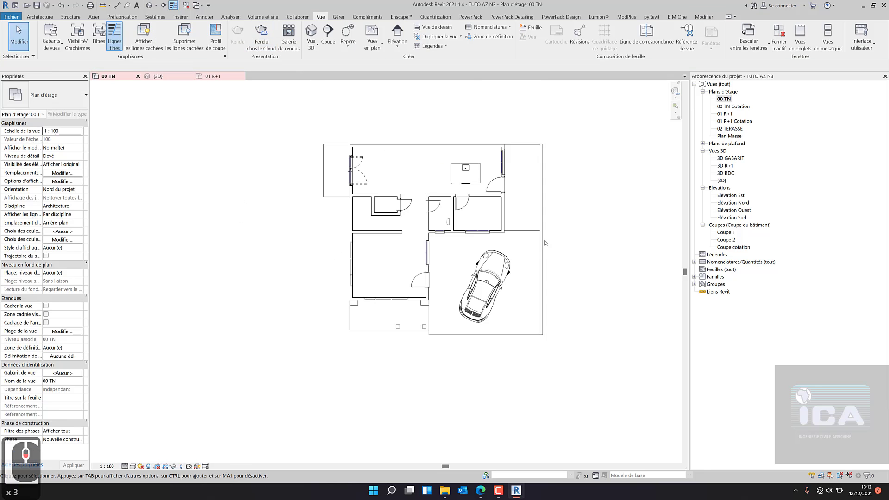
scroll(437, 308, down, 4)
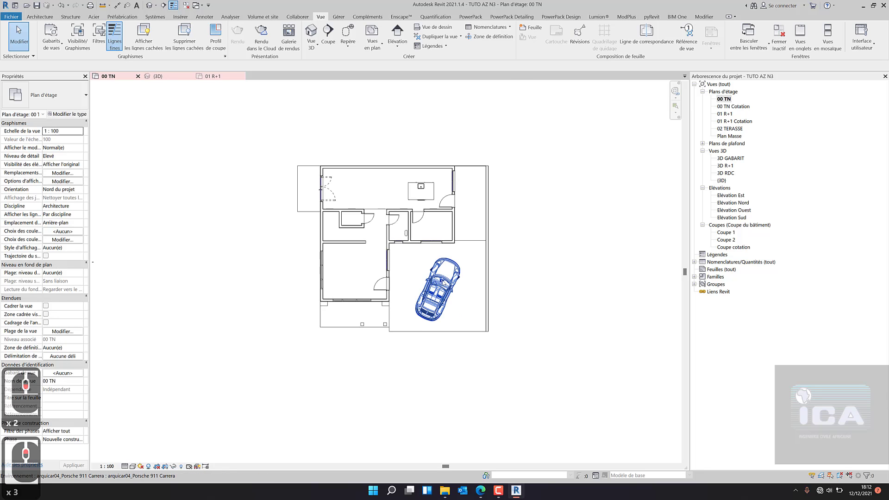
scroll(451, 306, up, 4)
scroll(395, 258, down, 4)
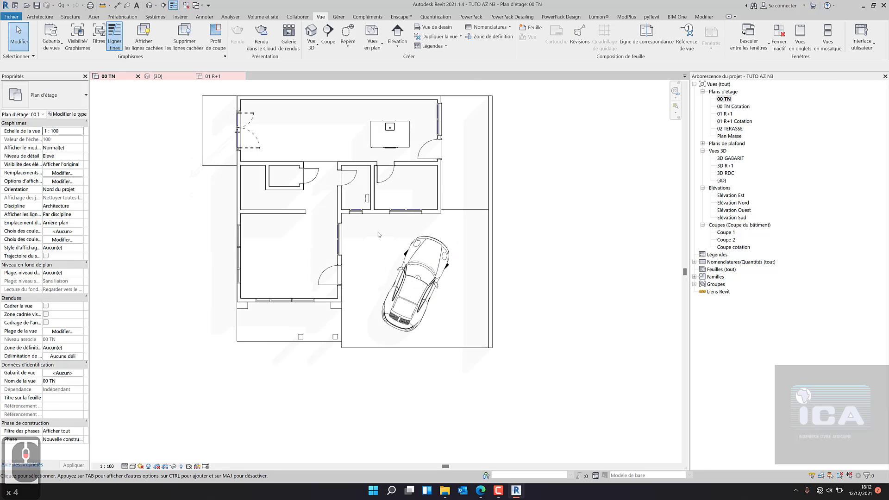
mouse_move(315, 228)
middle_down()
mouse_move(318, 219)
mouse_move(323, 240)
middle_up()
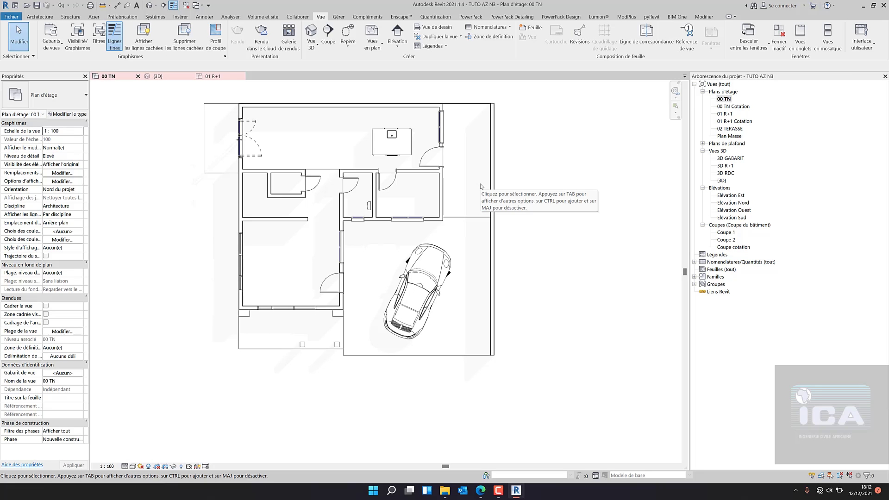
click(630, 17)
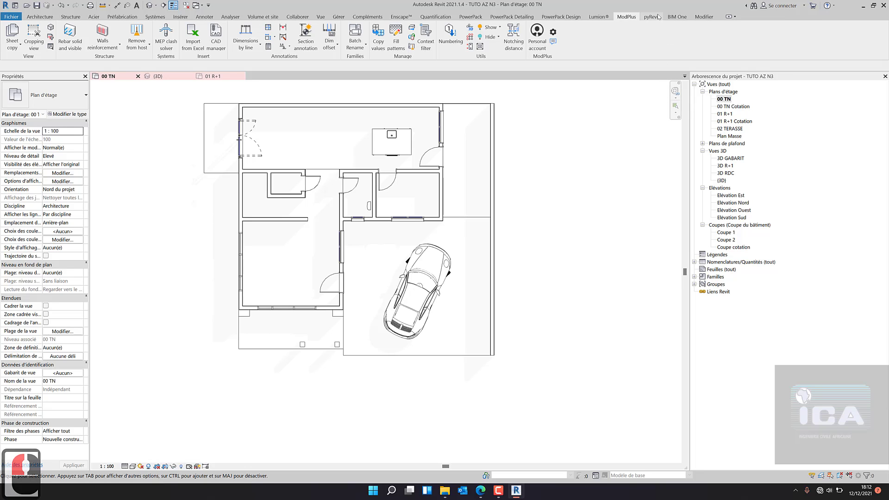
click(651, 16)
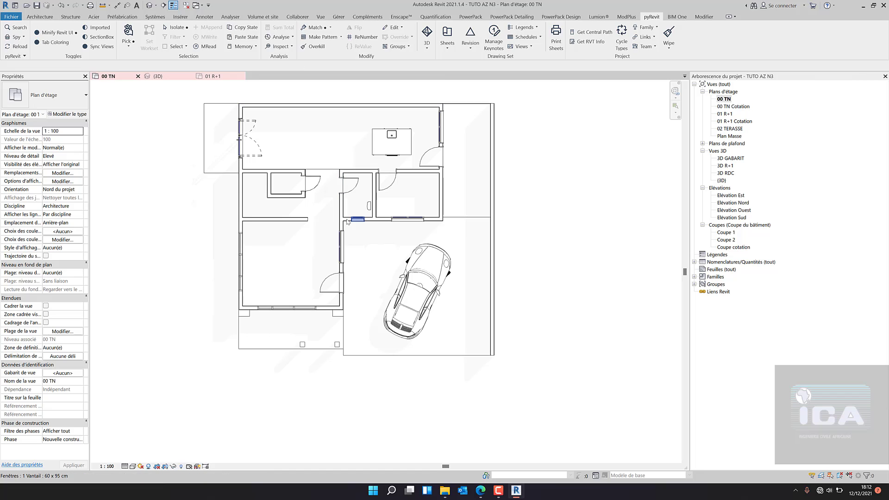
Calculate the total Volume of the short wall above the lower-left room and the long wall below the kitchen with Sum Total.
click(278, 225)
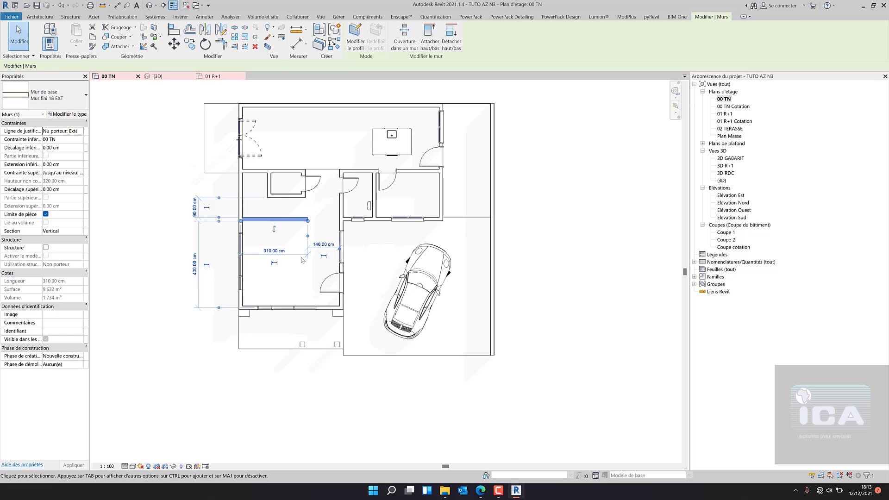
click(361, 174)
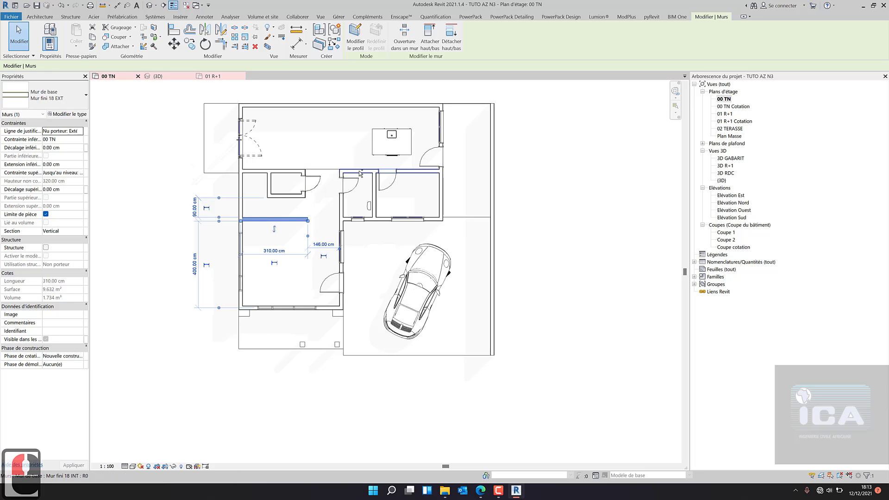
ctrl+click(360, 174)
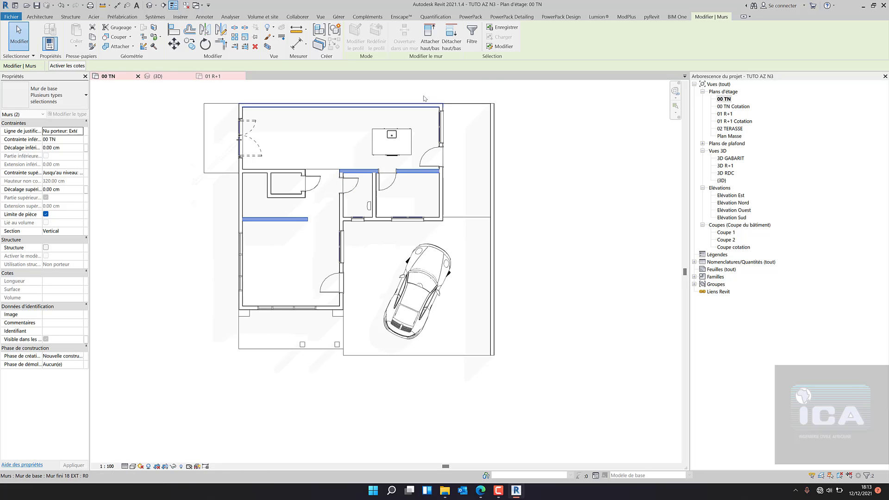
click(646, 18)
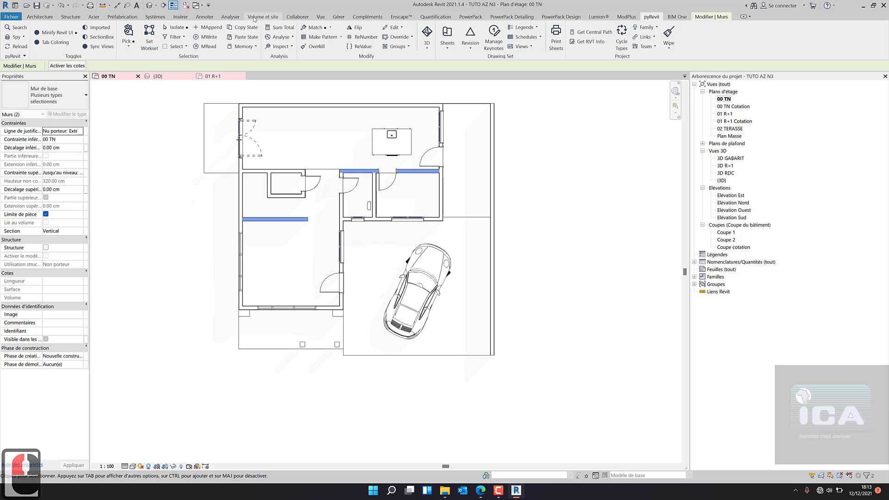
click(281, 28)
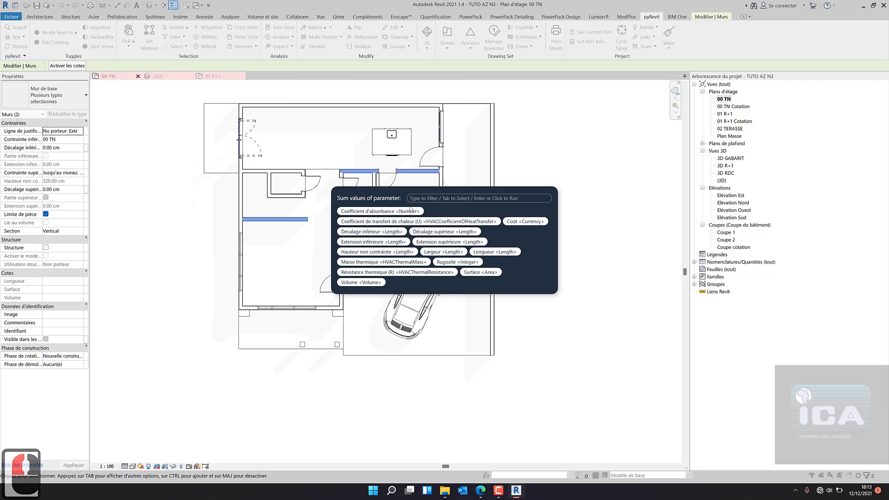
key(Escape)
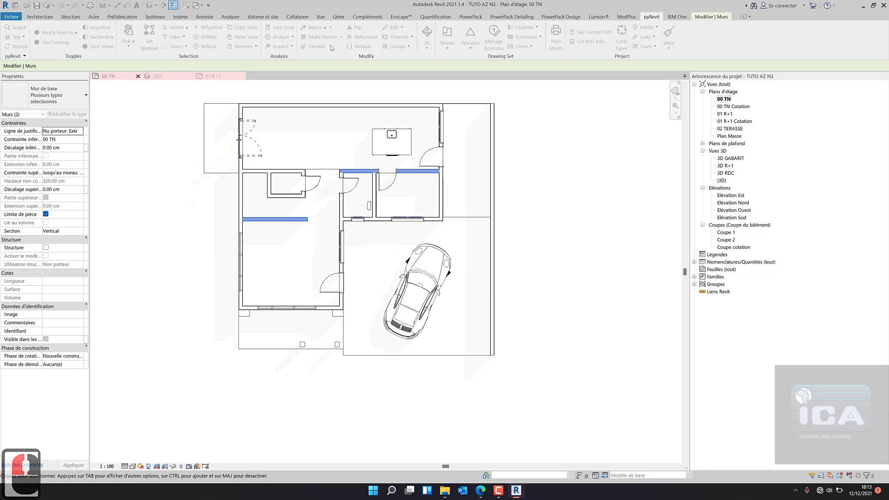
click(283, 28)
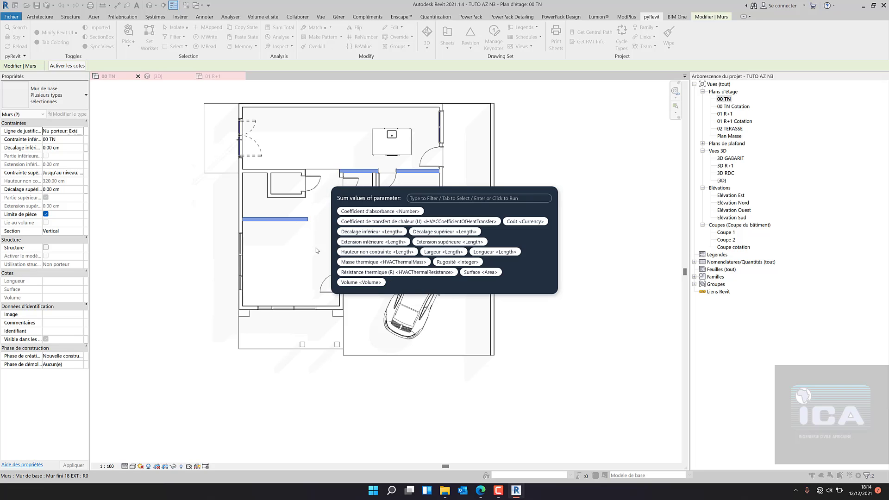
click(366, 283)
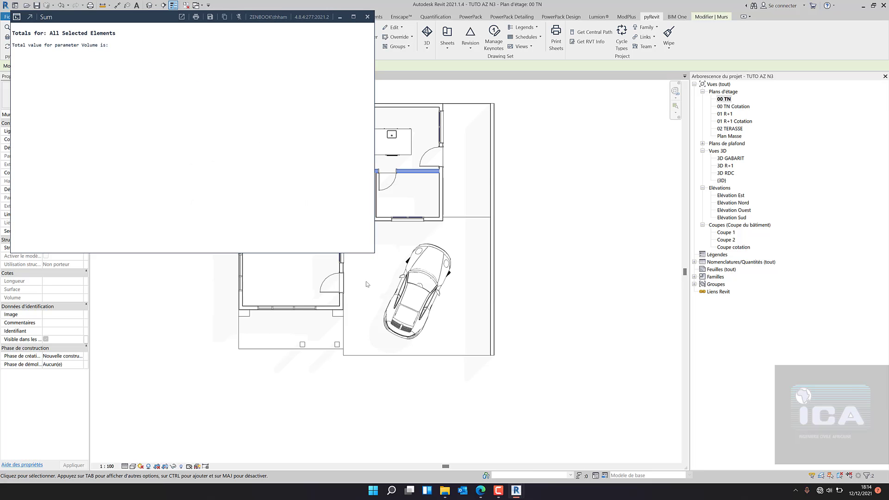
Review the volume report by wall type, locate each listed wall in the plan from the breakdown, and close the report.
scroll(311, 145, down, 6)
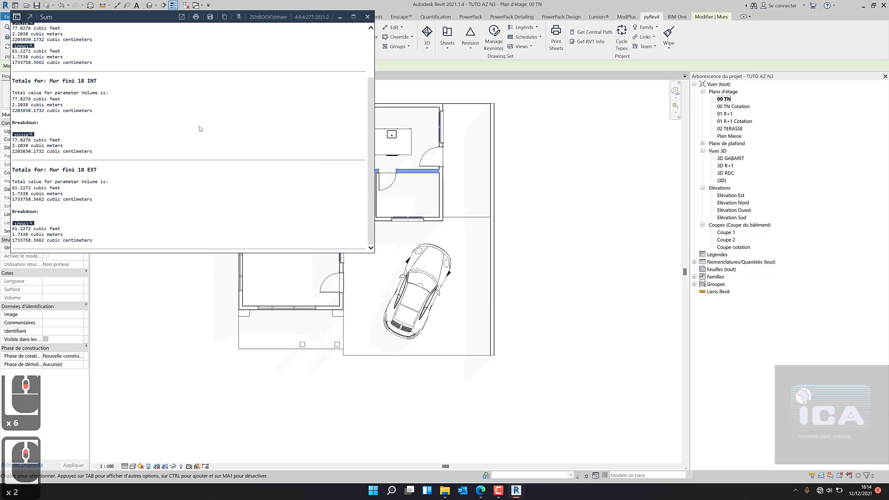
scroll(224, 144, up, 6)
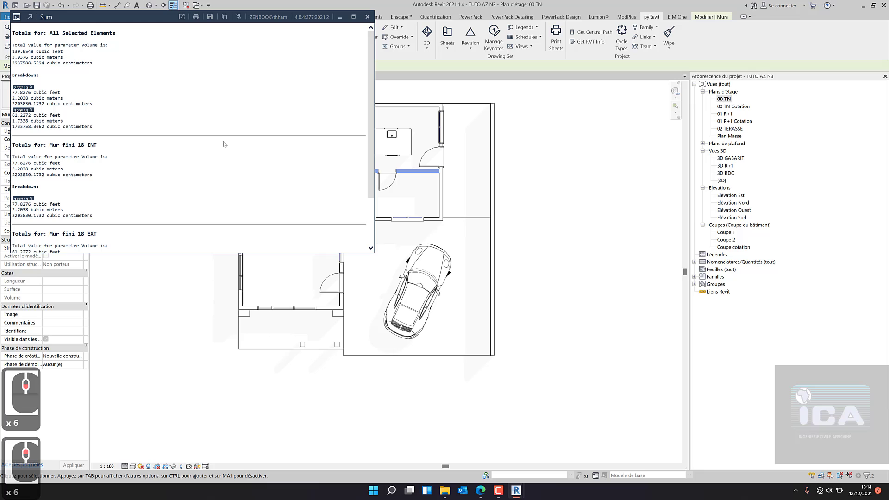
click(26, 87)
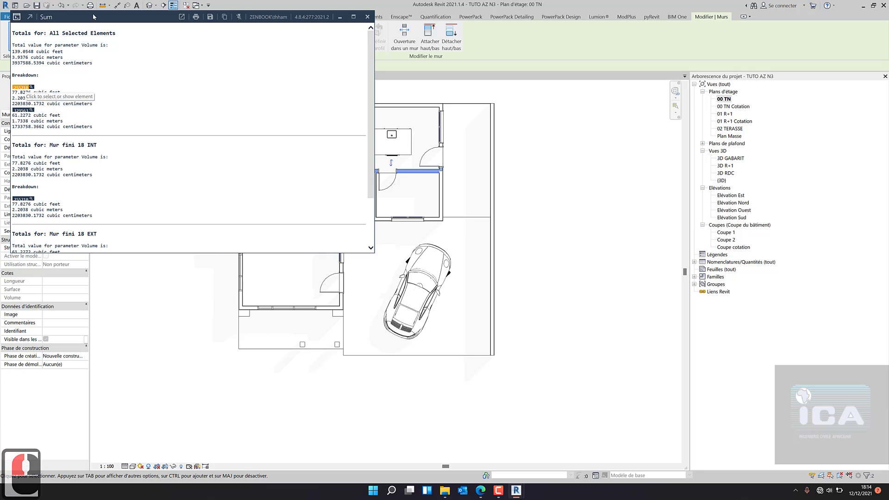
drag(144, 16, 639, 39)
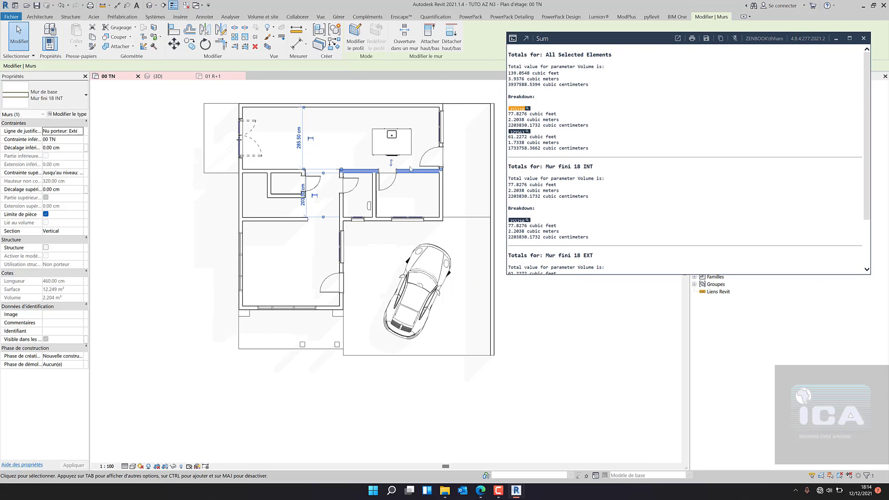
click(518, 132)
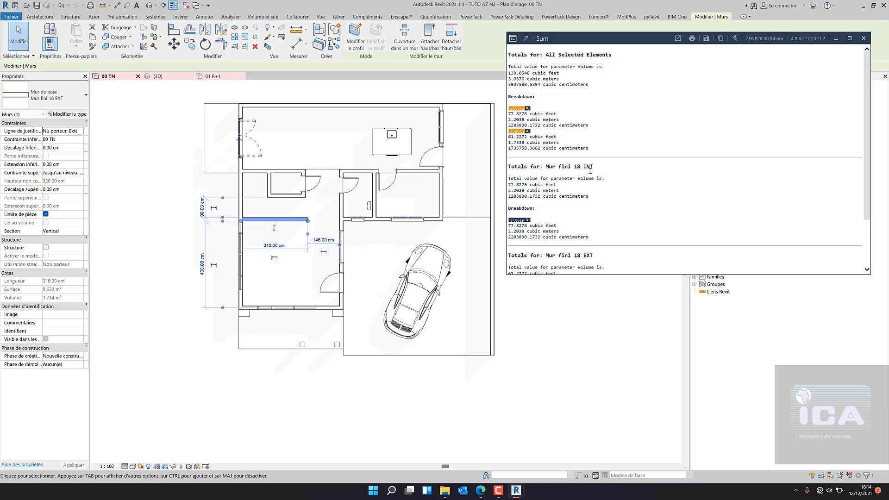
scroll(539, 221, down, 2)
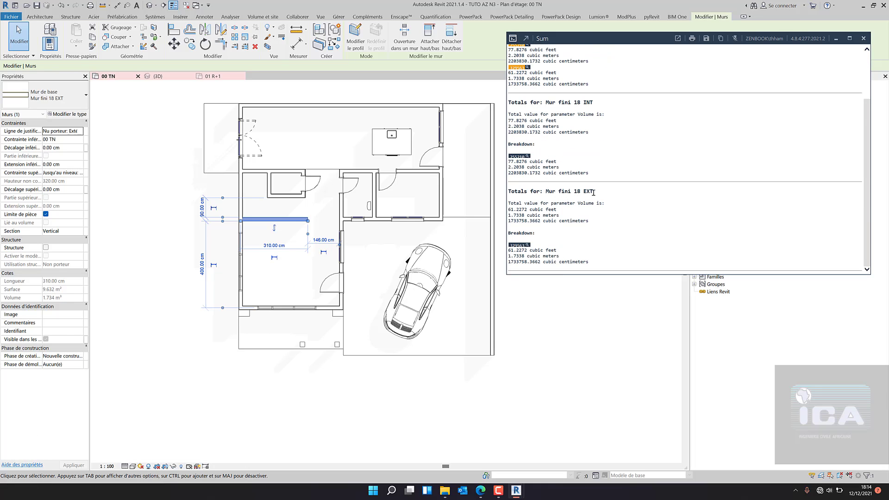
scroll(597, 194, up, 6)
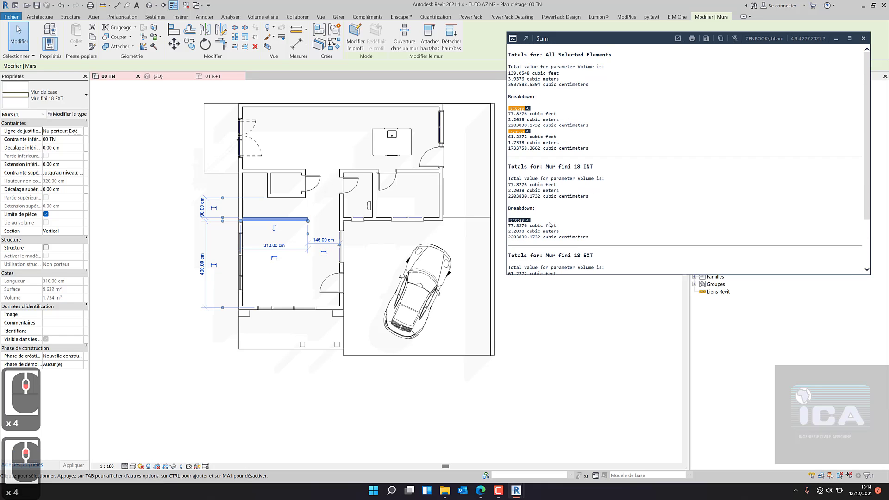
scroll(575, 218, up, 2)
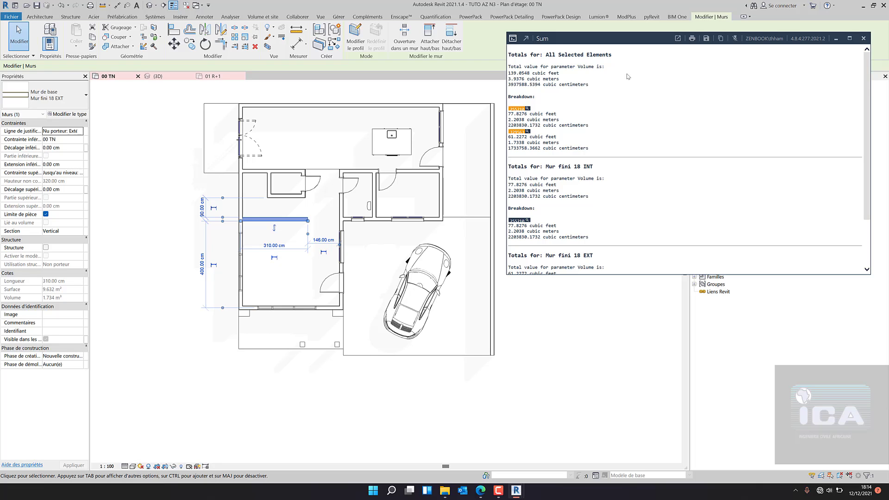
click(863, 39)
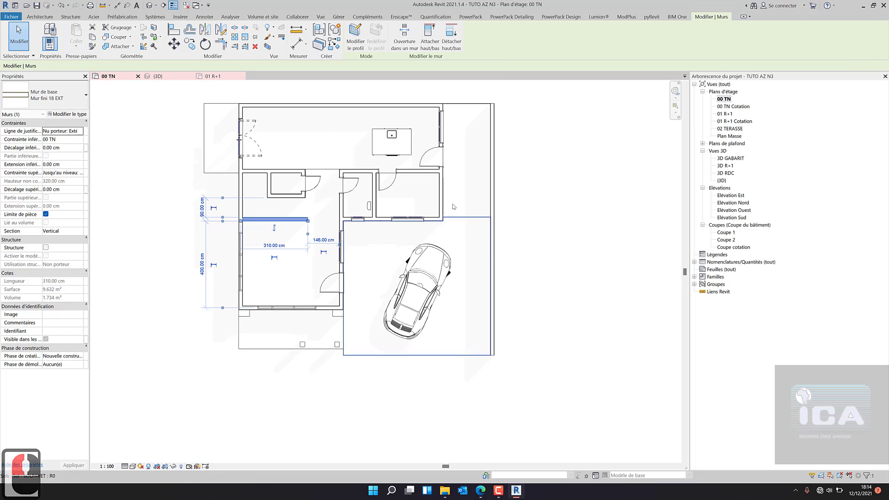
Sum the Longueur parameter of the same two walls with Sum Total, then close the report and clear the selection.
ctrl+click(416, 175)
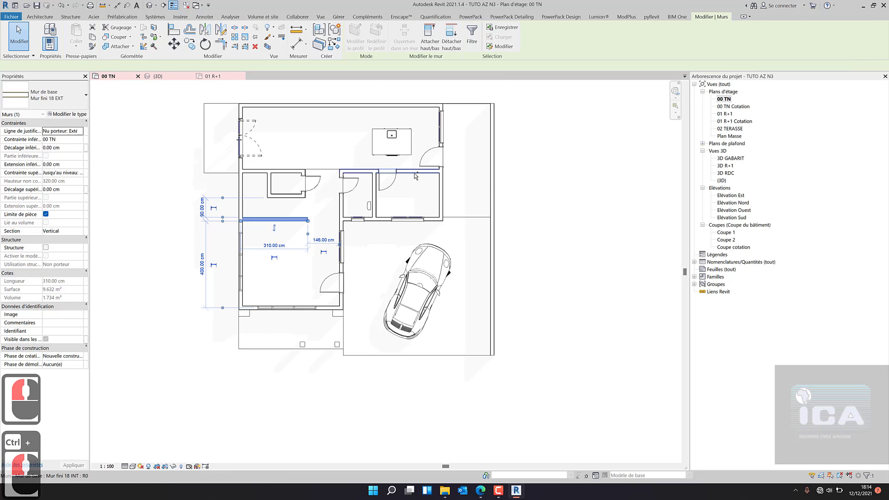
scroll(426, 31, up, 2)
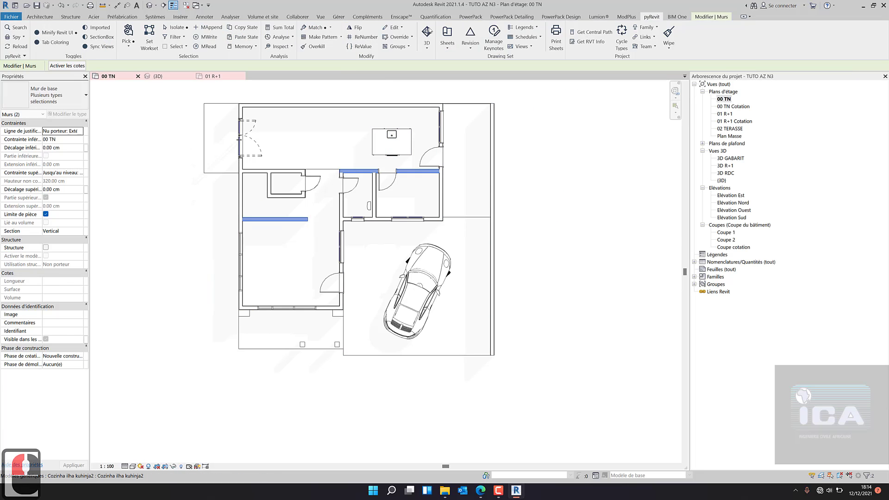
click(280, 27)
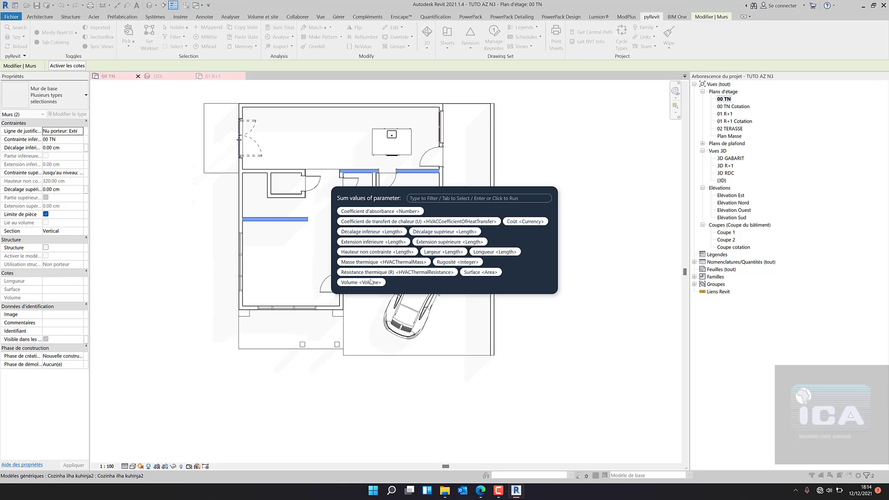
click(495, 252)
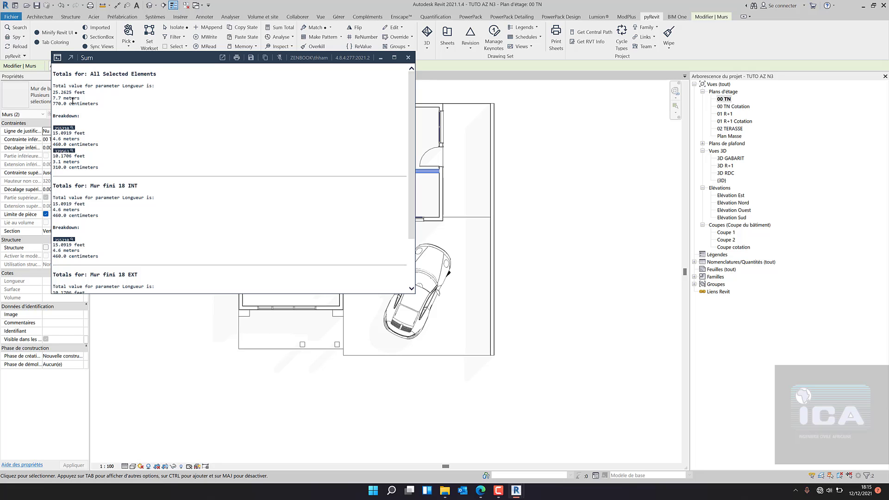
click(408, 57)
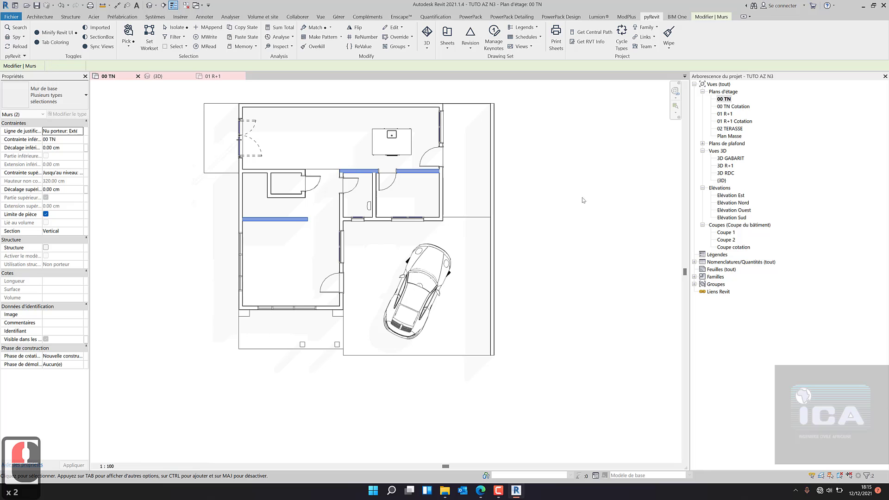
click(504, 211)
In the {3D} view, select all instances of the Mur fini 18 EXT wall type in the entire project.
scroll(399, 190, up, 2)
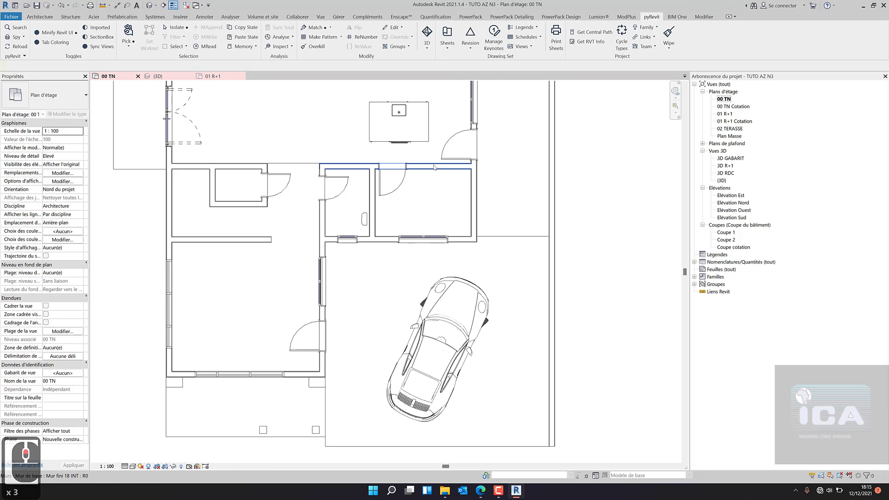
scroll(425, 215, down, 3)
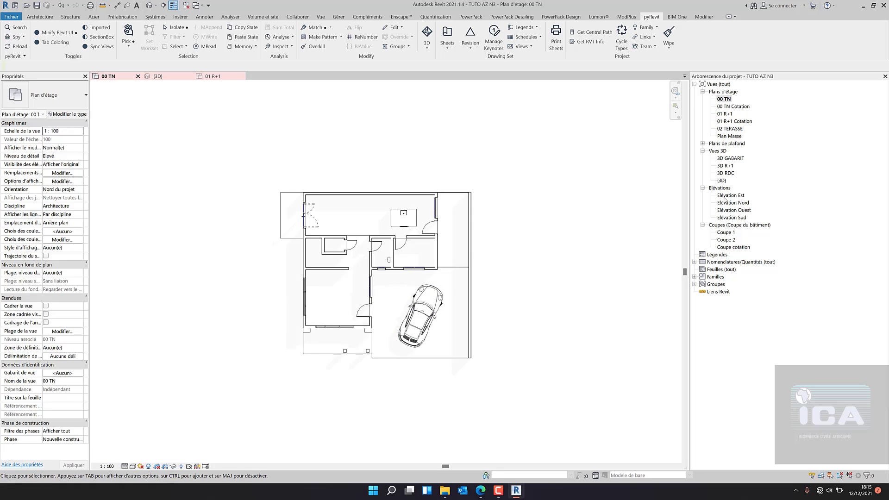
double_click(721, 181)
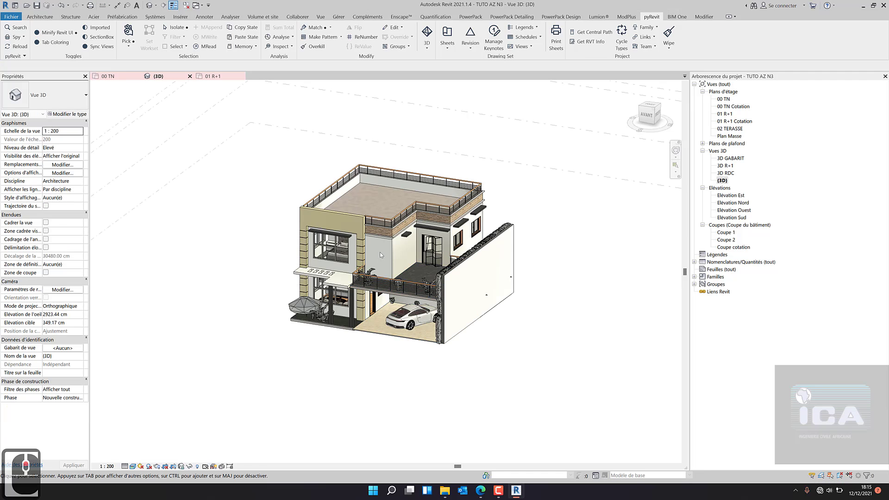
scroll(380, 252, up, 3)
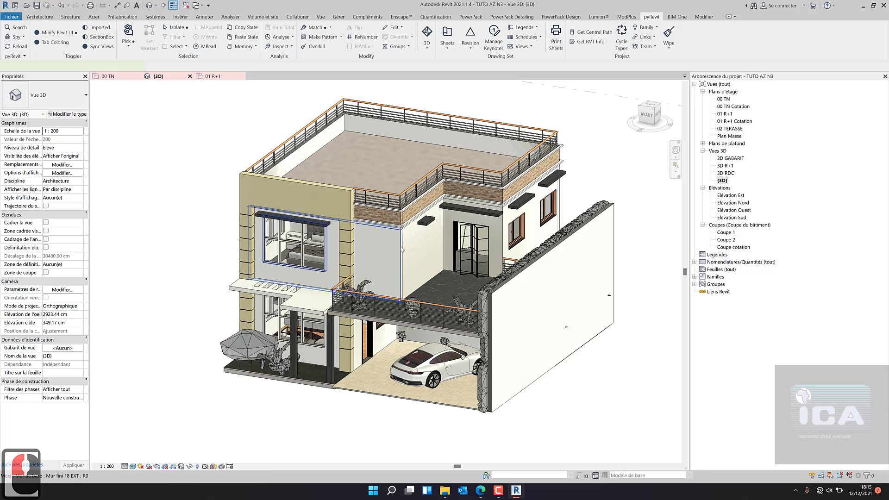
click(401, 249)
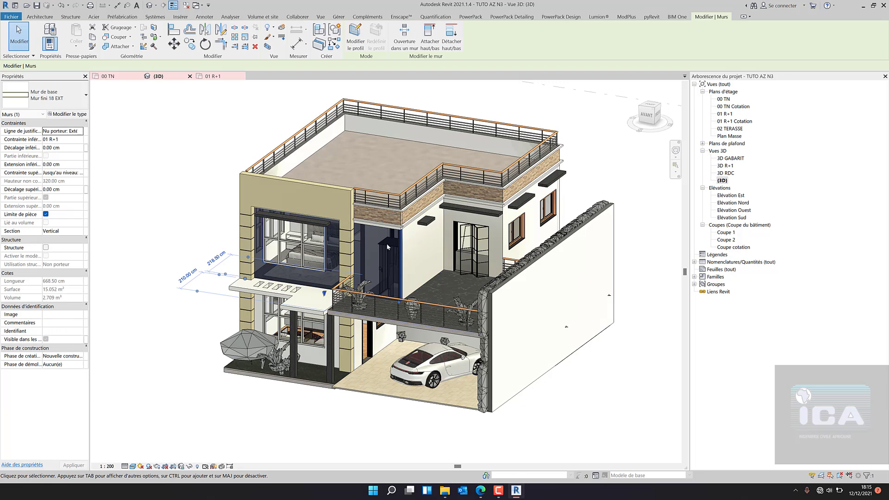
right_click(387, 244)
mouse_move(478, 354)
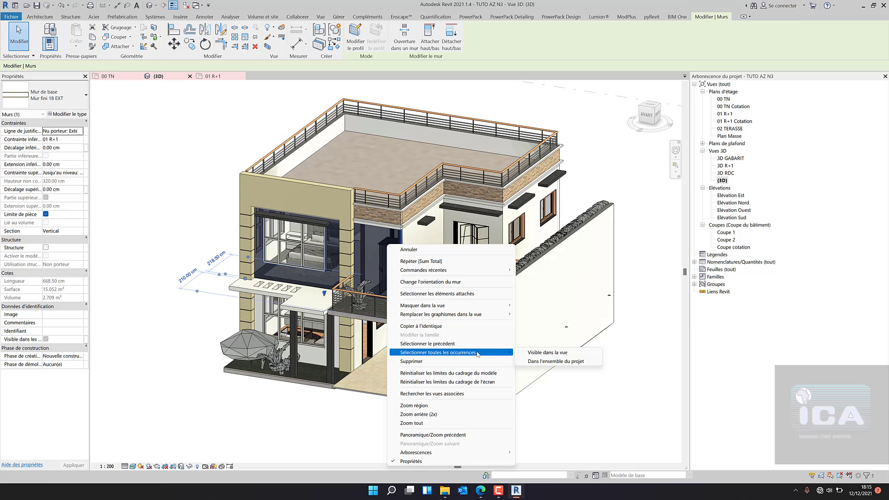
click(539, 361)
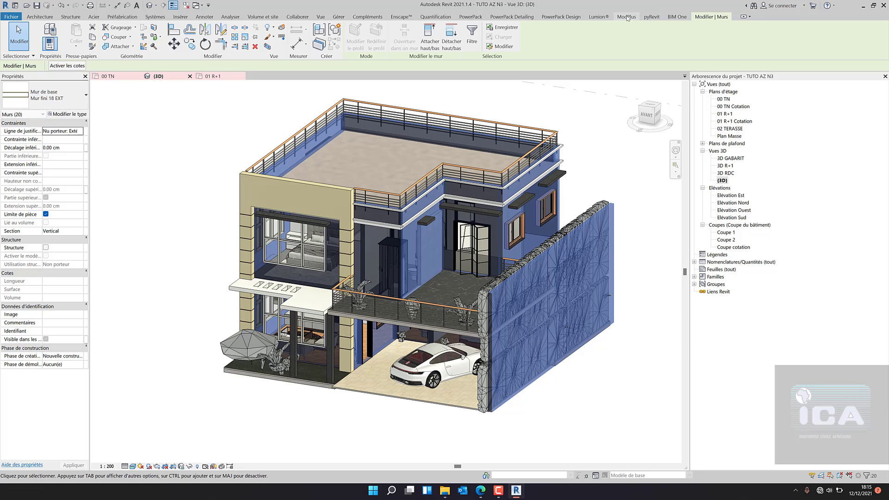
Sum the Volume of all the selected Mur fini 18 EXT walls with Sum Total, review the per-wall breakdown, and close the report.
click(652, 18)
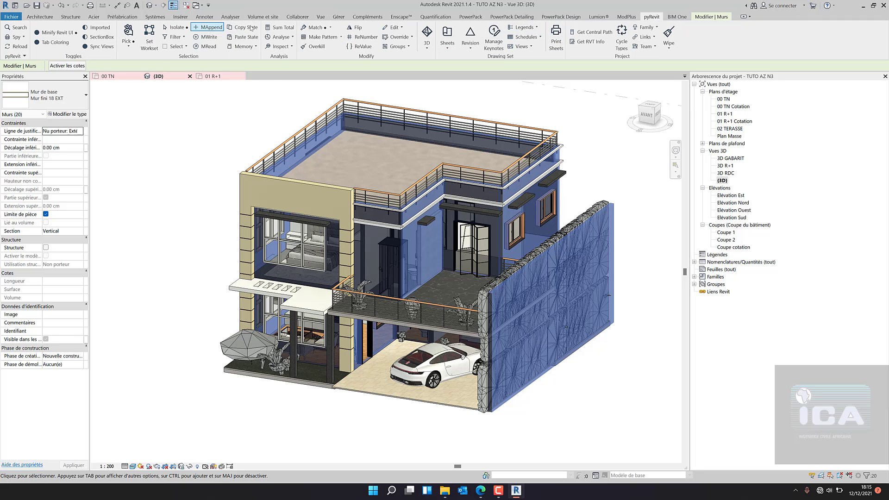
click(278, 28)
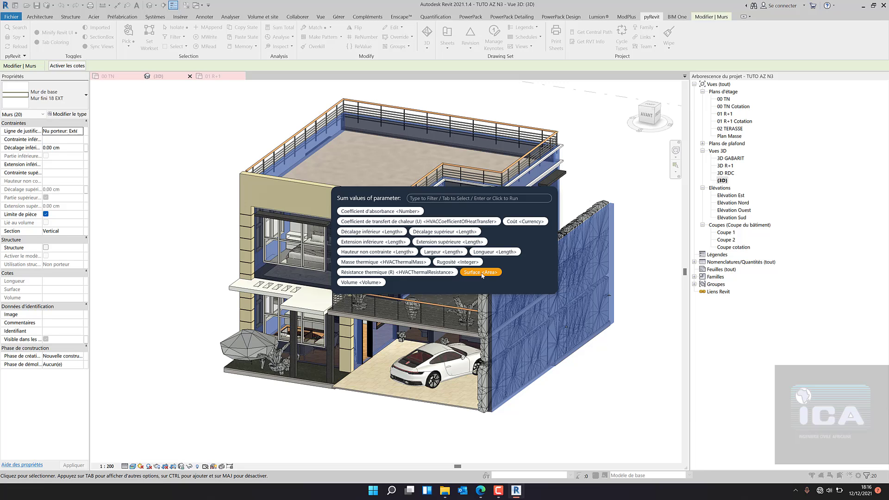
click(371, 284)
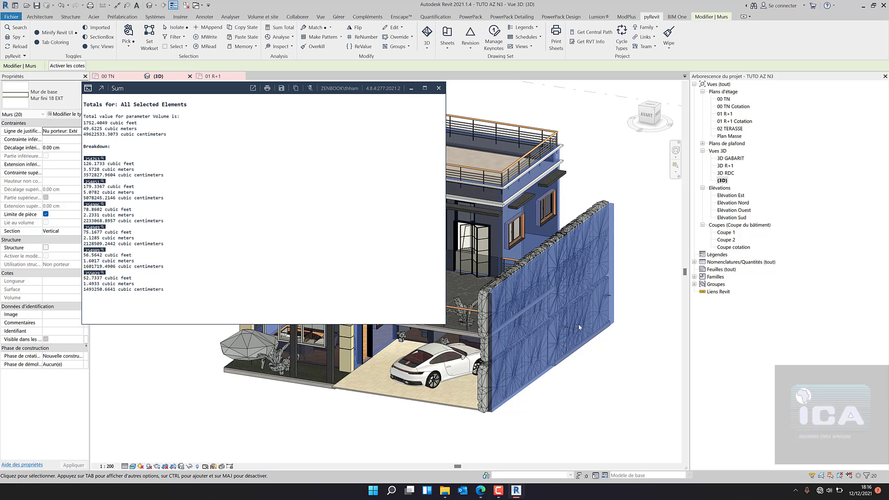
drag(440, 139, 440, 298)
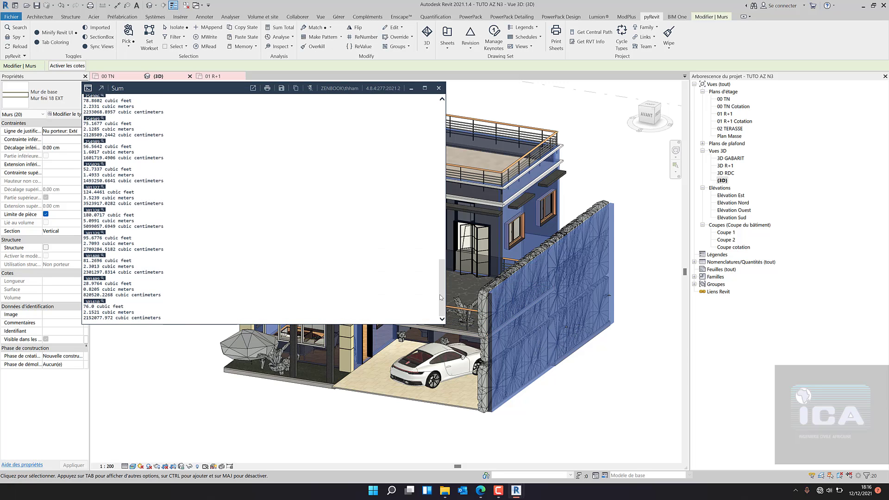
scroll(440, 298, down, 5)
scroll(442, 306, up, 10)
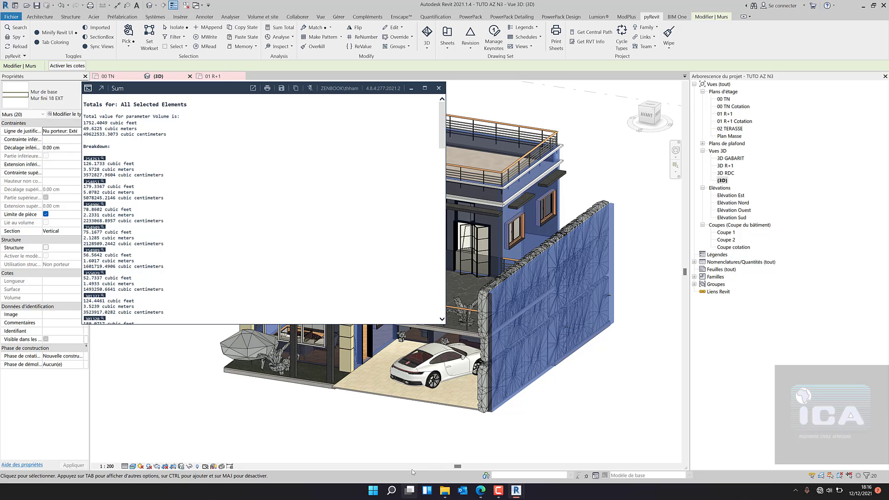
click(439, 88)
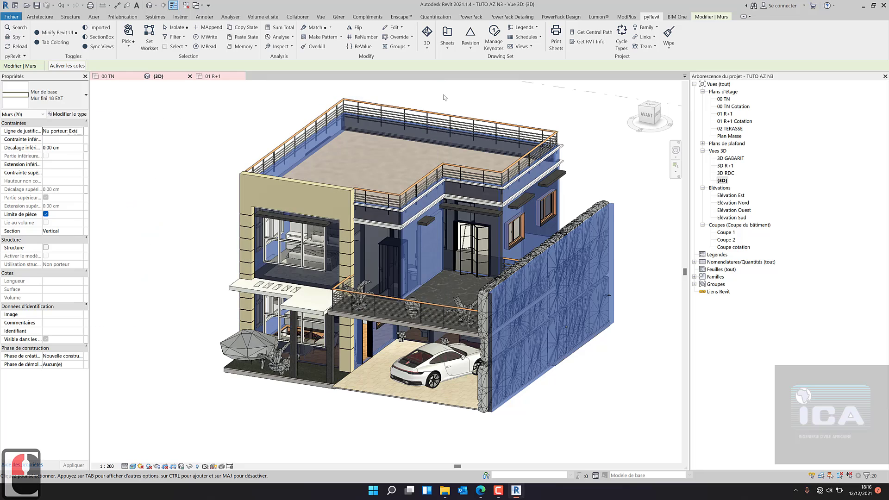
Replace the wall selection with the two Dalle en béton - 15 floors, the roof slab and the terrace slab above the car.
key(Escape)
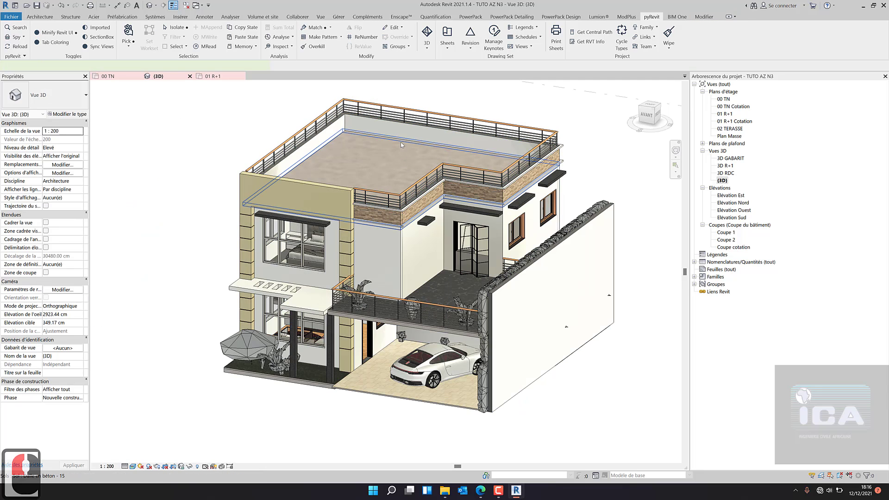
click(401, 145)
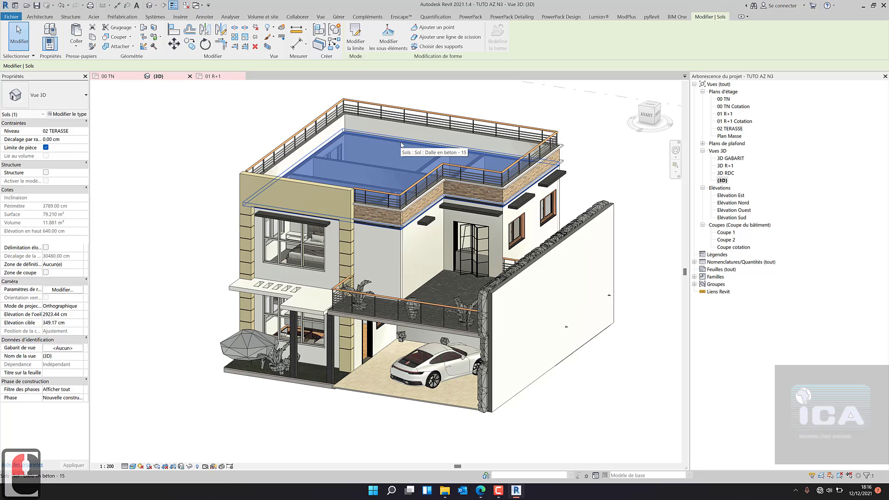
ctrl+click(419, 328)
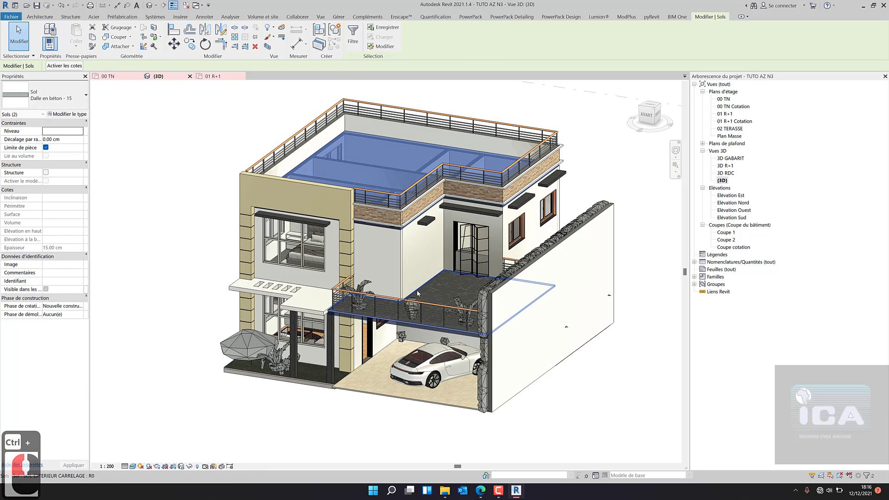
Sum the Surface parameter of the two concrete slabs with Sum Total, then close the report and clear the selection.
click(655, 17)
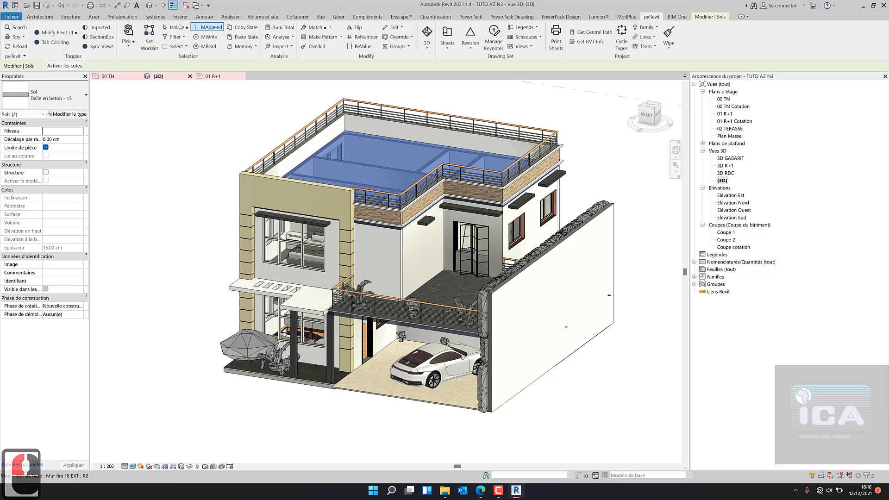
click(276, 28)
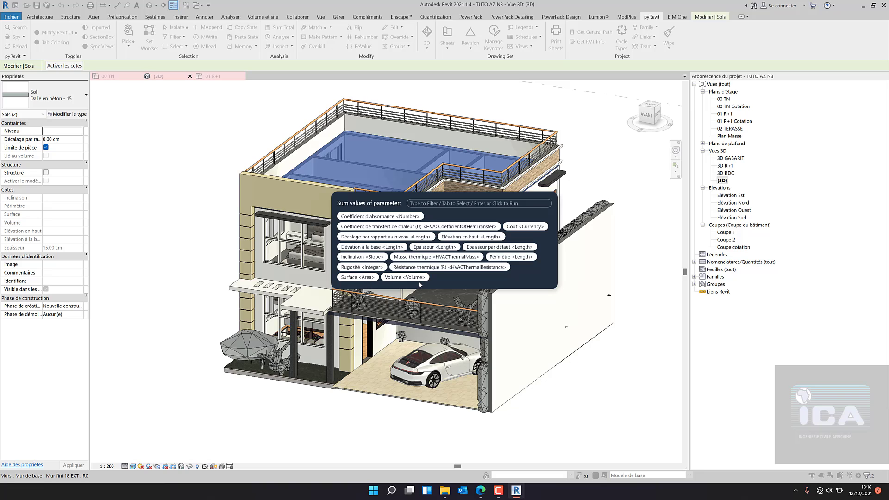
click(360, 279)
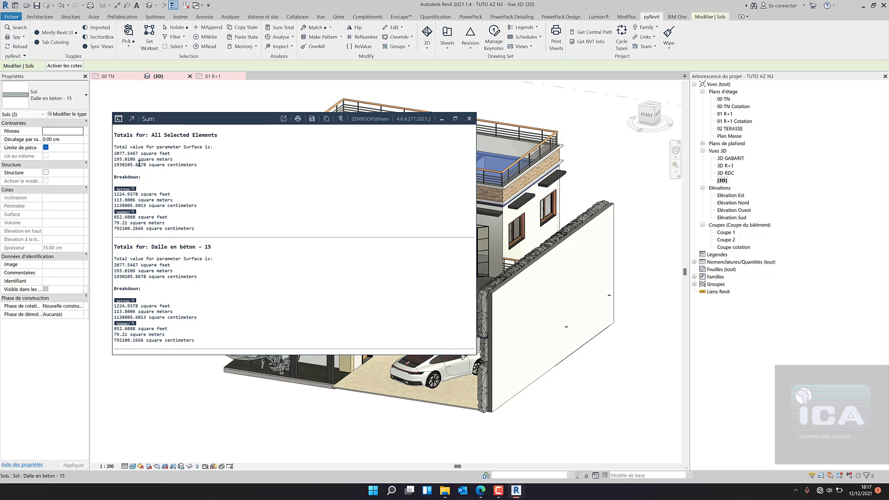
click(470, 119)
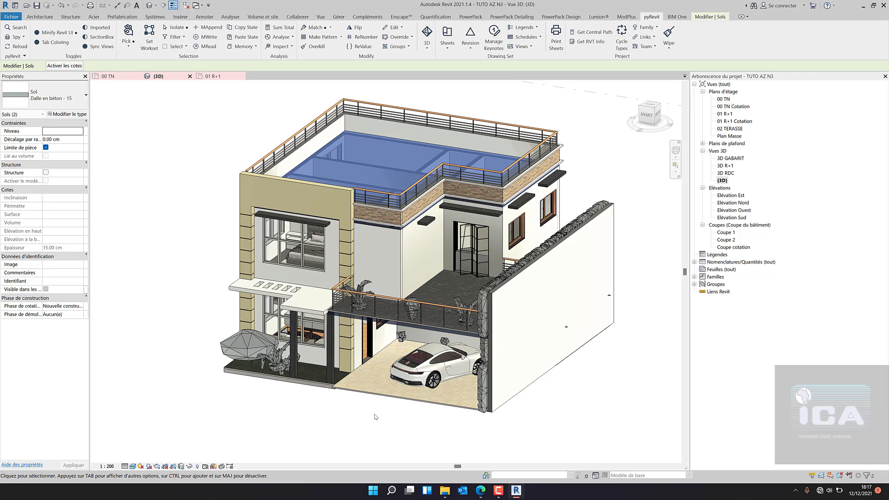
key(Escape)
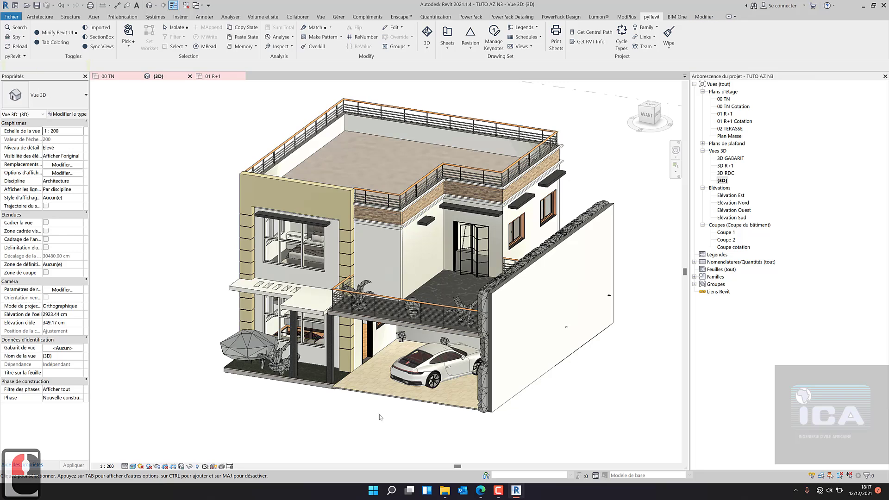
Open the 3D RDC view and bring the interior floors into close view.
click(213, 76)
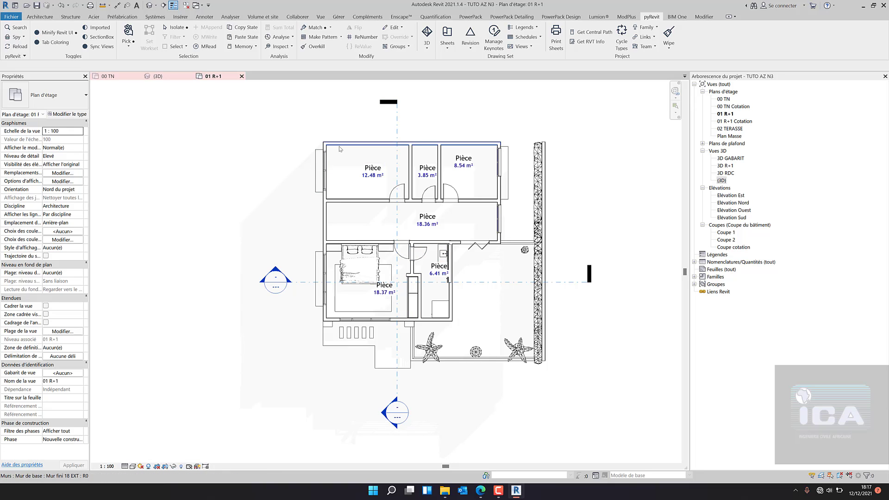
double_click(725, 173)
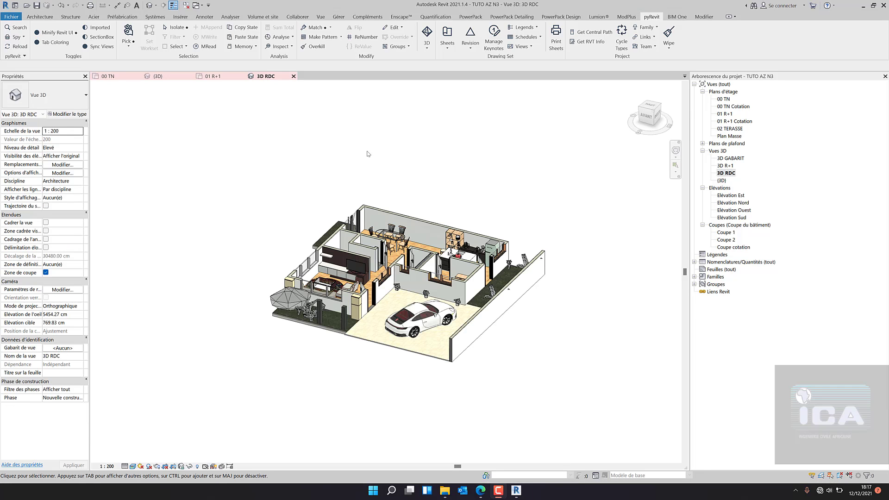
shift+middle_drag(367, 159, 372, 231)
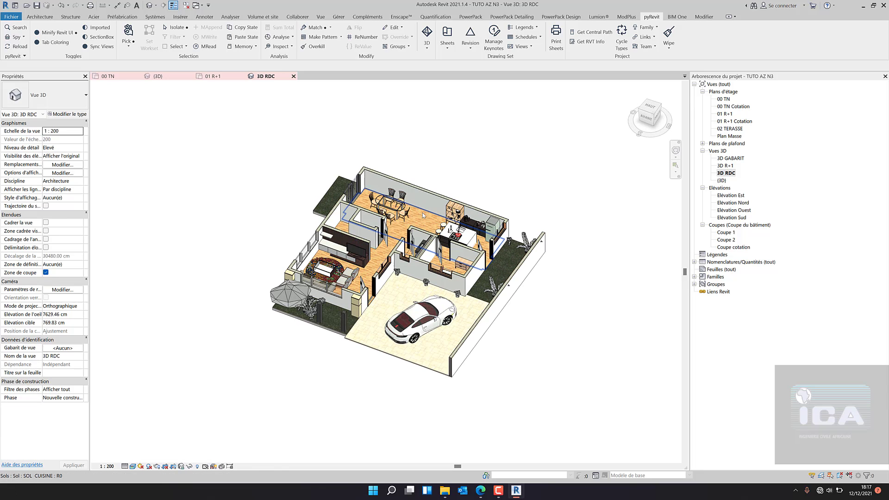
scroll(406, 250, up, 5)
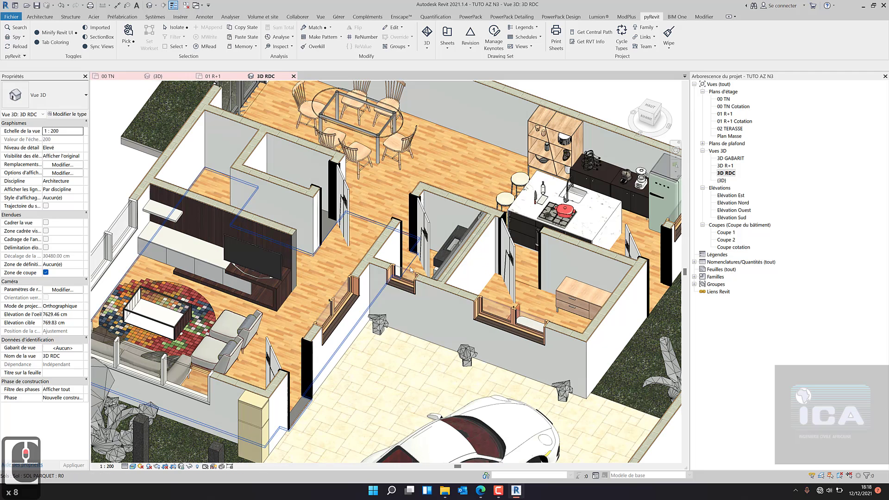
Select all instances of the SOL CUISINE floor type in the entire project, starting from the kitchen floor.
click(531, 286)
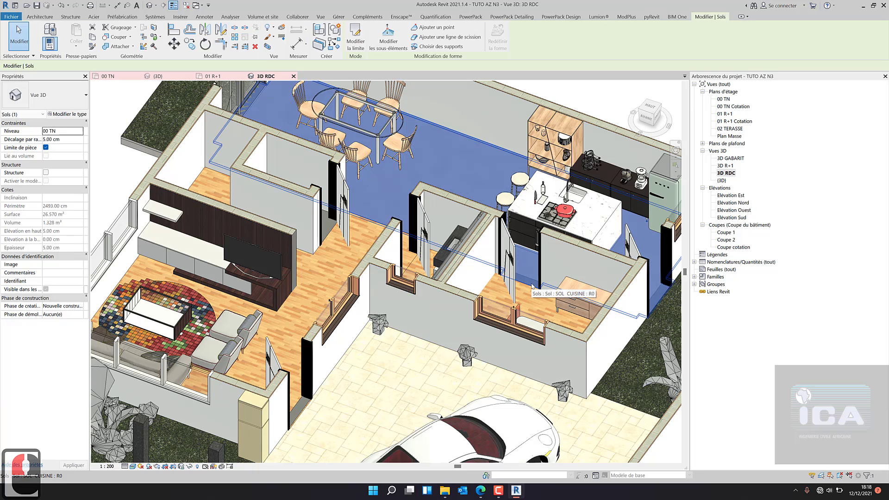
right_click(533, 286)
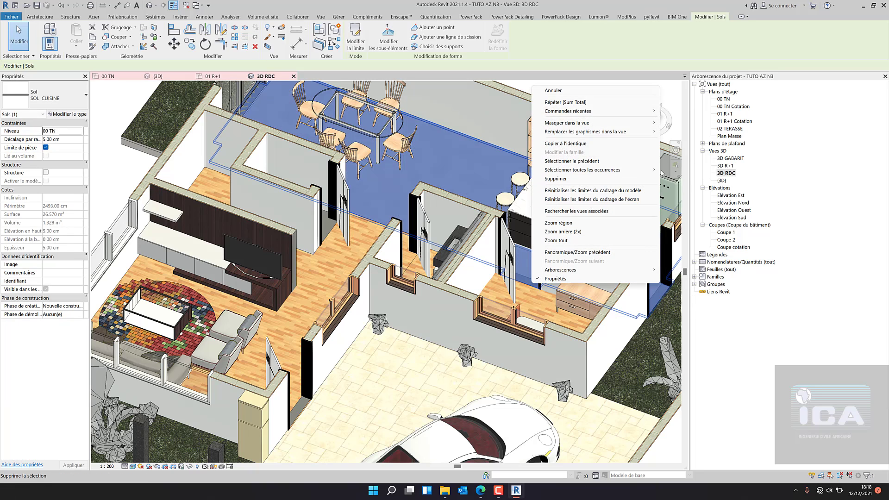
click(675, 179)
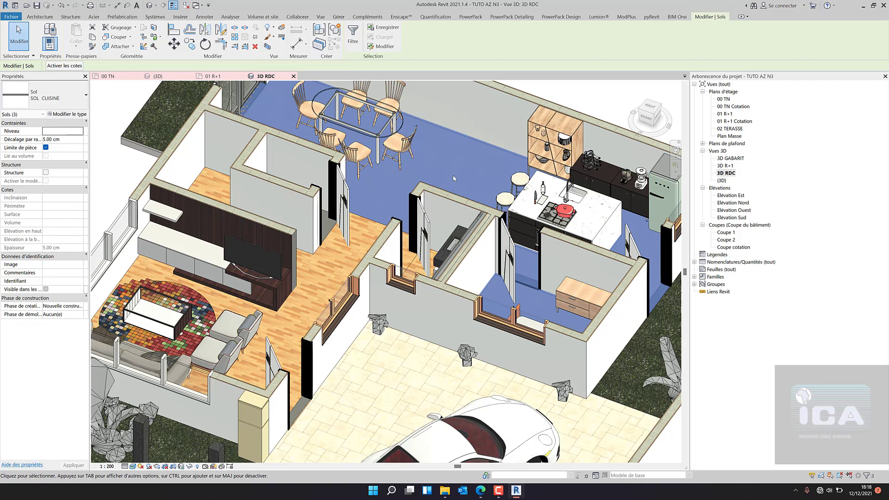
Check the types of the living area, kitchen and small washroom floors by selecting each one individually.
click(321, 256)
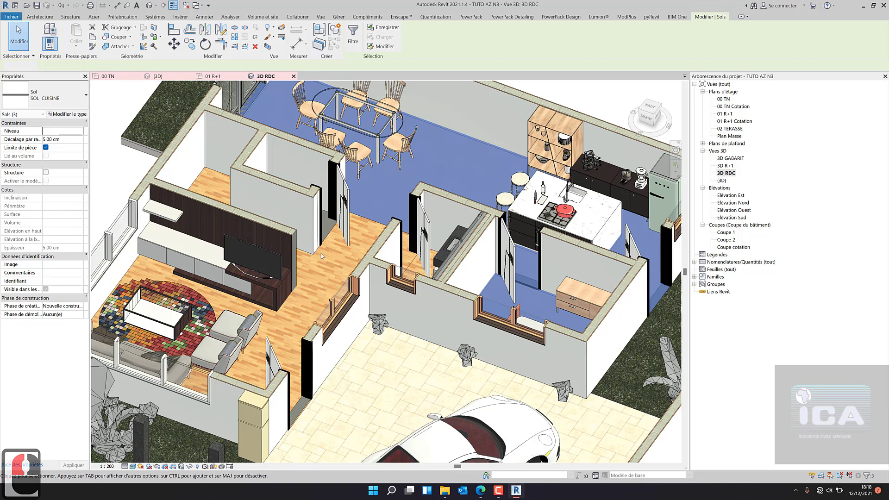
click(369, 221)
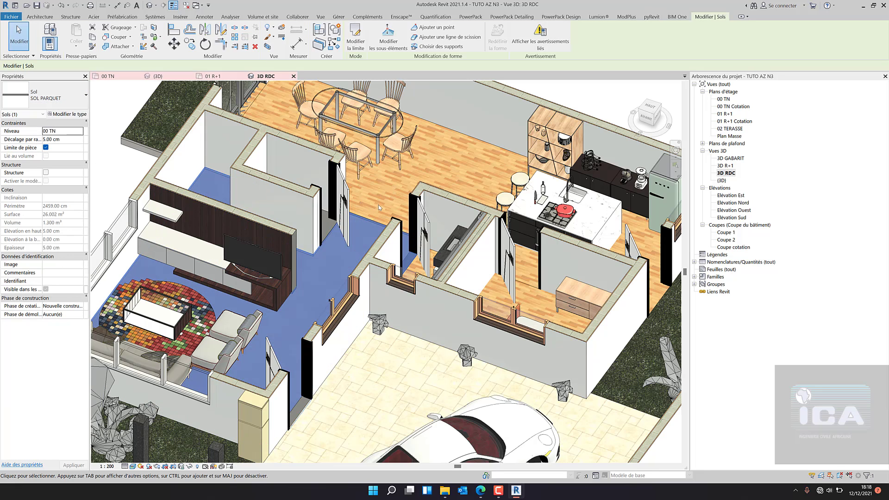
key(Escape)
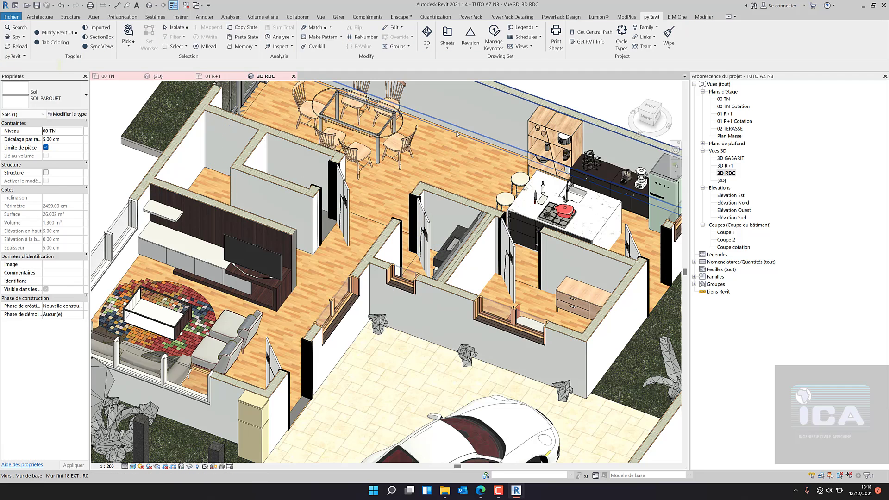
click(457, 135)
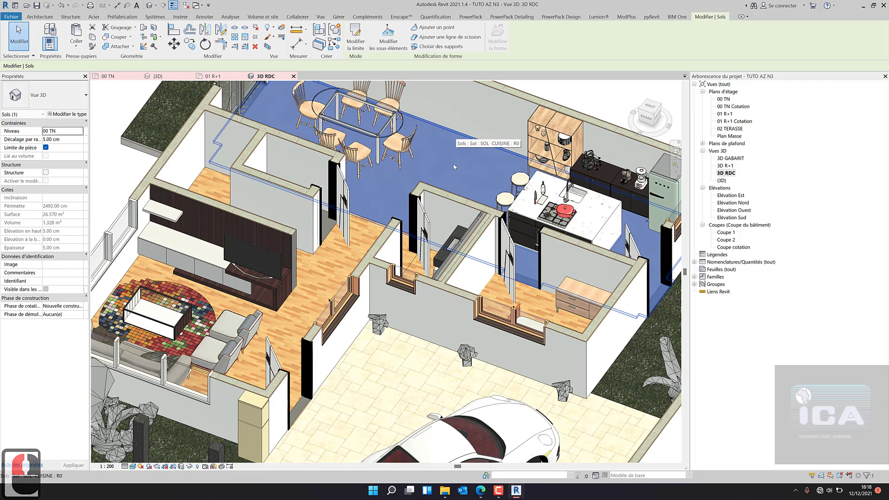
key(Escape)
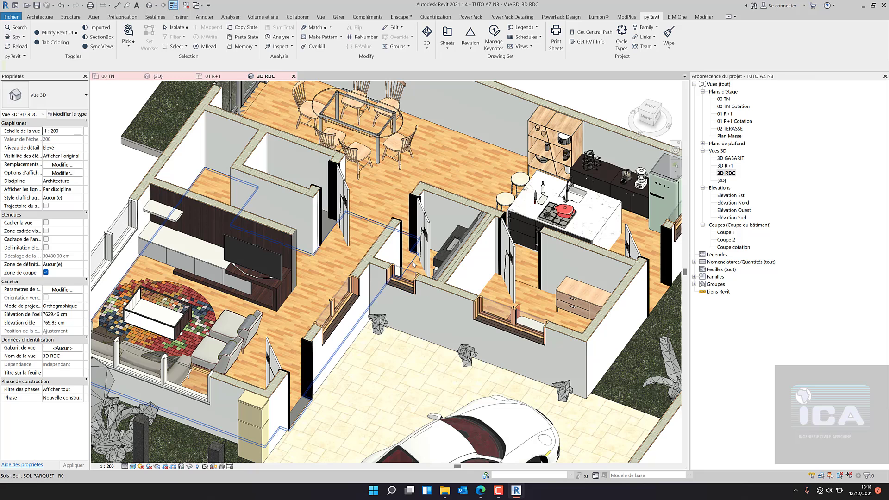
scroll(414, 265, up, 3)
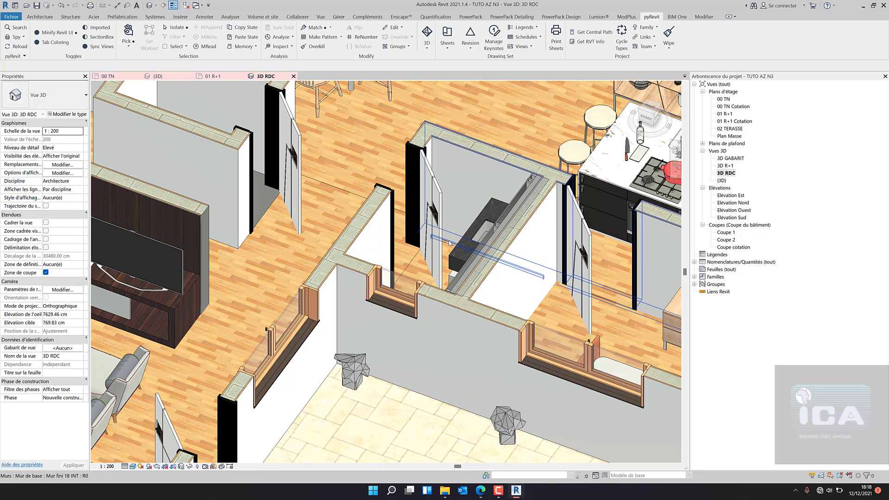
click(448, 246)
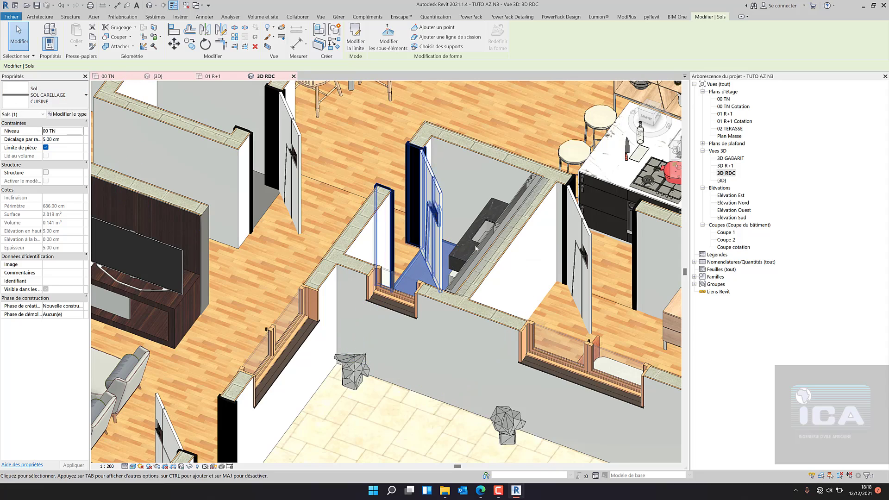
scroll(472, 216, down, 3)
shift+middle_drag(472, 216, 457, 261)
scroll(457, 261, down, 5)
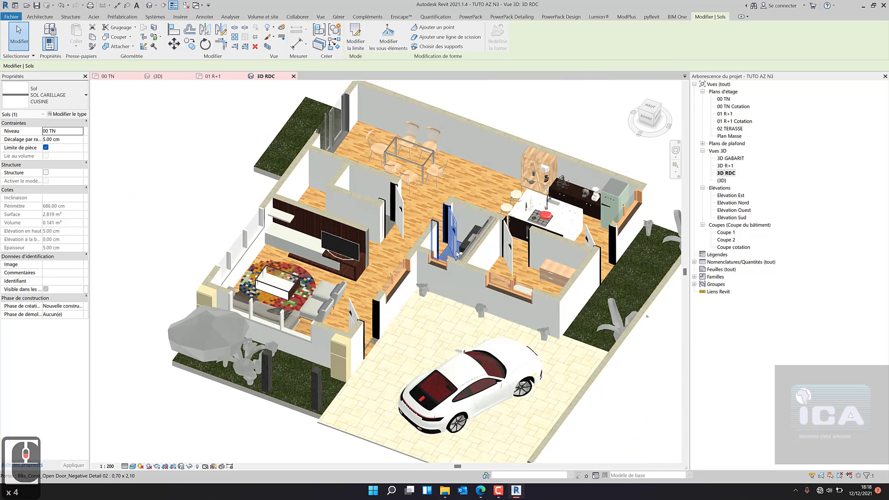
click(462, 176)
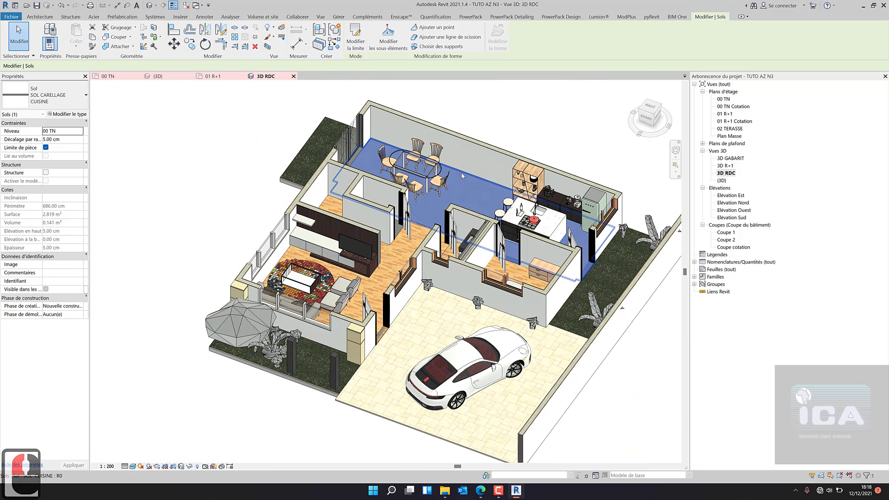
right_click(439, 195)
mouse_move(555, 279)
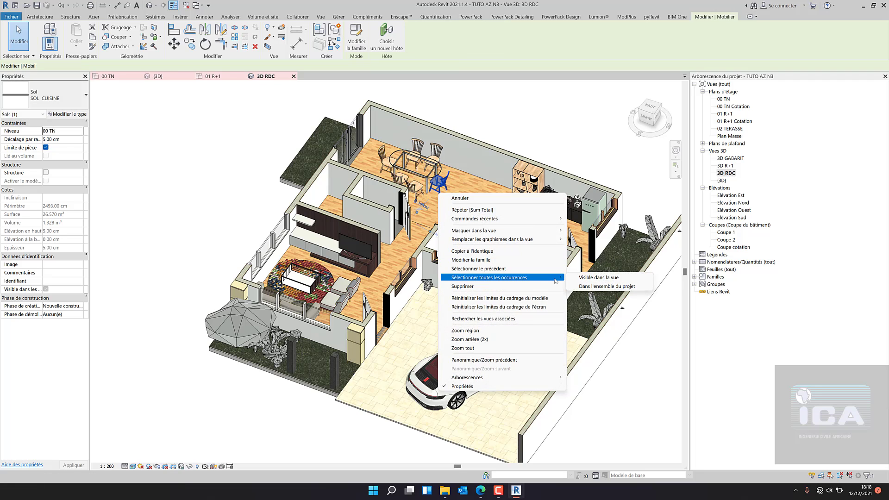
click(594, 286)
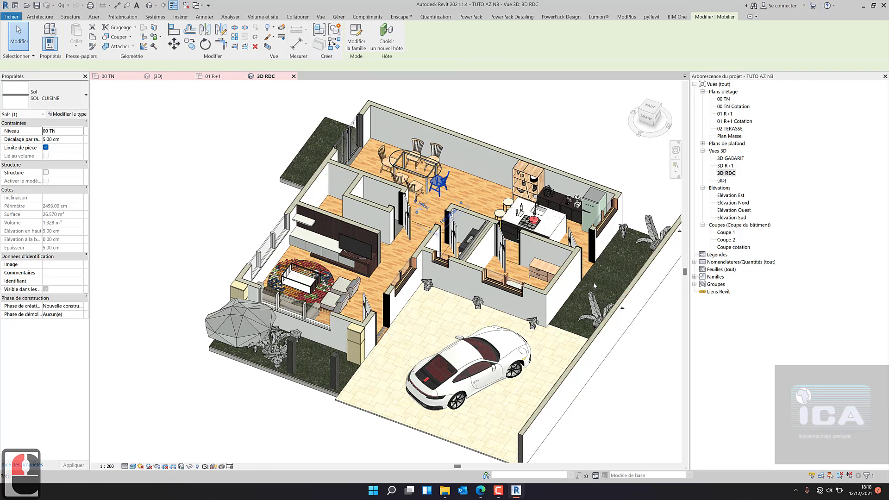
key(Escape)
key(Escape)
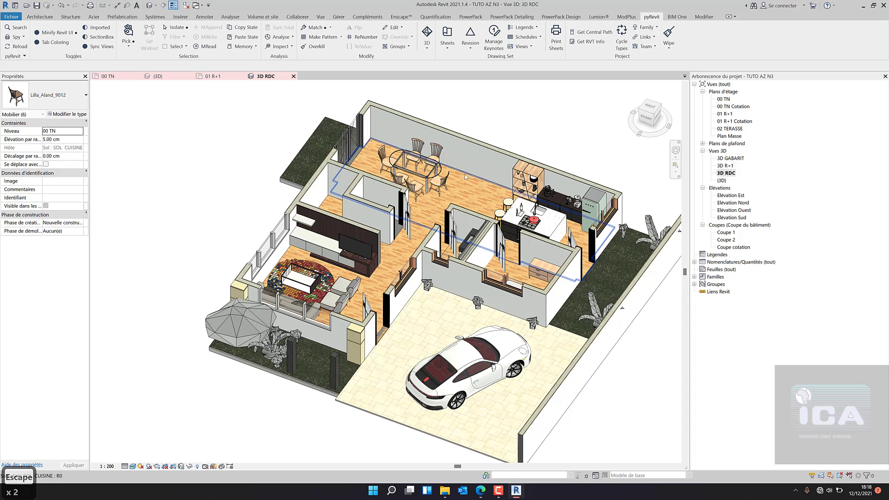
Select the kitchen floor and extend the selection to all SOL CUISINE instances in the entire project.
click(465, 177)
right_click(465, 184)
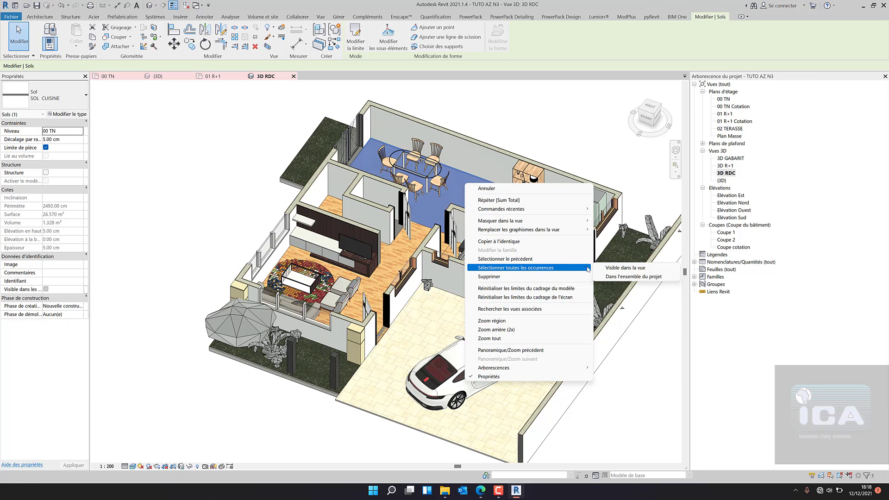
click(603, 277)
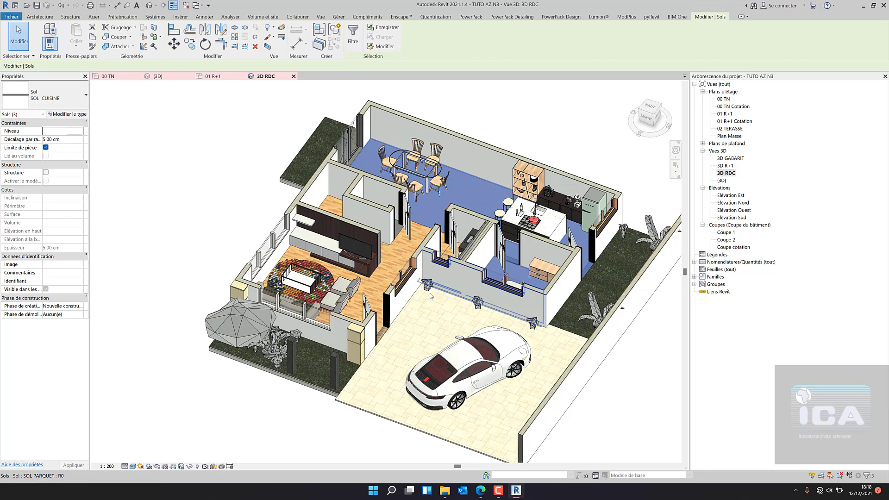
Sum the Surface parameter of the selected SOL CUISINE floors with Sum Total, then close the report and clear the selection.
click(649, 18)
click(278, 28)
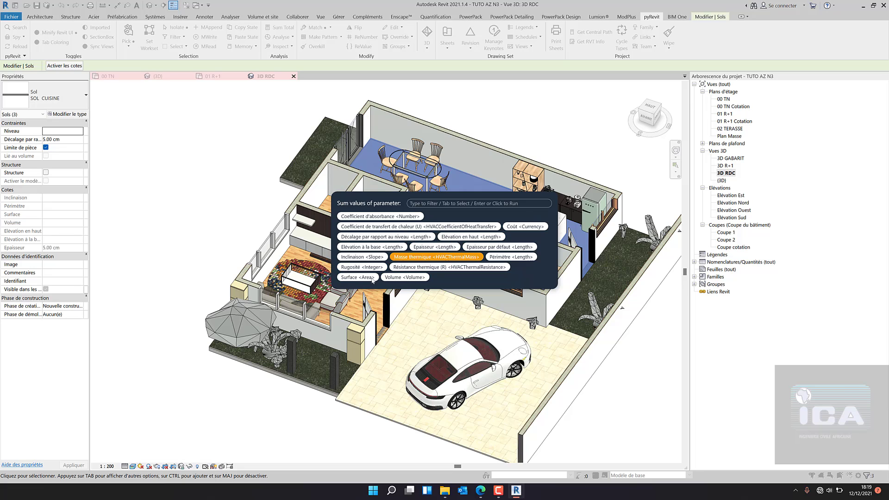
click(355, 278)
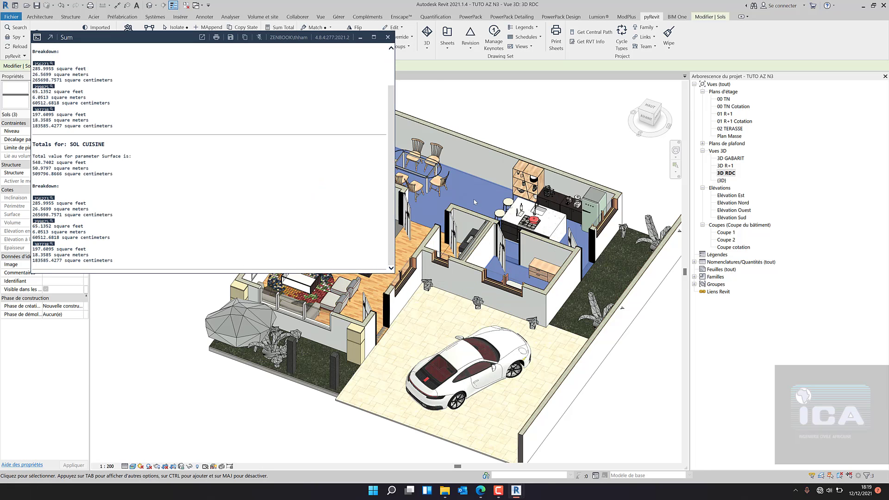
click(388, 38)
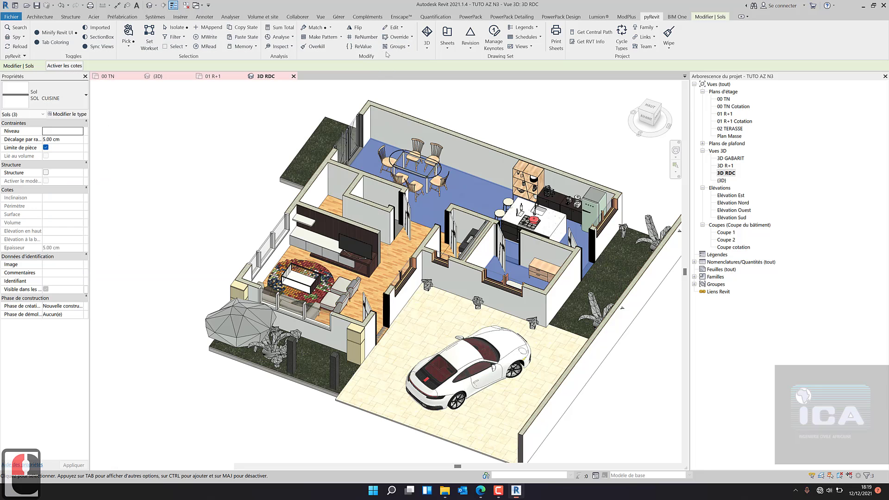
click(623, 362)
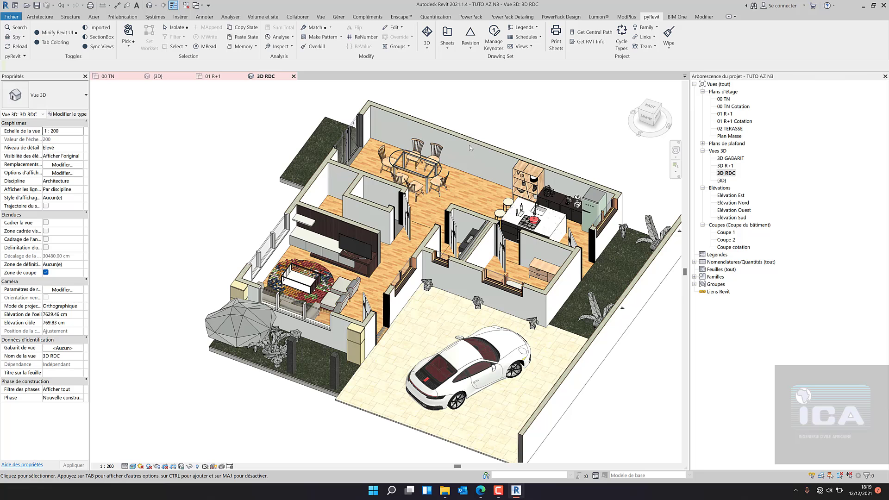
Check the properties of the paved floor under the car and of the long rear wall by selecting each, then clear the selection.
shift+middle_drag(383, 231, 362, 351)
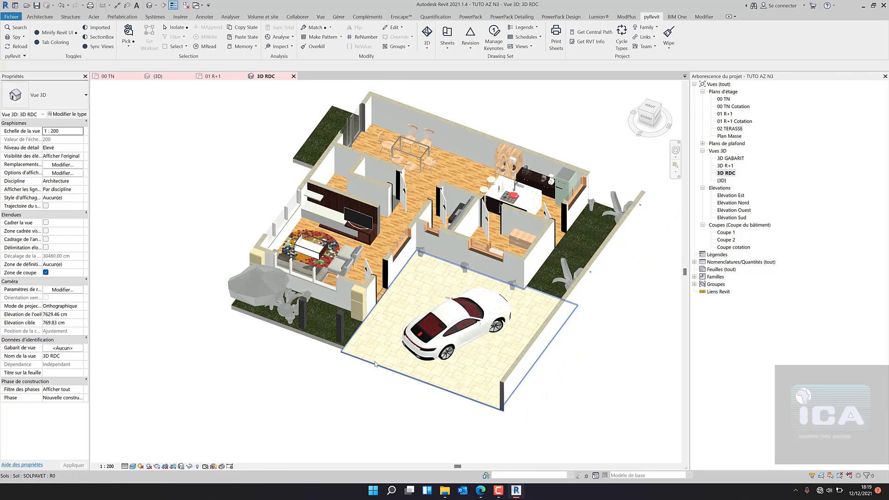
click(436, 273)
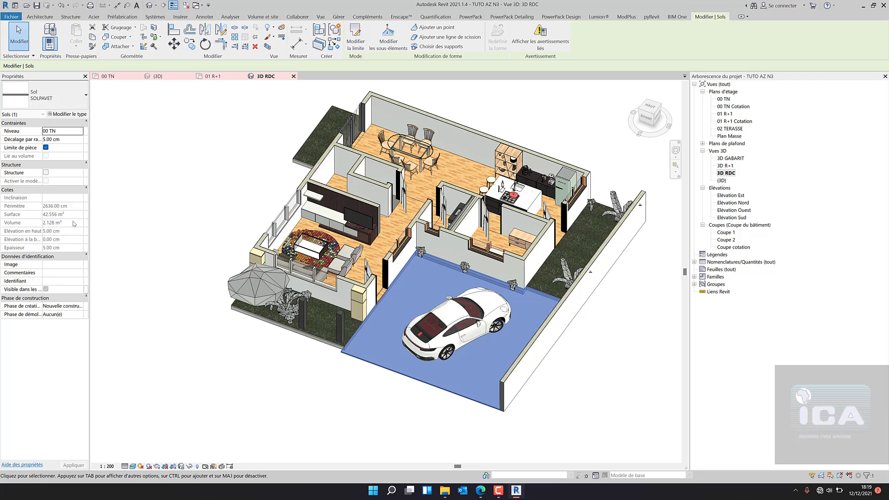
click(185, 218)
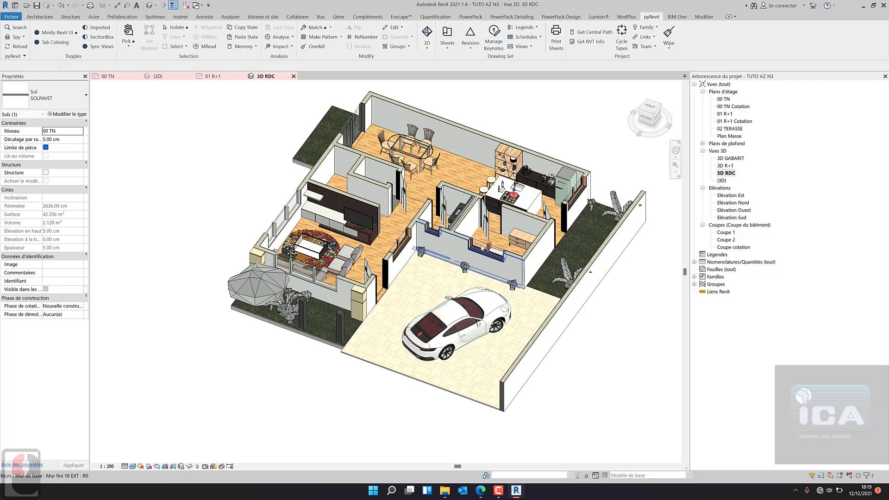
middle_drag(506, 223, 517, 239)
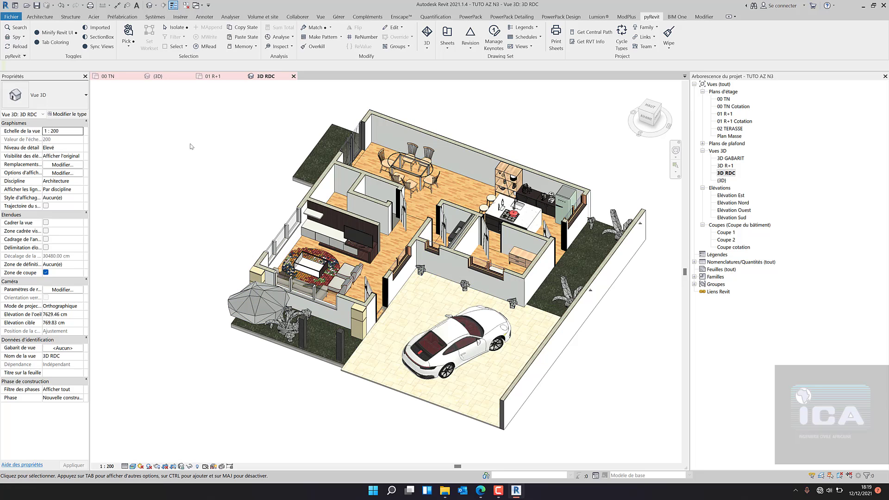
click(424, 134)
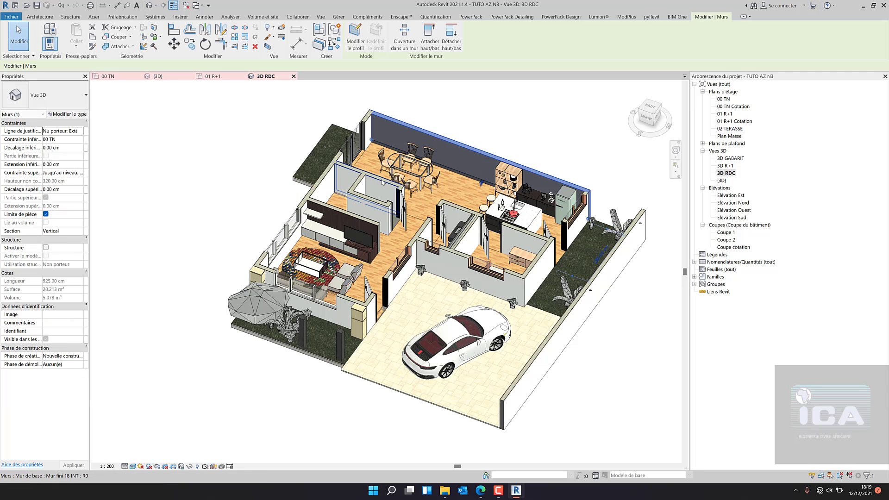
key(Escape)
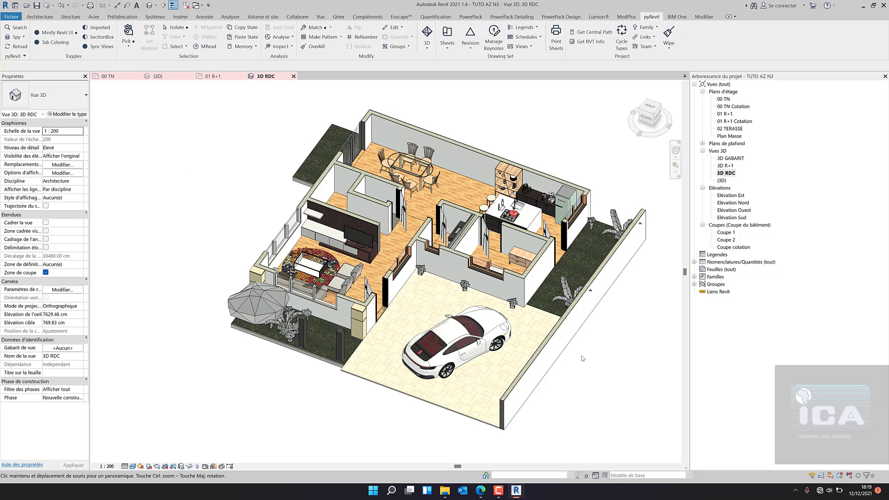
middle_drag(586, 361, 557, 257)
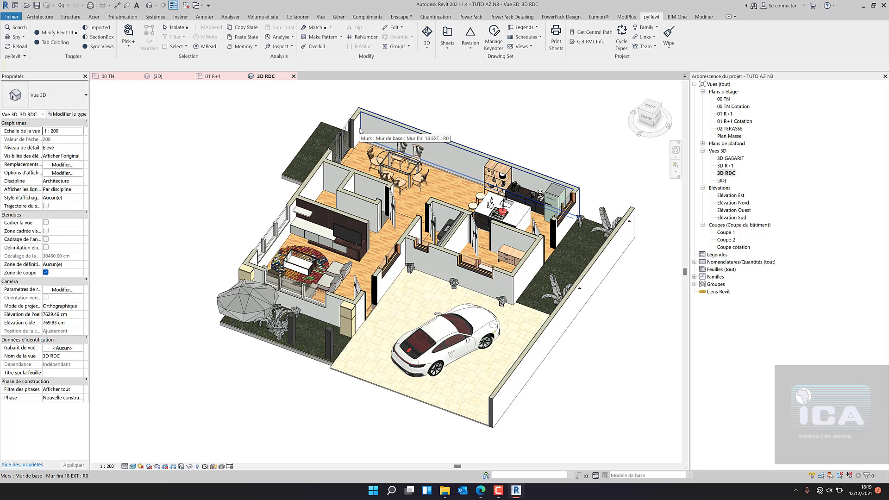
middle_drag(579, 166, 579, 167)
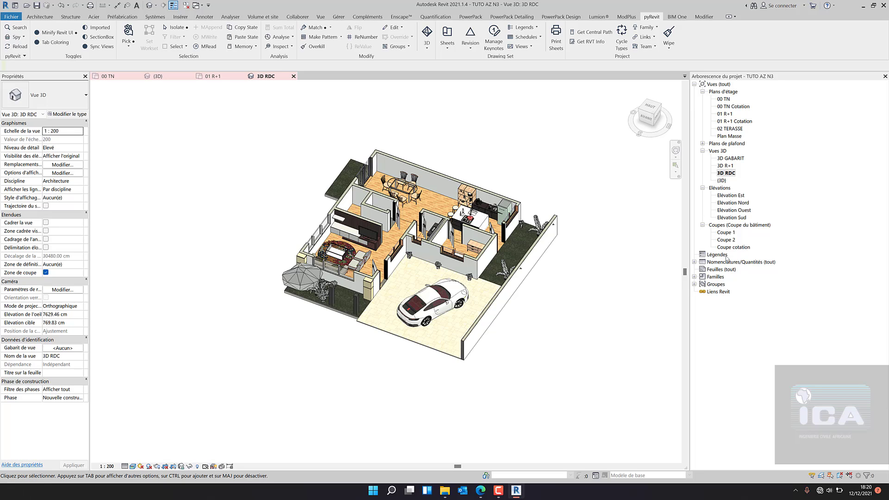
Widen the Famille et type column in the Nomenclature des fenêtres schedule, then close that schedule.
click(695, 262)
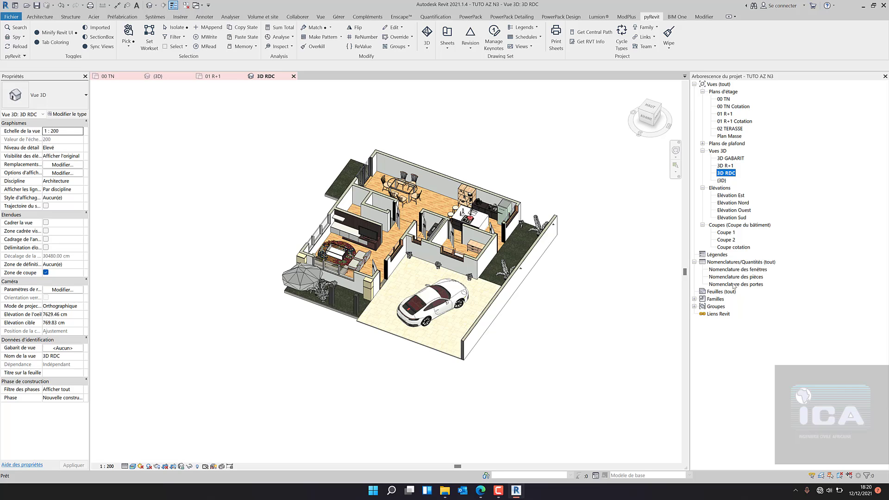
double_click(751, 270)
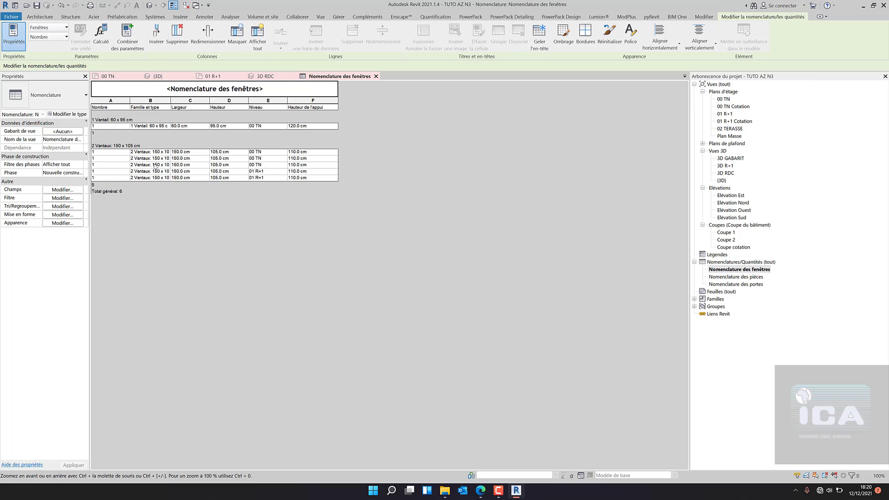
drag(170, 101, 256, 102)
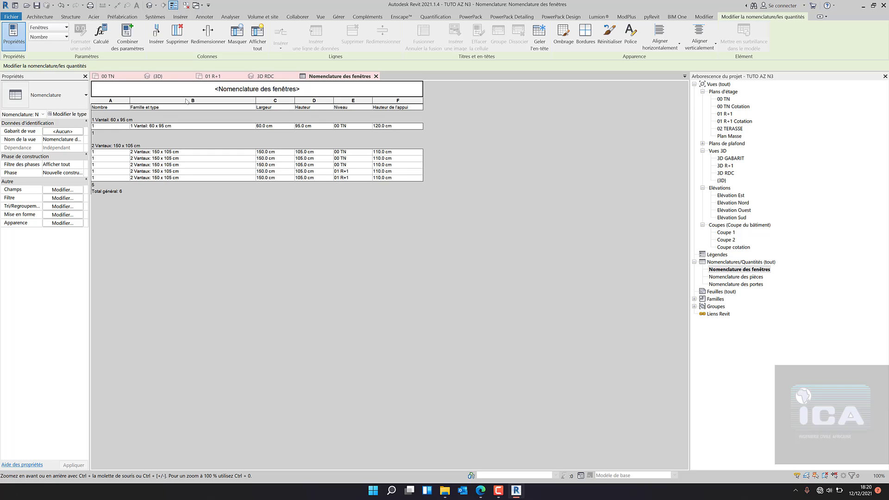
click(695, 263)
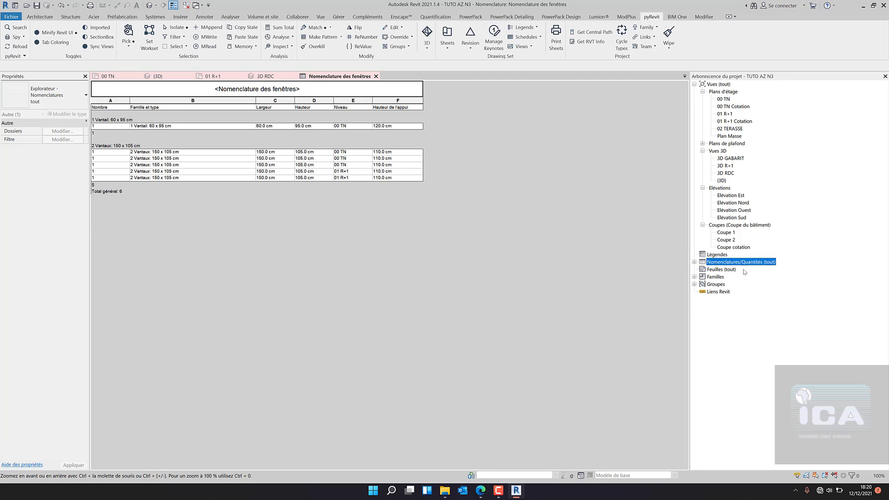
click(694, 263)
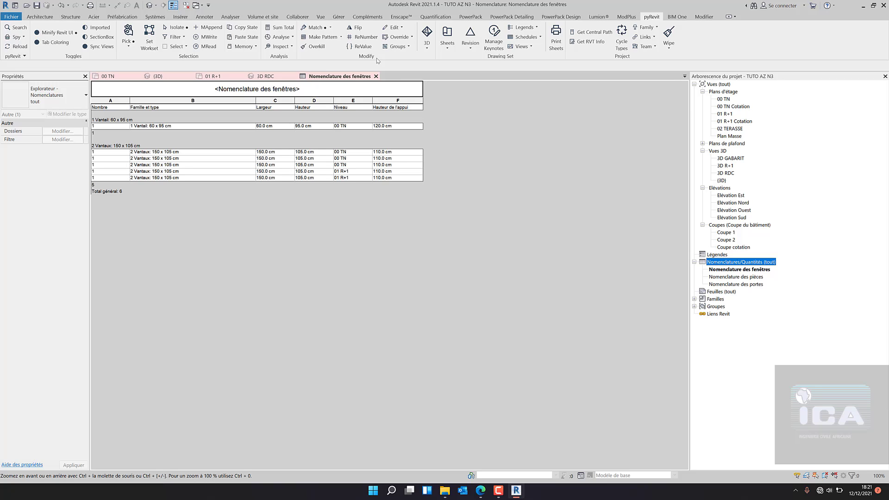
click(376, 76)
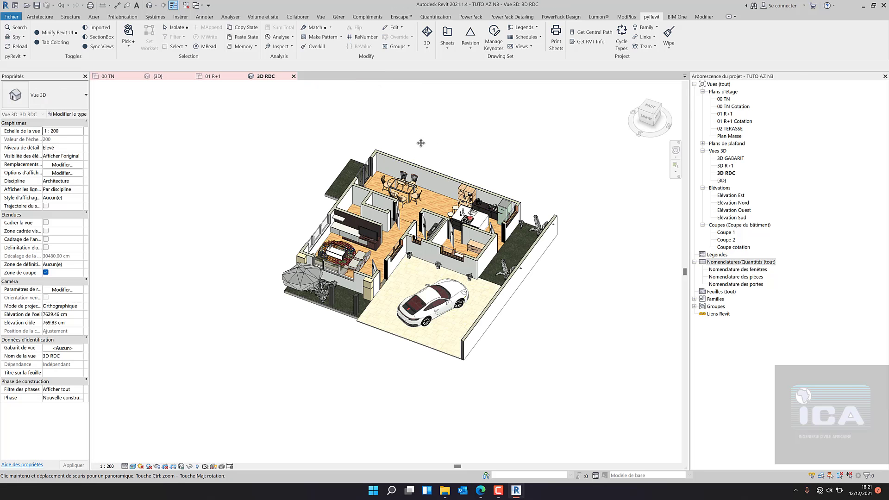
Select the long rear wall in the 3D RDC view to examine it, then clear the selection.
middle_drag(321, 122, 287, 77)
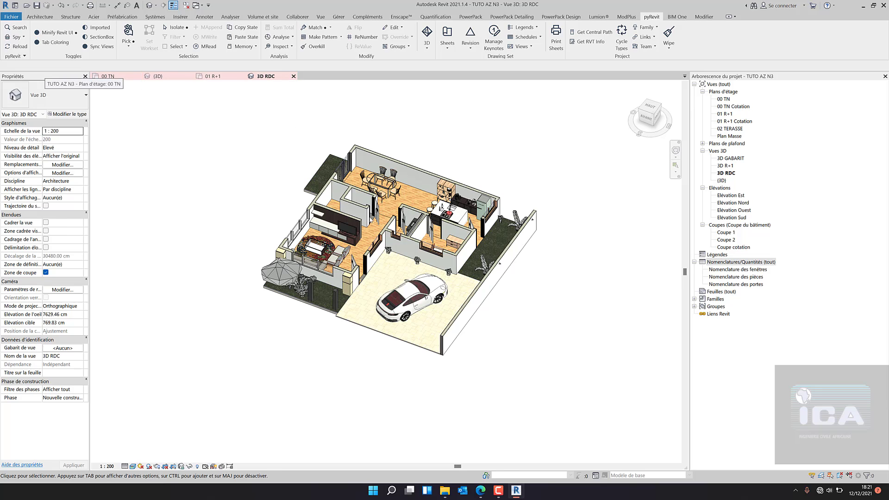
scroll(506, 254, up, 2)
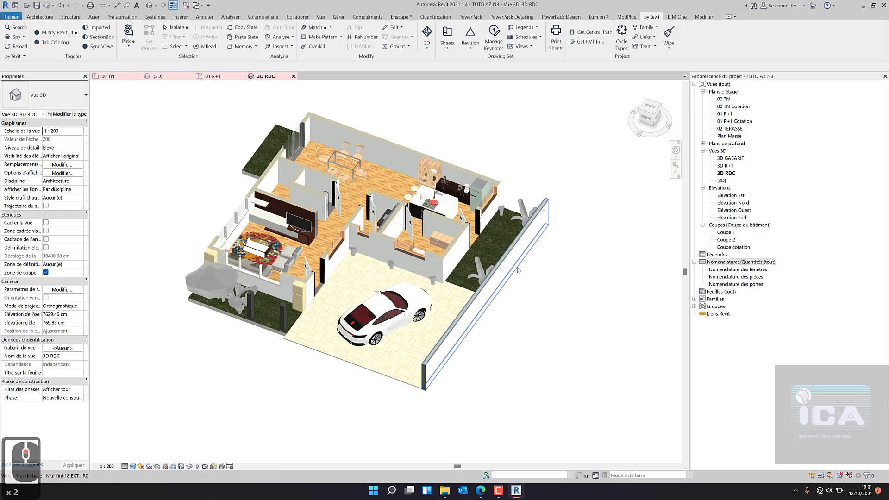
click(412, 156)
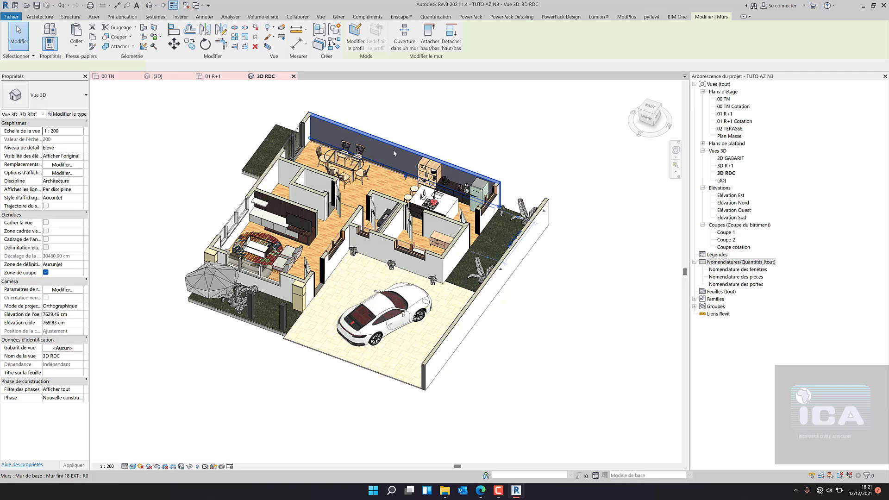
click(560, 270)
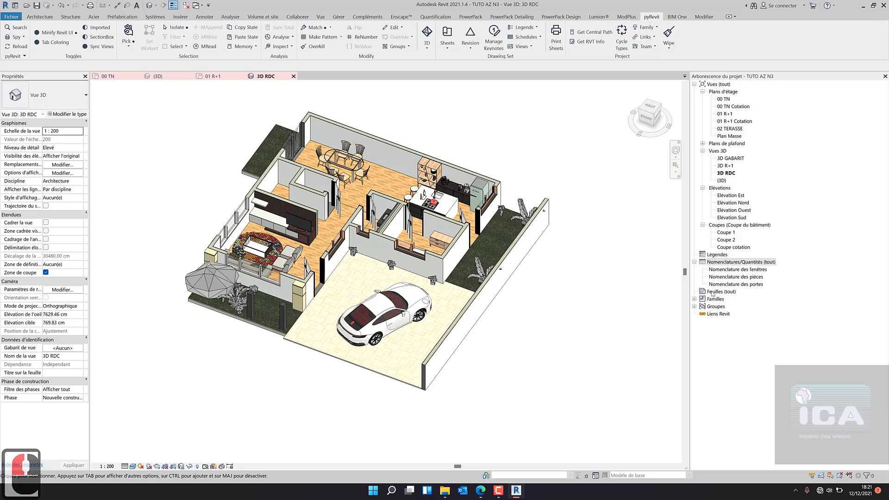
Create a new component schedule for the Murs category, keeping the name Nomenclature de mur and the phase Nouvelle construction.
right_click(721, 265)
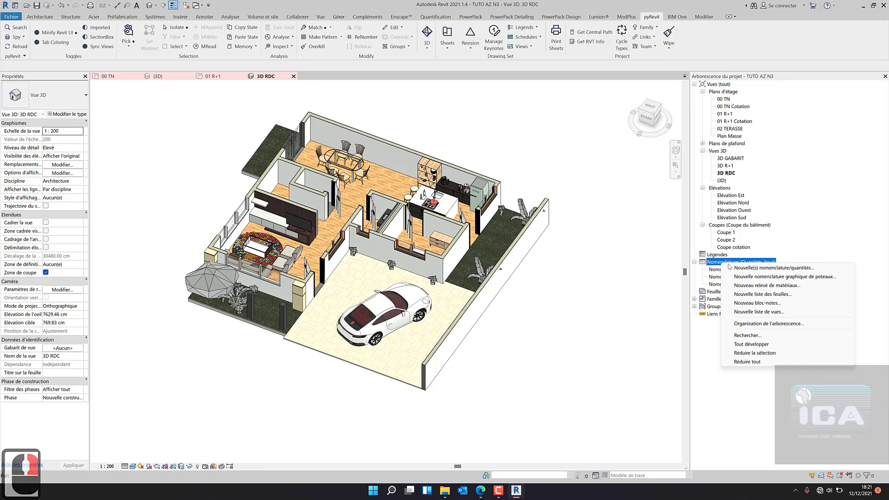
click(758, 269)
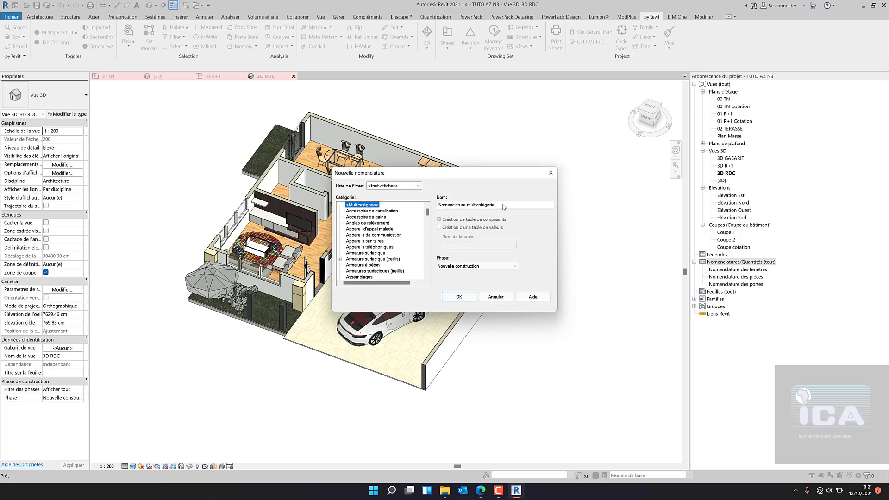
drag(470, 178, 565, 110)
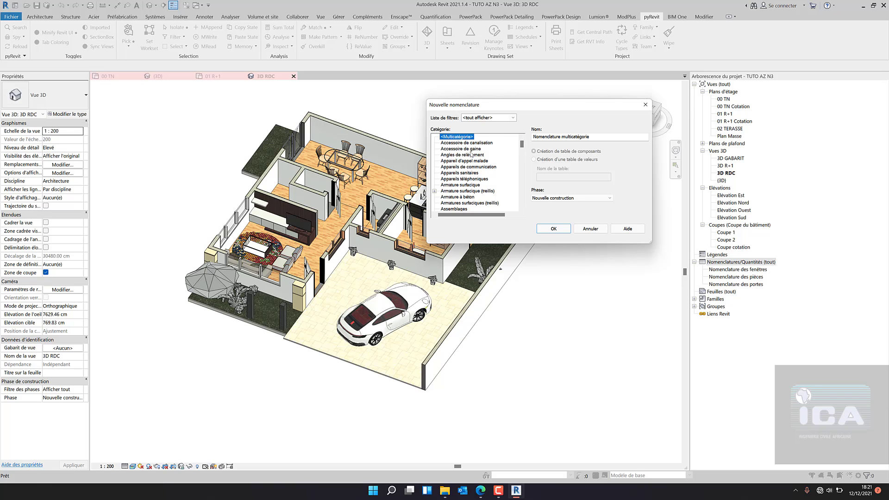
scroll(469, 153, down, 11)
scroll(469, 152, down, 19)
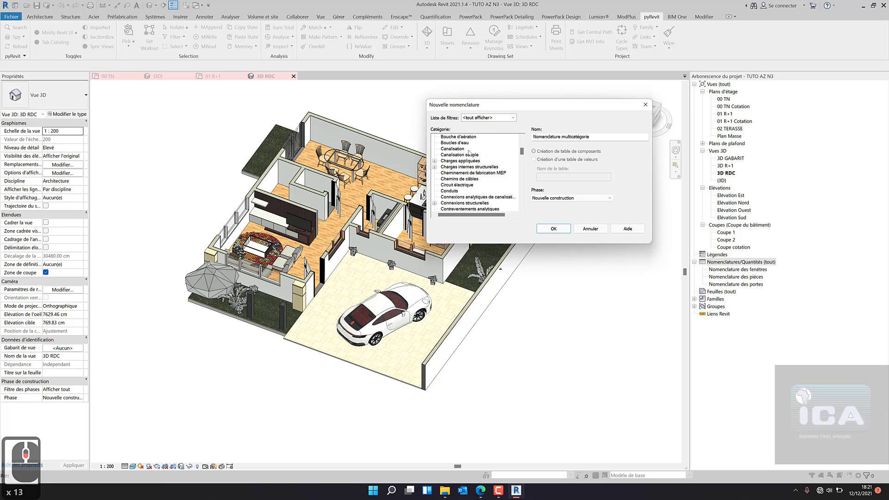
scroll(465, 199, down, 20)
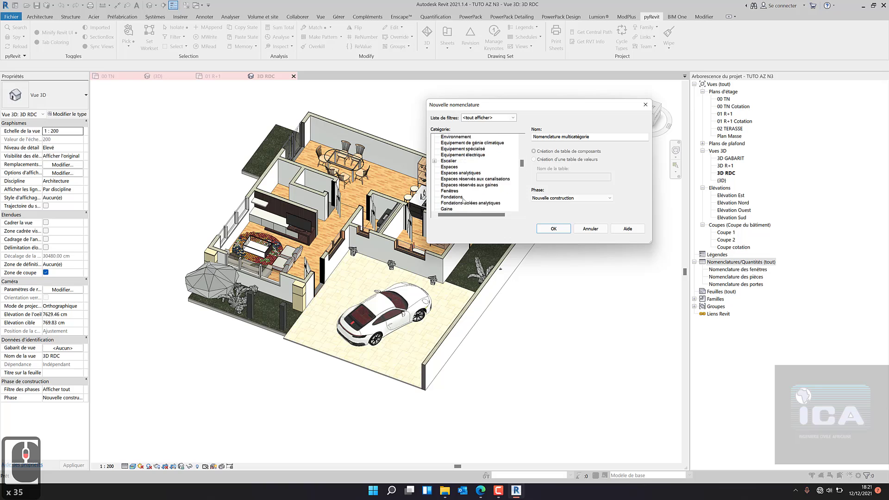
scroll(464, 199, down, 7)
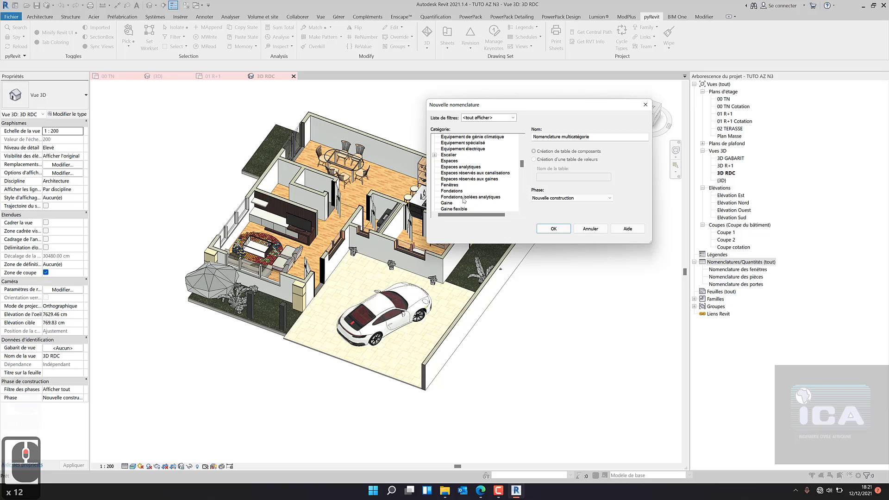
scroll(463, 199, down, 8)
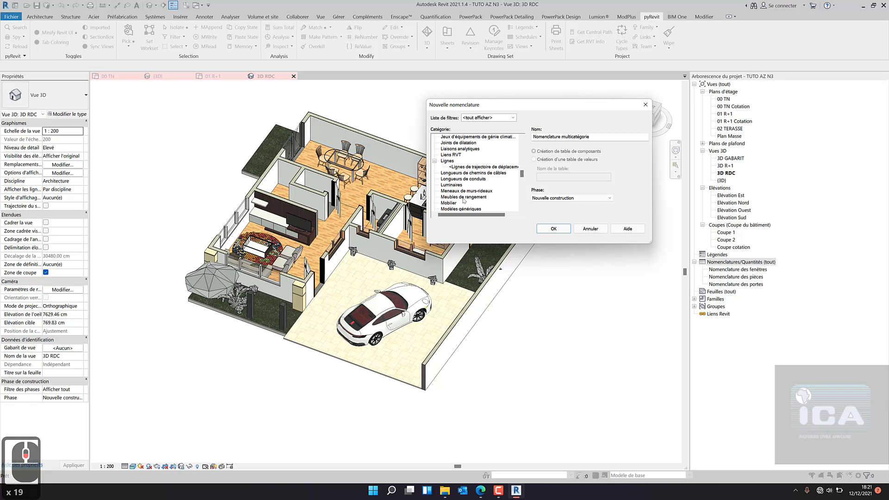
click(445, 185)
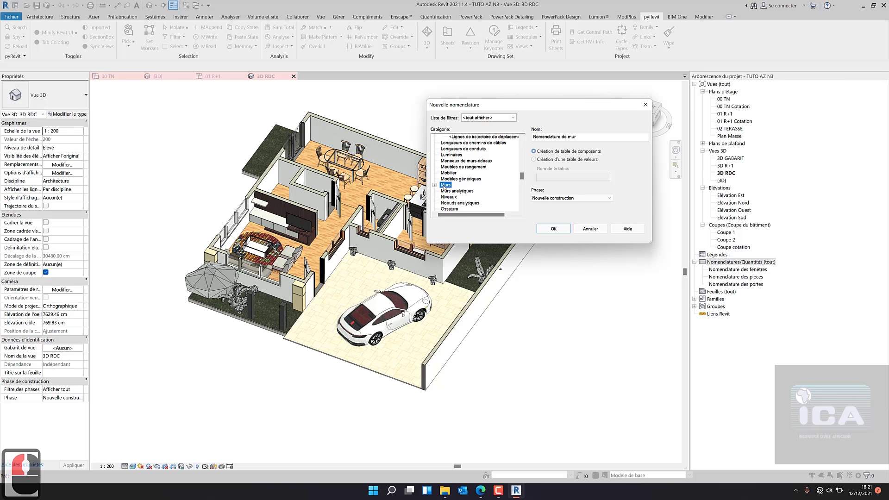
click(435, 185)
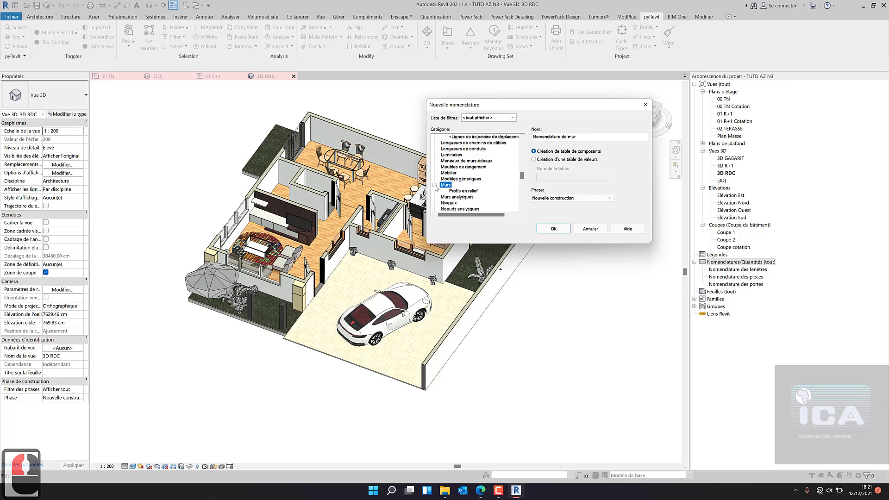
click(435, 185)
click(434, 185)
click(434, 185)
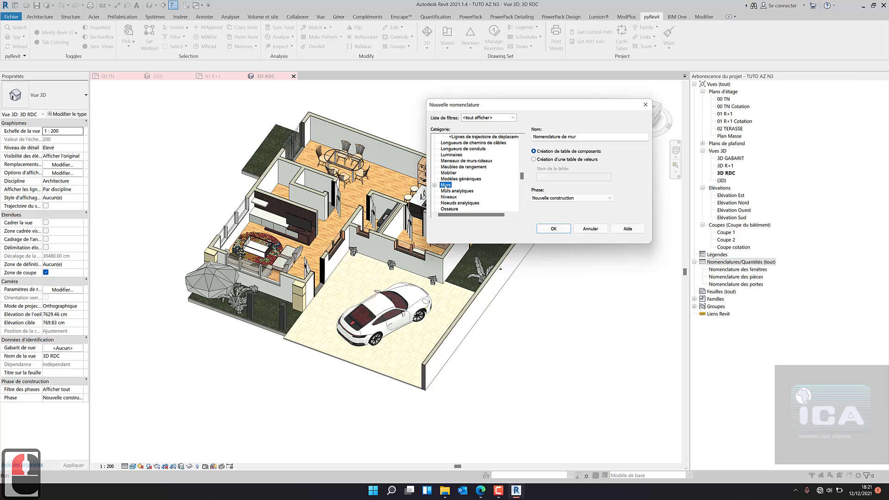
click(554, 229)
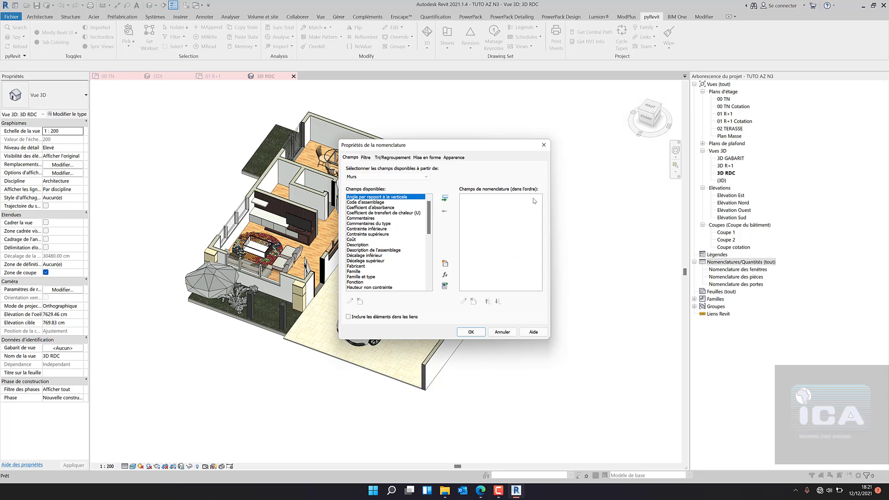
Add the fields Contrainte inférieure, Famille et type and Longueur to the wall schedule.
drag(476, 147, 670, 75)
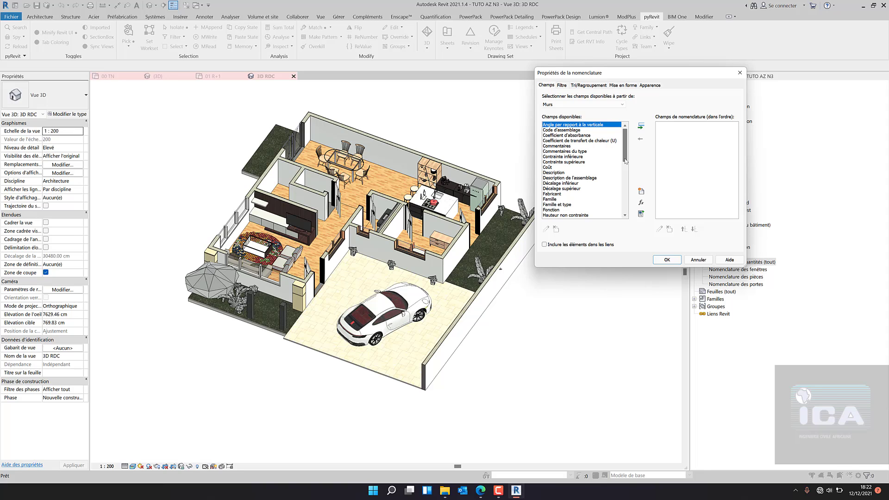
scroll(625, 161, down, 1)
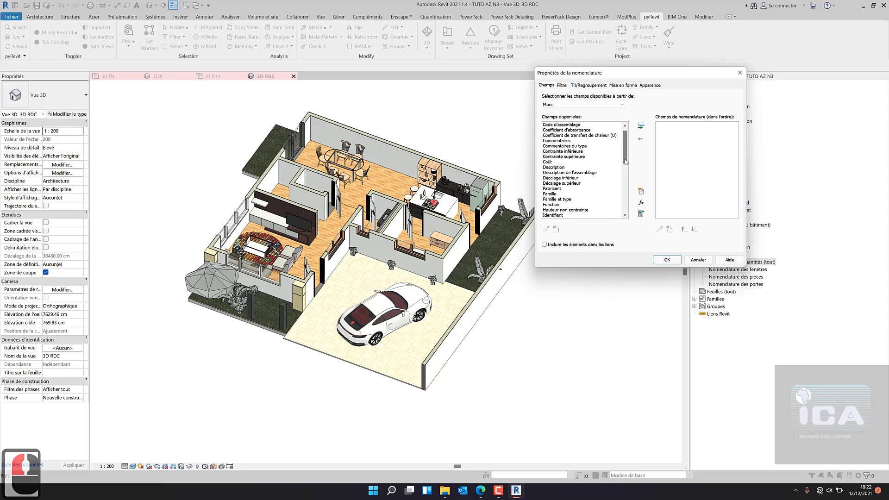
click(571, 152)
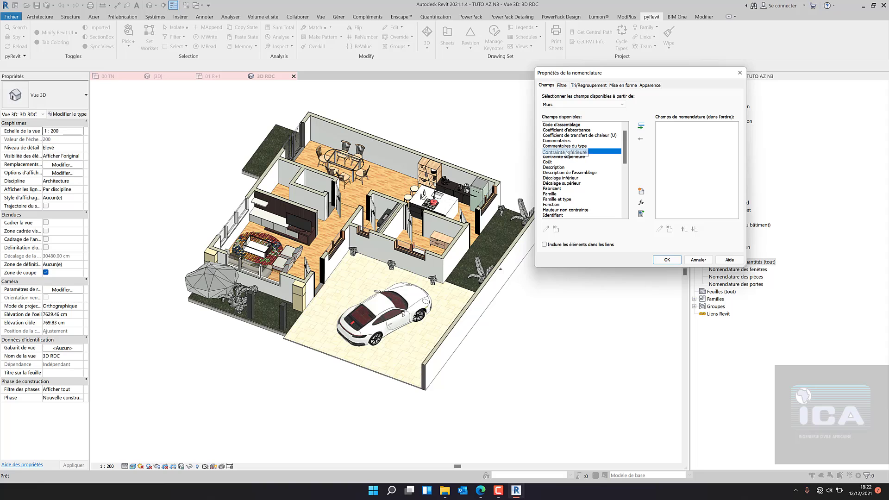
click(641, 125)
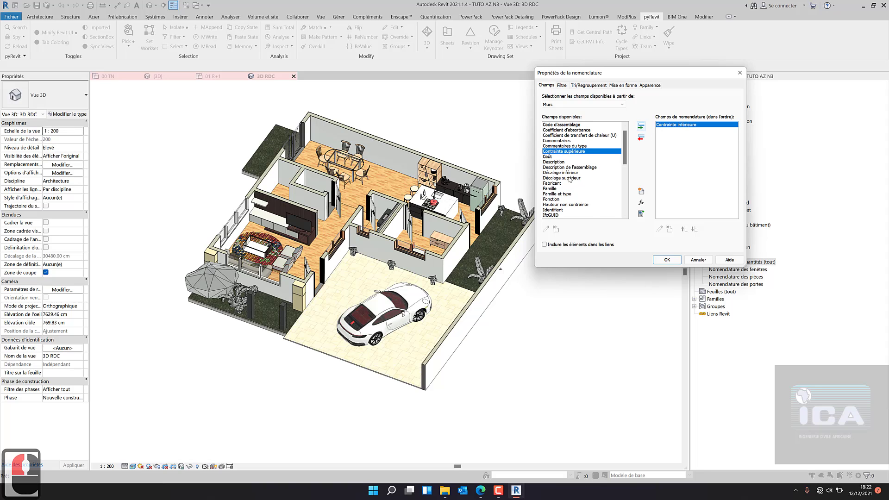
scroll(566, 163, down, 2)
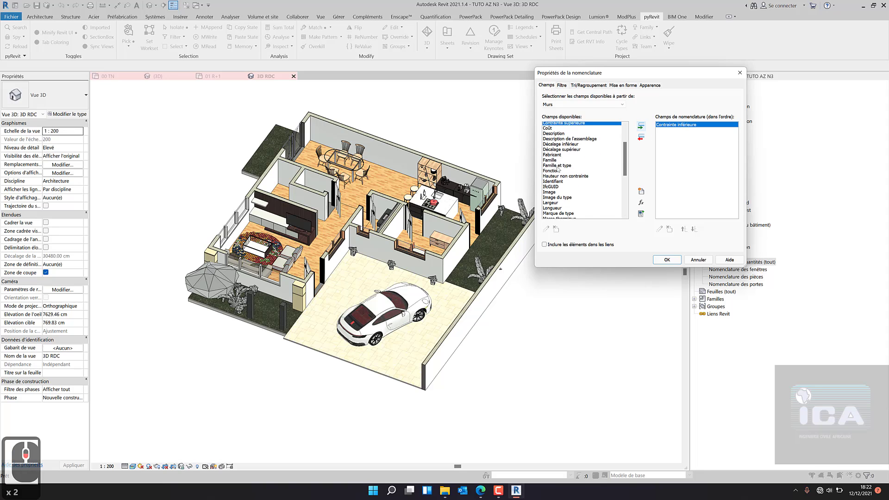
click(556, 162)
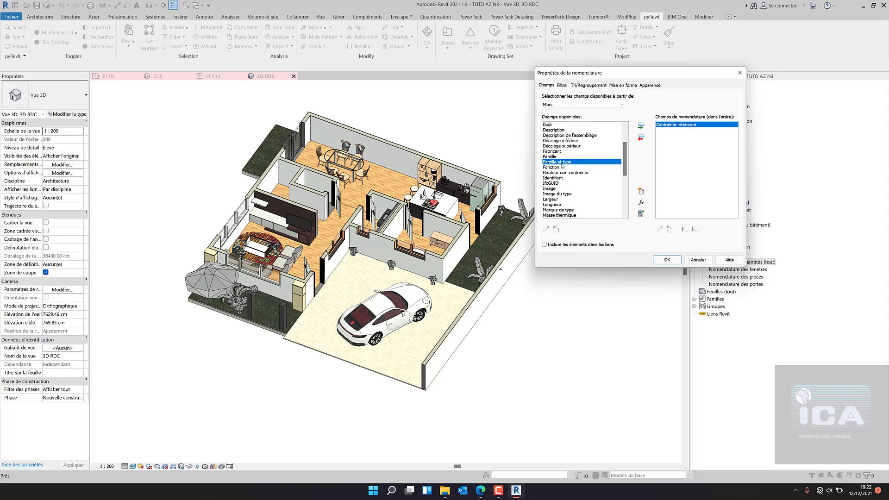
click(642, 126)
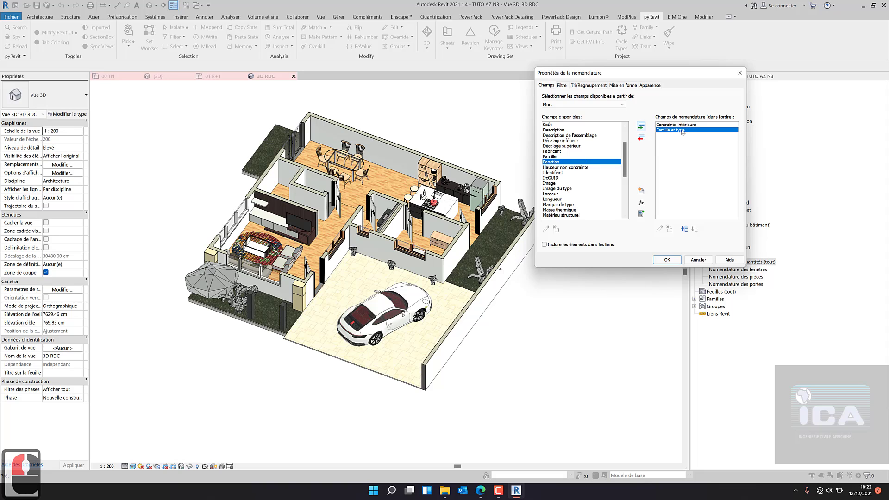
scroll(559, 187, down, 1)
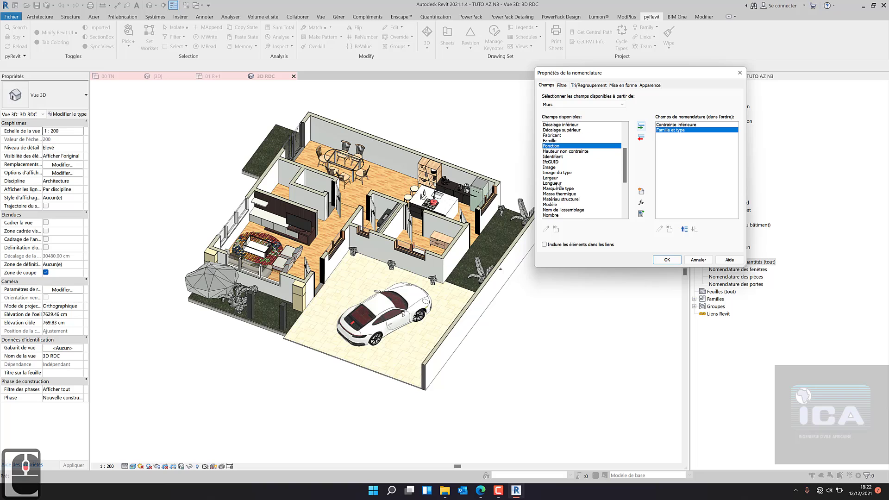
click(557, 183)
click(641, 127)
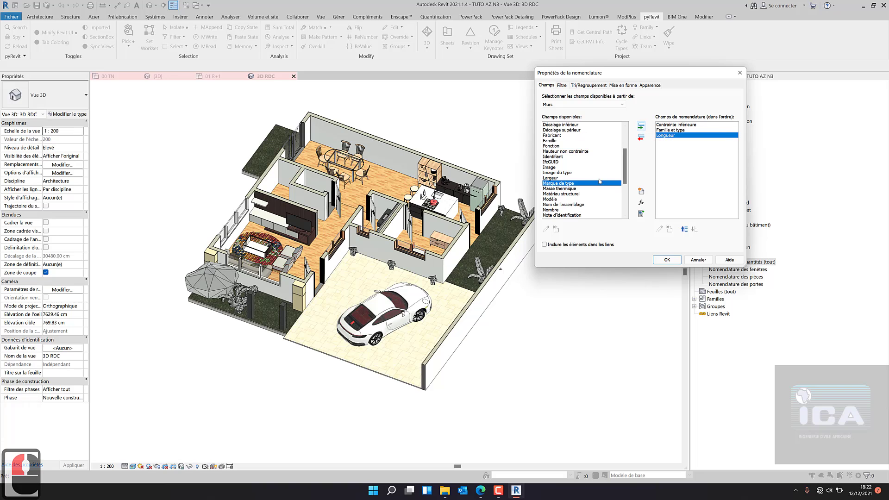
Add the Surface and Volume fields to the wall schedule and generate it.
scroll(557, 196, down, 3)
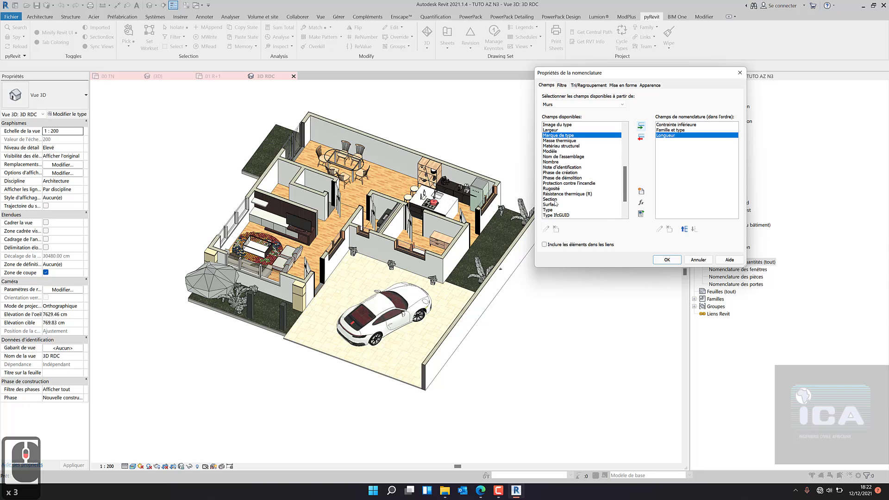
scroll(569, 153, down, 4)
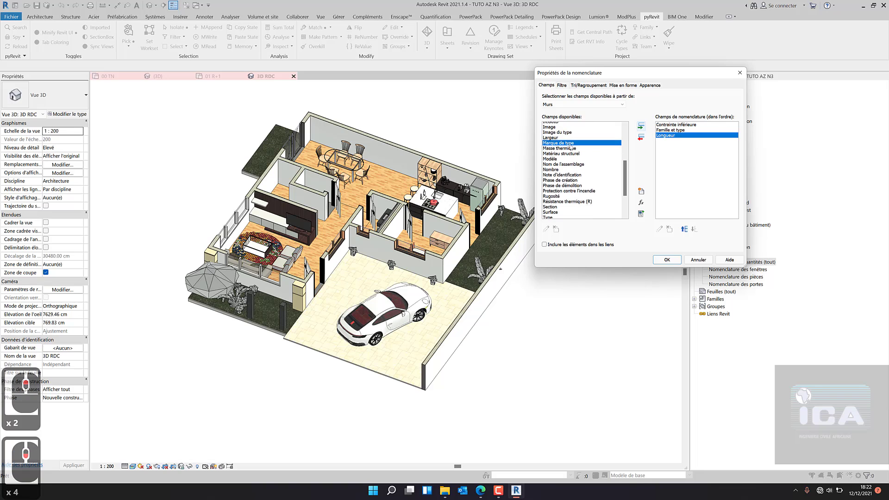
click(549, 178)
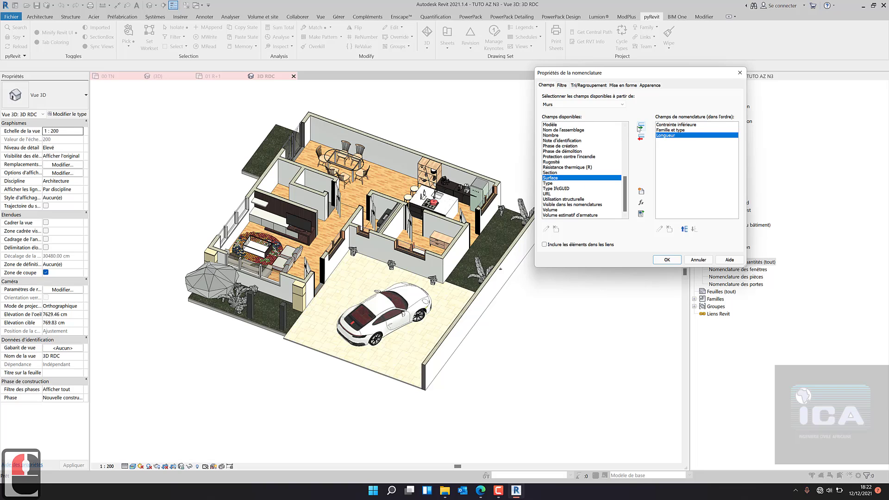
click(641, 126)
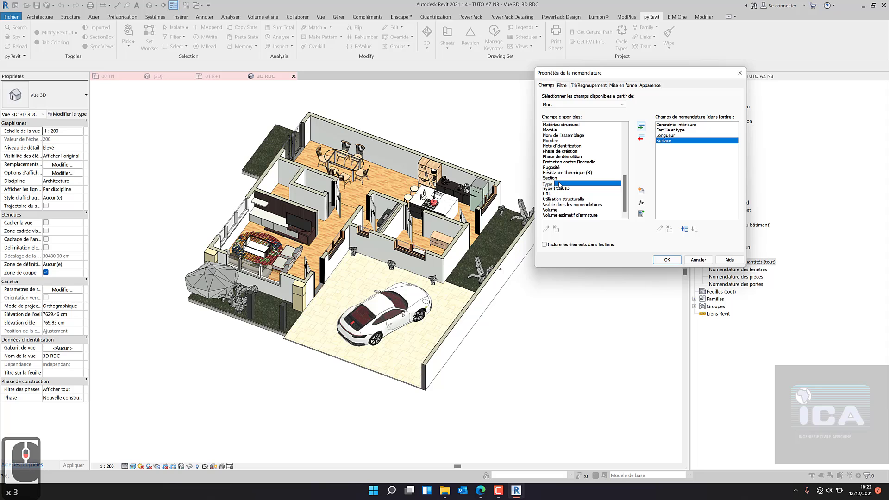
click(552, 211)
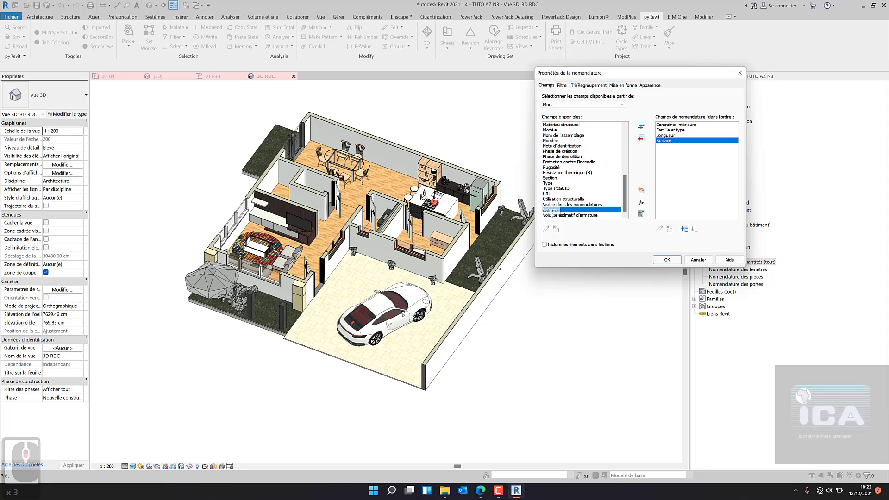
click(641, 126)
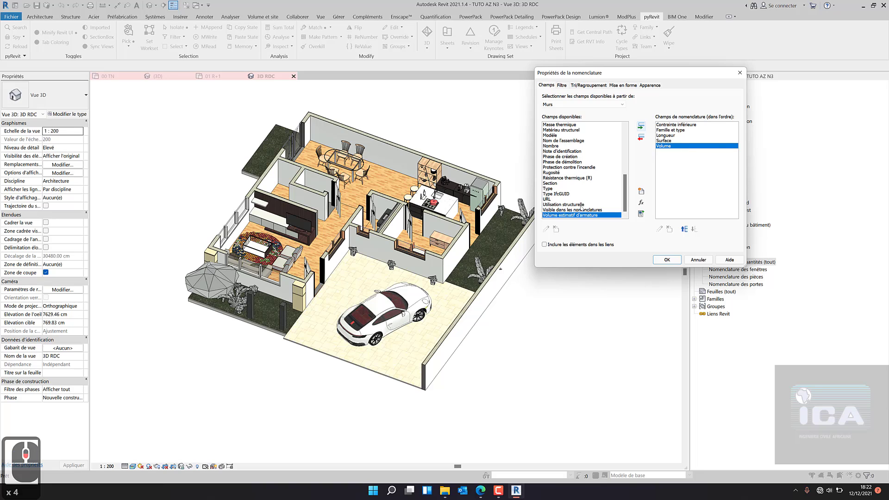
scroll(581, 169, up, 2)
scroll(581, 159, down, 2)
click(667, 260)
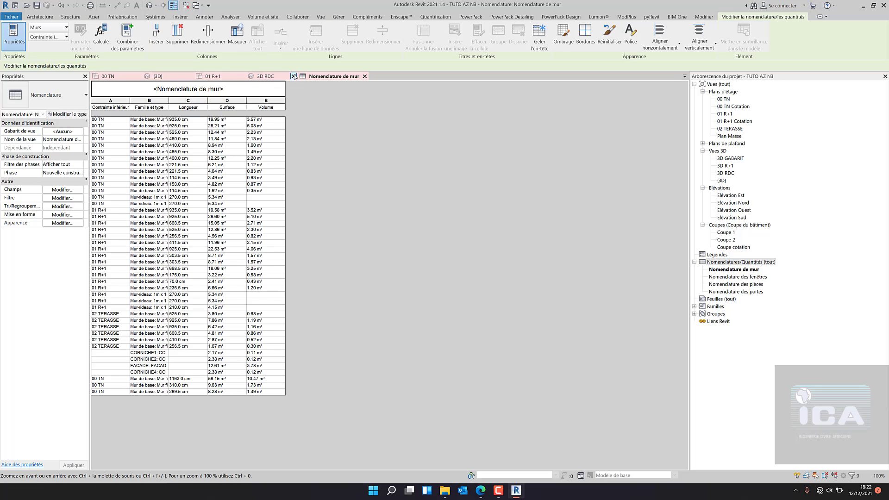
Close the 3D RDC, 01 R+1 and {3D} views, and widen the Famille et type column in Nomenclature de mur.
click(294, 76)
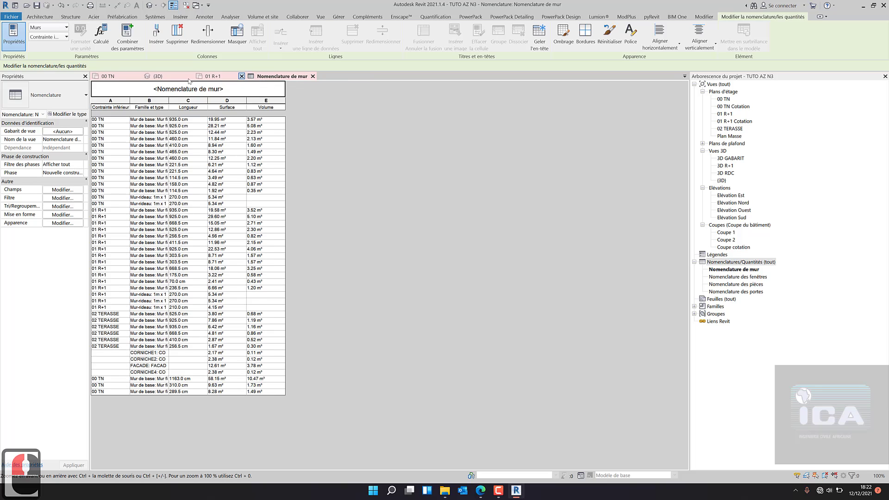
click(241, 76)
click(190, 76)
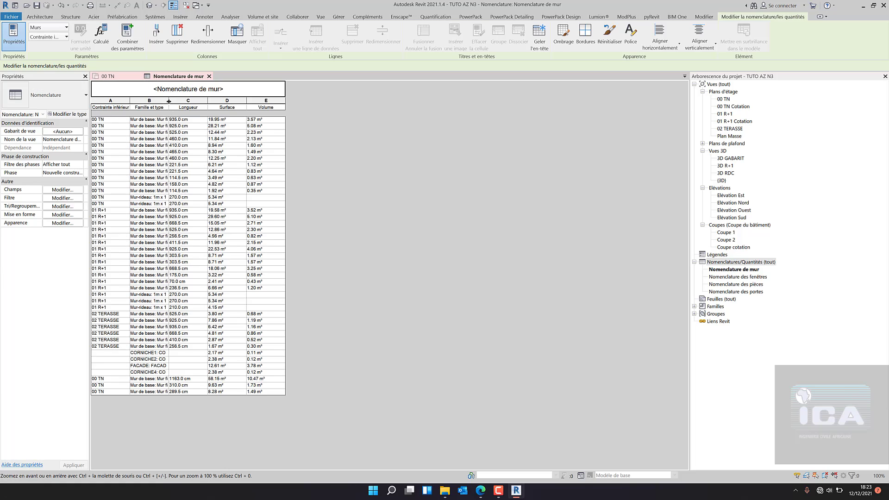
drag(169, 101, 322, 100)
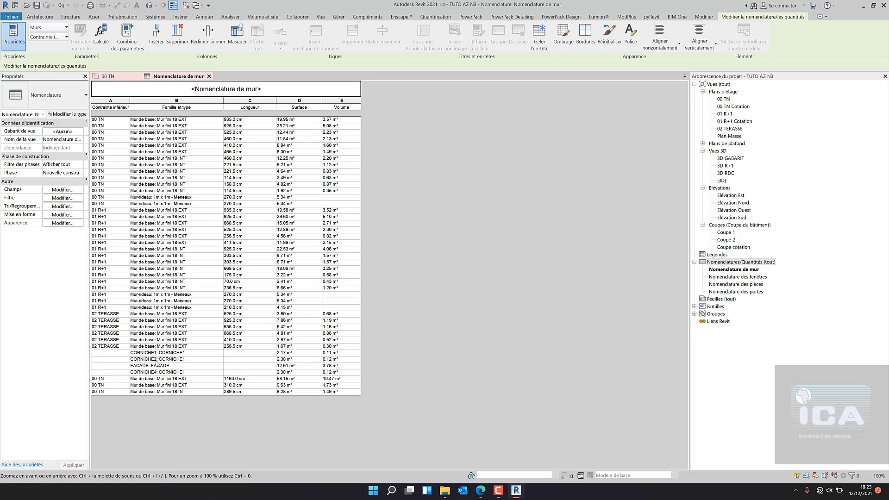
scroll(168, 392, down, 2)
Close the 00 TN view and open the {3D} view of the whole house.
click(321, 19)
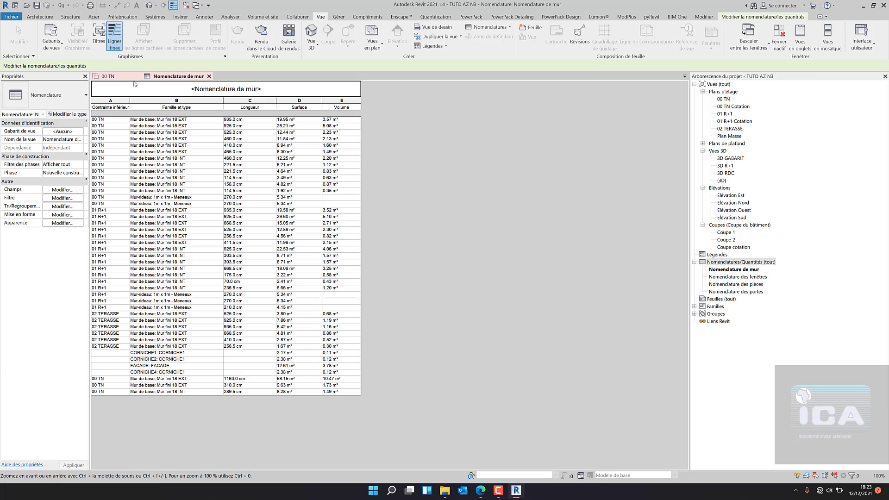
click(138, 77)
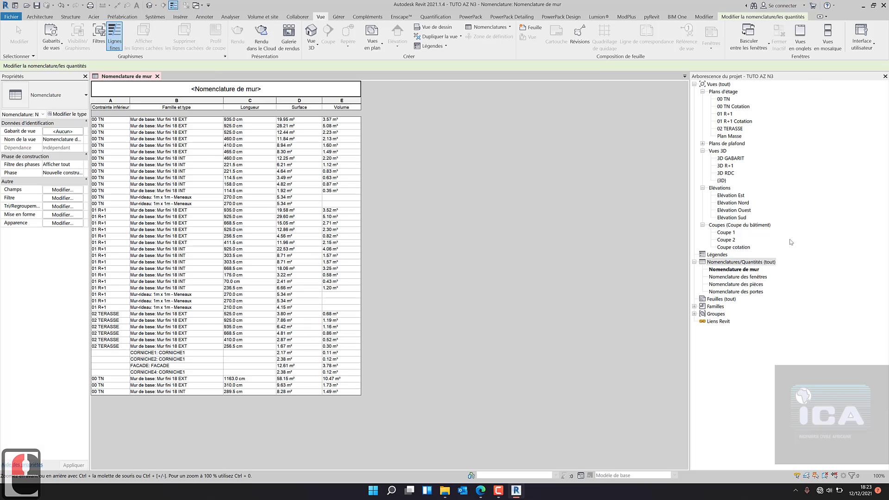
double_click(724, 180)
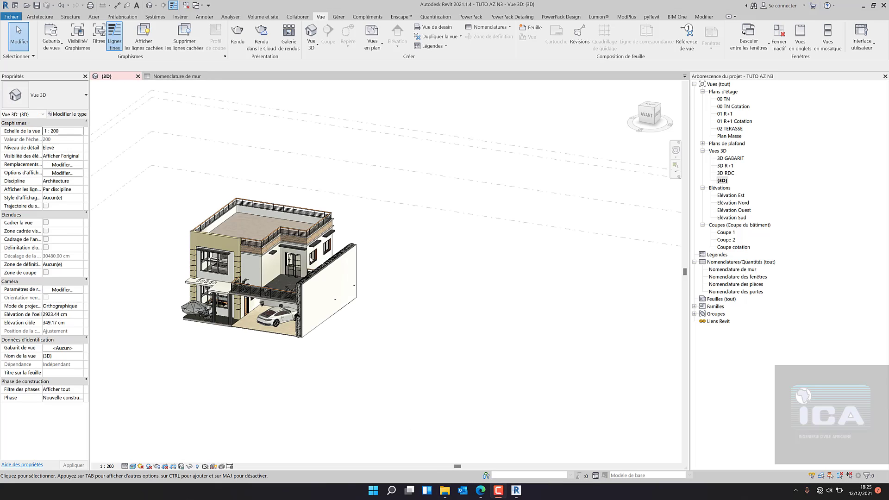
middle_click(262, 362)
middle_drag(262, 362, 303, 361)
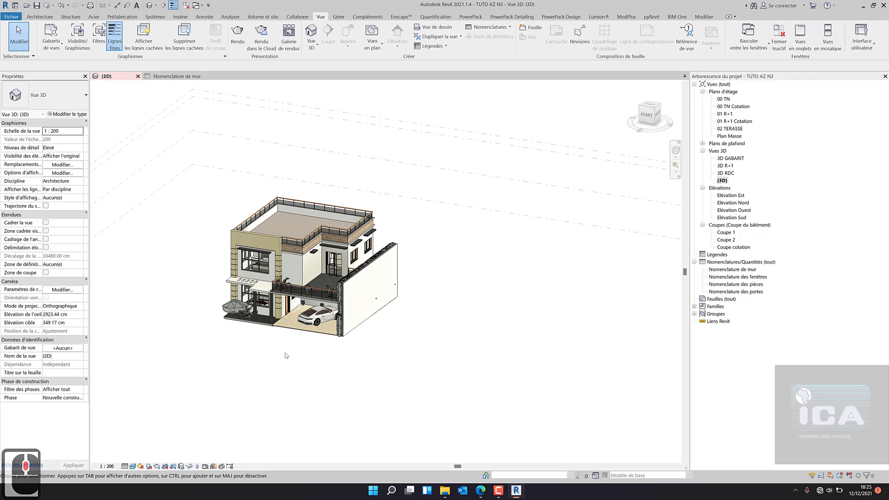
Tile the Nomenclature de mur schedule and the {3D} view side by side, with the house fitted in its window.
click(174, 79)
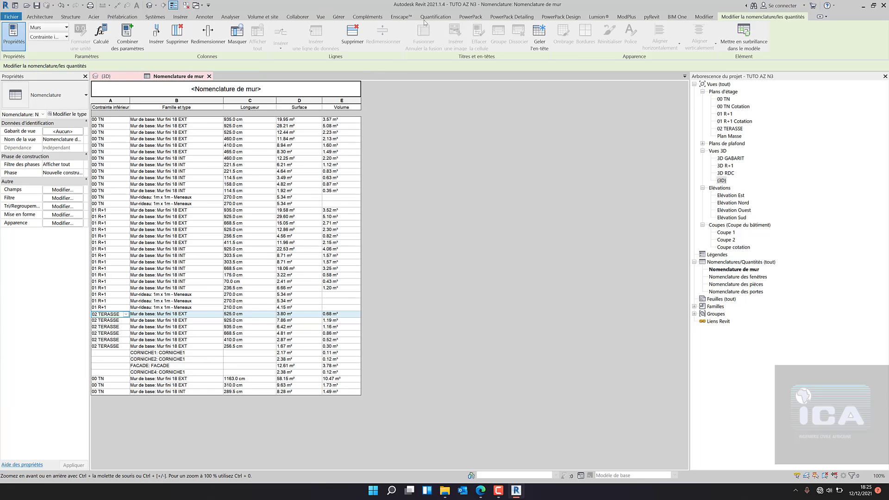
click(321, 16)
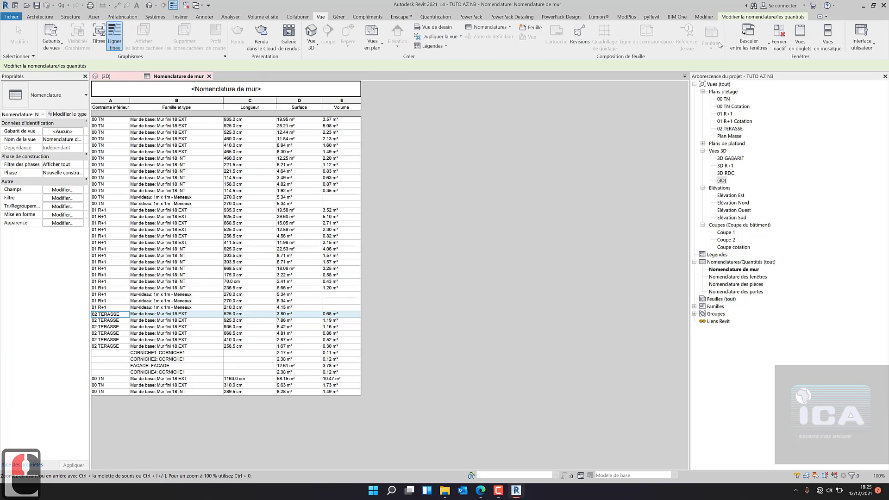
click(832, 51)
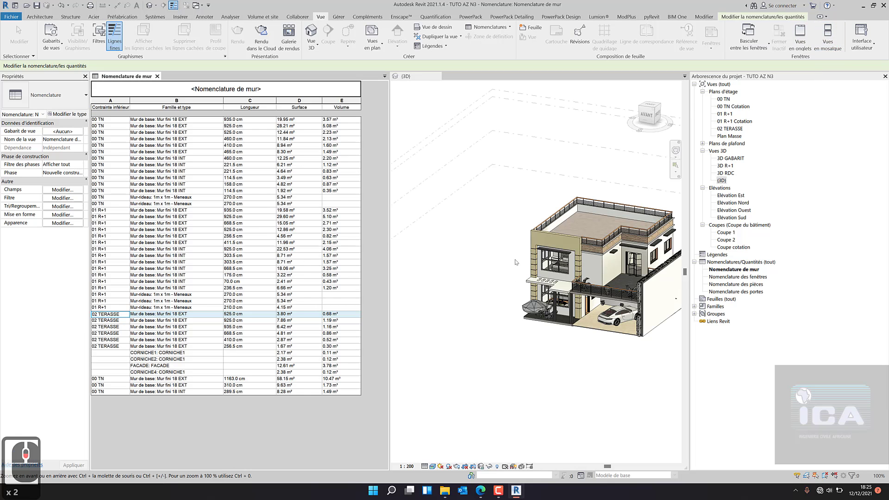
scroll(505, 250, up, 5)
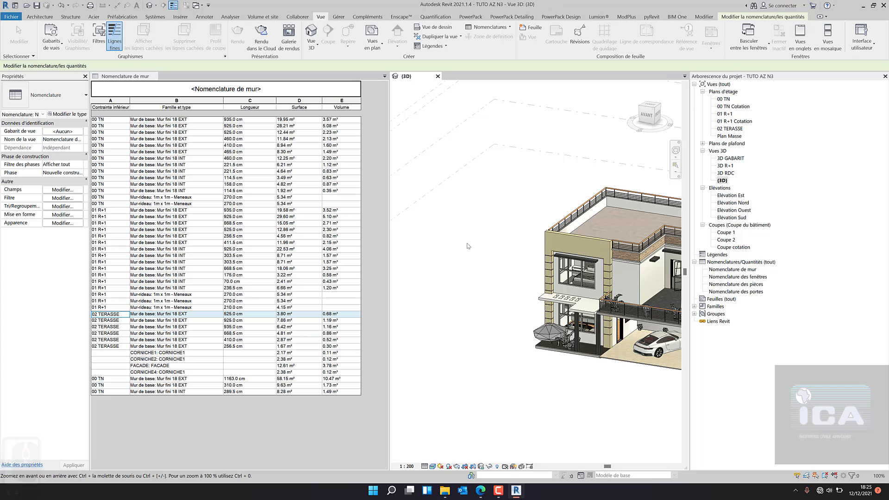
scroll(457, 238, down, 3)
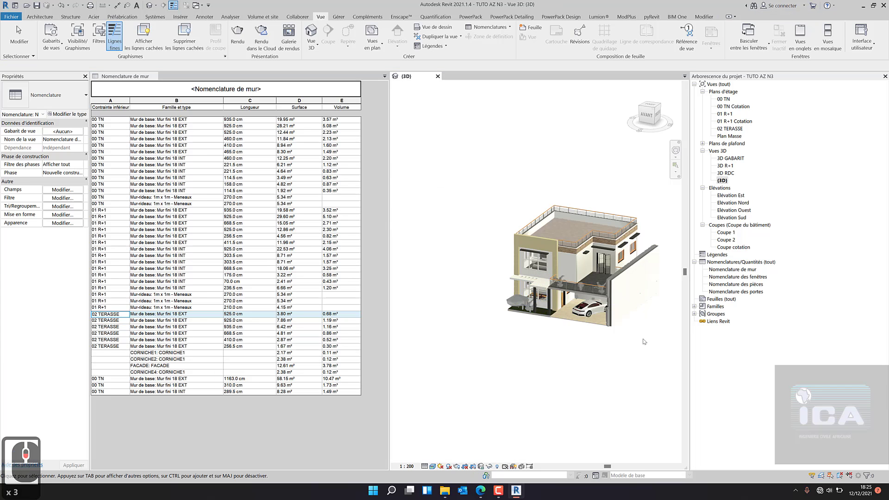
scroll(644, 342, up, 3)
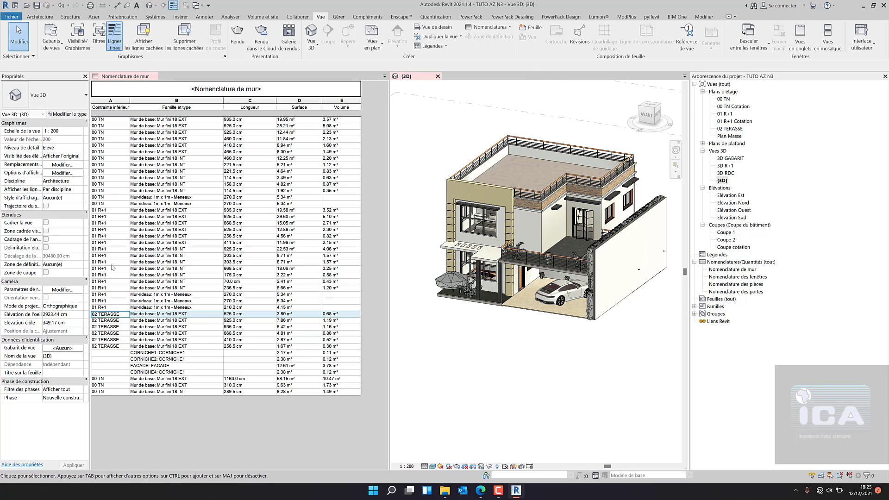
Highlight in the 3D model the wall listed in the first 02 TERASSE row of the schedule.
click(106, 320)
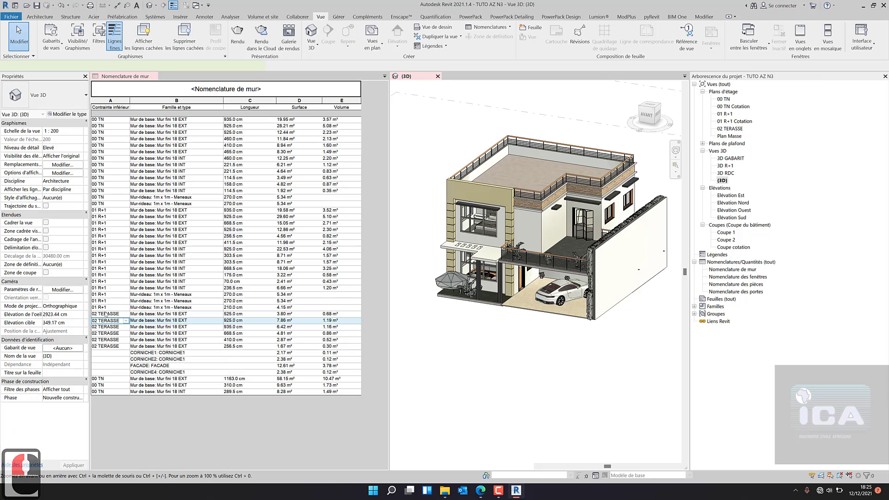
click(106, 314)
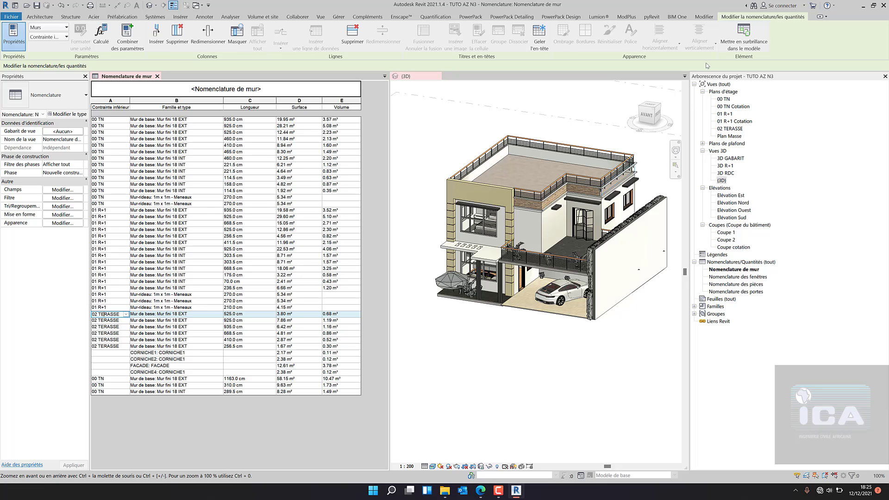
click(748, 39)
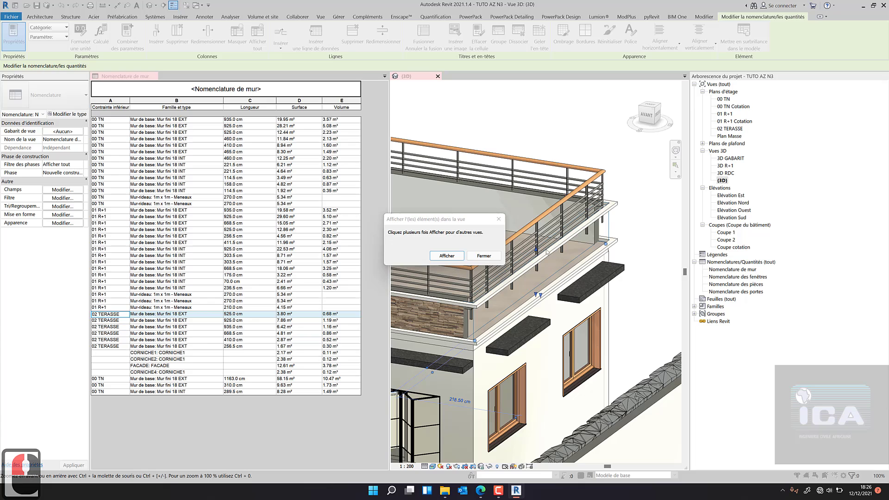
click(485, 255)
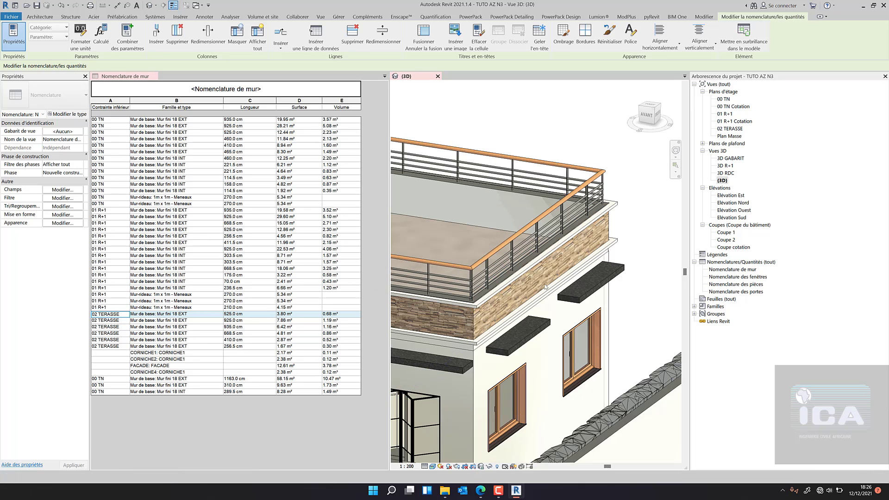
Select the terrace parapet wall above the two side windows in the {3D} view to examine its properties.
click(545, 286)
scroll(536, 290, down, 1)
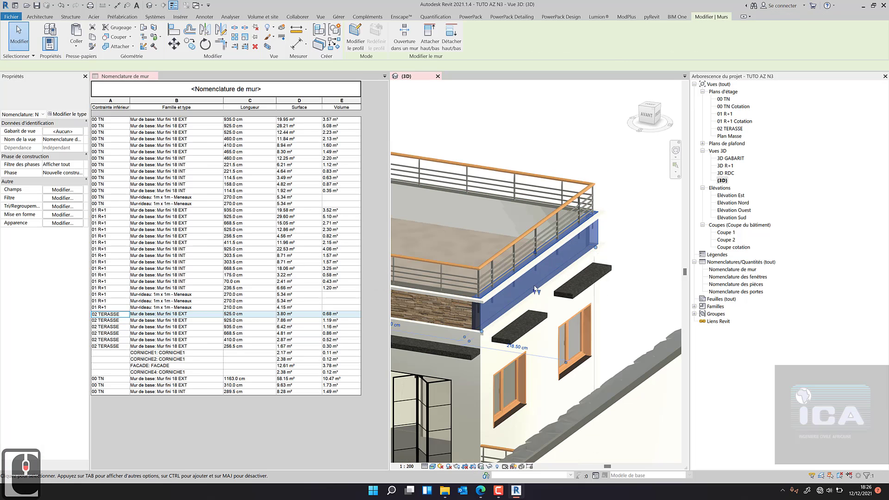
middle_drag(536, 290, 614, 263)
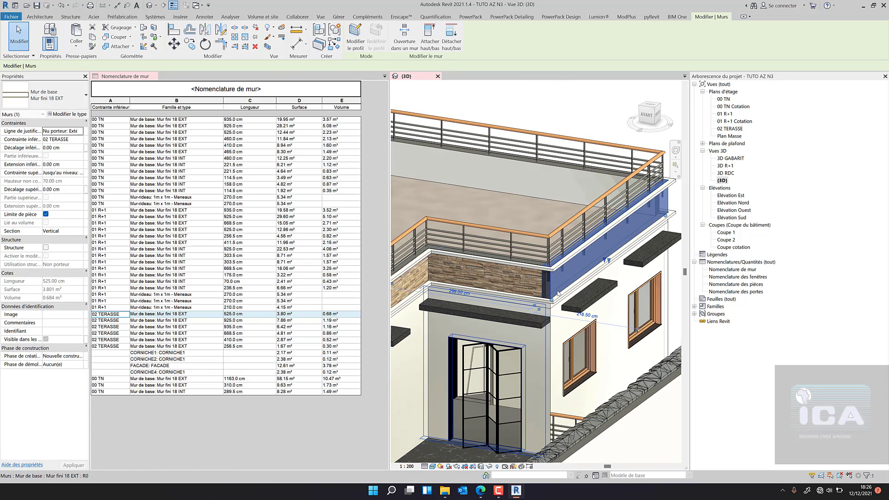
Return the tiled windows to tabbed views with the Nomenclature de mur schedule in front.
scroll(567, 270, down, 5)
middle_drag(485, 299, 535, 287)
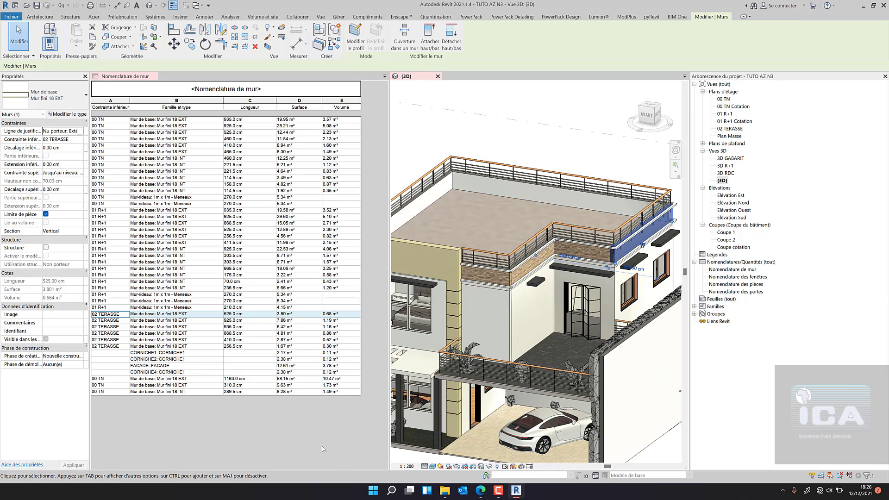
click(313, 73)
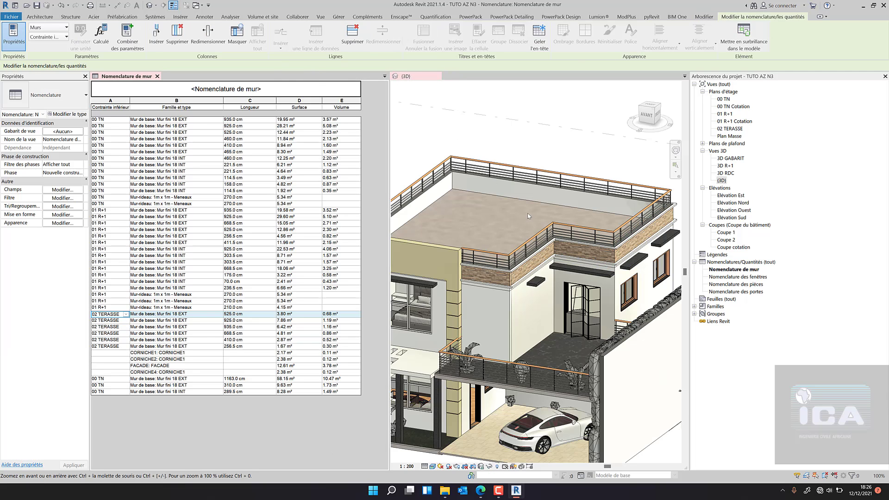
click(325, 17)
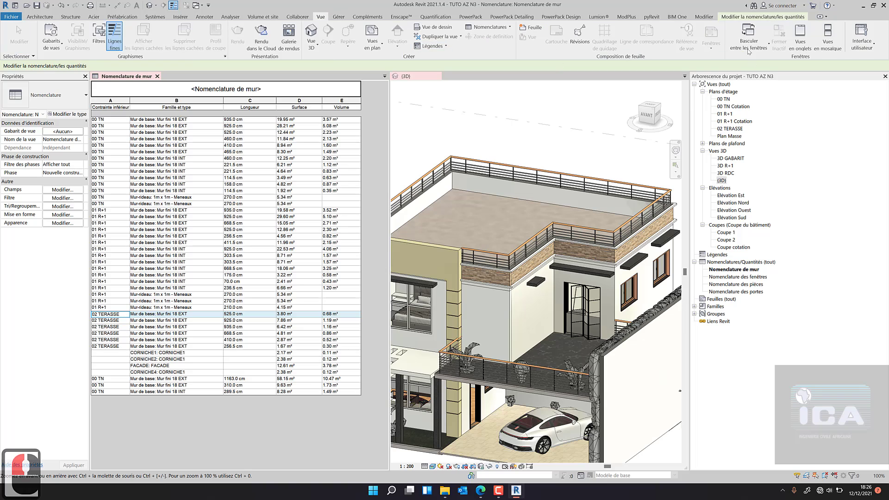
click(800, 38)
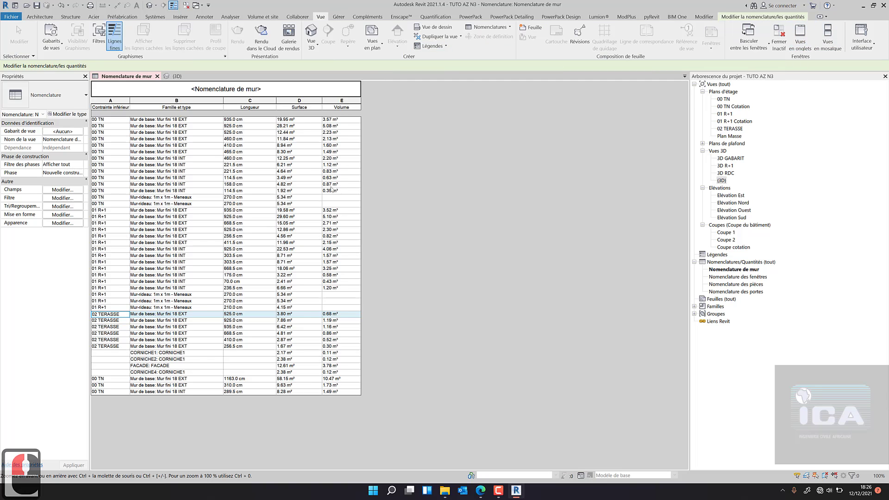
scroll(281, 180, down, 3)
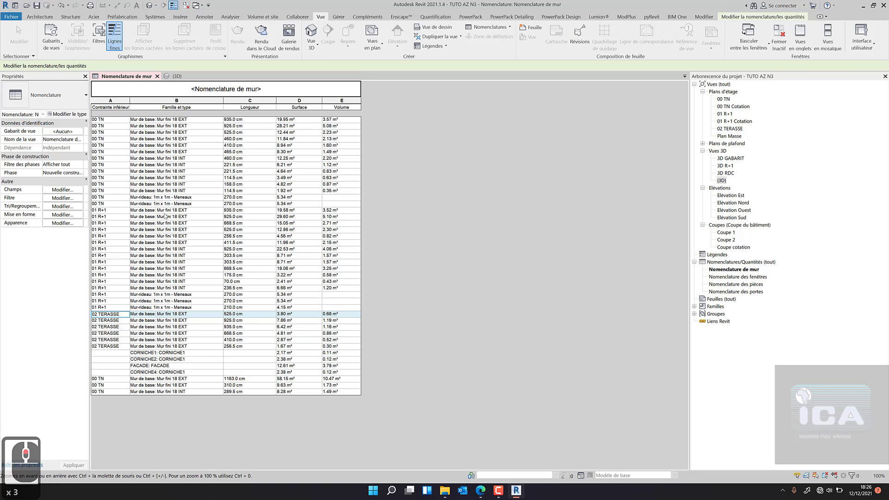
scroll(165, 218, down, 1)
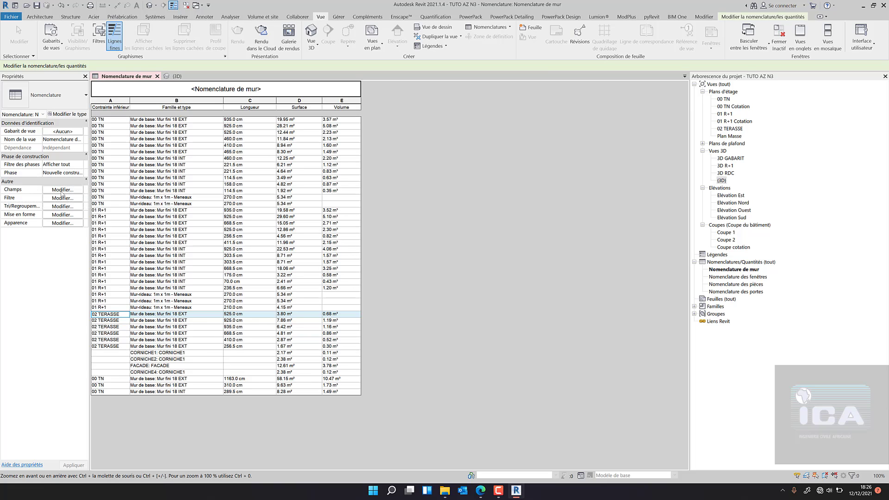
Add the Section field to the wall schedule after Volume.
click(62, 190)
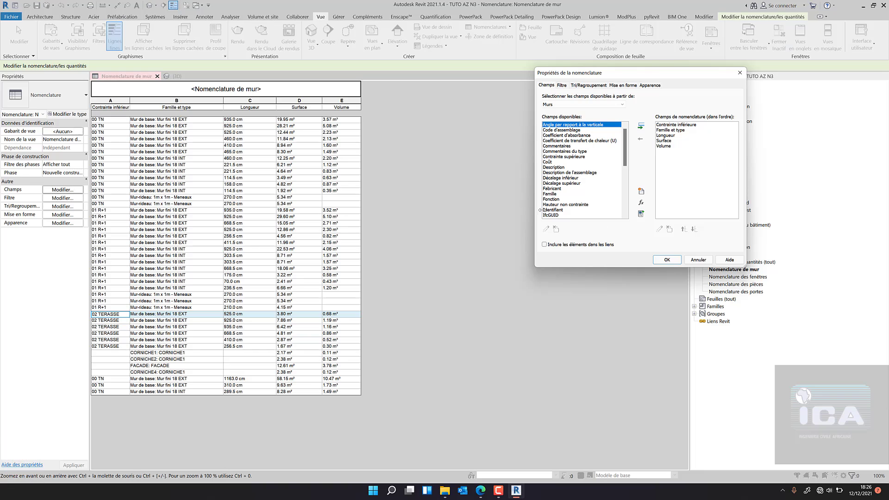
scroll(583, 158, down, 5)
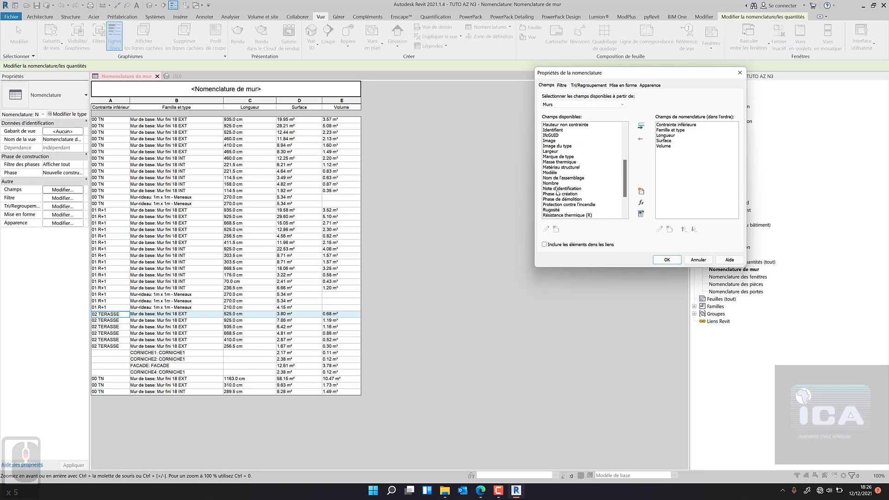
scroll(558, 190, down, 2)
click(555, 204)
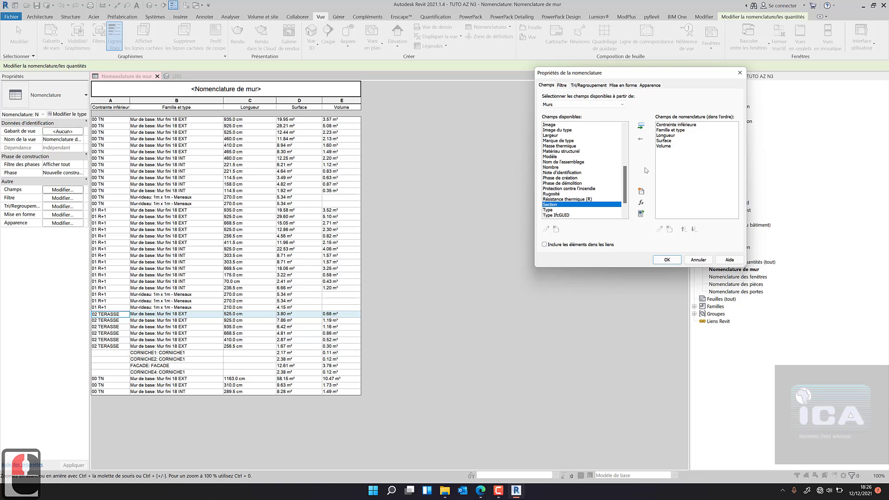
click(642, 126)
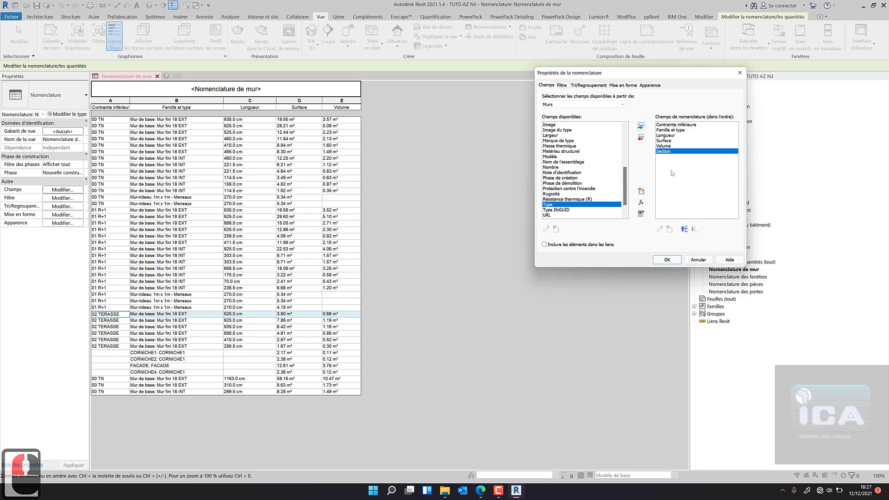
click(666, 259)
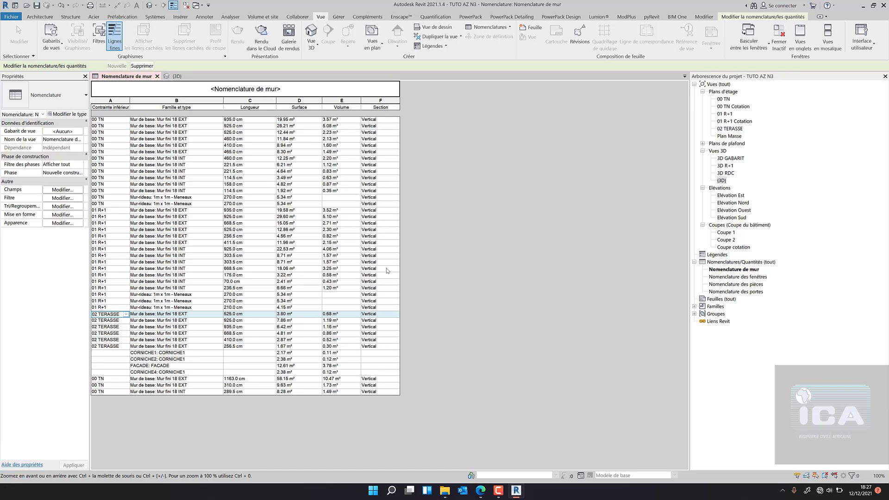
Remove the Section field from the wall schedule.
scroll(388, 167, down, 5)
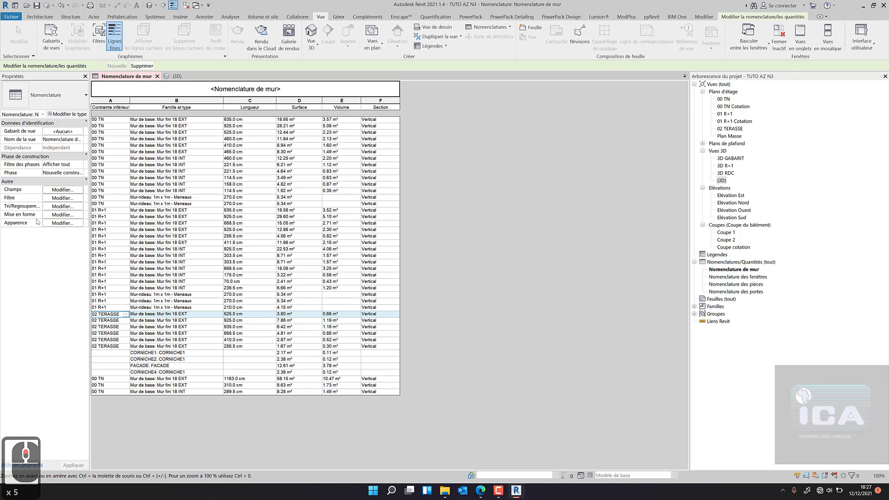
click(63, 189)
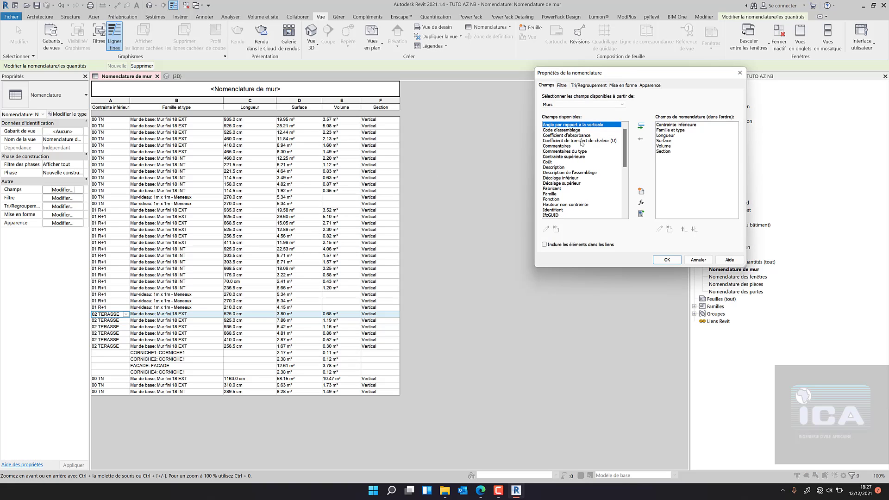
click(664, 152)
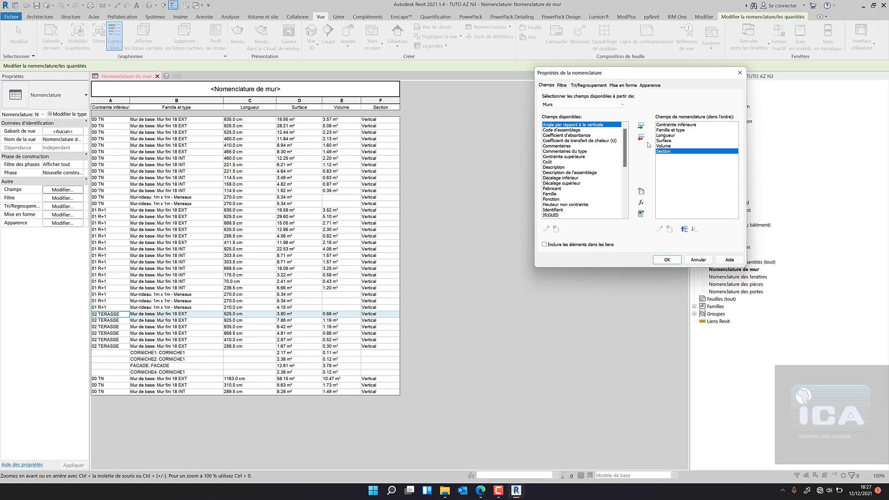
click(641, 138)
scroll(584, 188, down, 3)
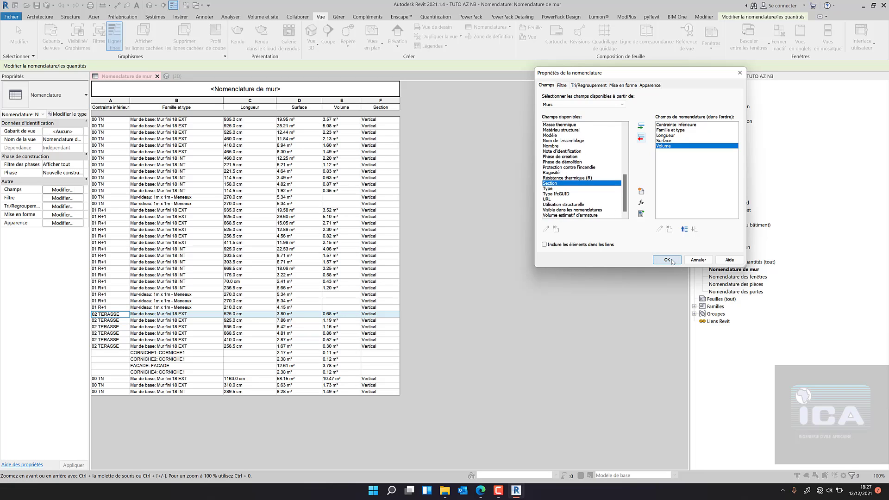
click(667, 259)
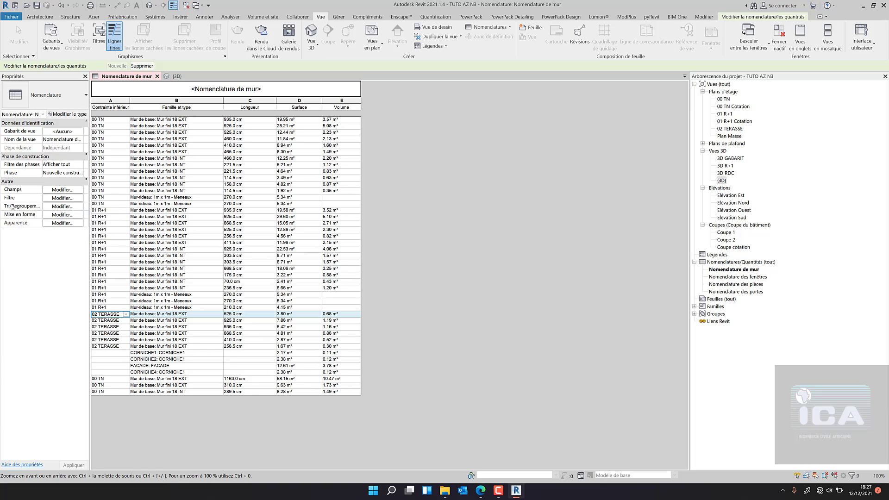
Sort the wall schedule by Contrainte inférieure in ascending order, with a group footer showing Titre, nombre et totaux.
click(60, 206)
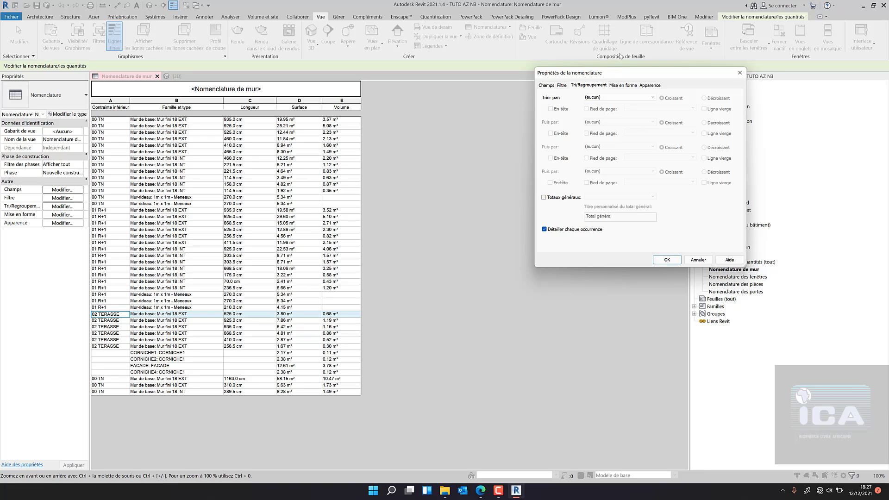
click(647, 99)
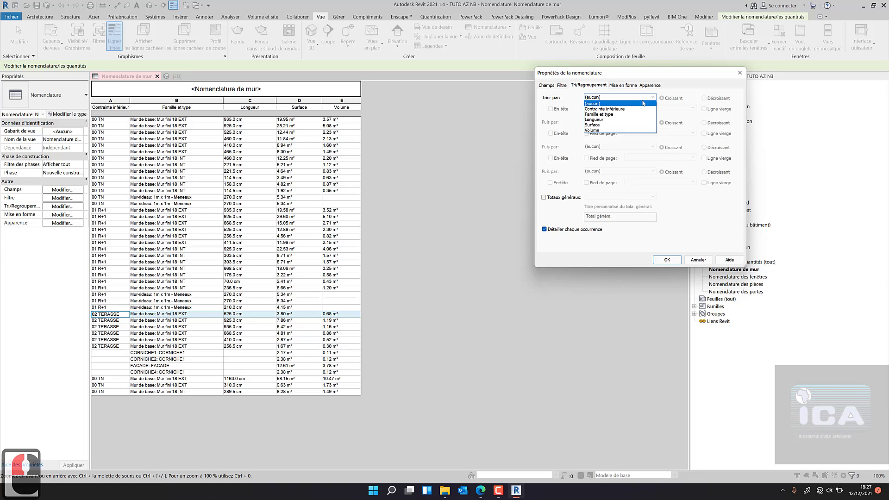
click(622, 110)
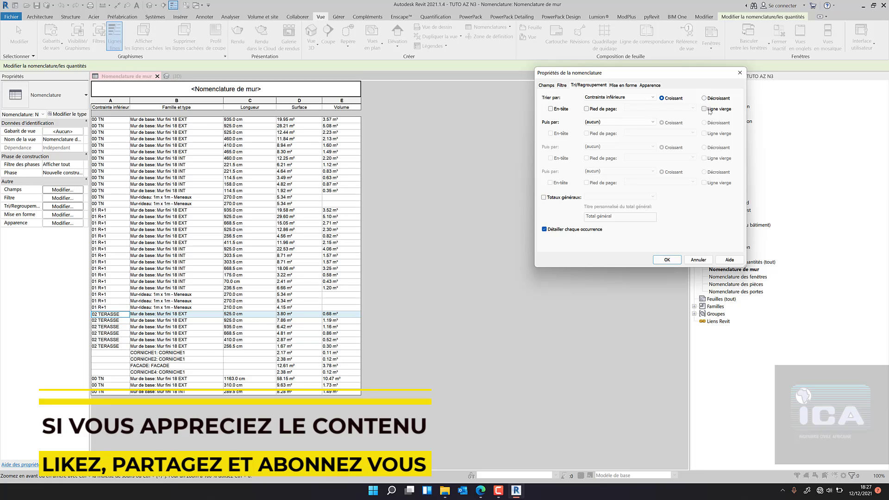
click(586, 109)
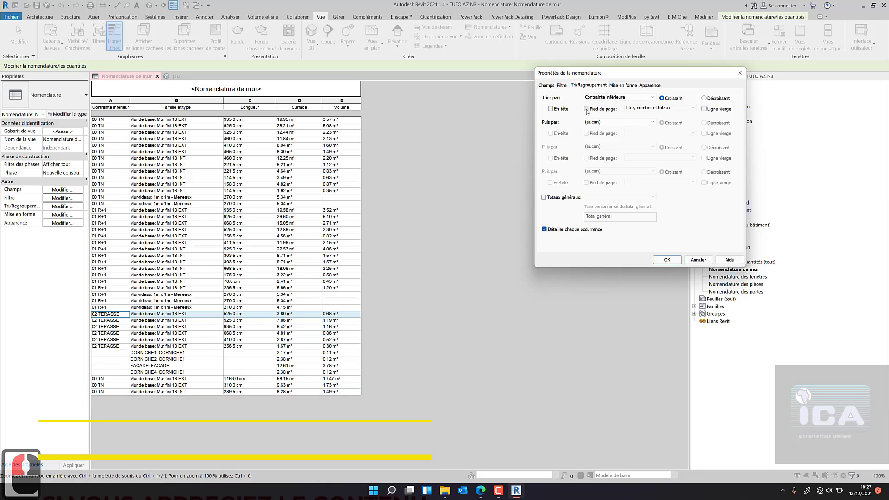
click(663, 260)
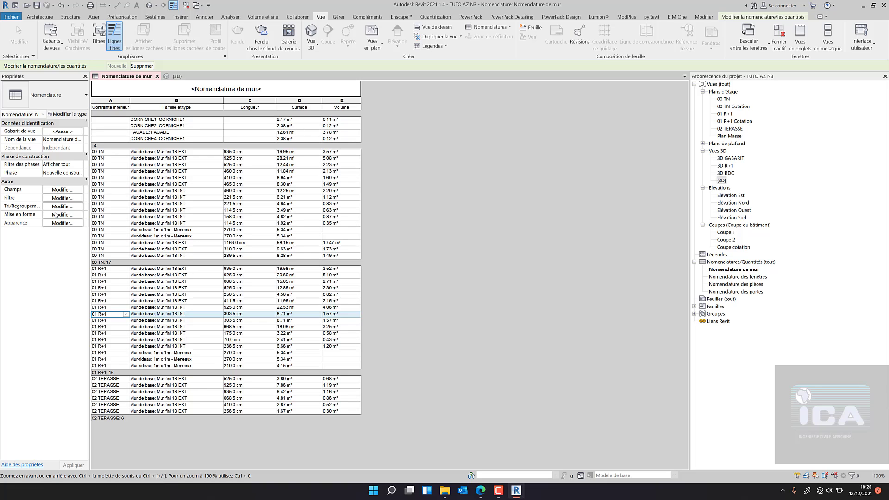
Add Famille et type in ascending order as the wall schedule's second sorting level.
click(57, 207)
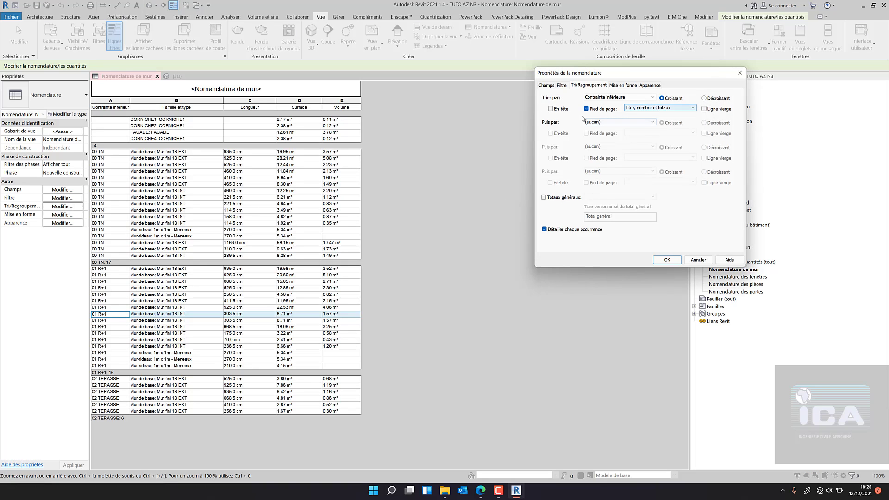
click(602, 121)
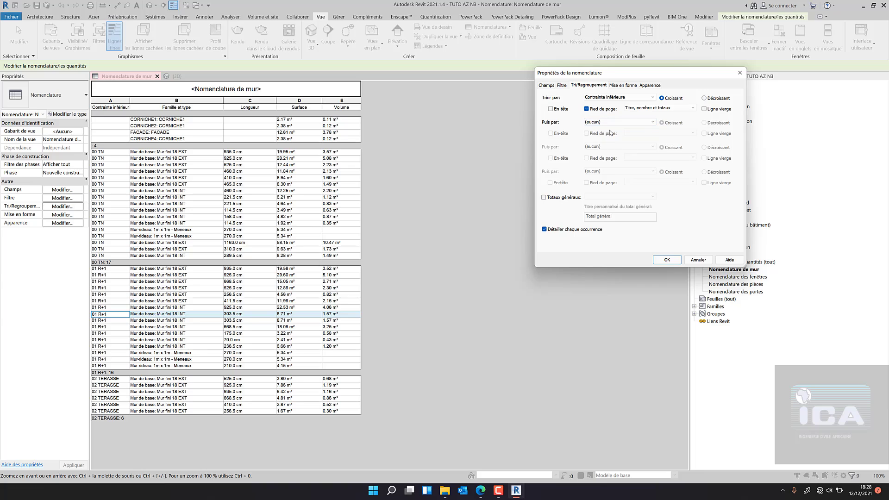
click(673, 108)
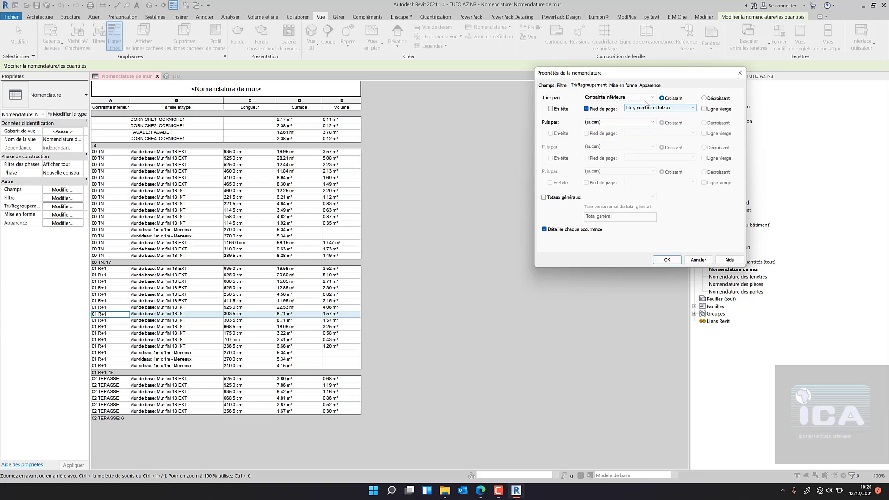
click(619, 122)
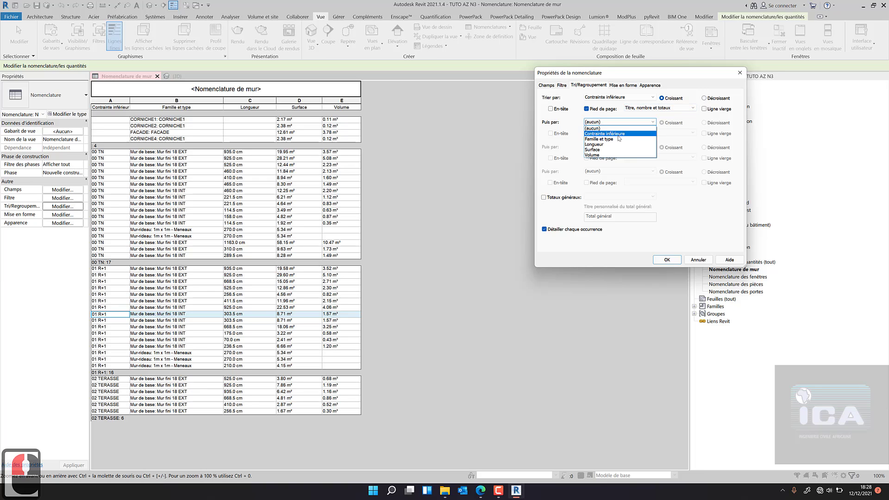
click(618, 139)
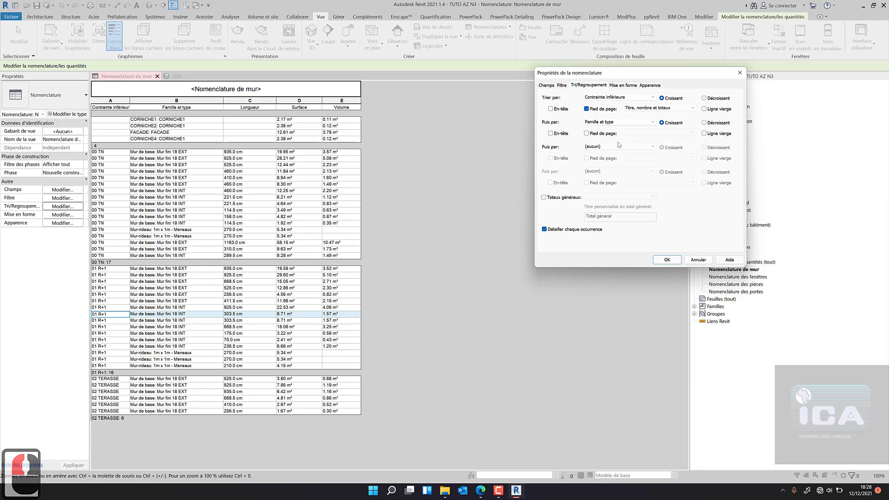
click(667, 260)
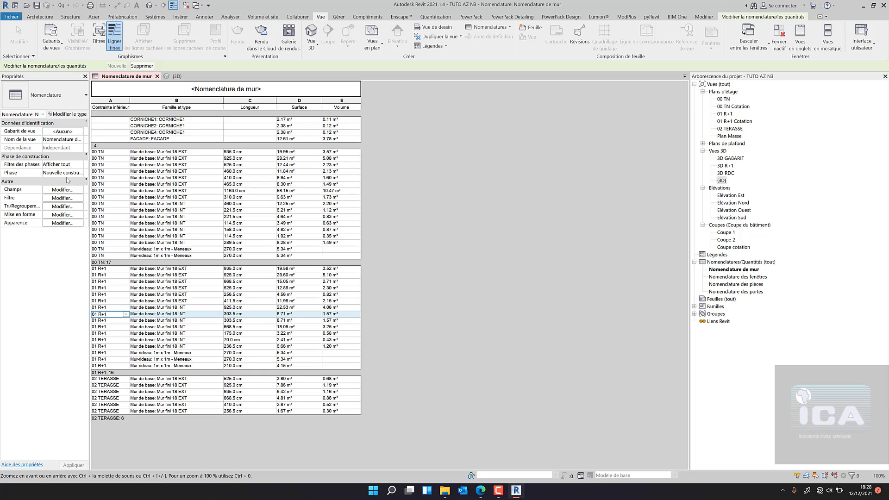
Turn on grand totals for the wall schedule with Titre, nombre et totaux, keeping every instance itemized.
click(63, 206)
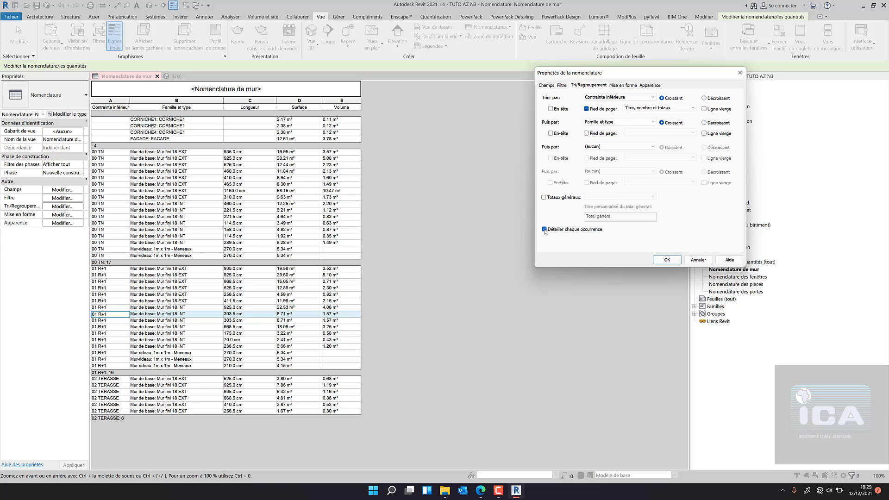
click(545, 198)
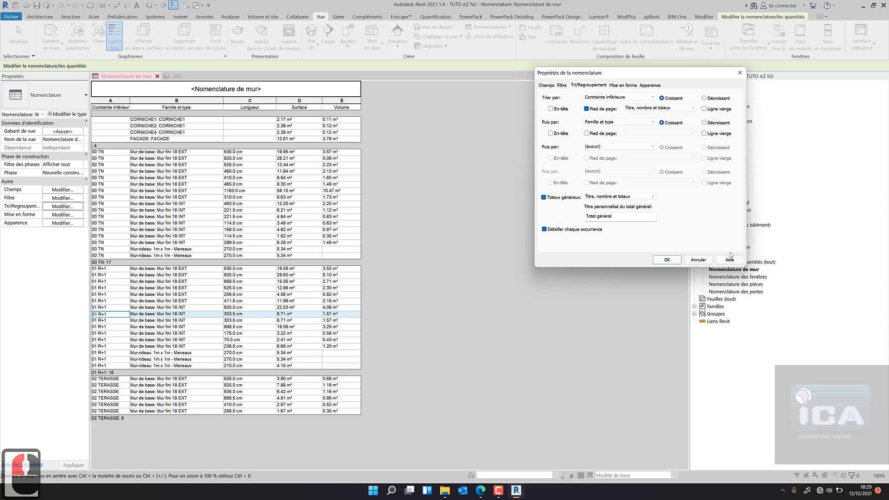
click(666, 260)
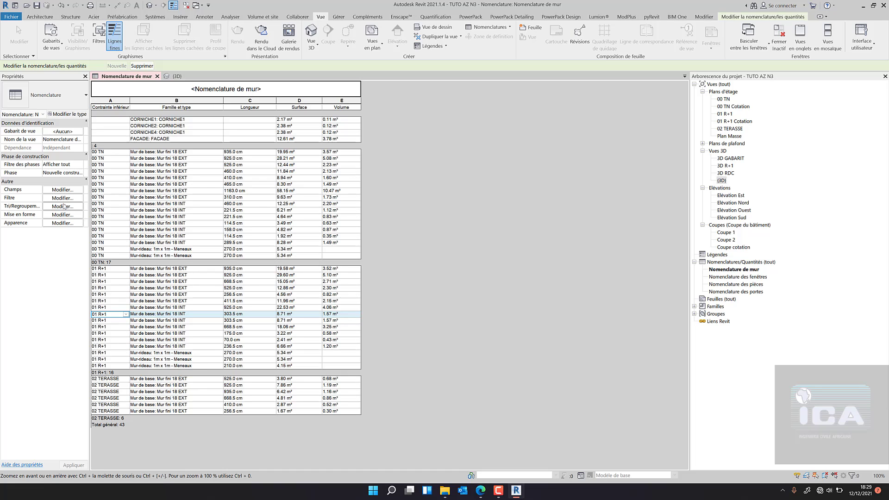
Set the Longueur field of the wall schedule to Calculer les totaux in its formatting options.
click(55, 207)
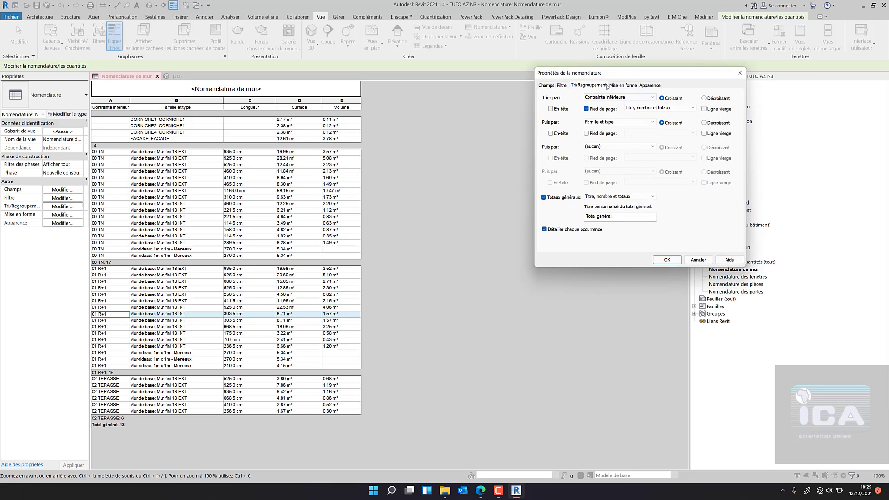
click(623, 86)
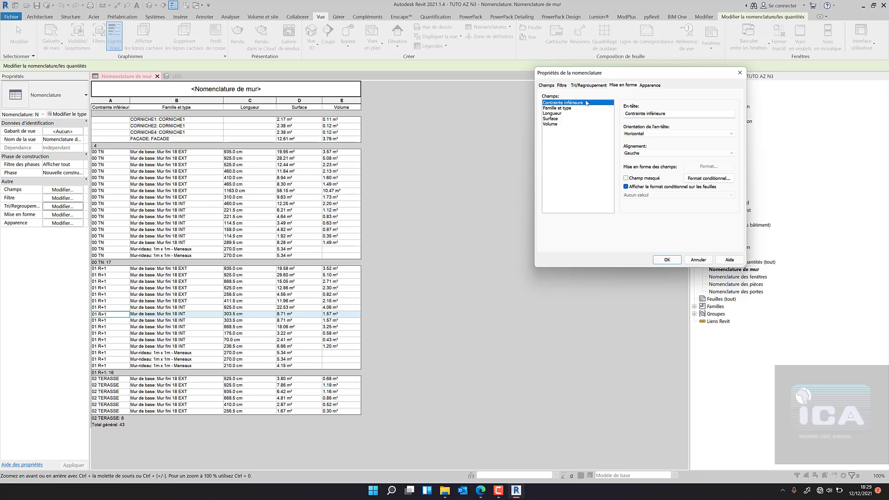
click(552, 114)
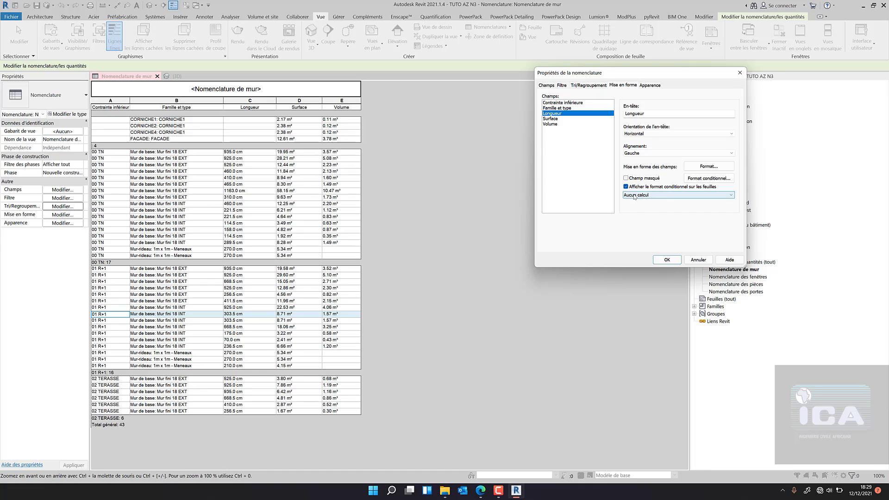
click(676, 195)
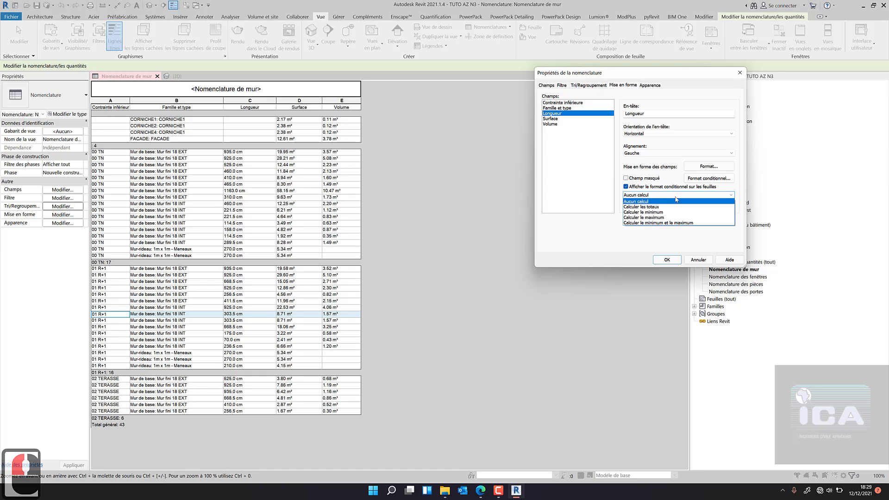
click(674, 210)
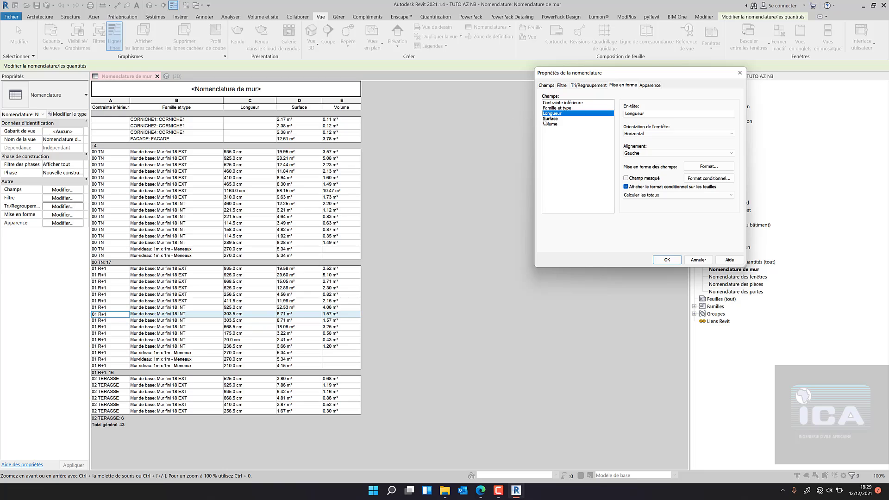
Set the Surface and Volume fields to Calculer les totaux as well and apply the wall schedule properties.
click(549, 119)
click(663, 194)
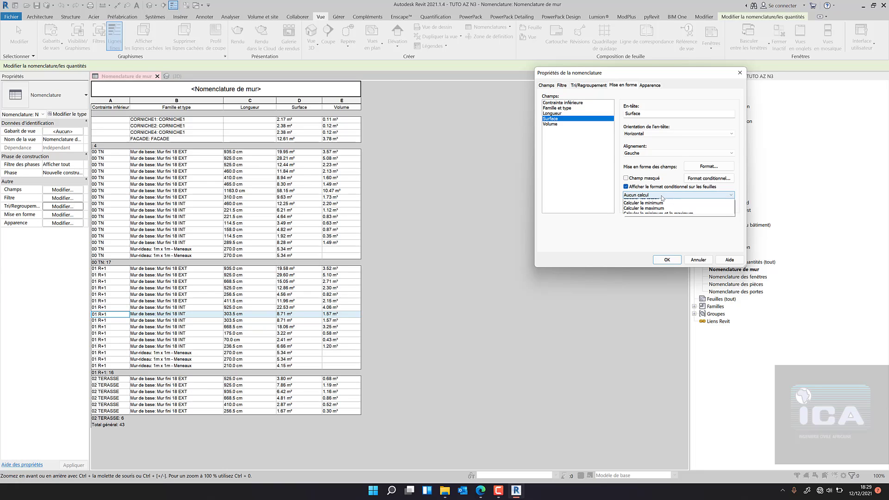
click(656, 206)
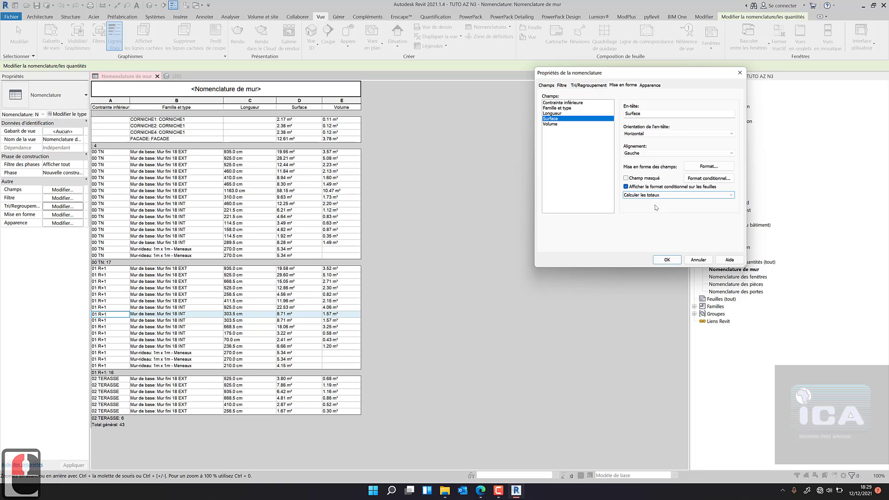
click(561, 124)
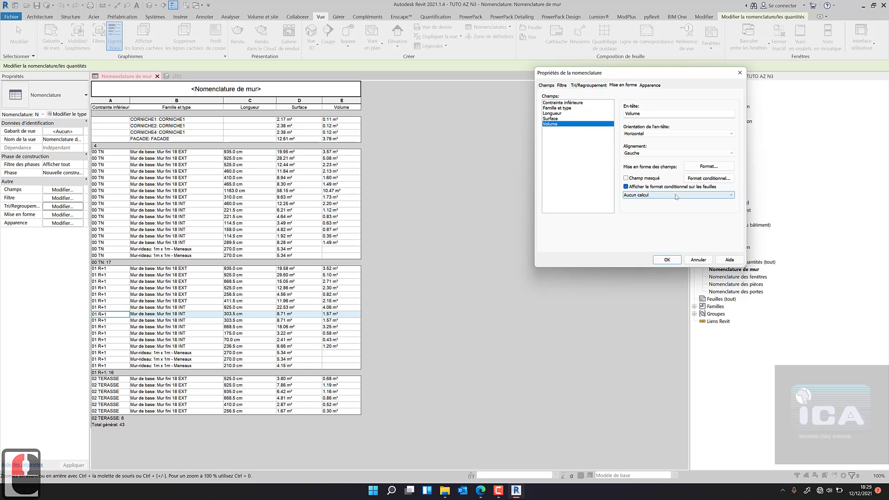
click(676, 196)
click(667, 206)
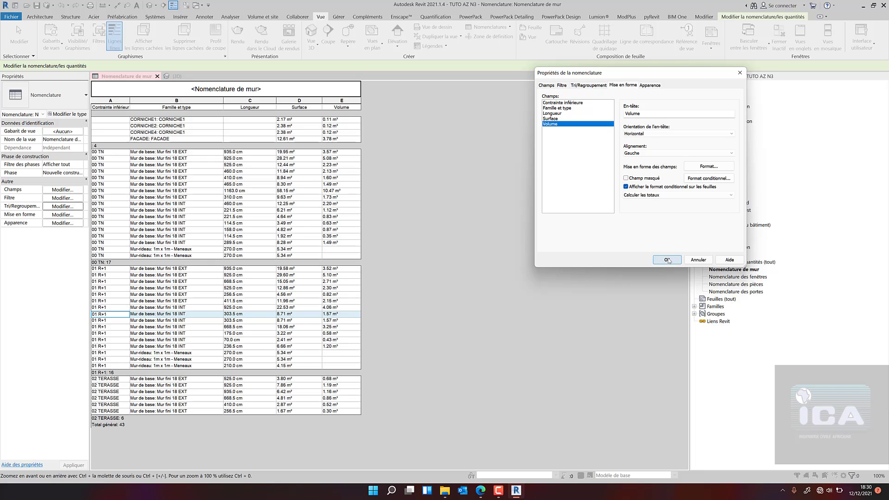
click(667, 259)
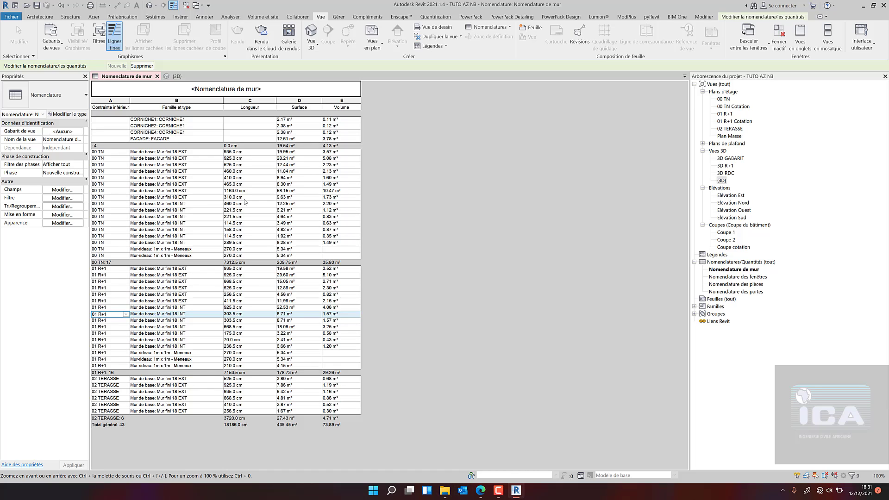
Tile the 3D view and the wall schedule side by side, with the whole house framed in the 3D view.
click(180, 79)
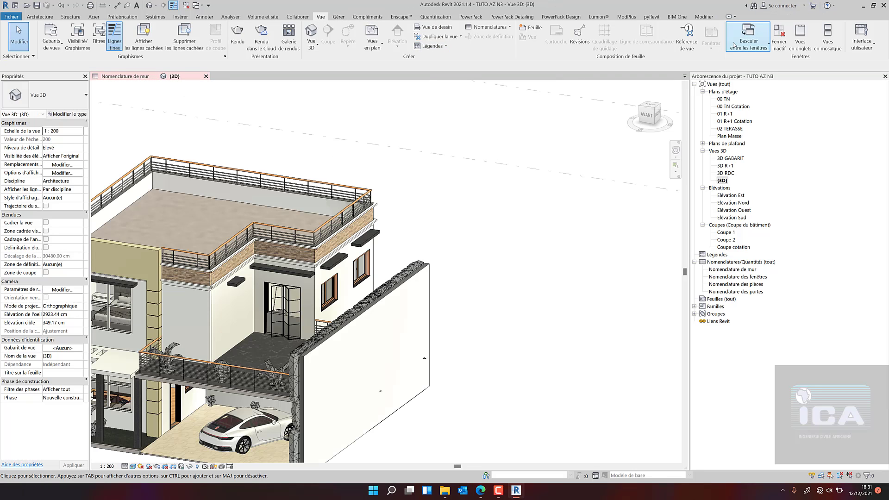
click(828, 37)
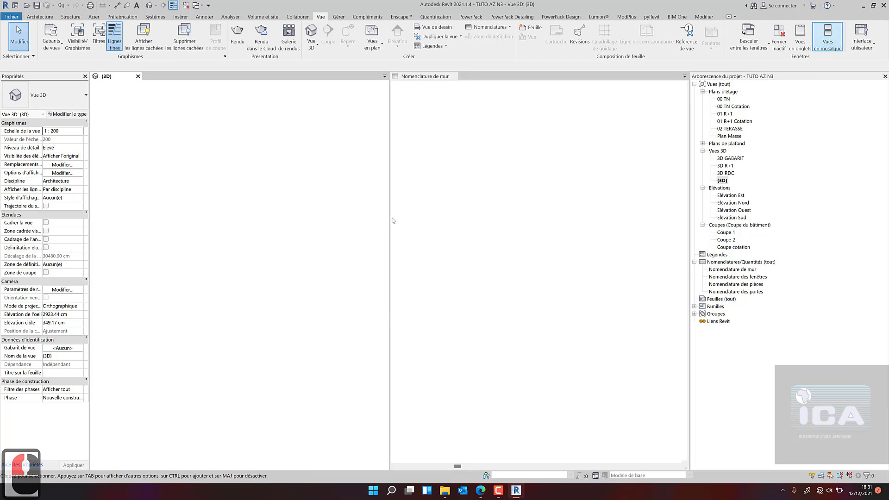
scroll(326, 235, down, 10)
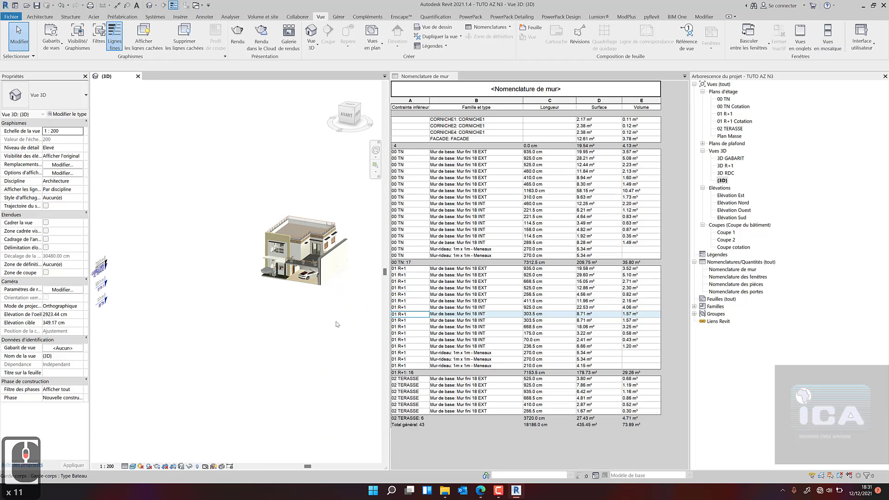
middle_drag(335, 312, 309, 300)
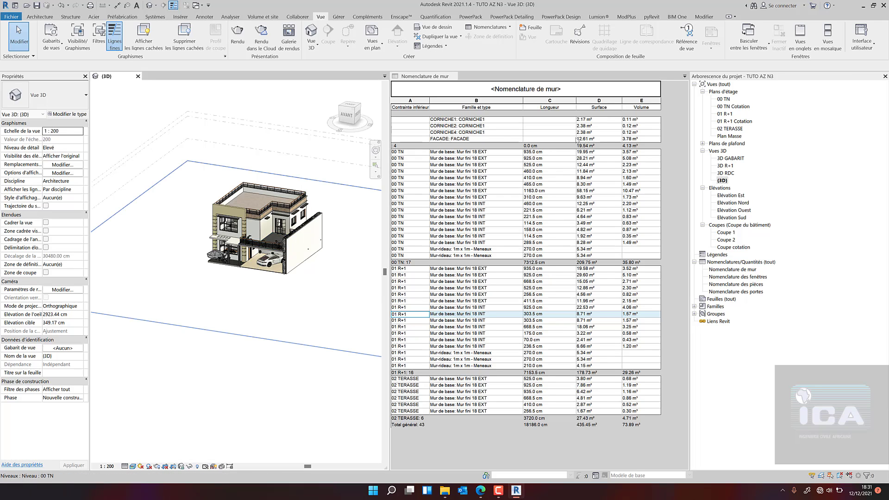
In the 02 TERASSE plan, draw three chained Mur fini 18 EXT walls below the house, about 1000, 485 and 790 cm long.
double_click(727, 129)
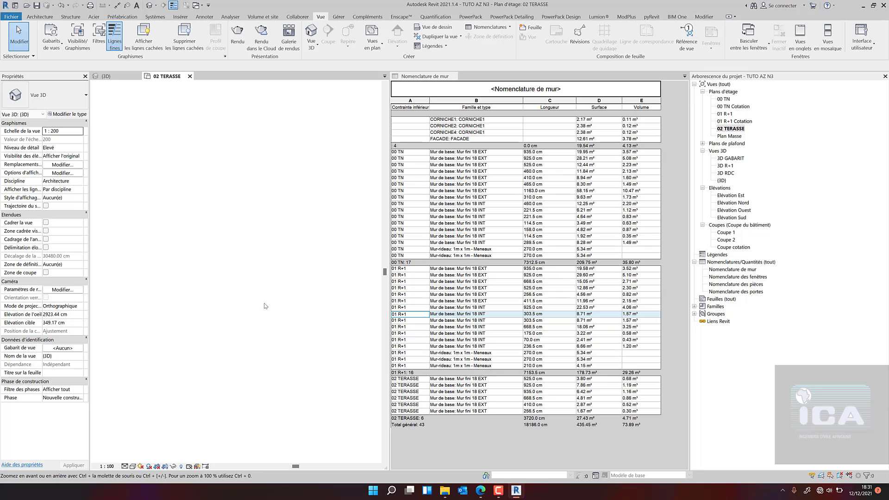
click(39, 17)
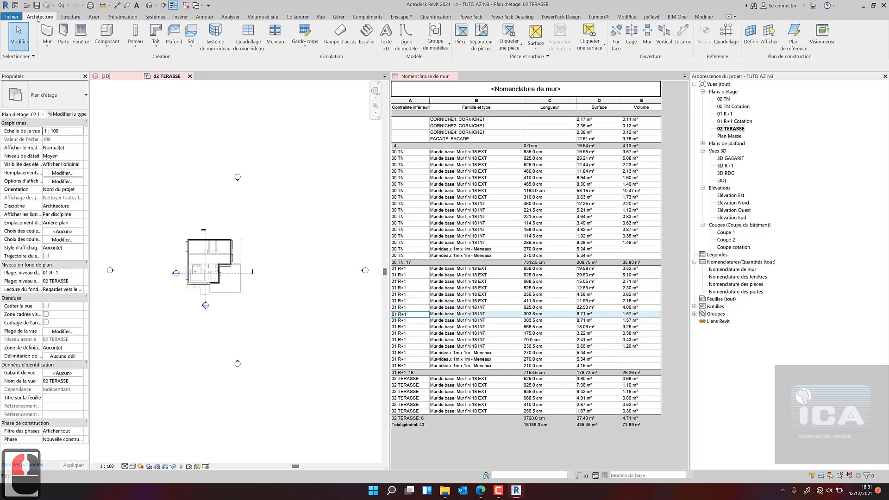
click(47, 34)
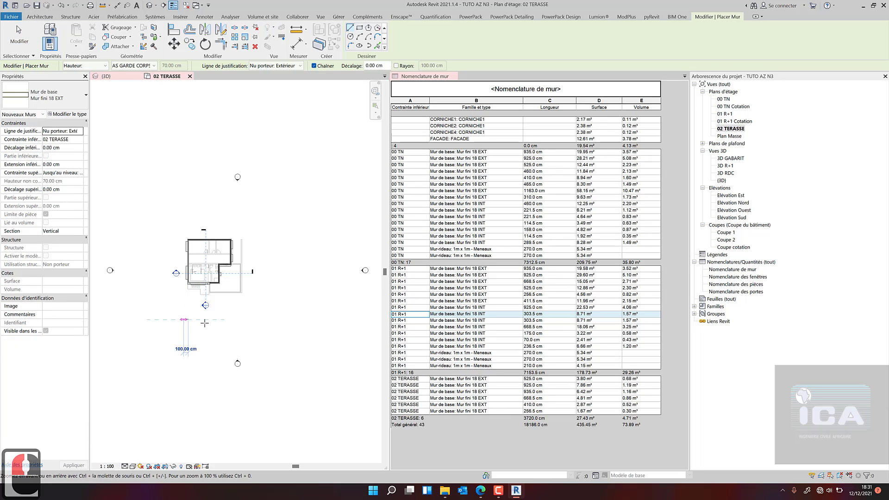
click(188, 320)
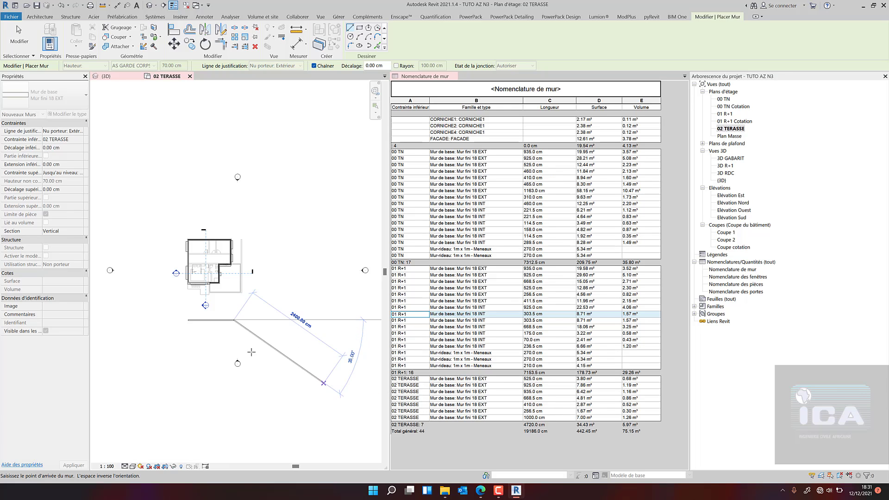
click(237, 342)
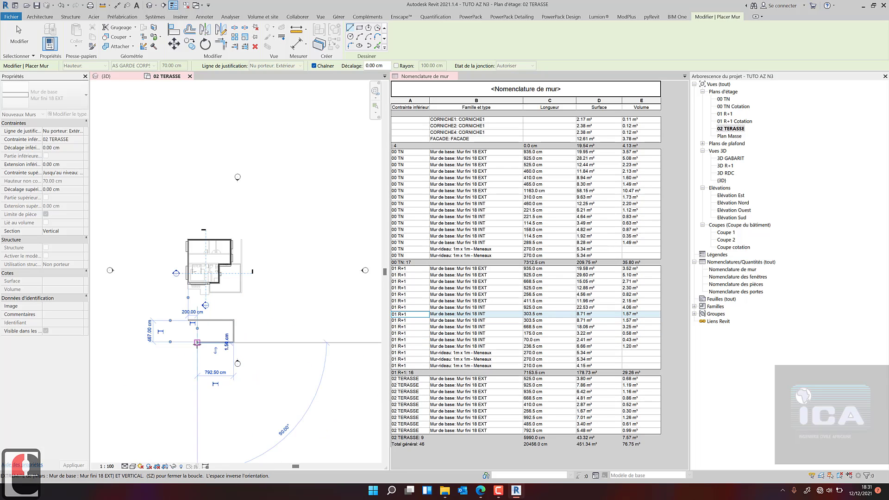
click(198, 342)
key(Escape)
key(Escape)
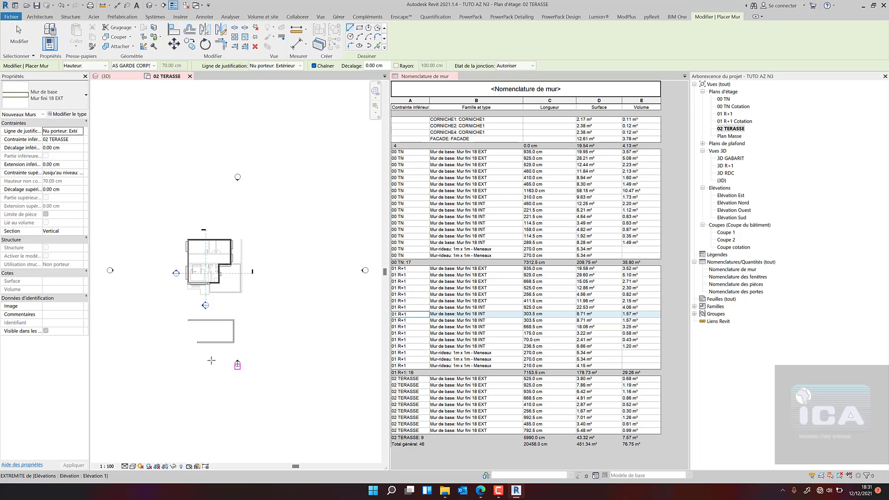
key(Escape)
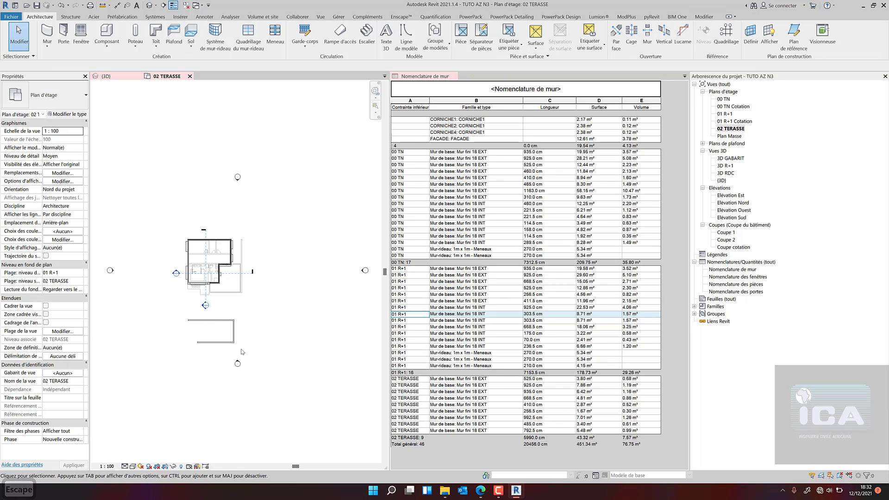
Delete the three connected test walls below the house in the 02 TERASSE plan.
drag(240, 349, 203, 320)
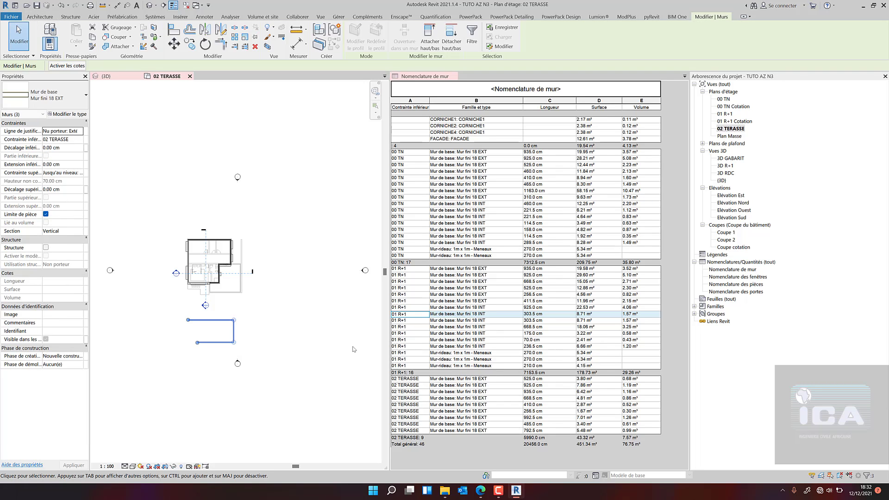
key(Delete)
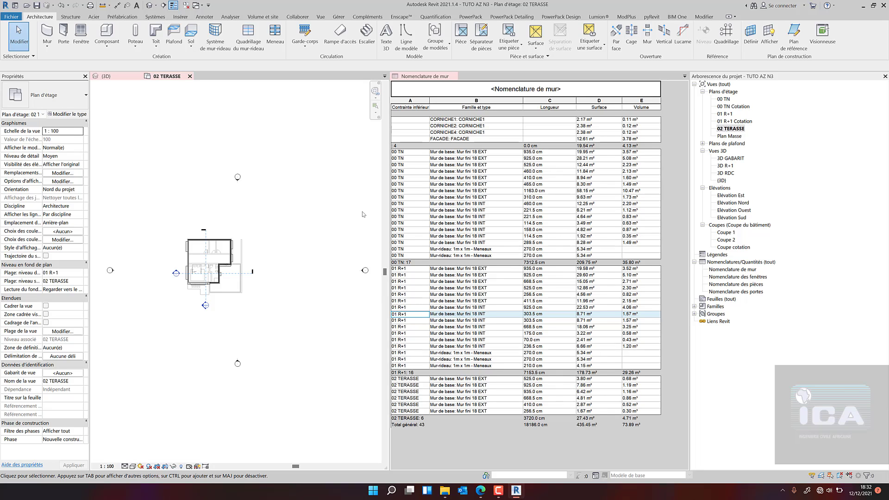
scroll(364, 214, down, 1)
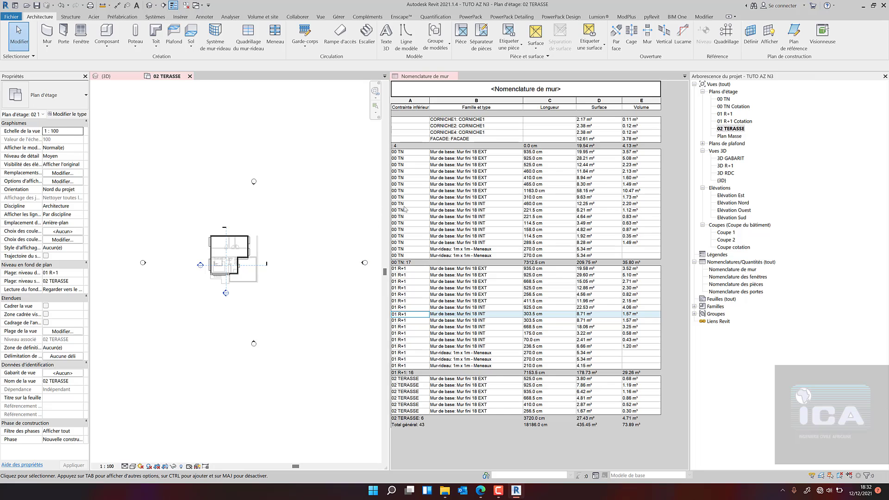
scroll(290, 233, down, 2)
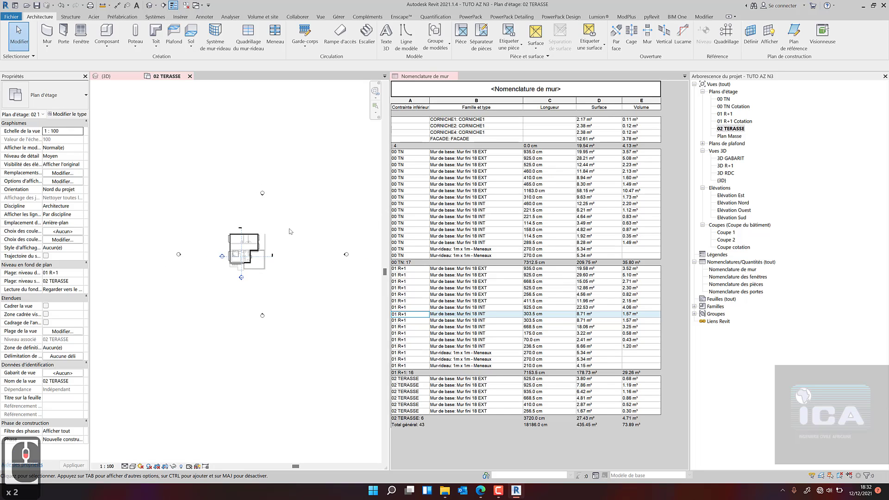
Create a new component schedule for the Portes category with the phase Nouvelle construction.
click(728, 262)
right_click(728, 263)
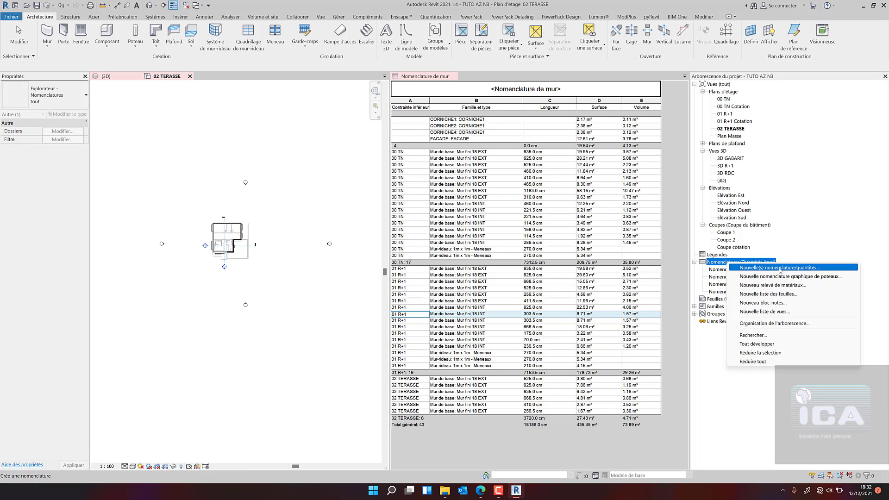
click(780, 268)
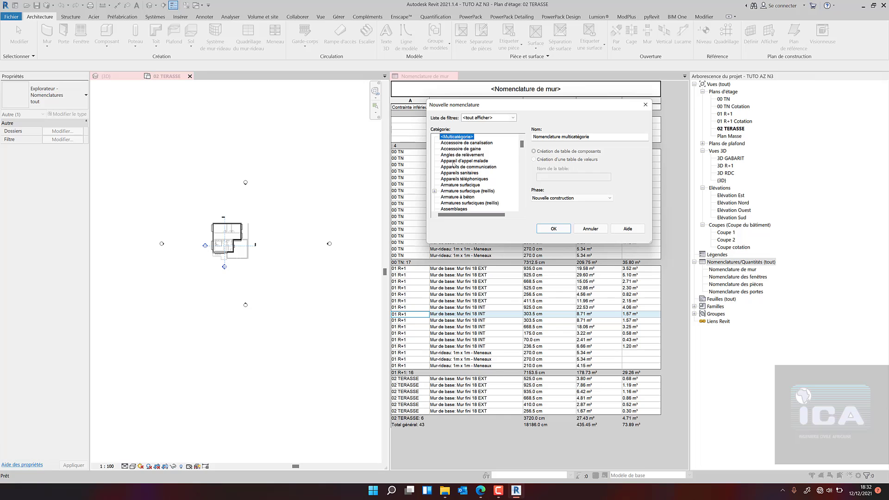
scroll(454, 163, down, 15)
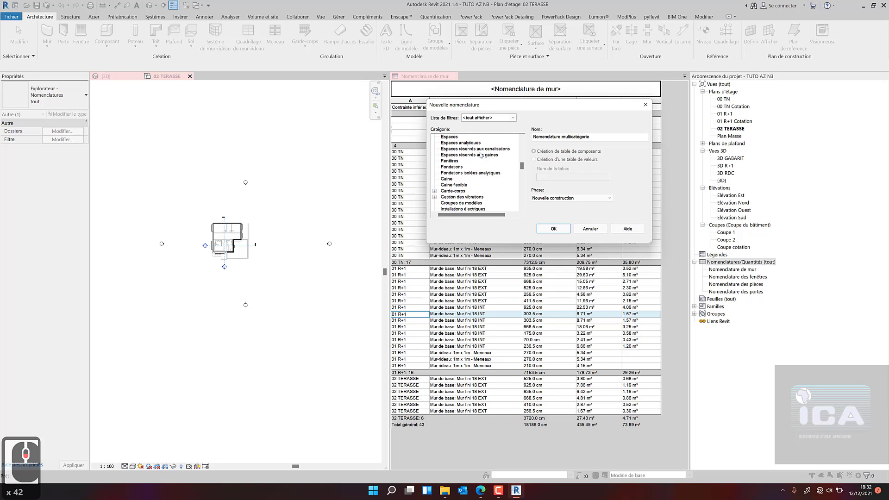
scroll(480, 156, down, 20)
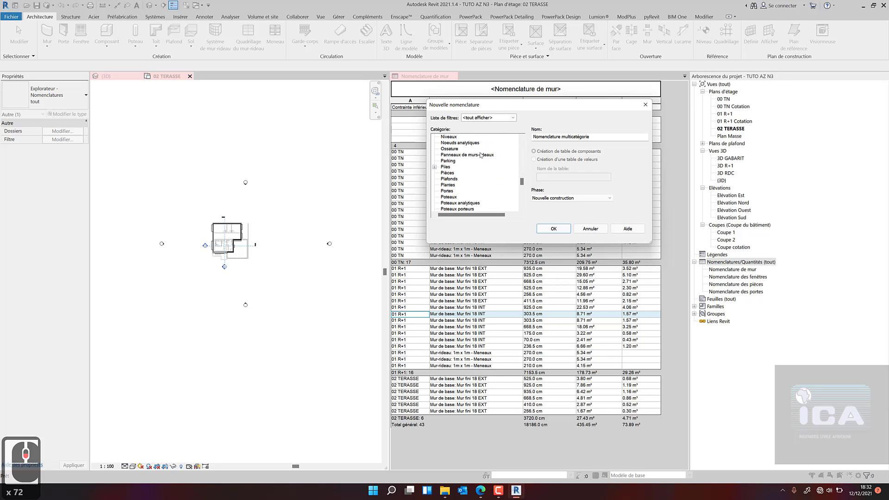
click(447, 191)
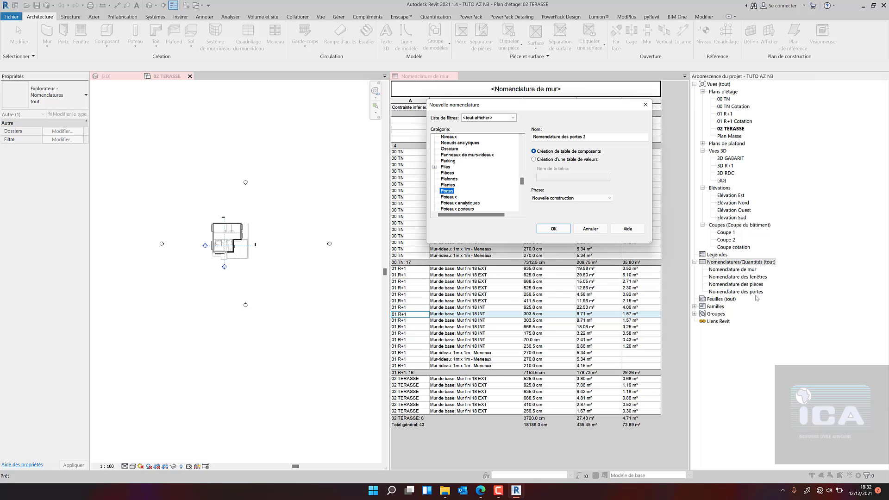
click(558, 228)
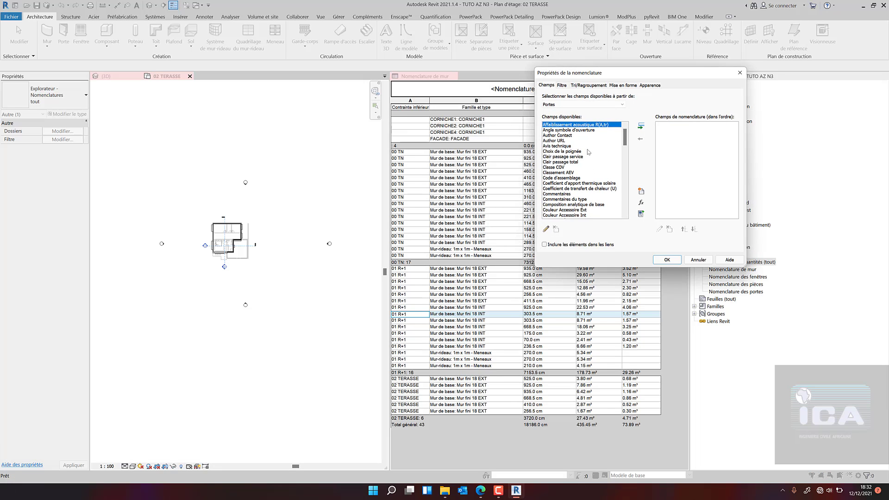
Add the Coût field to the new door schedule.
scroll(588, 143, down, 3)
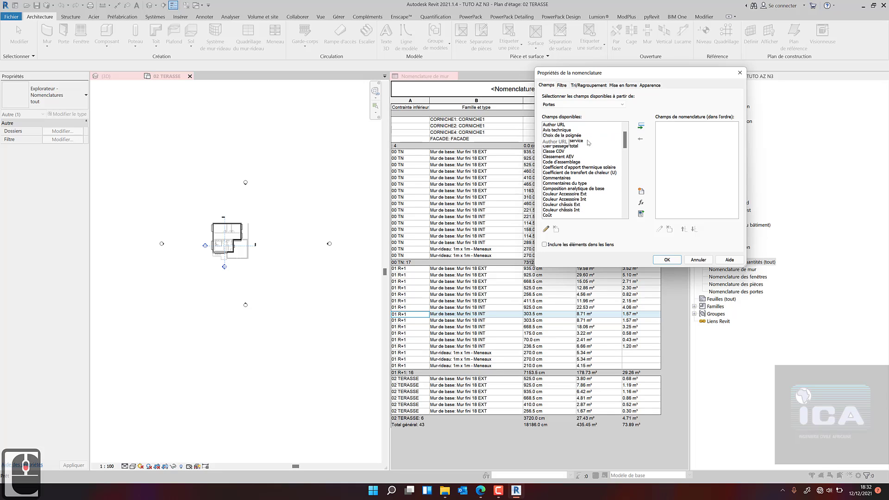
scroll(583, 184, down, 2)
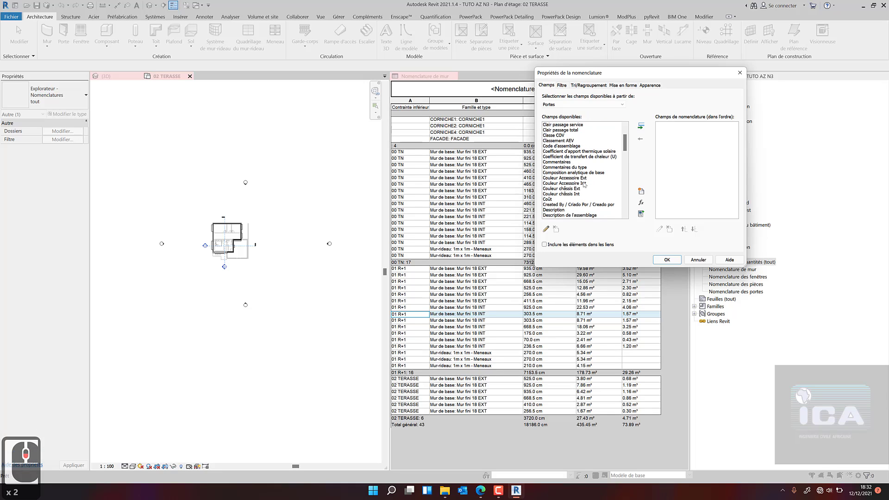
click(548, 200)
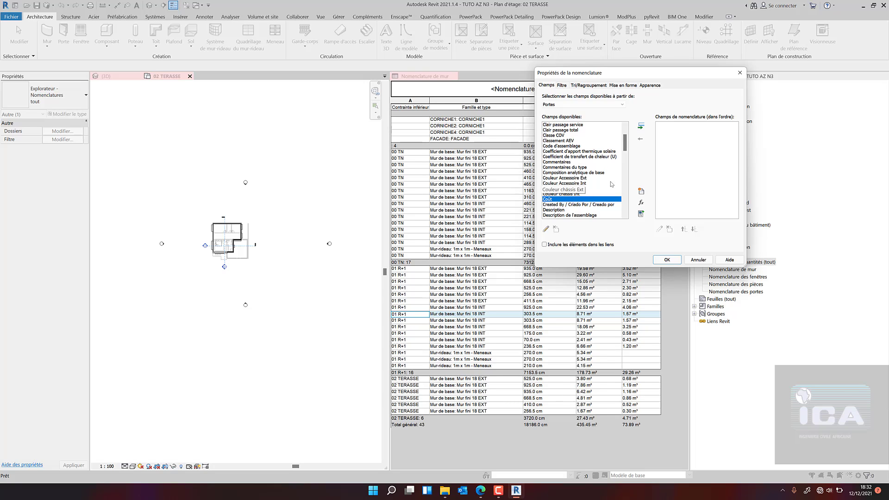
click(640, 127)
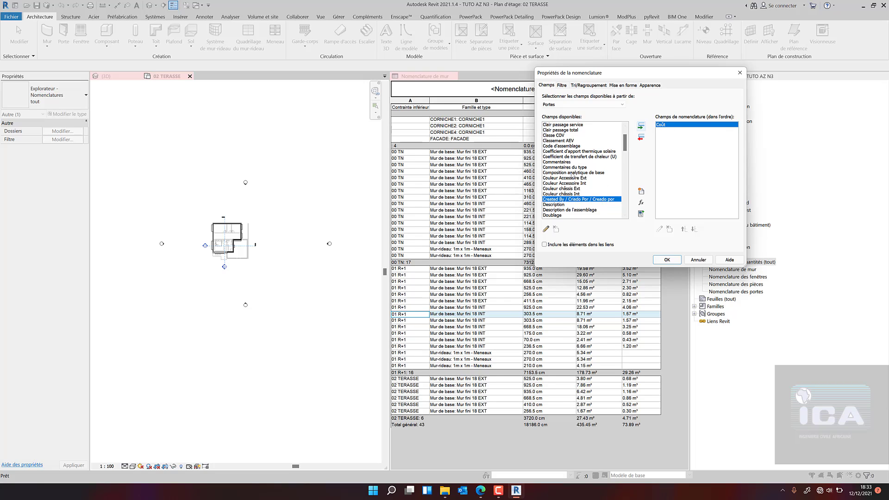
Add the Famille et type and Hauteur brute fields to the door schedule.
scroll(573, 176, down, 5)
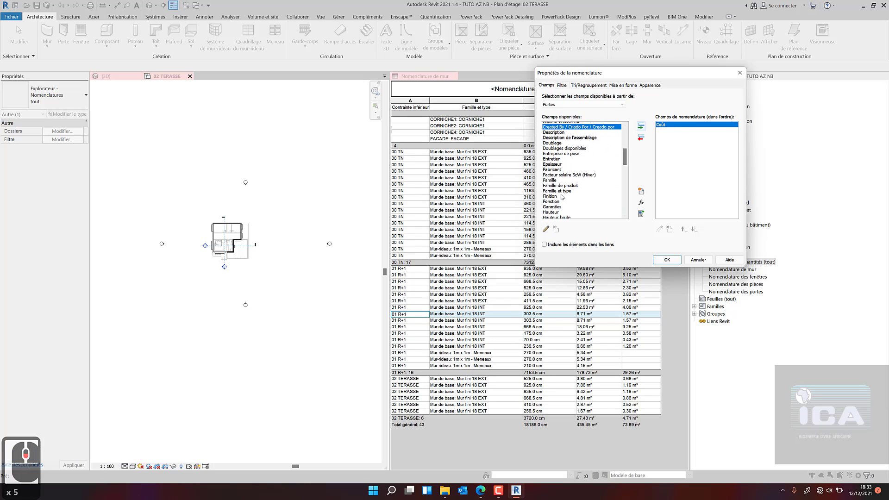
click(558, 184)
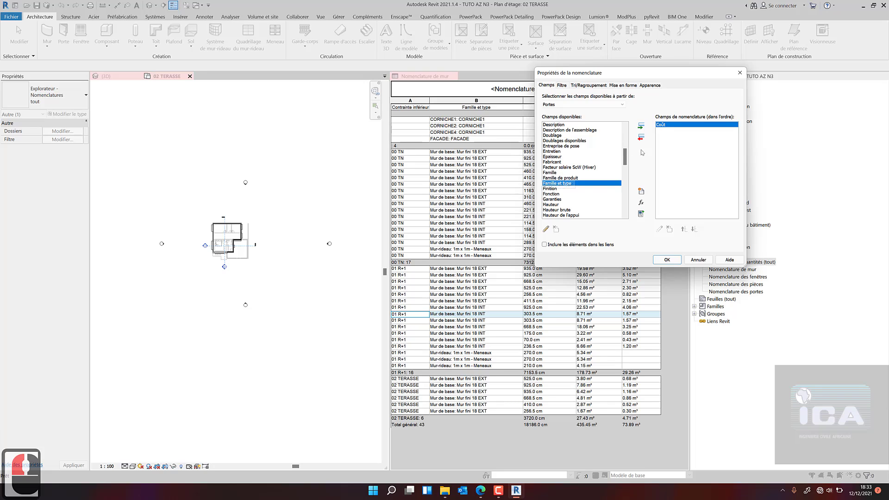
click(642, 126)
scroll(559, 193, down, 2)
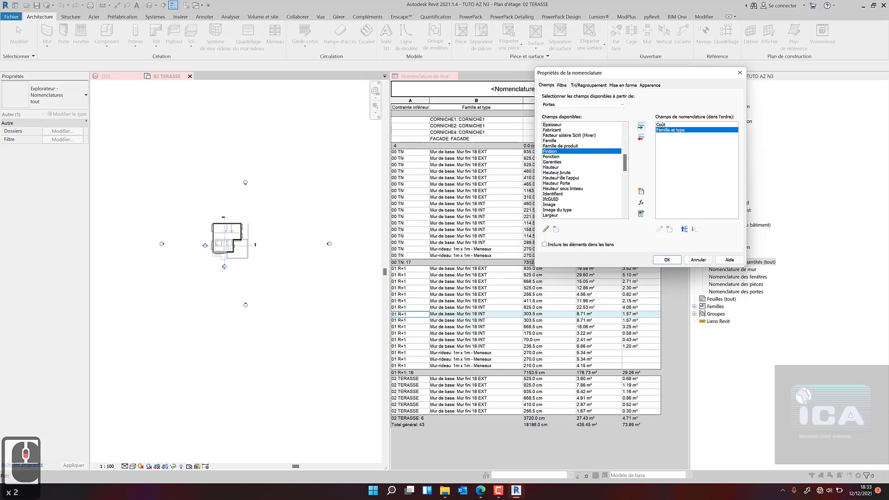
click(560, 173)
double_click(576, 173)
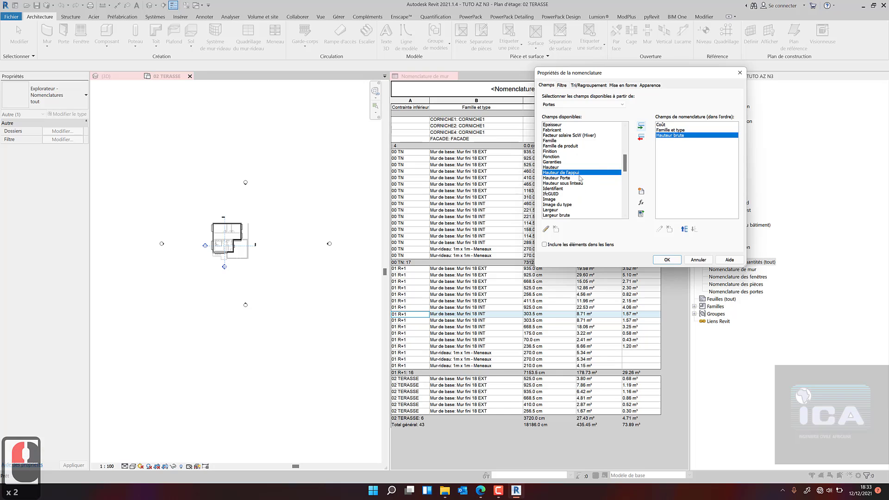
Add the Hauteur sous linteau, Largeur and Largeur brute fields to the door schedule.
click(553, 167)
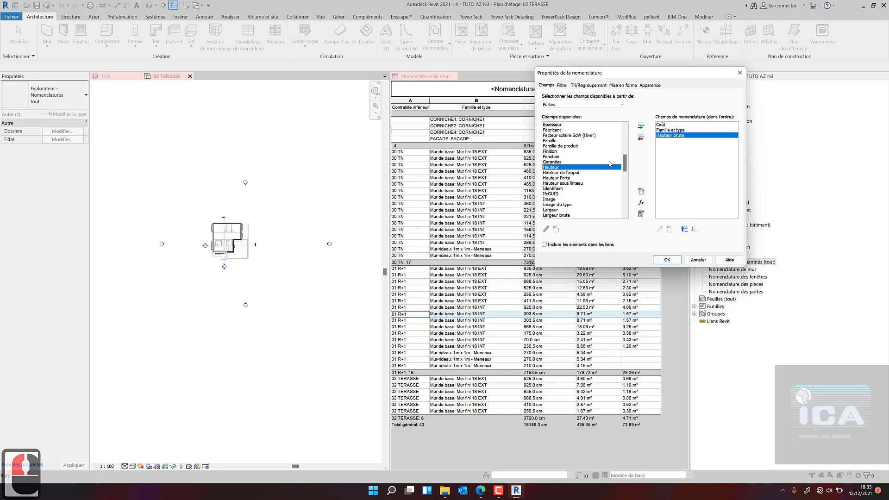
click(588, 183)
click(641, 126)
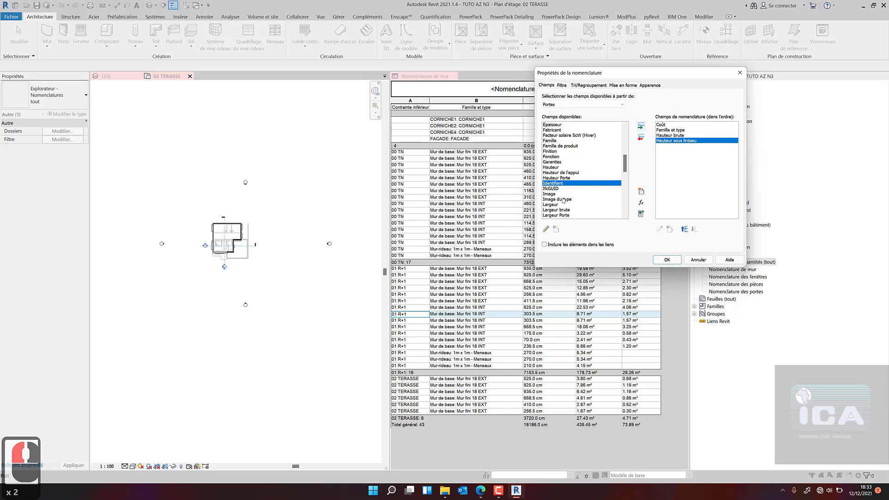
click(559, 205)
click(641, 126)
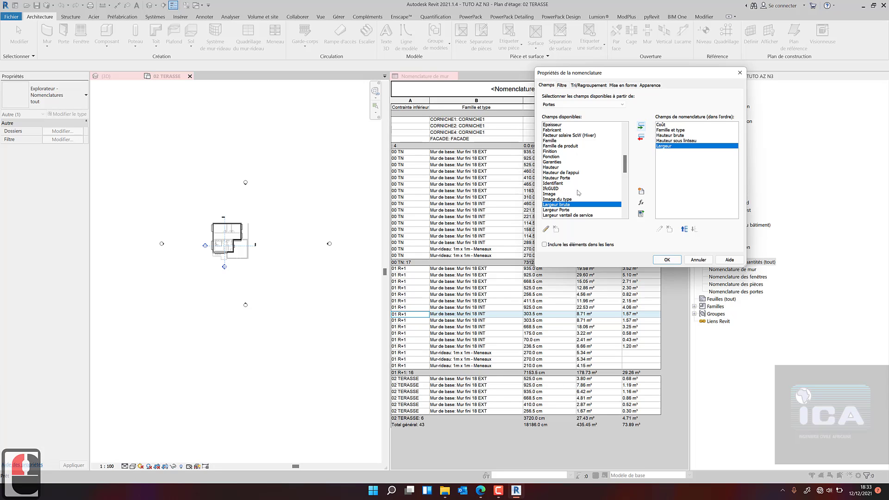
click(641, 126)
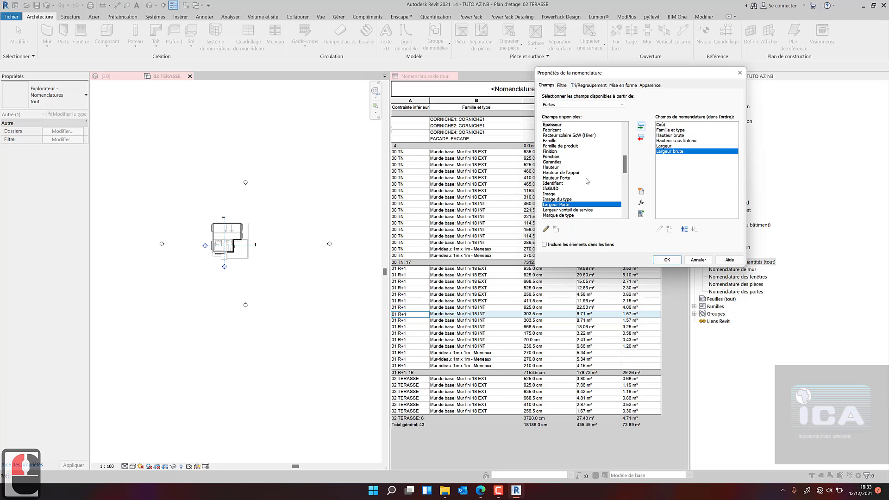
Find the Niveau and Nombre fields among the available door fields and add both to the schedule.
scroll(578, 187, down, 3)
scroll(569, 182, down, 5)
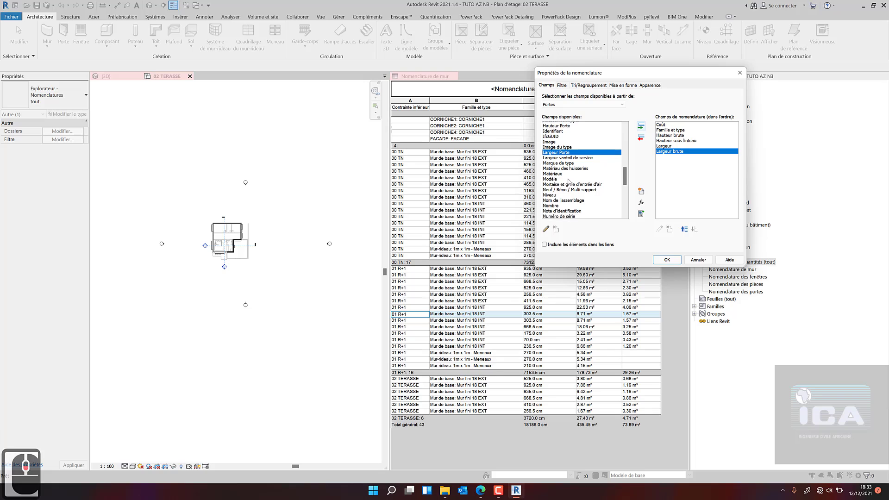
scroll(569, 180, down, 5)
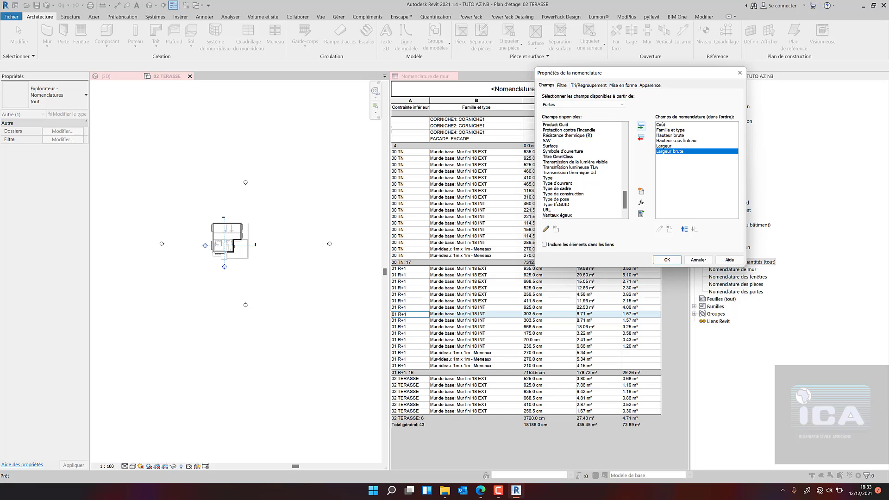
scroll(558, 178, down, 4)
scroll(562, 191, up, 18)
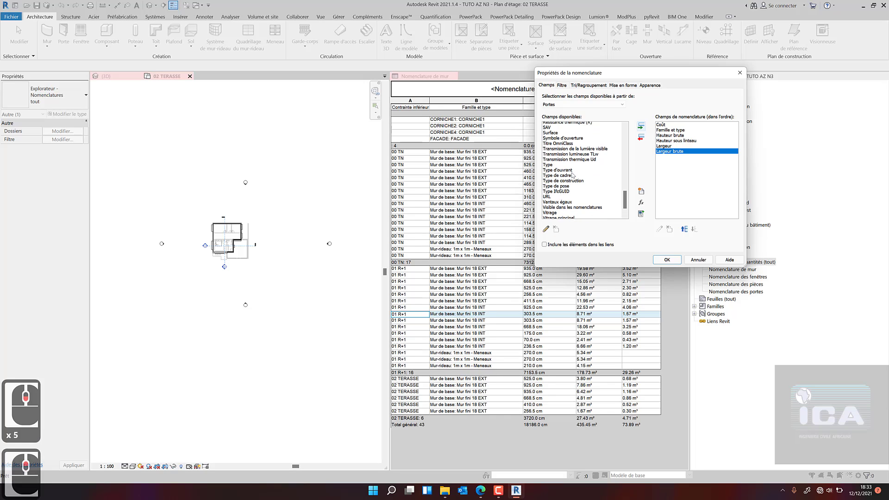
scroll(580, 165, down, 7)
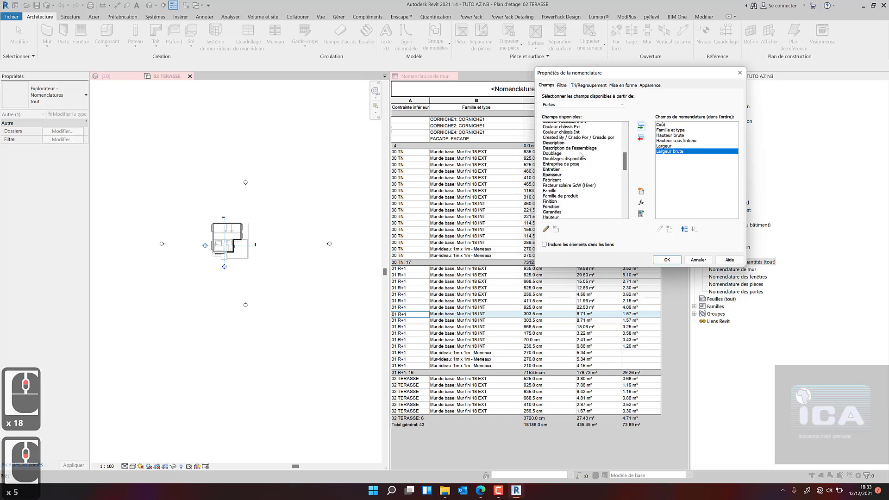
scroll(561, 145, up, 5)
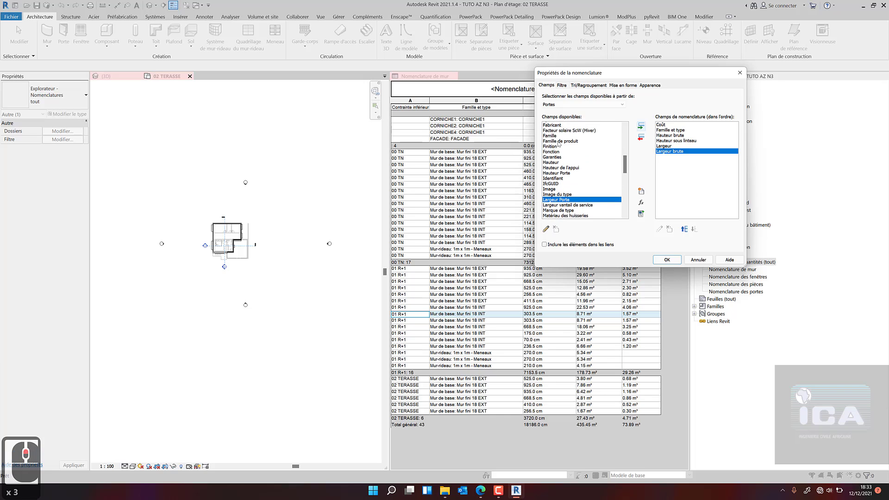
scroll(560, 171, down, 7)
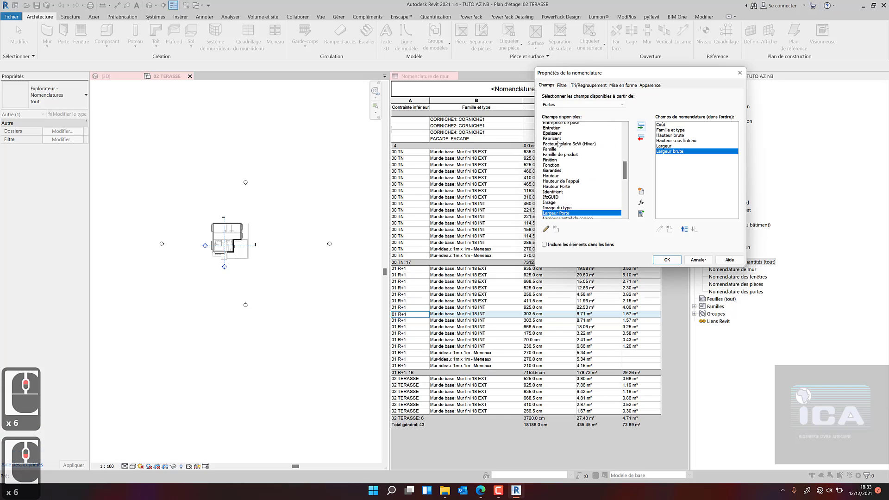
scroll(556, 201, down, 2)
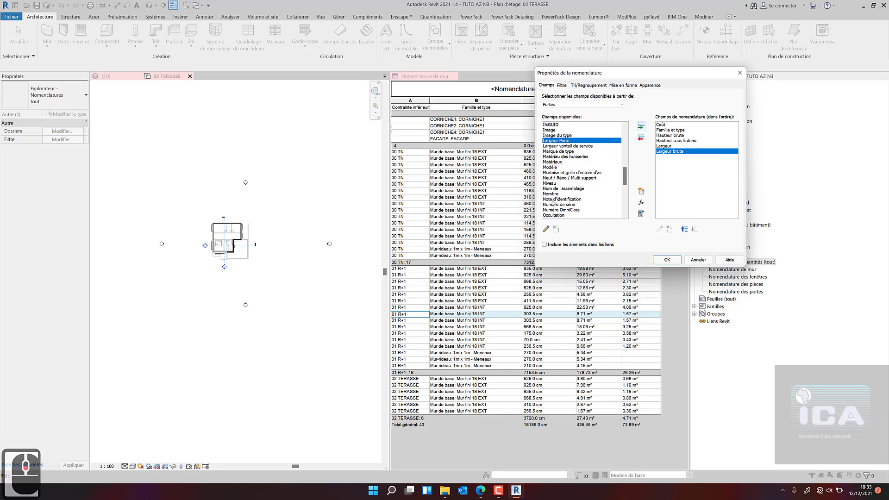
click(552, 183)
click(641, 126)
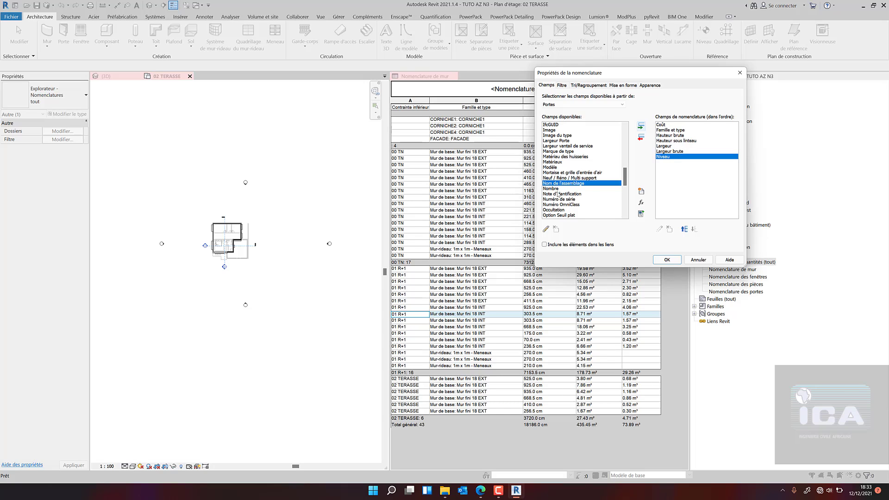
click(558, 189)
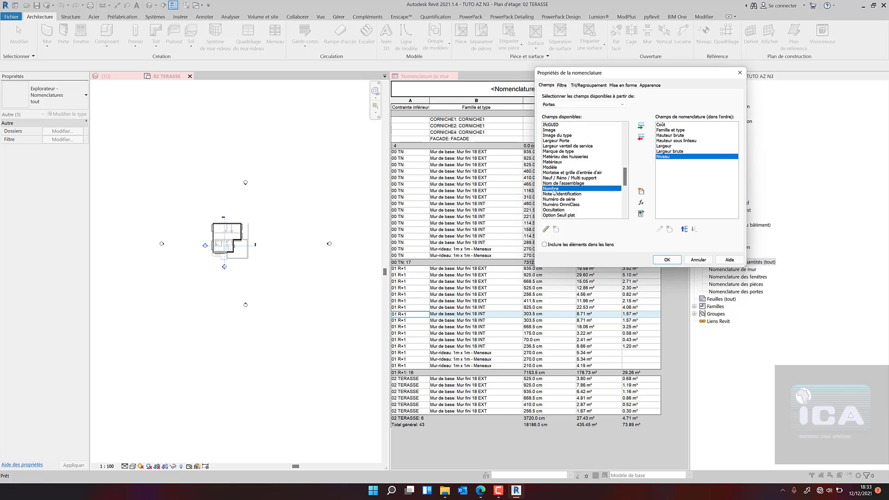
drag(554, 191, 572, 191)
click(642, 126)
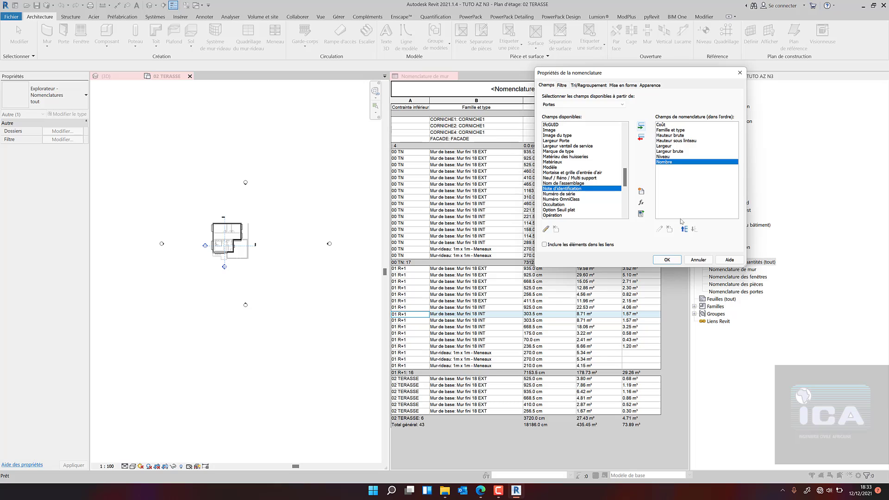
Move the Niveau field to the first place in the schedule's field order.
click(667, 156)
click(684, 229)
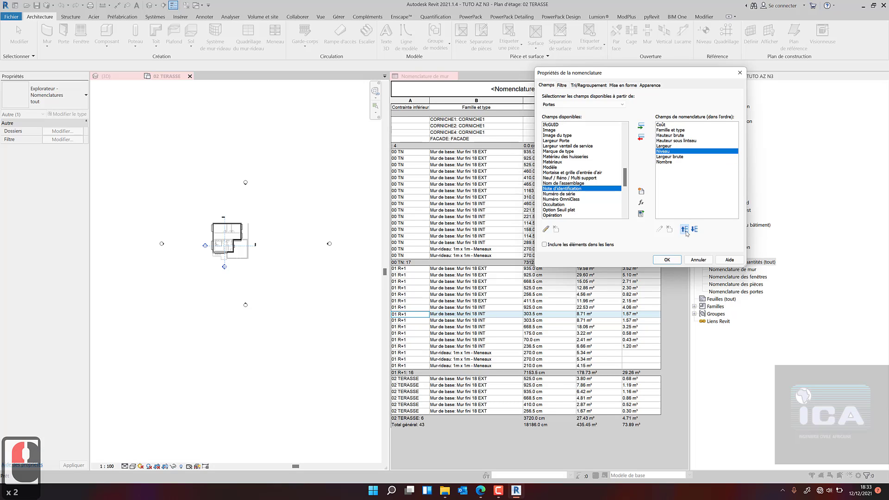
click(684, 229)
click(684, 229)
click(684, 229)
click(684, 230)
click(684, 229)
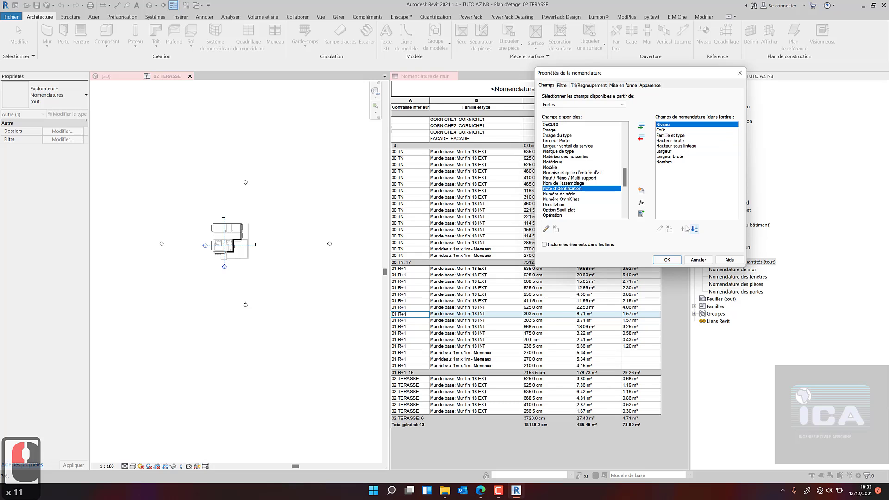
Move Famille et type, Hauteur sous linteau and Hauteur brute, in that order, ahead of Coût in the field order.
click(670, 135)
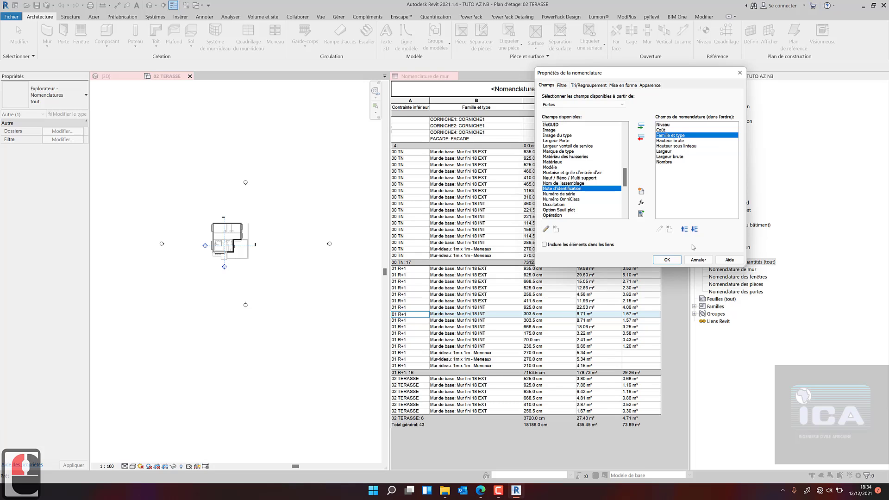
click(684, 229)
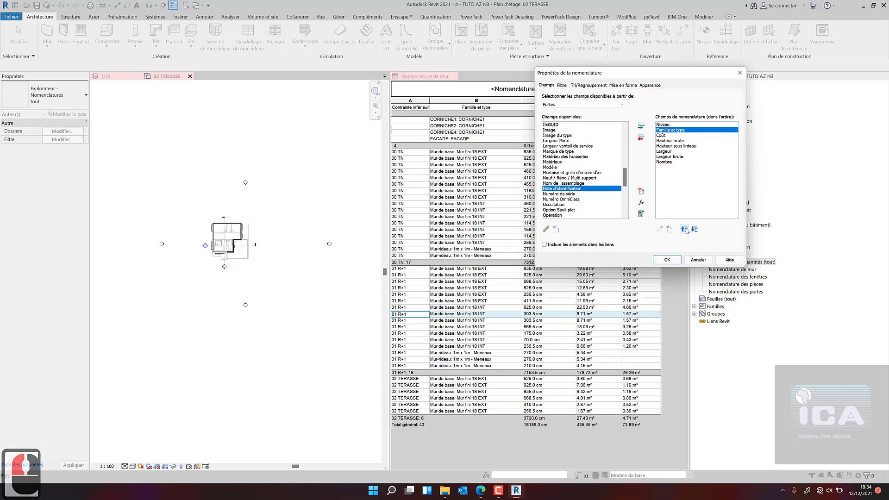
click(672, 146)
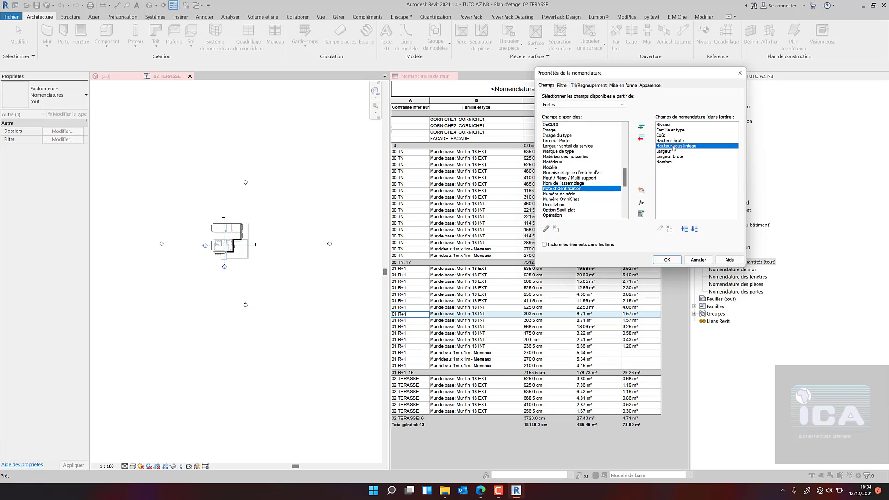
click(684, 229)
click(684, 229)
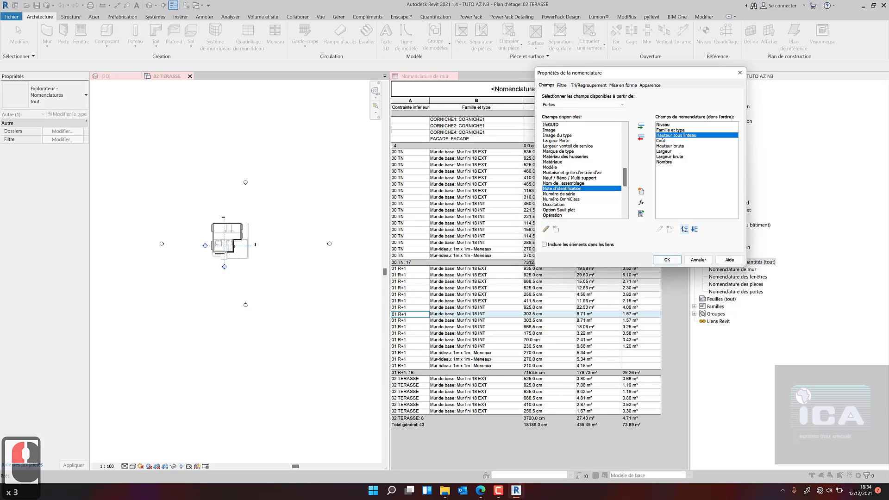
click(671, 145)
click(683, 229)
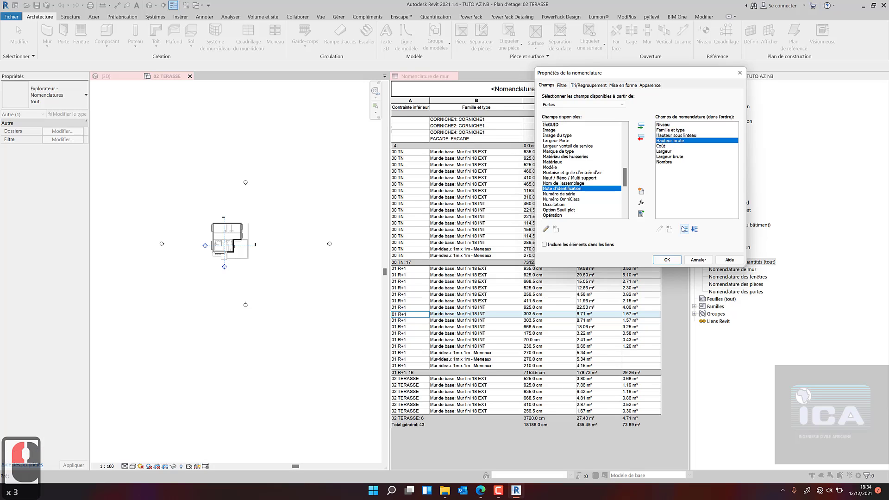
Move Largeur, Largeur brute and Nombre ahead of Coût so that Coût comes last, and create the door schedule.
click(675, 151)
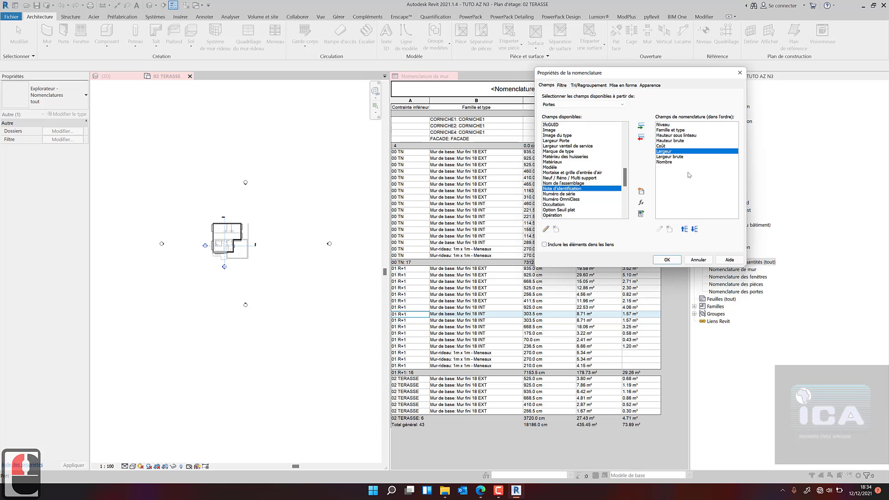
click(684, 229)
click(670, 157)
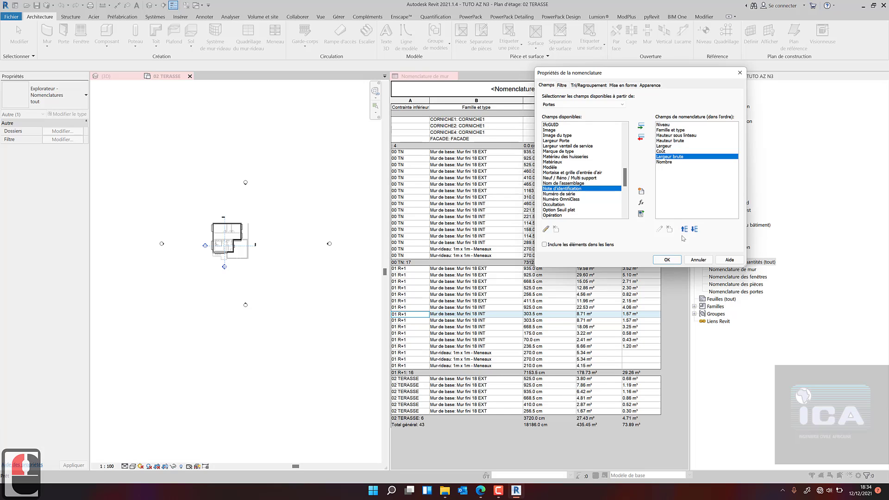
click(684, 229)
click(664, 162)
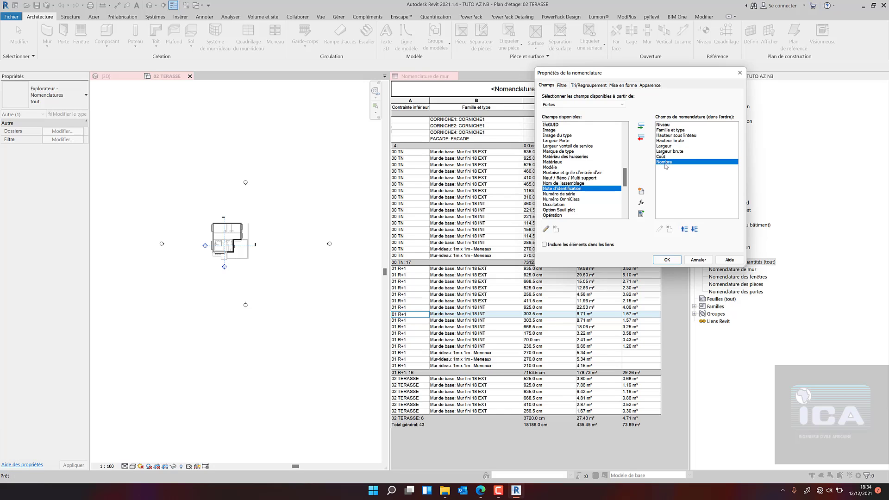
click(684, 229)
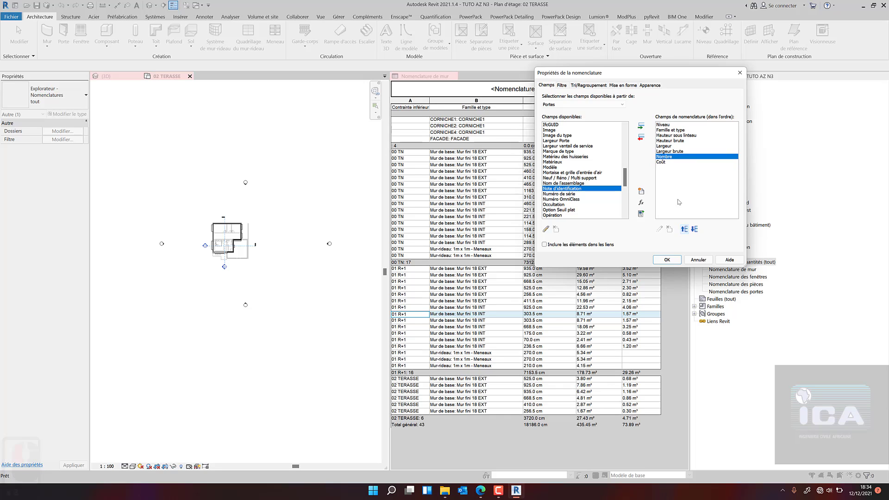
click(676, 263)
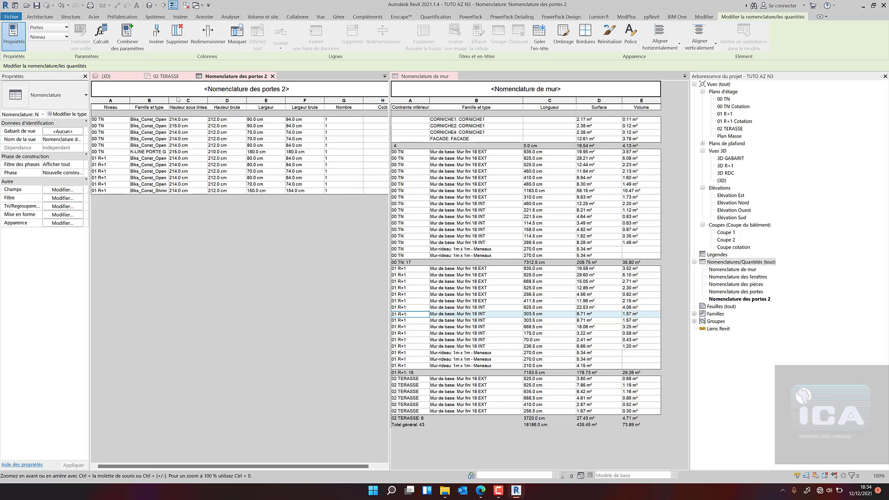
Widen the Famille et type column of the door schedule and close the Nomenclature de mur view.
drag(168, 102, 253, 103)
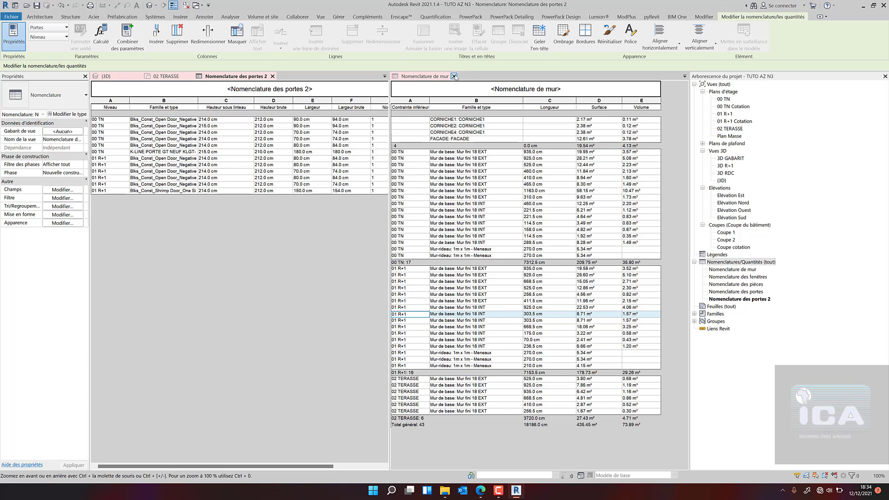
click(454, 76)
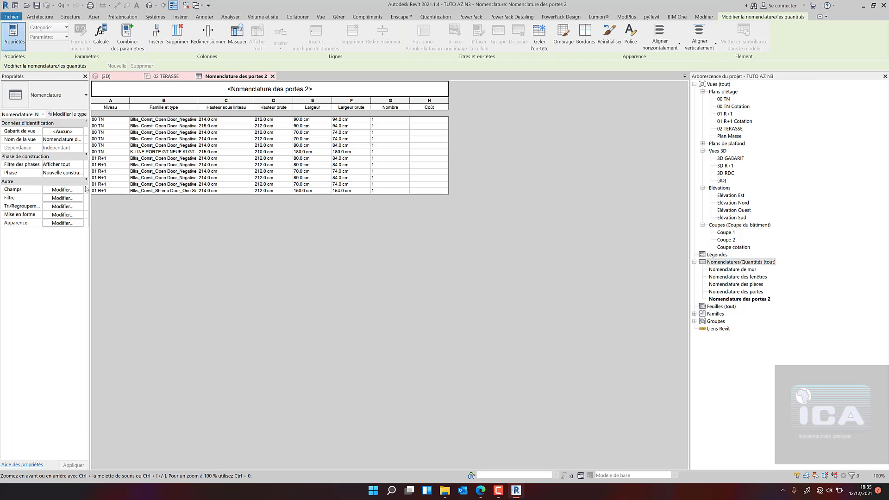
Sort the door schedule by Niveau in ascending order with a footer for each level.
click(61, 207)
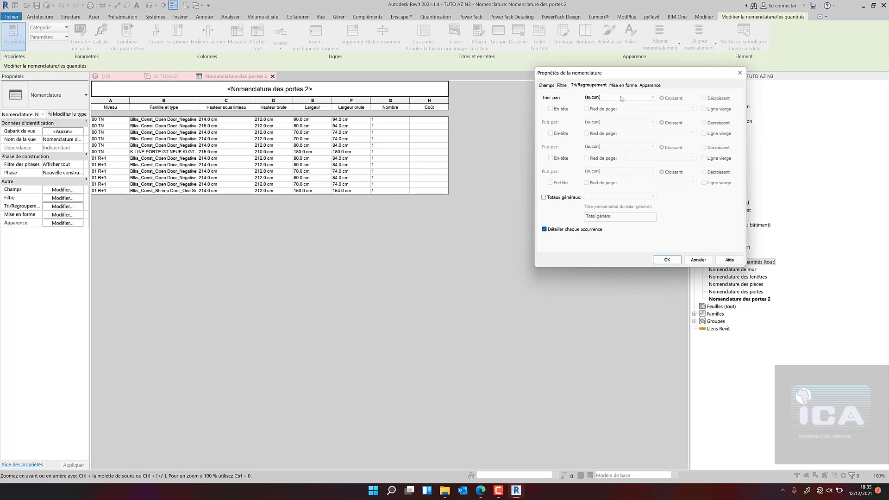
click(619, 98)
click(620, 105)
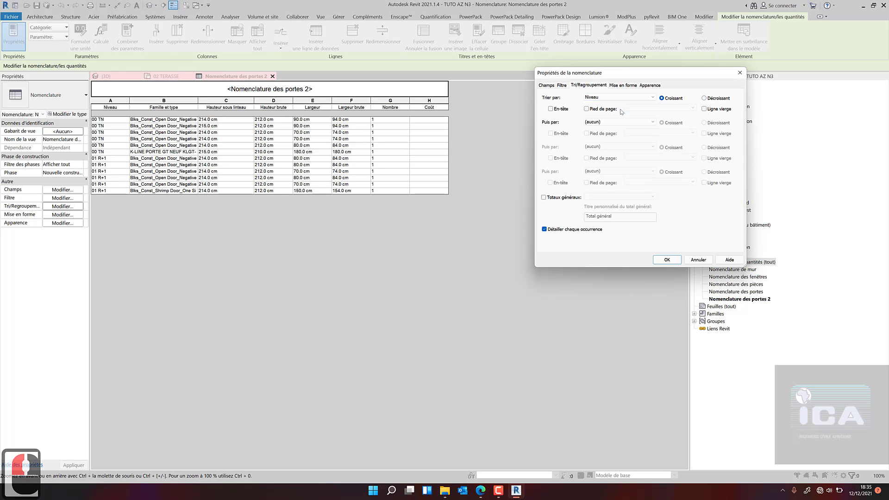
click(587, 109)
click(667, 260)
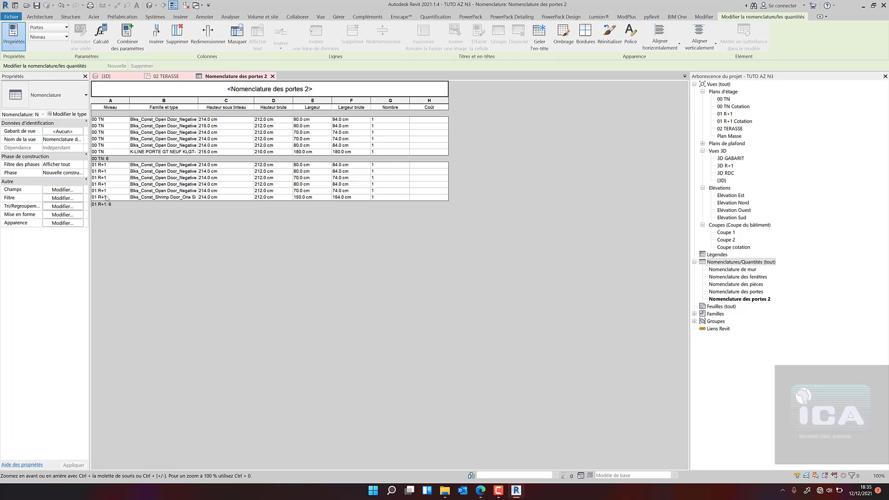
Enable grand totals for the door schedule and open the calculation options of the Nombre field.
click(61, 207)
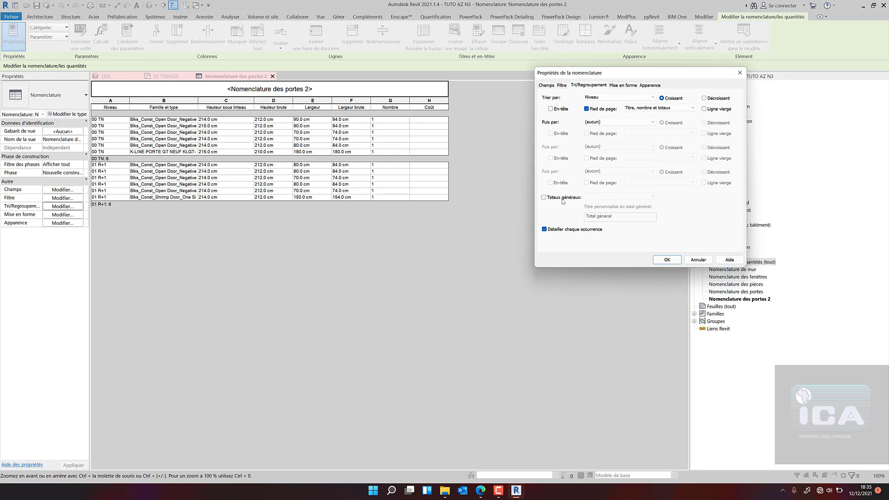
click(561, 198)
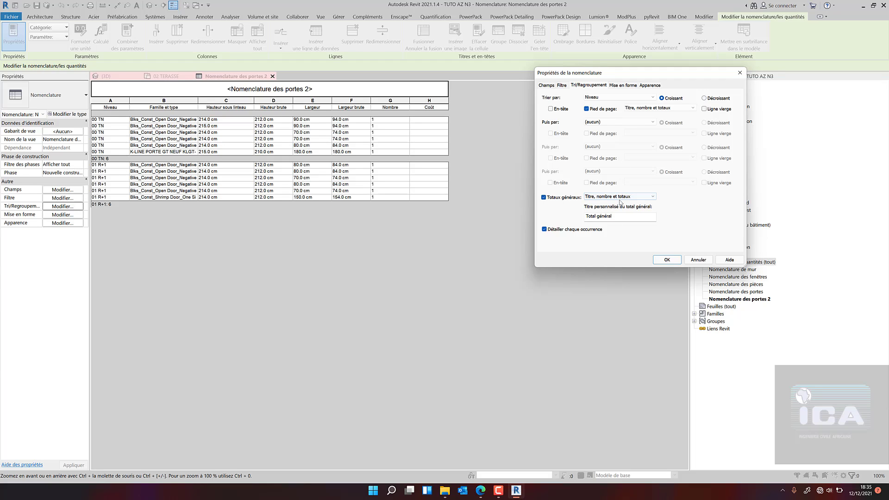
click(631, 86)
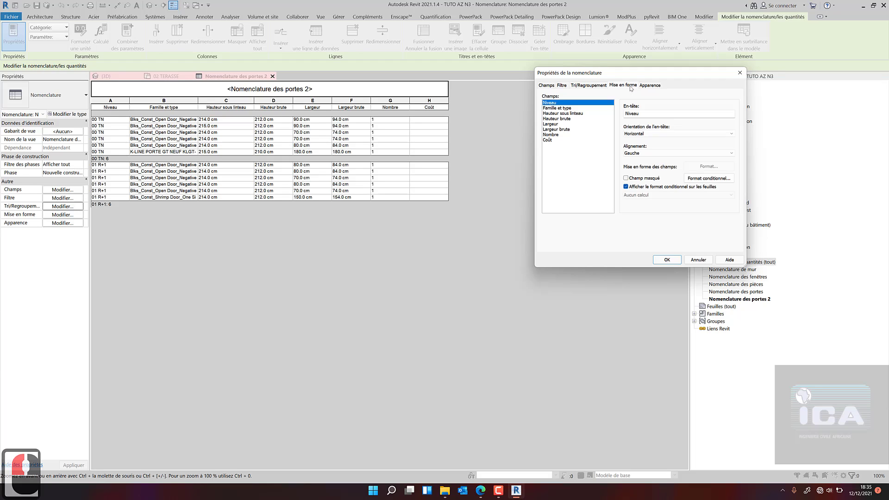
click(551, 134)
click(659, 195)
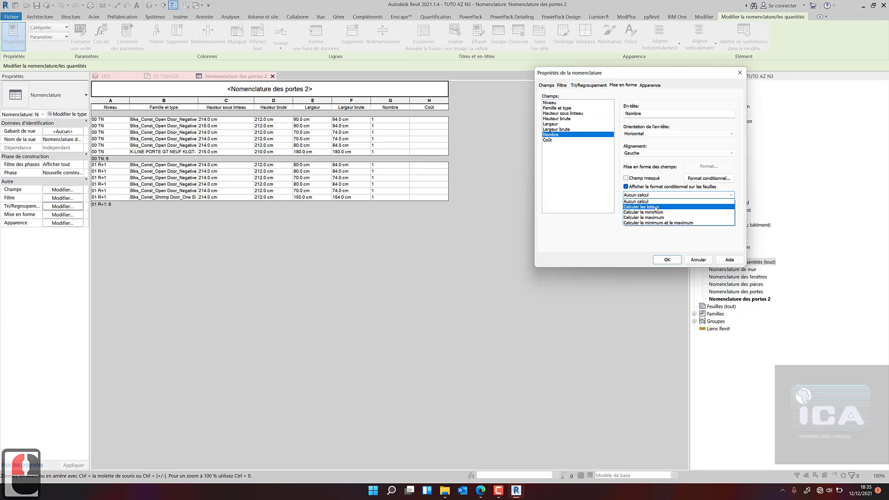
Set the Nombre field to calculate totals and widen the Famille et type column in the door schedule.
click(657, 206)
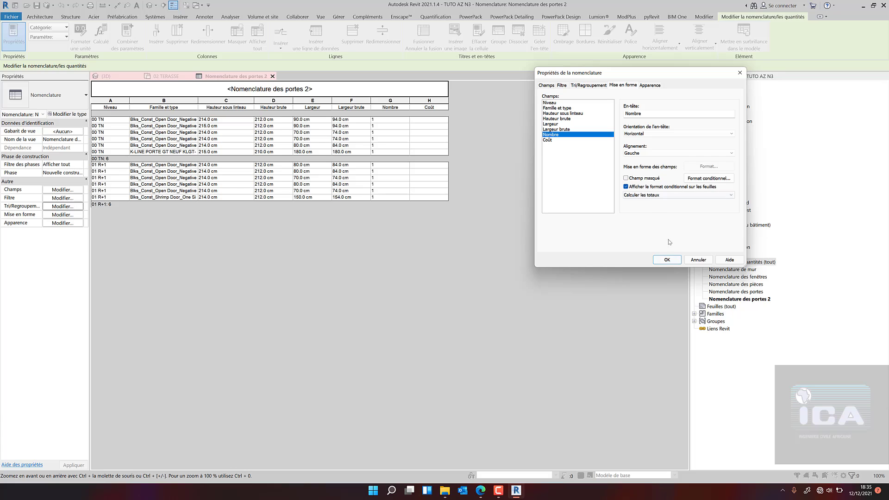
click(669, 260)
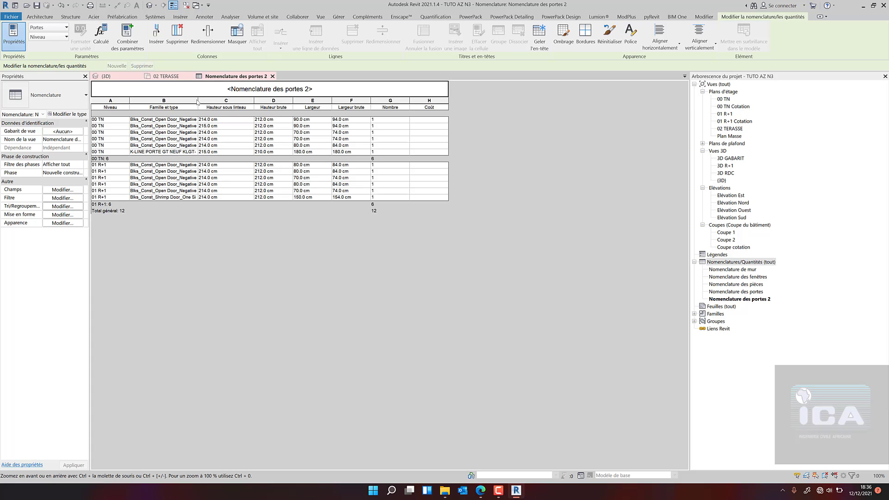
drag(202, 100, 233, 119)
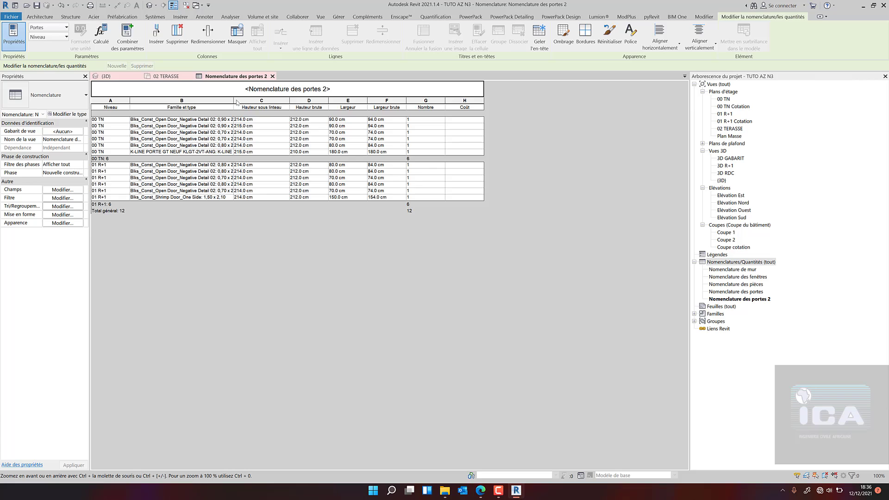
Sort the schedule secondarily by Famille et type and give that grouping a footer with Titre, nombre et totaux.
click(66, 206)
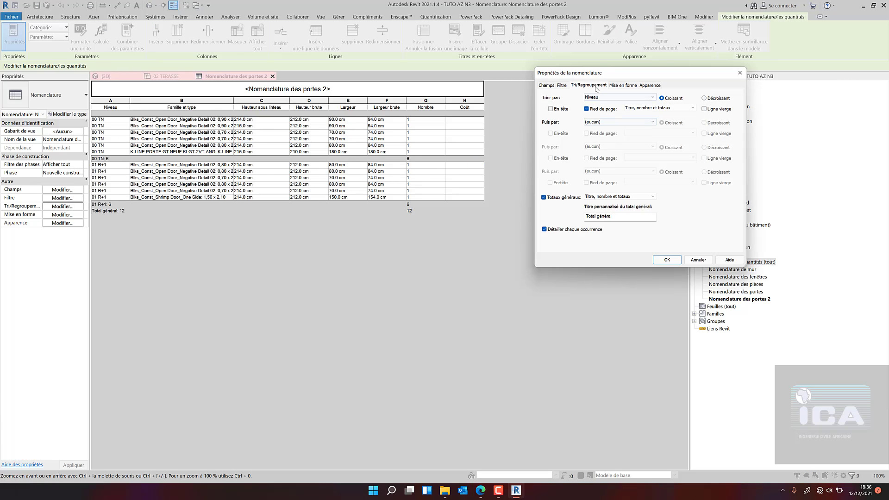
click(600, 122)
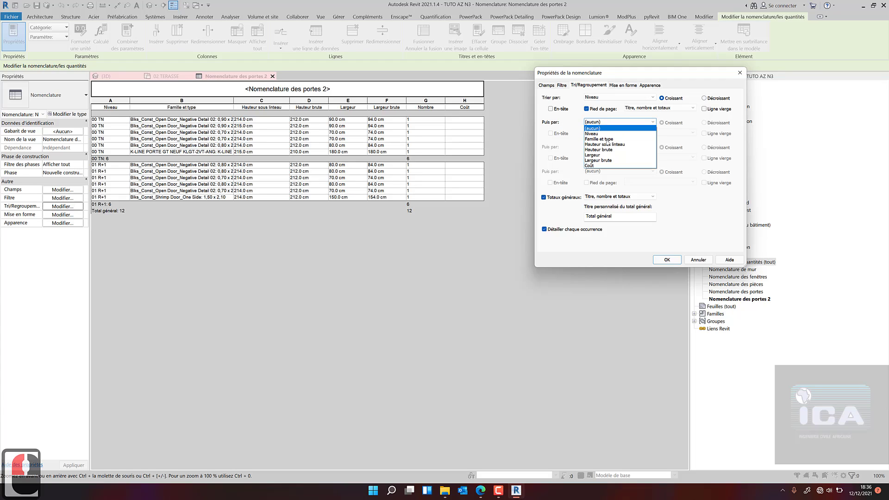
click(602, 139)
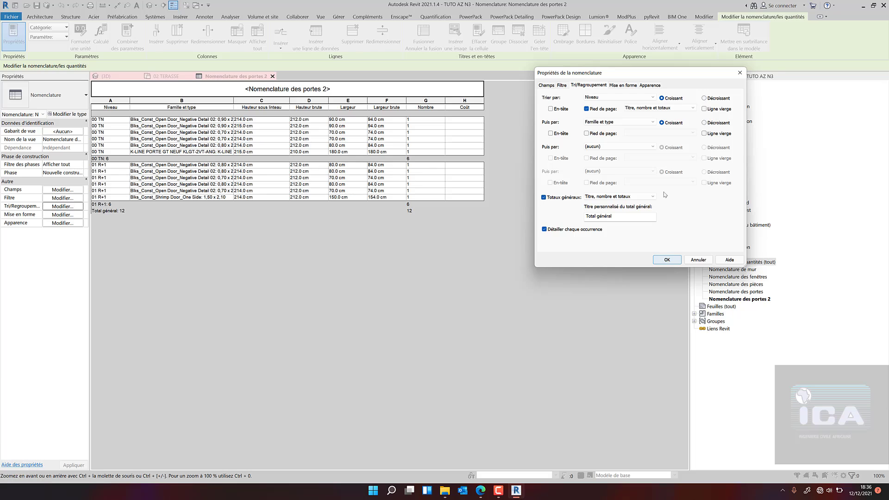
click(667, 260)
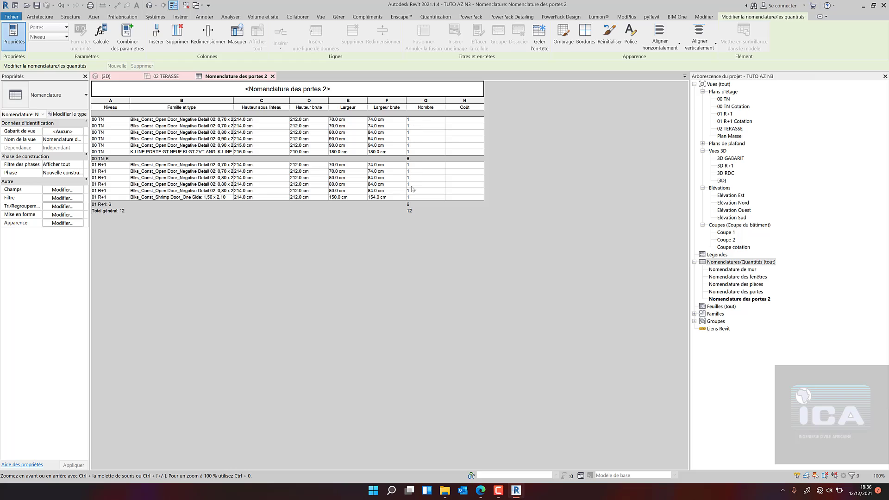
click(59, 206)
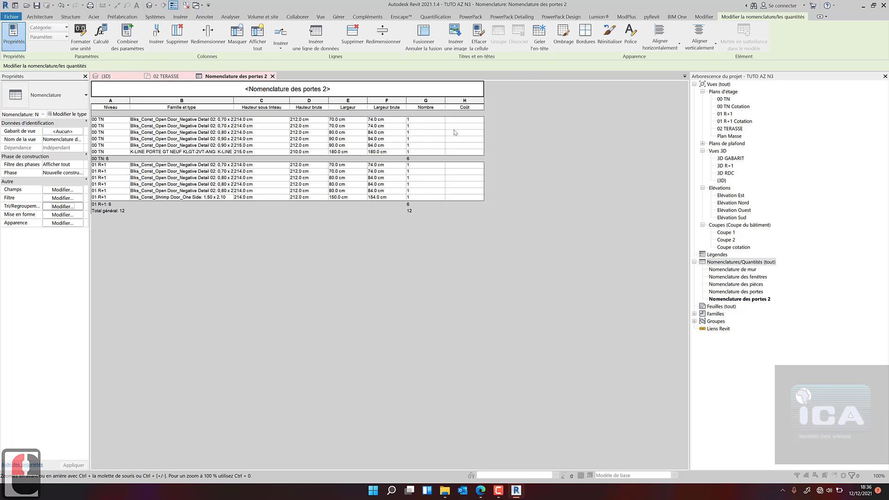
click(587, 134)
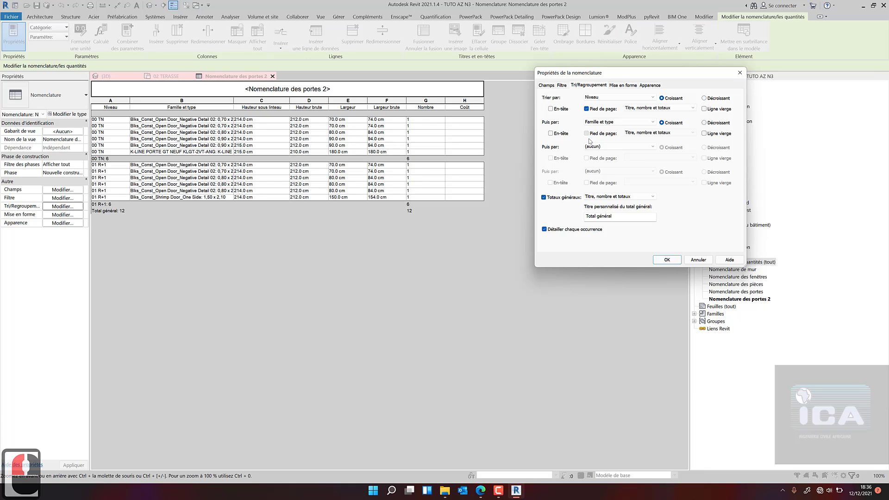
click(667, 260)
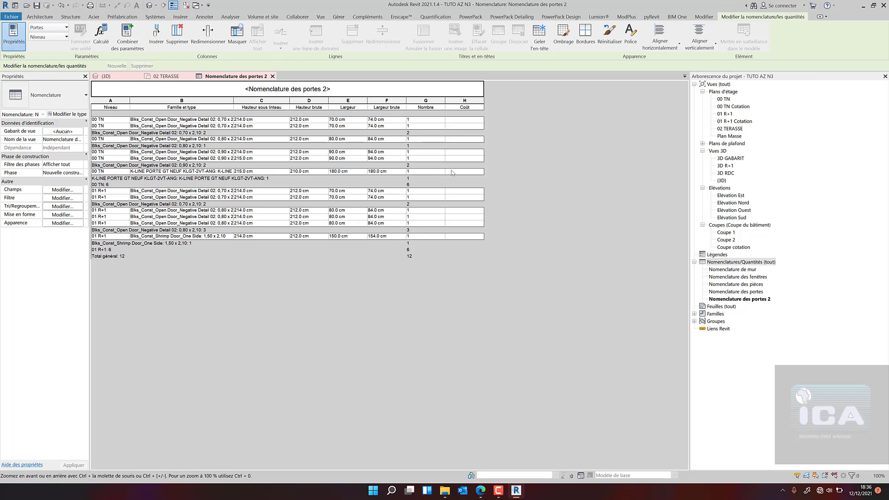
Add a blank line after each Famille et type group and after each Niveau group of the door schedule.
click(62, 207)
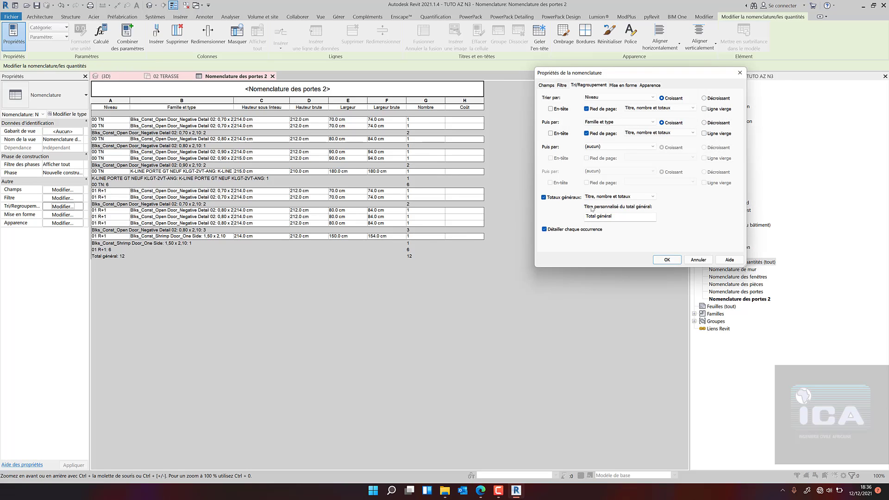
click(704, 133)
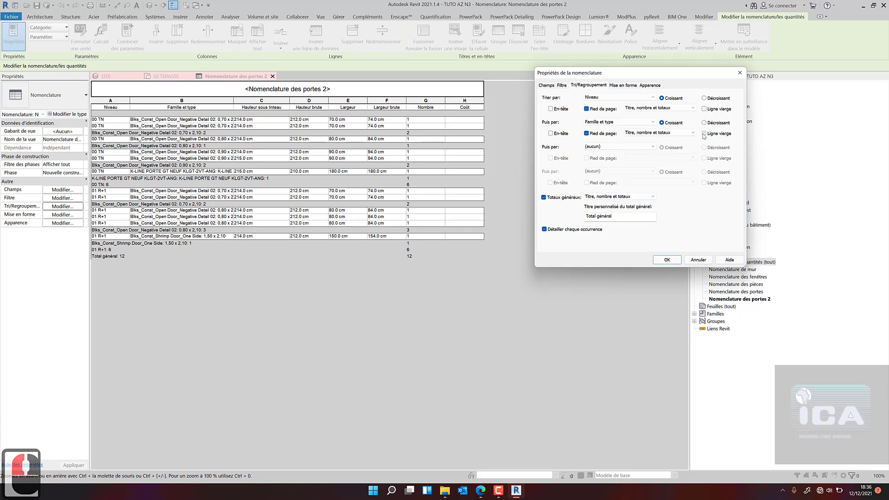
click(673, 261)
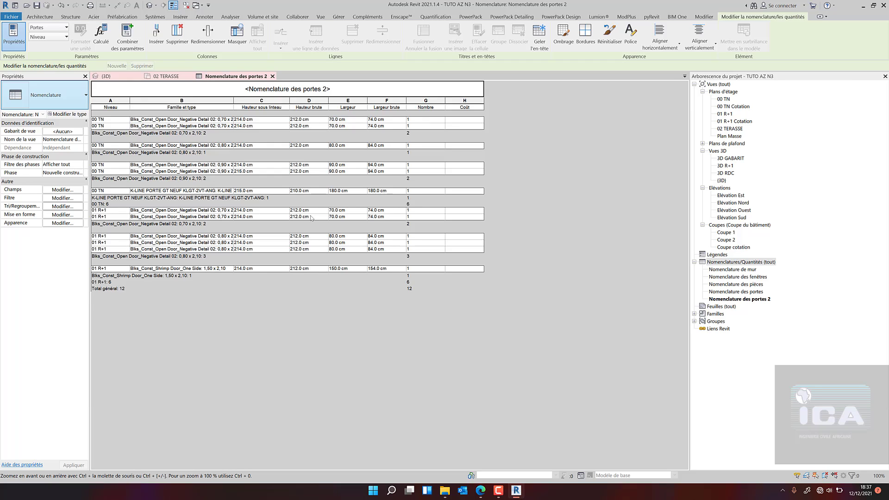
click(55, 206)
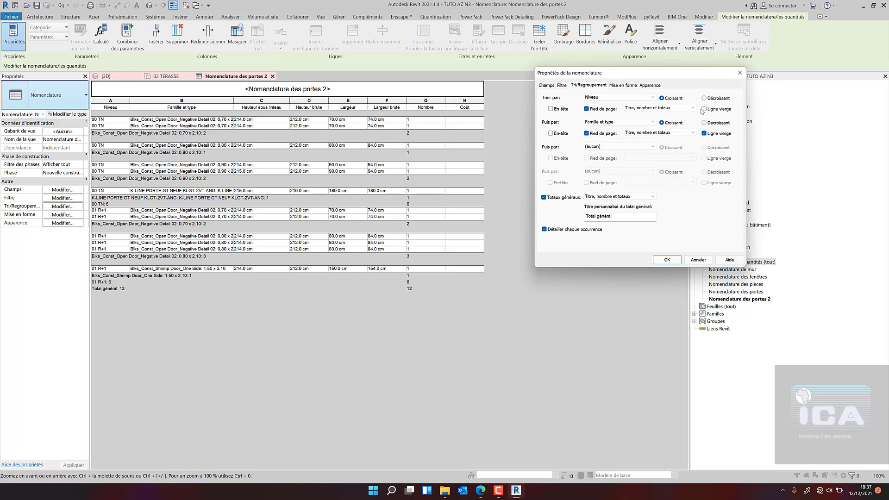
click(705, 109)
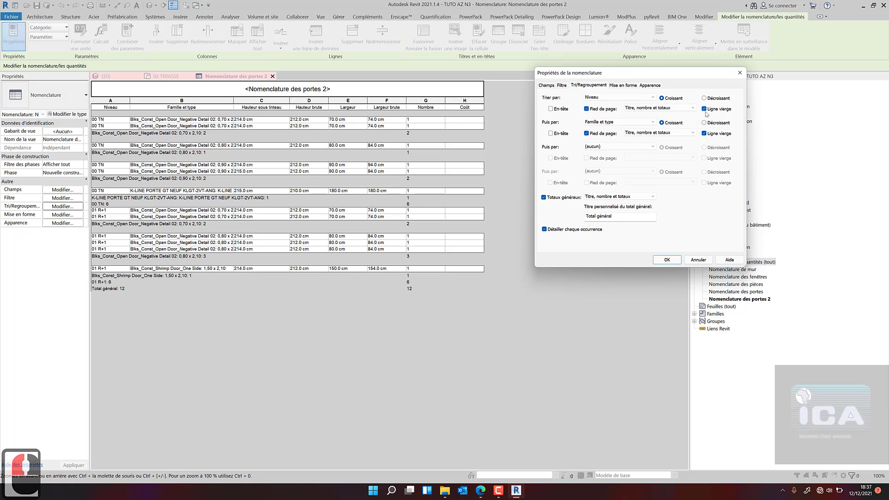
click(663, 261)
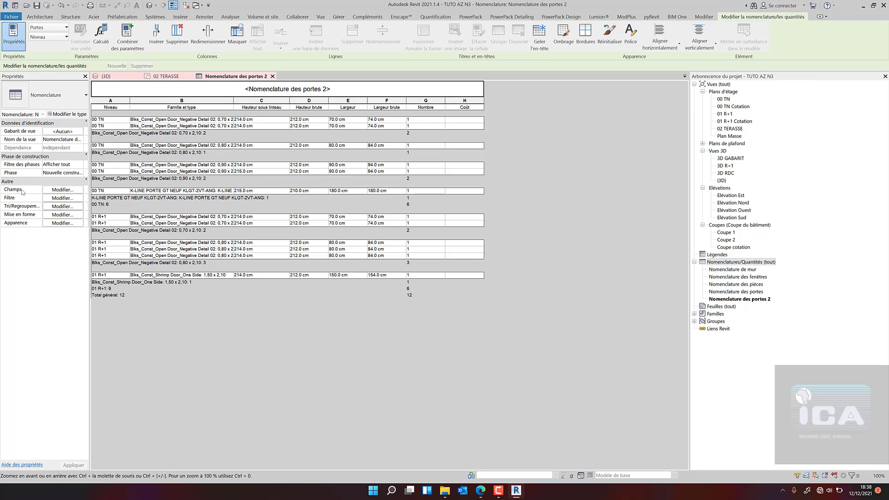
Switch off Détailler chaque occurrence for the door schedule and restore it.
click(64, 206)
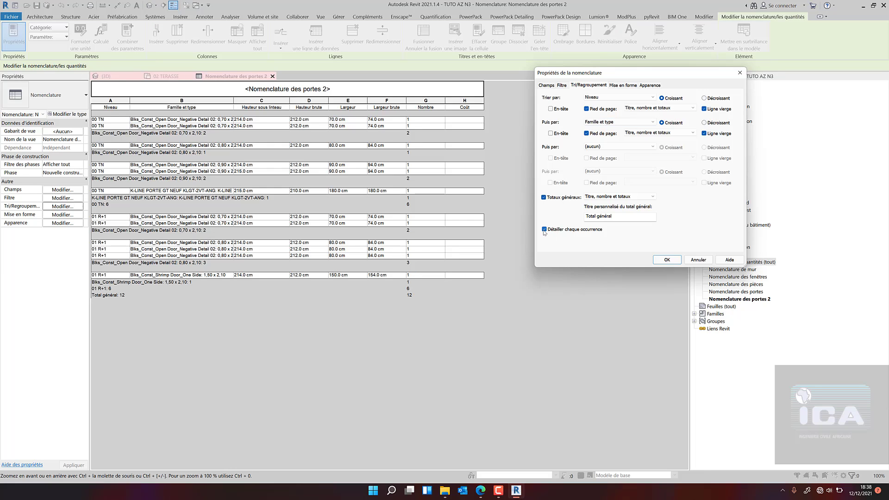
click(667, 260)
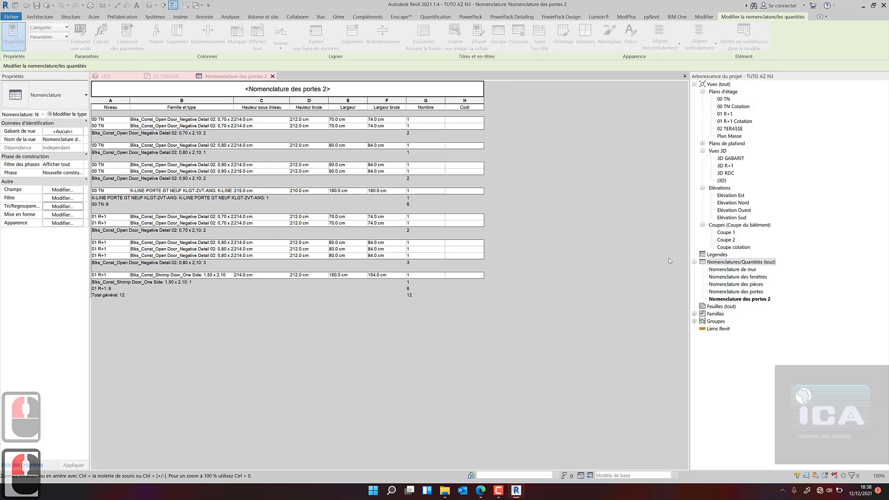
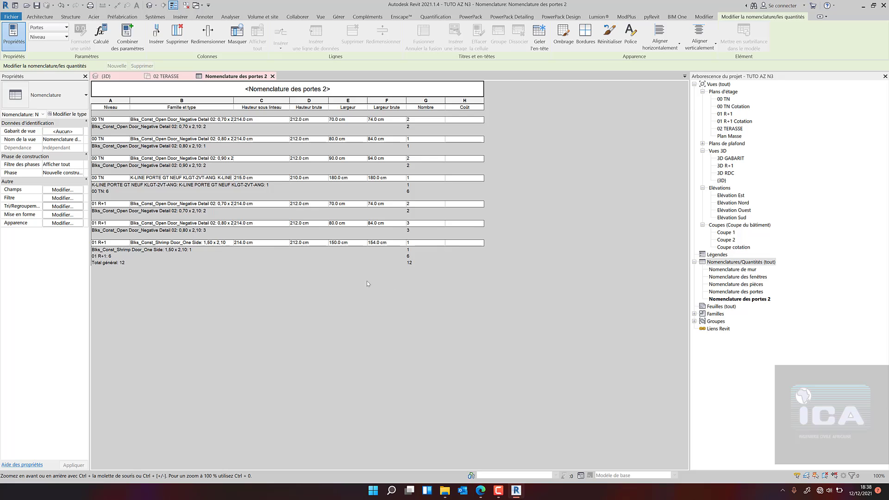
click(68, 206)
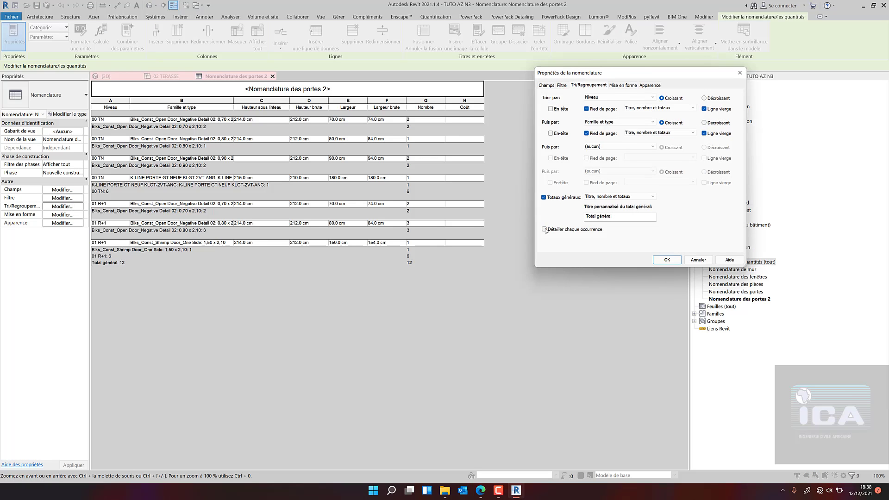
click(667, 260)
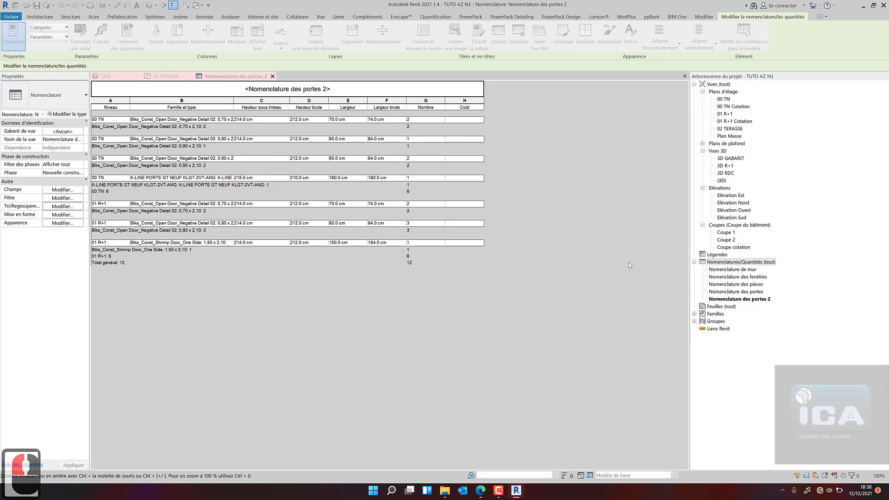
click(559, 237)
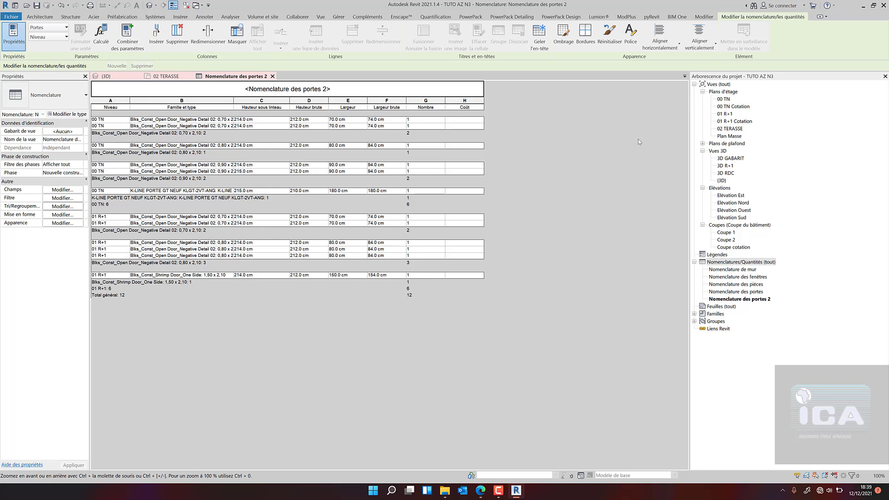
Bring up the BIM One tools and examine the built-in report export for schedules.
click(676, 16)
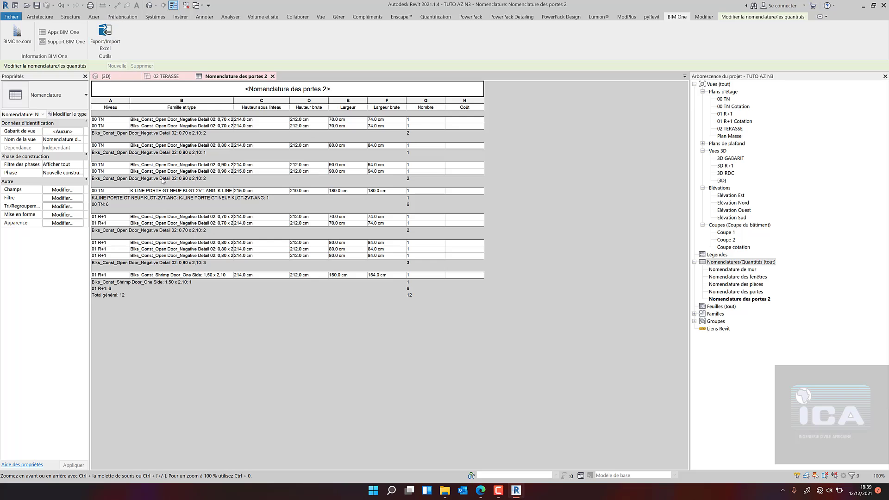
click(9, 19)
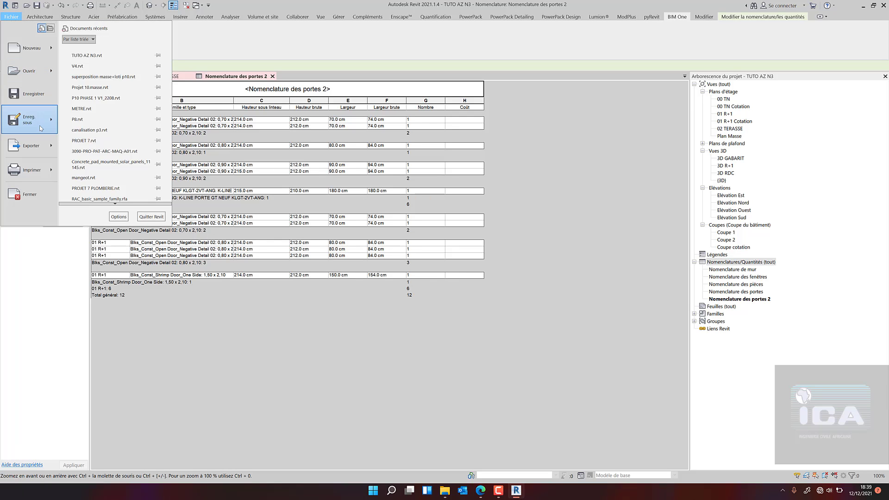
mouse_move(47, 146)
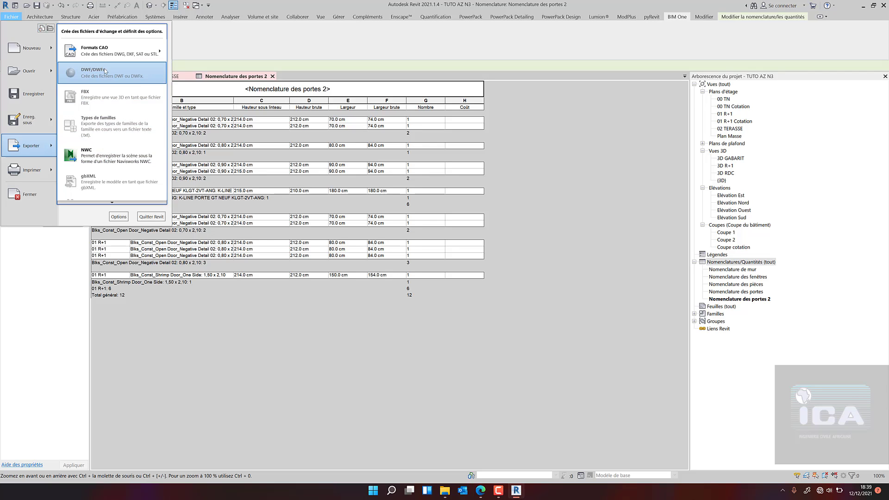
scroll(112, 204, down, 4)
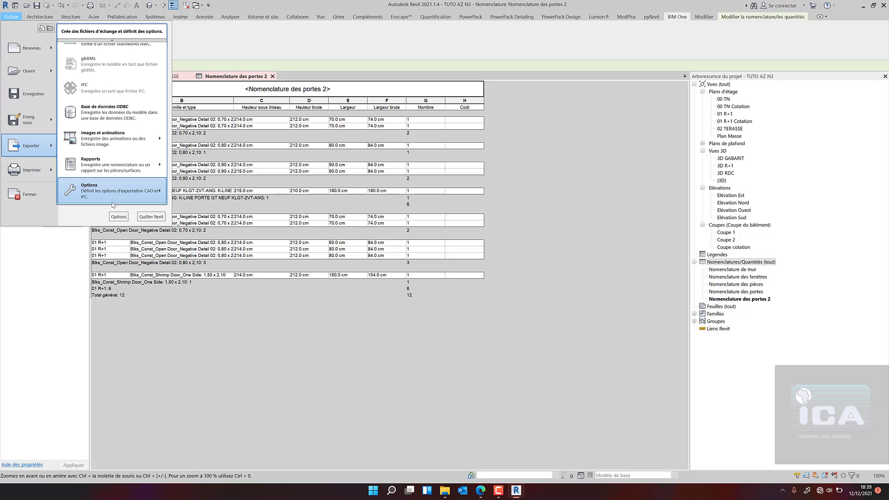
mouse_move(116, 184)
mouse_move(120, 166)
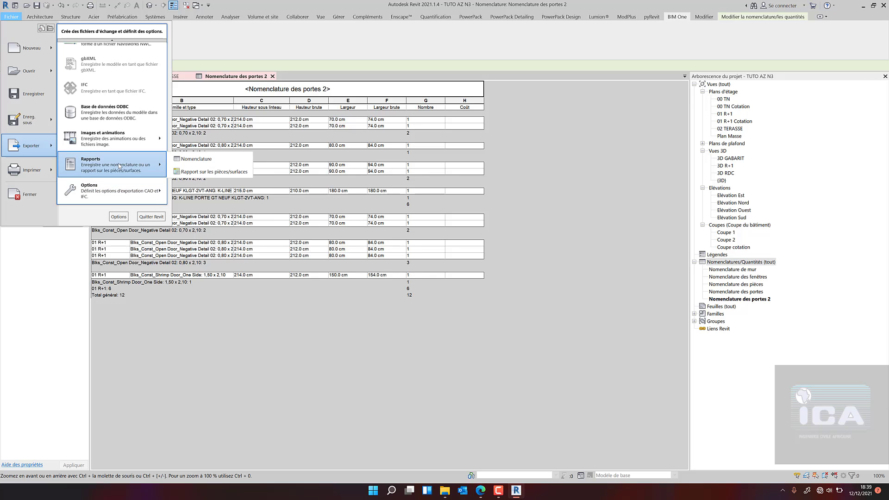
click(197, 159)
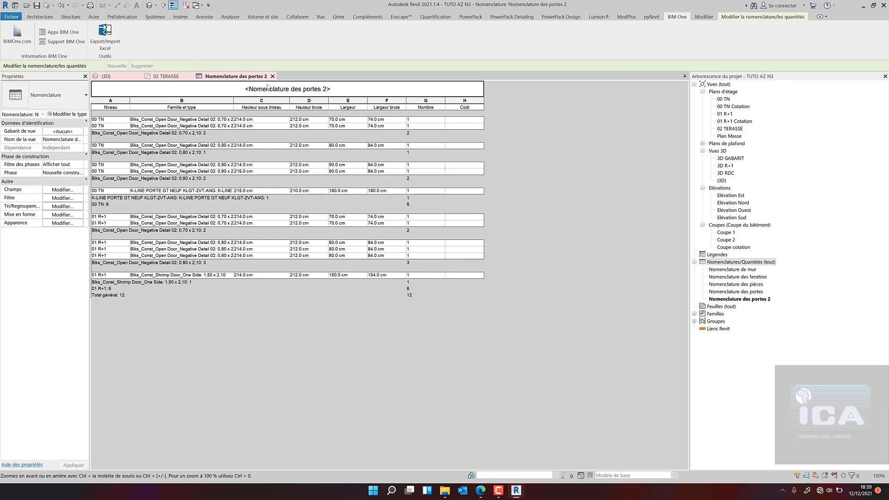
Export Nomenclature des portes 2 in bidirectional mode with BIM One to the Excel file TUTO AZ N3_Schedules in the Bureau folder.
click(108, 36)
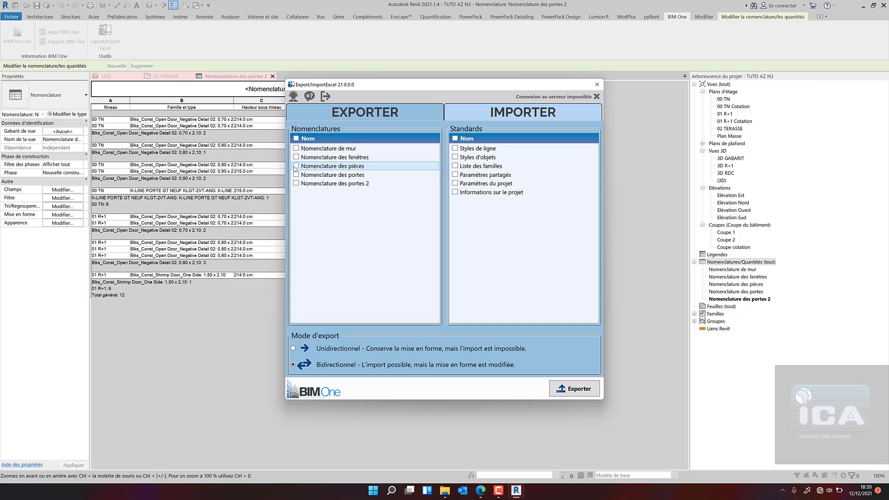
click(296, 184)
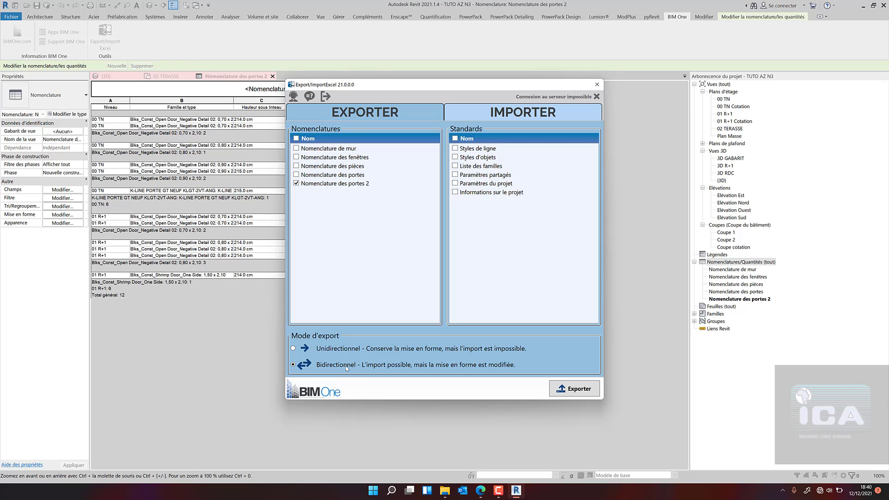
click(587, 394)
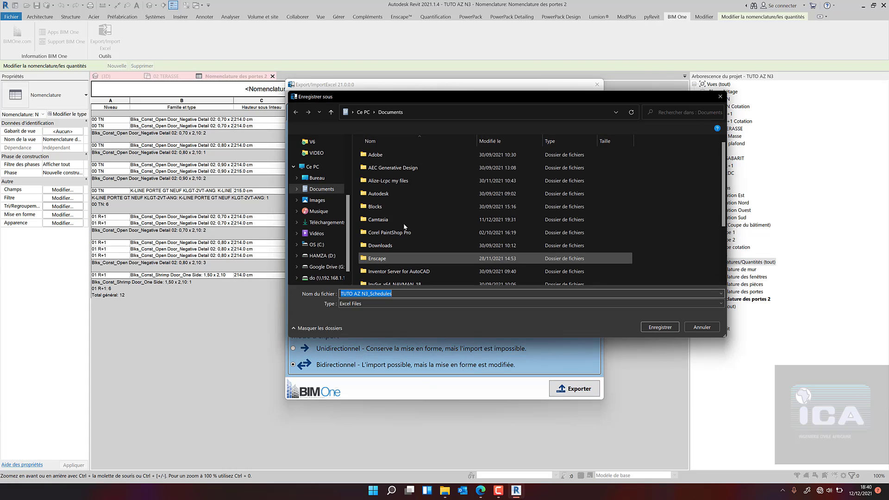
click(332, 178)
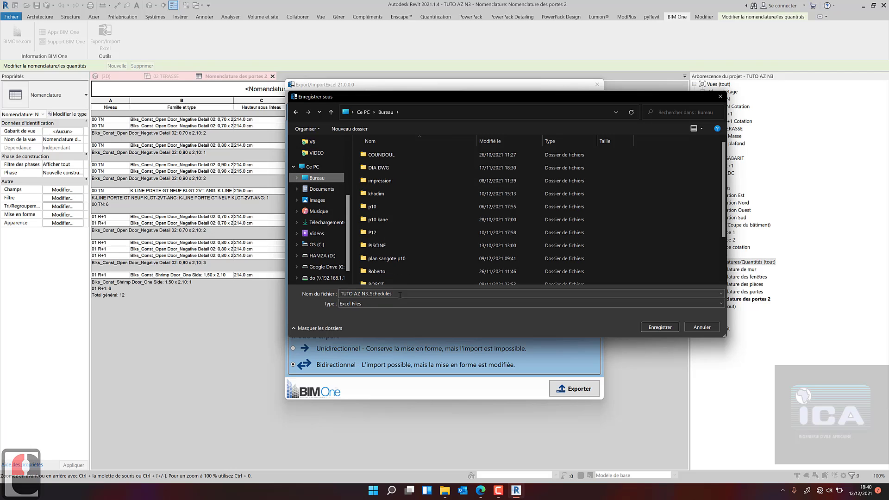
click(660, 327)
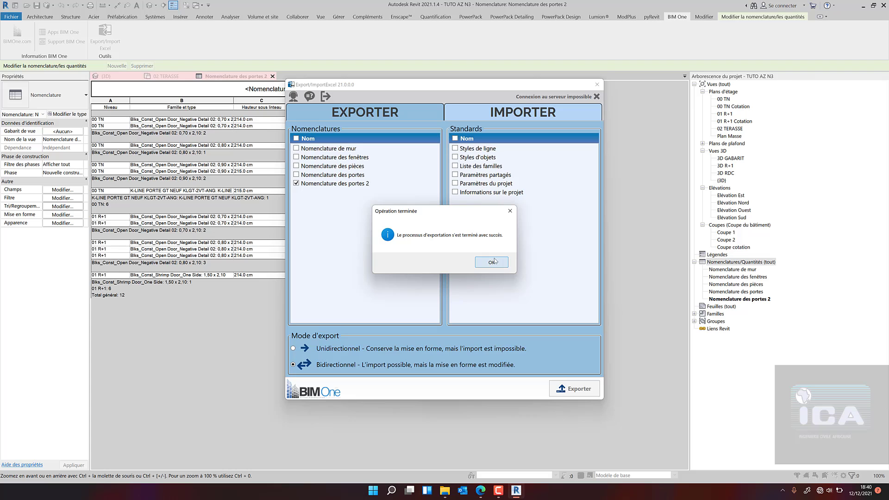
click(491, 262)
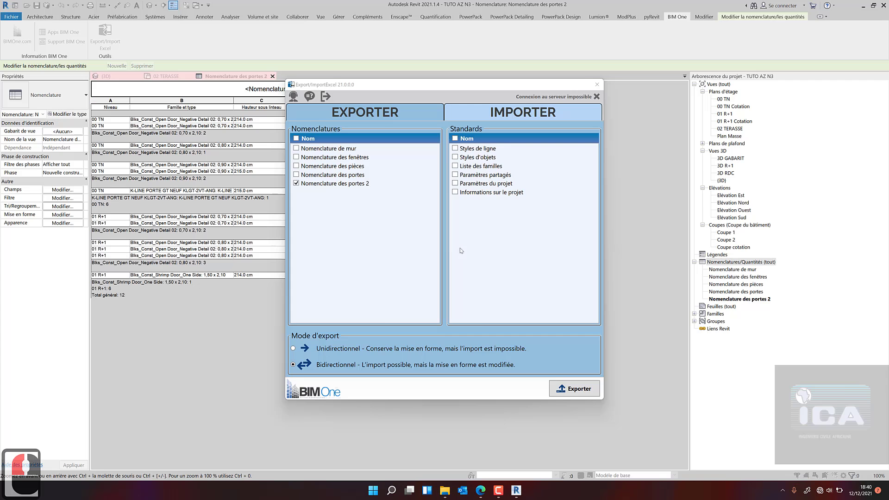
drag(502, 160, 467, 499)
scroll(467, 498, down, 9)
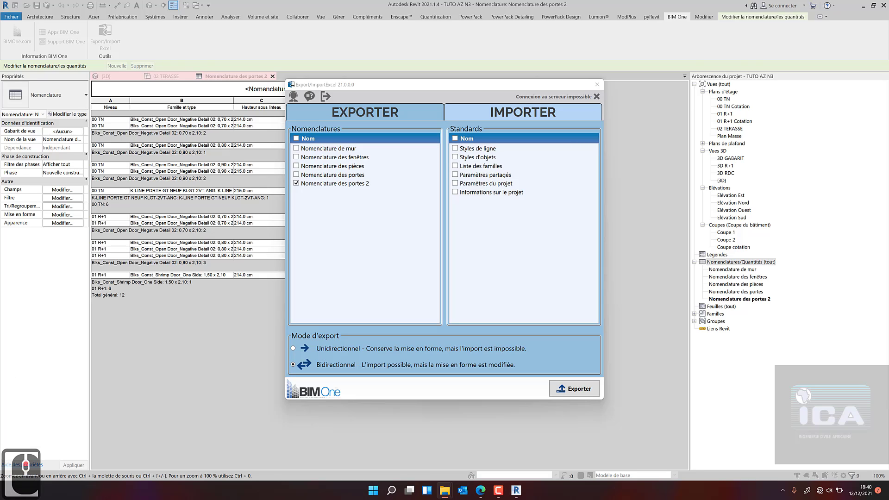
scroll(467, 497, down, 1)
scroll(468, 498, down, 1)
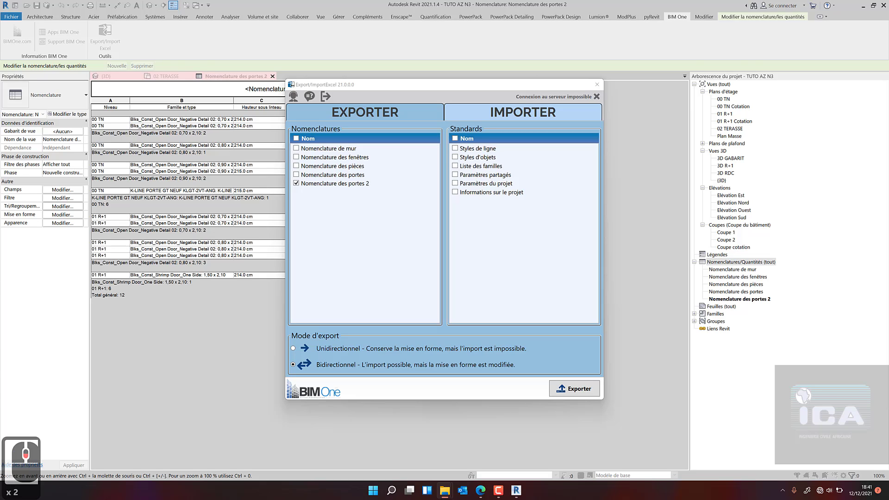
scroll(468, 498, down, 3)
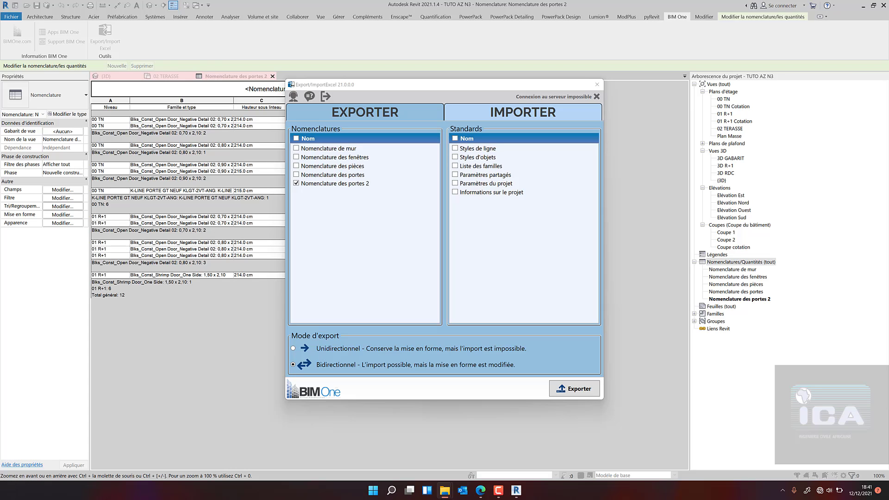
Open the exported workbook TUTO AZ N3_Schedules from the Bureau folder in Excel and maximize its window.
drag(467, 499, 518, 74)
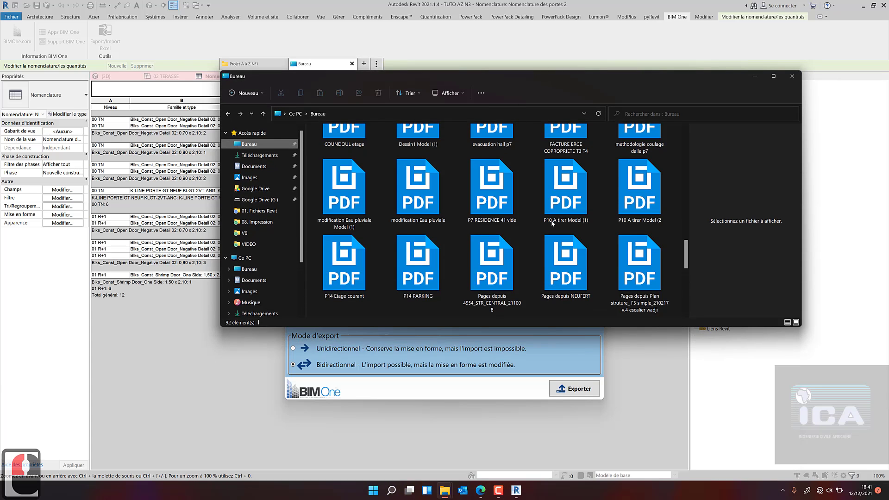
scroll(555, 228, up, 20)
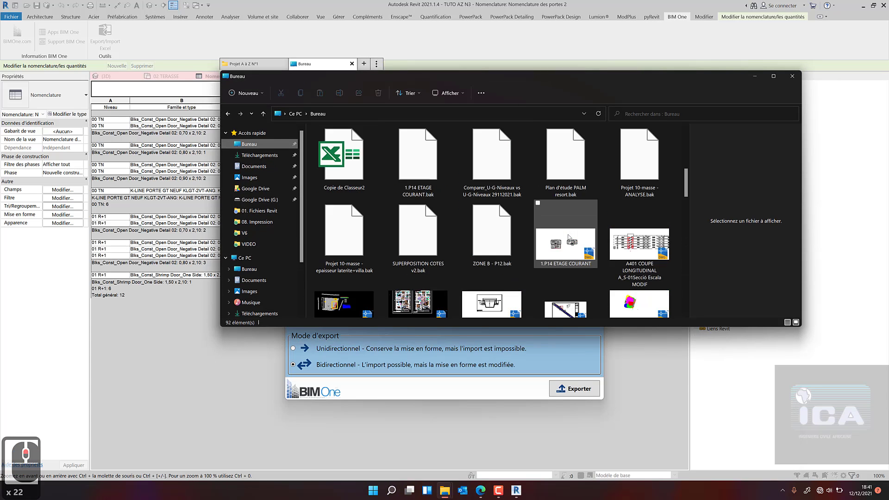
scroll(568, 233, up, 6)
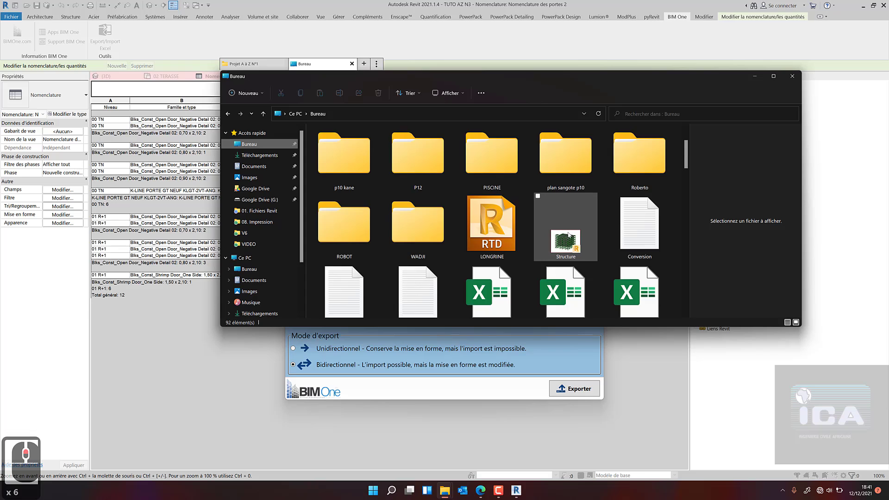
scroll(500, 245, down, 2)
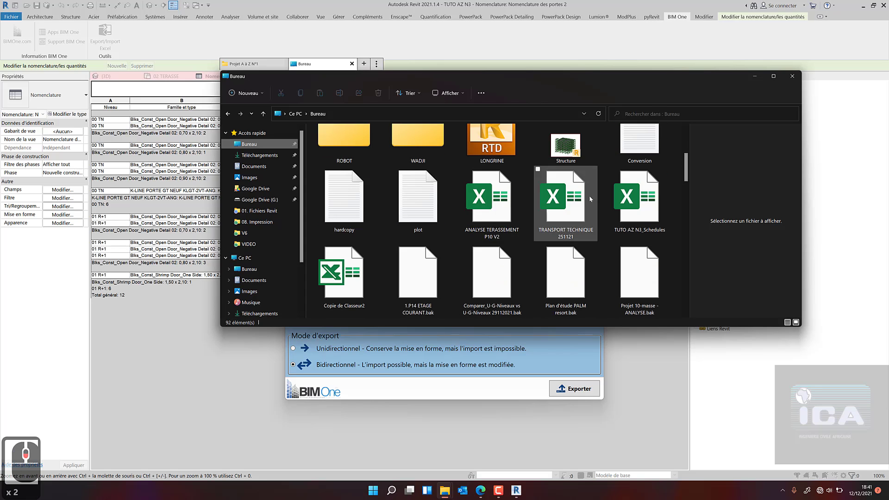
click(654, 218)
double_click(653, 218)
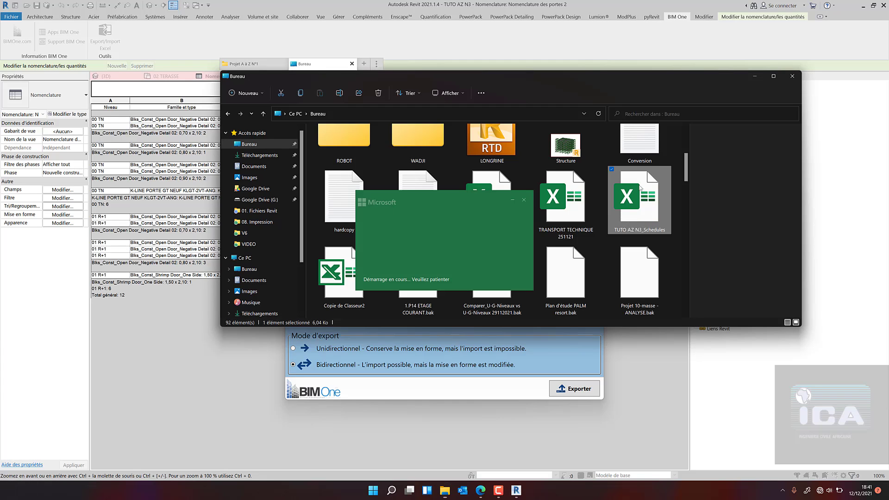
click(755, 76)
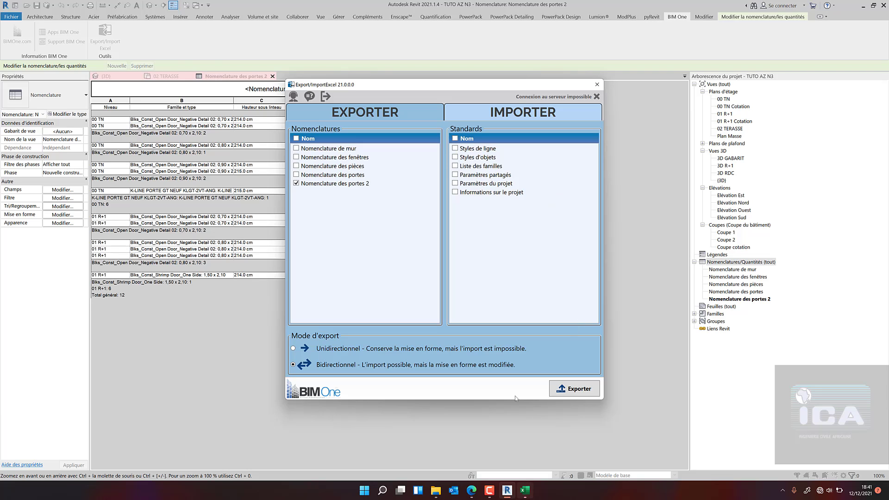
click(527, 492)
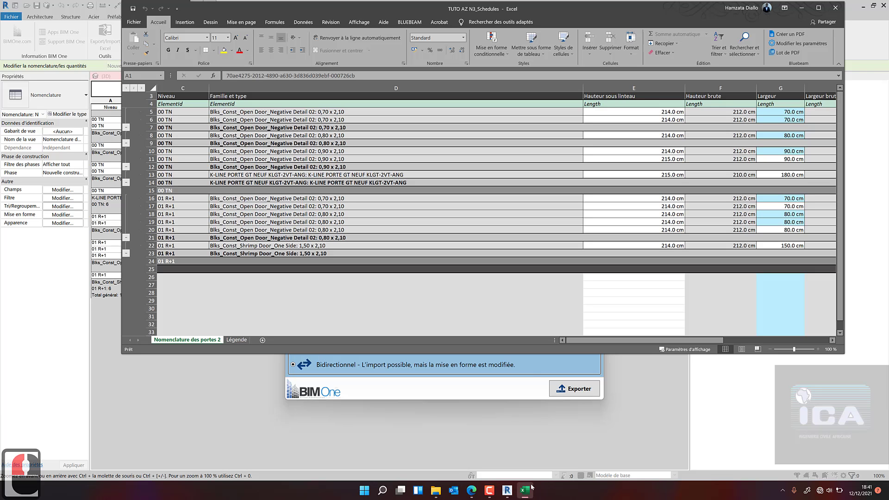
click(819, 8)
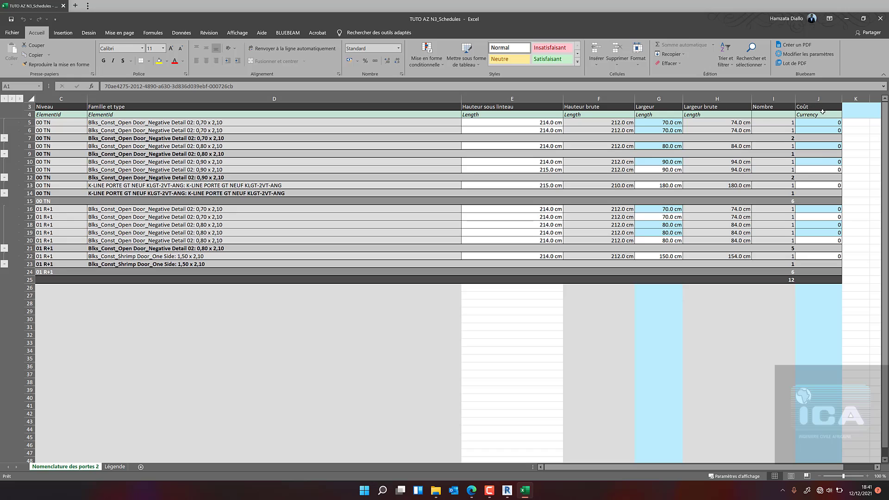
Try to enter a cost in cell J5 of the Coût column on the protected sheet.
click(819, 373)
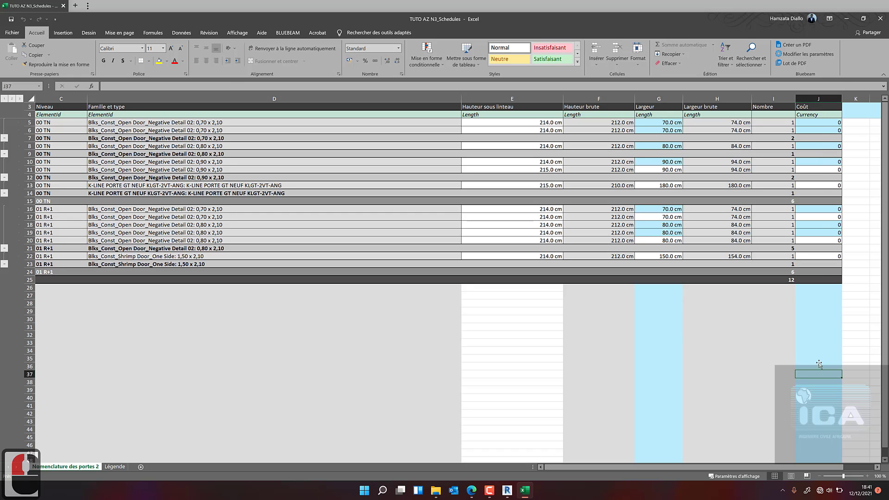
click(819, 334)
click(819, 311)
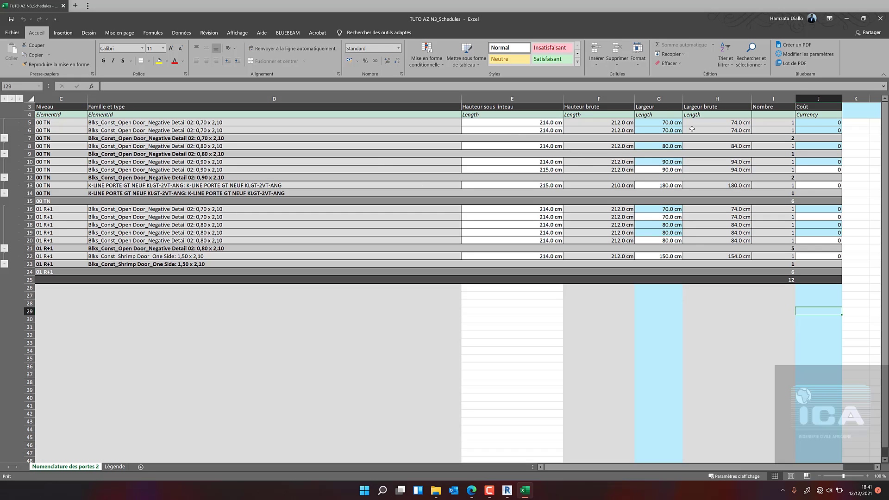
click(824, 124)
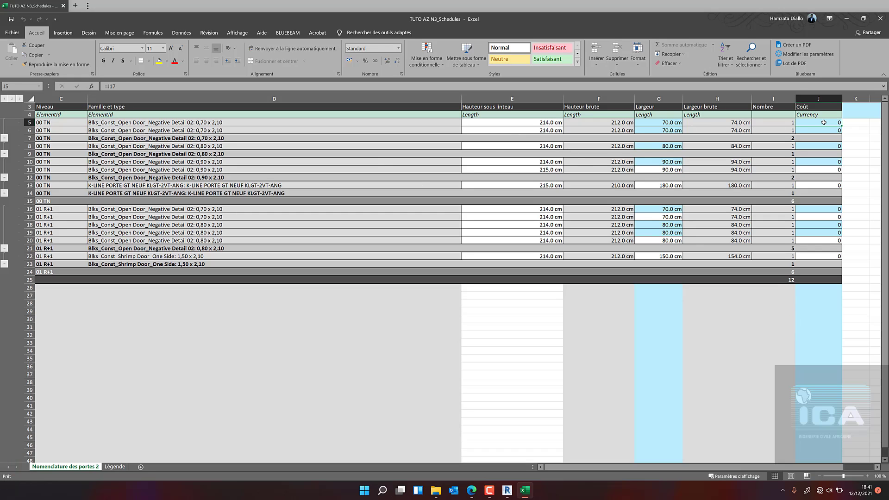
key(Caps_Lock)
key(2)
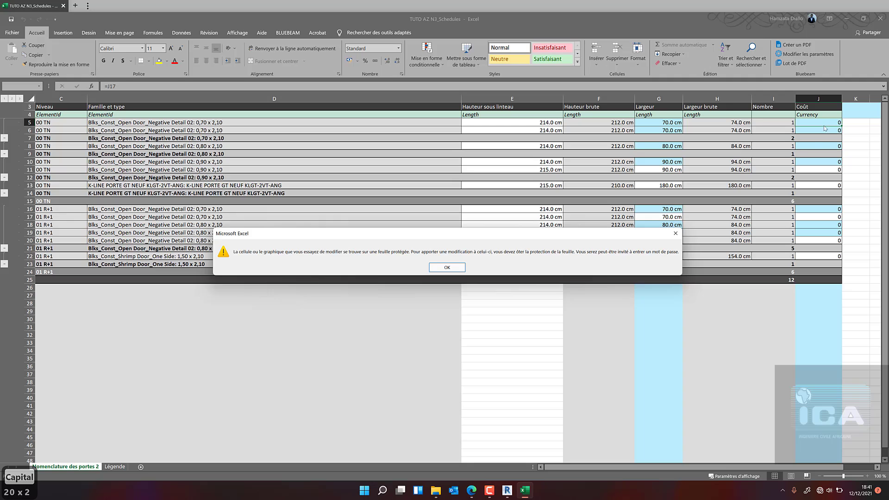
click(433, 268)
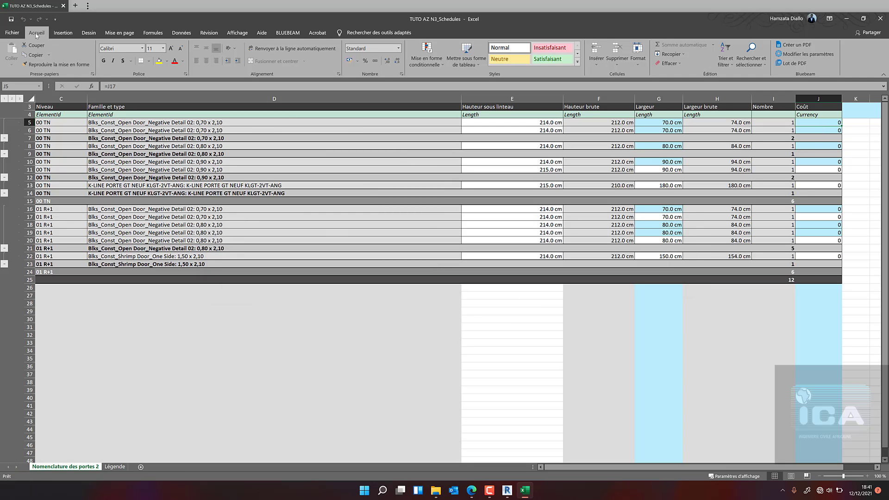
Remove the protection from the Nomenclature des portes 2 sheet and return to the worksheet.
click(14, 33)
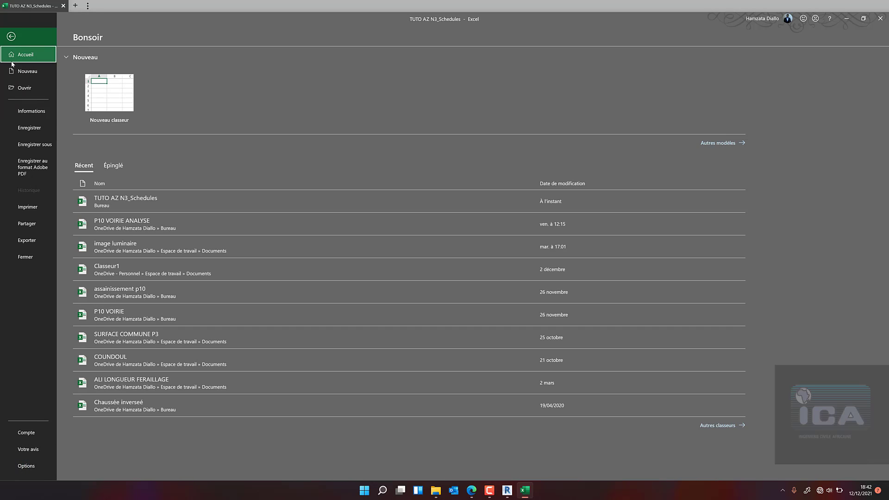
click(37, 111)
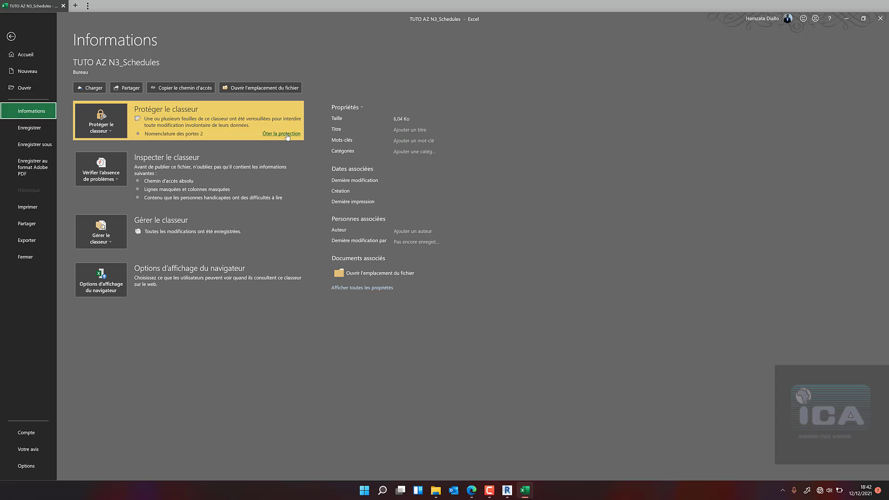
click(286, 134)
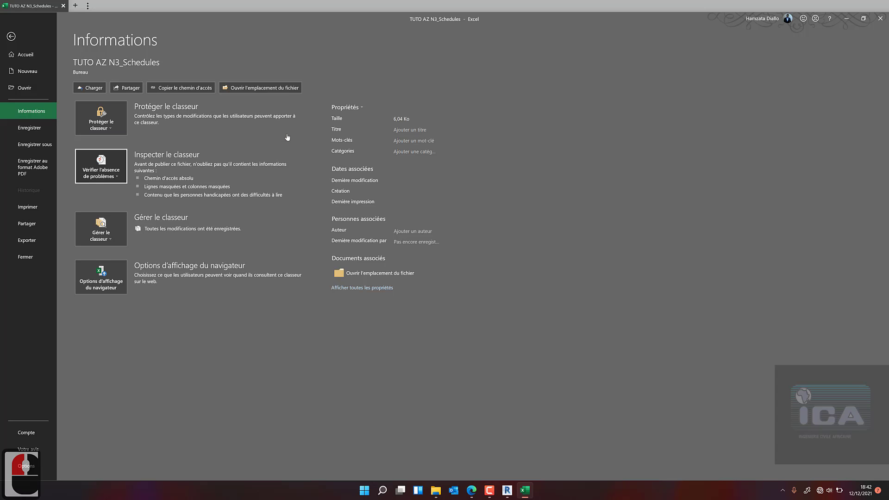
click(11, 37)
click(773, 374)
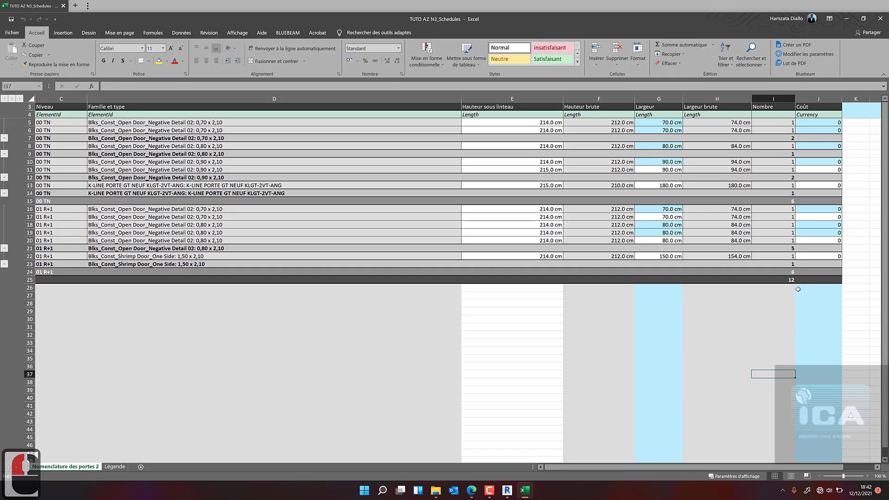
Set the Coût of the two 0,70 x 2,10 doors on level 00 TN, cells J5 and J6, to 10000.
click(830, 123)
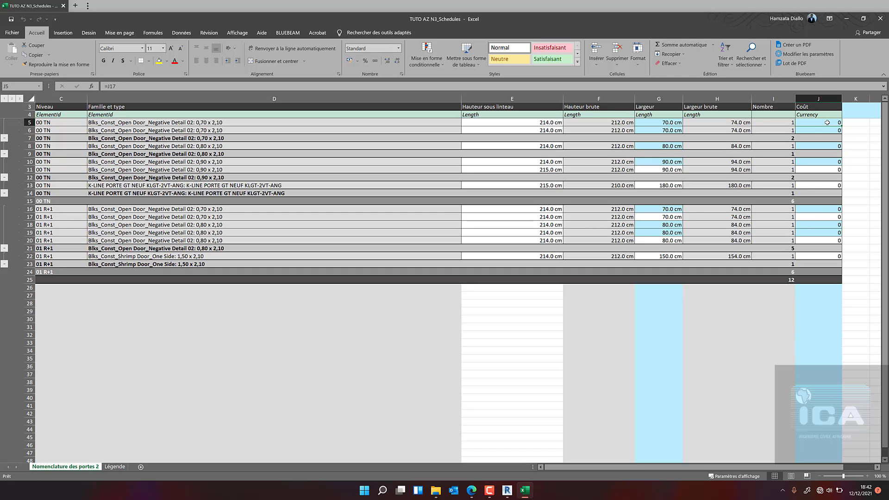
click(818, 122)
text(10000)
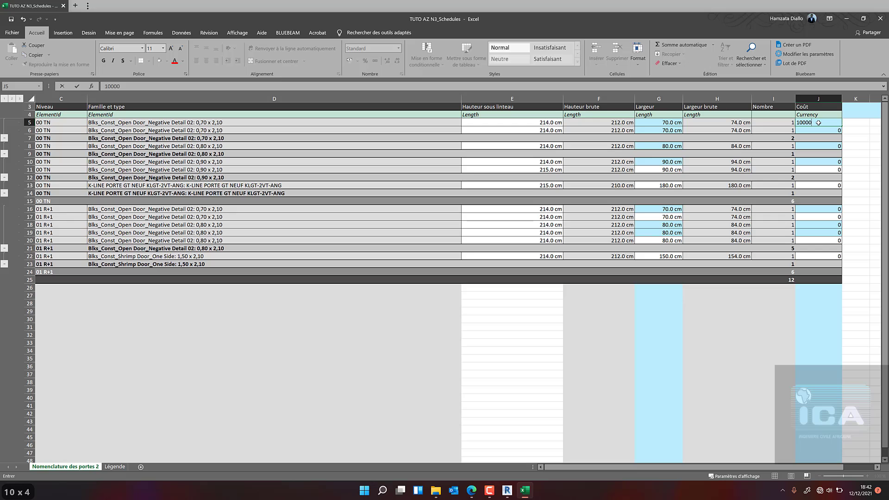
click(818, 130)
text(100)
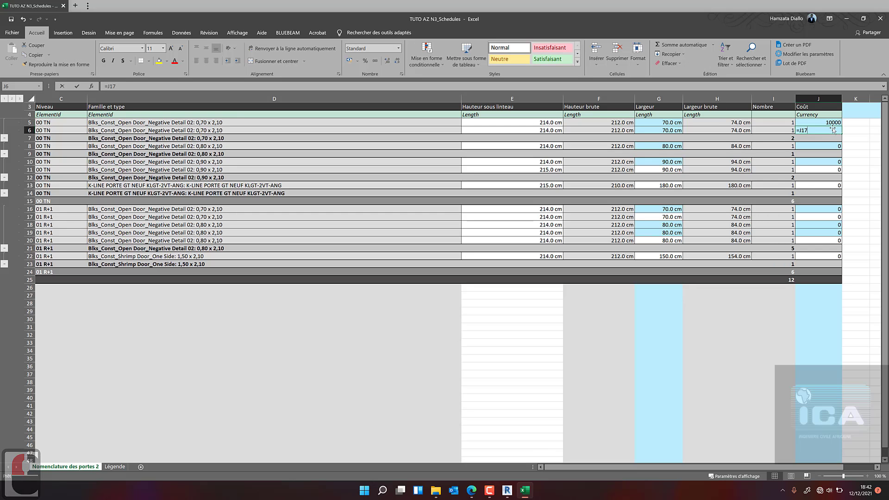
text(00)
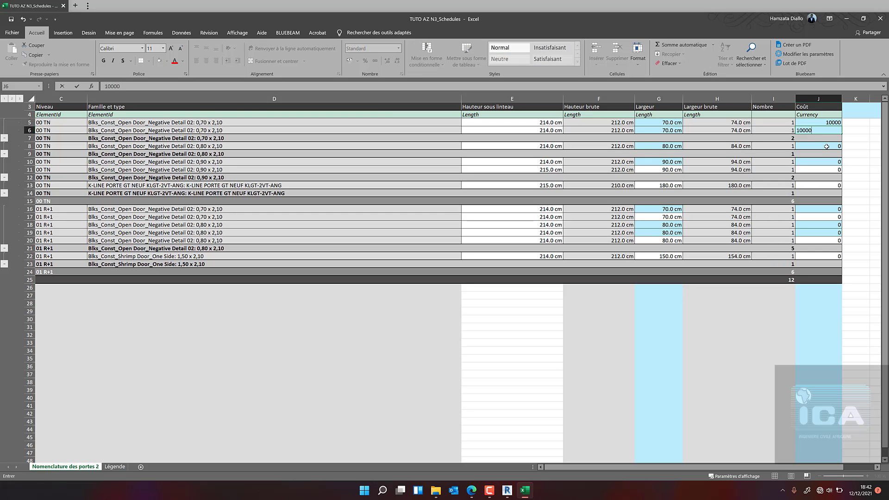
click(826, 146)
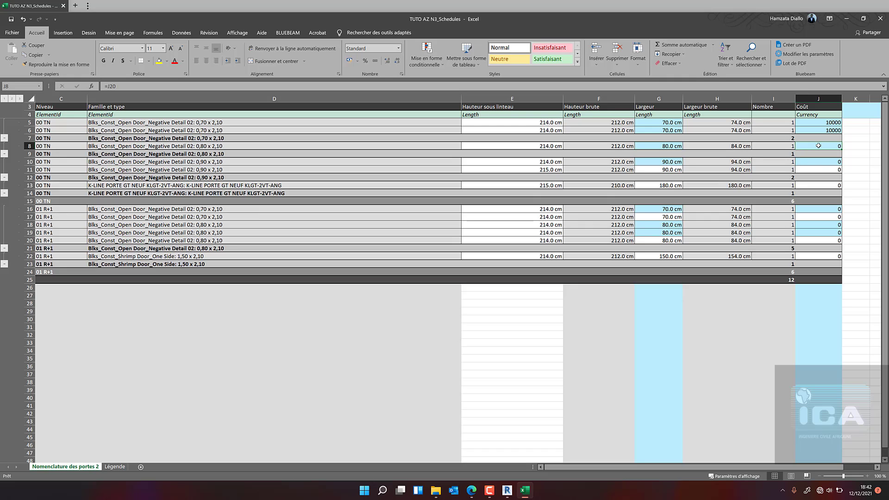
Examine the contents of the Coût cells for the 00 TN and 01 R+1 doors.
click(819, 162)
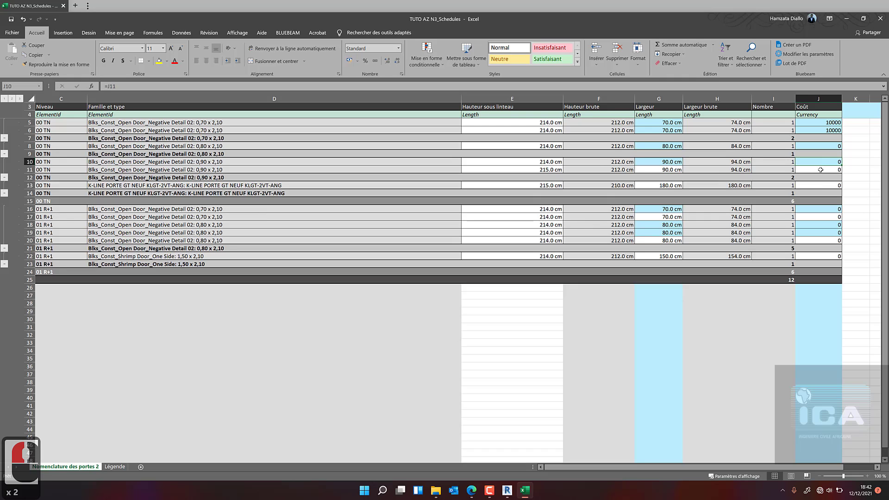
click(820, 169)
click(820, 187)
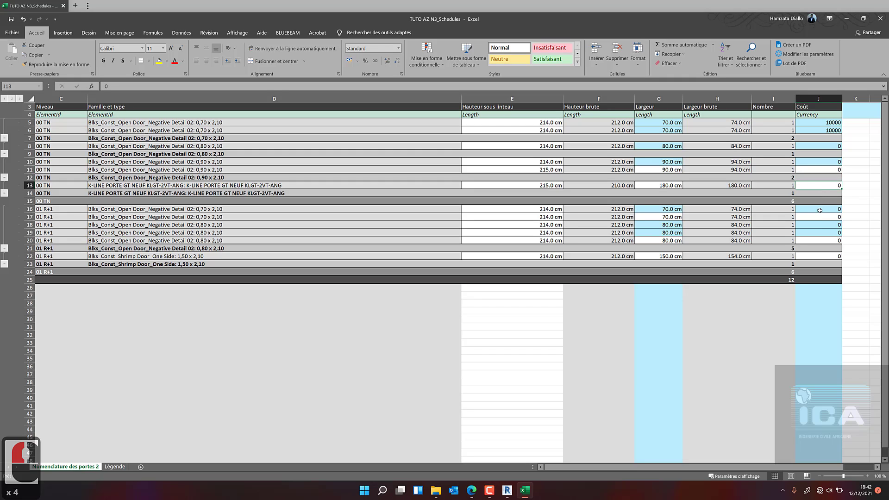
click(819, 211)
click(819, 224)
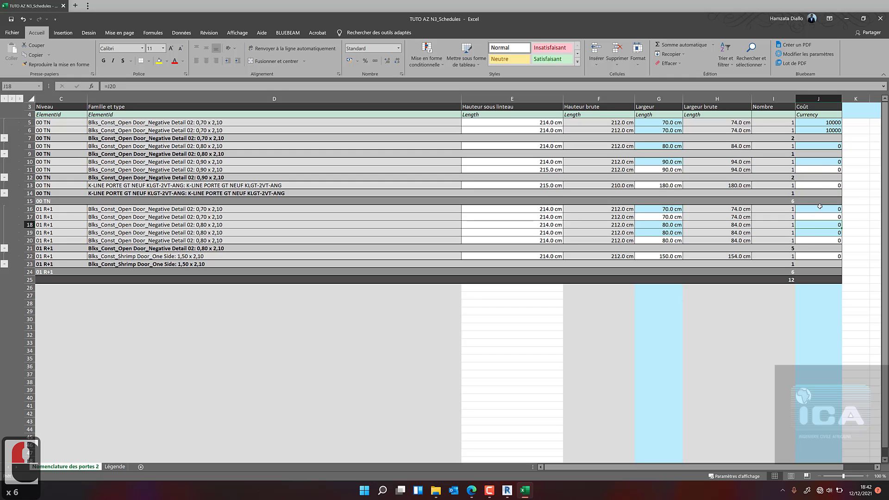
click(833, 122)
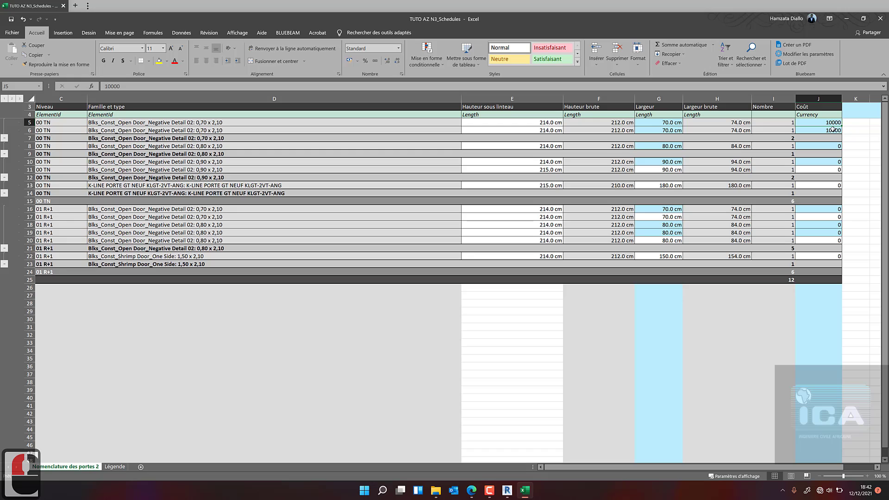
Set the Coût of the 00 TN doors in cells J8 and J10 to 10000.
click(830, 146)
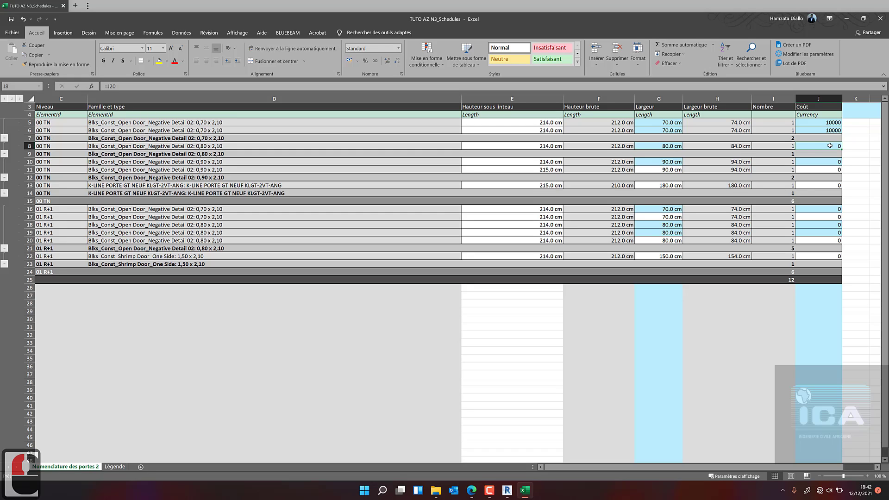
text(10000)
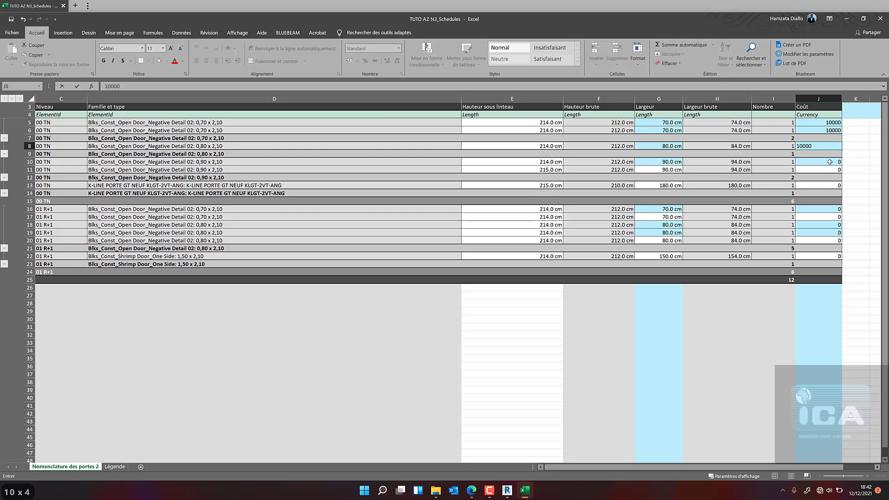
click(830, 162)
text(10000)
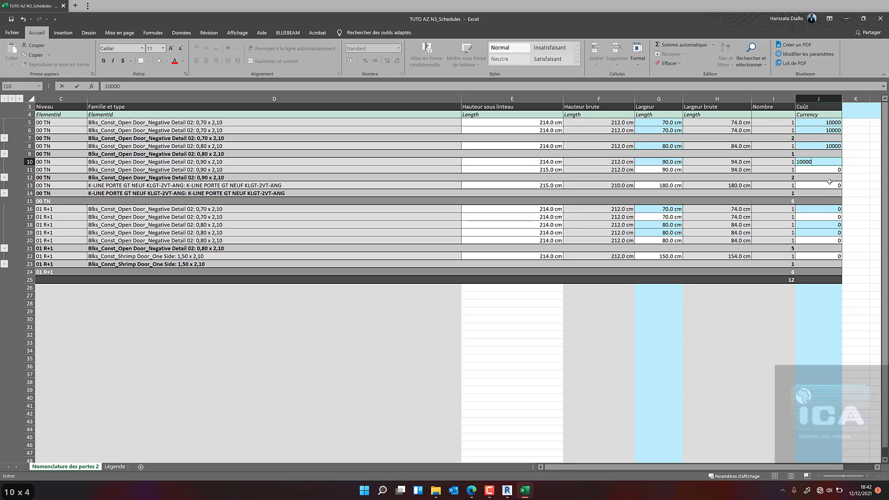
Set the Coût of the 01 R+1 doors in cells J16, J18 and J19 to 10000.
click(829, 209)
text(10000)
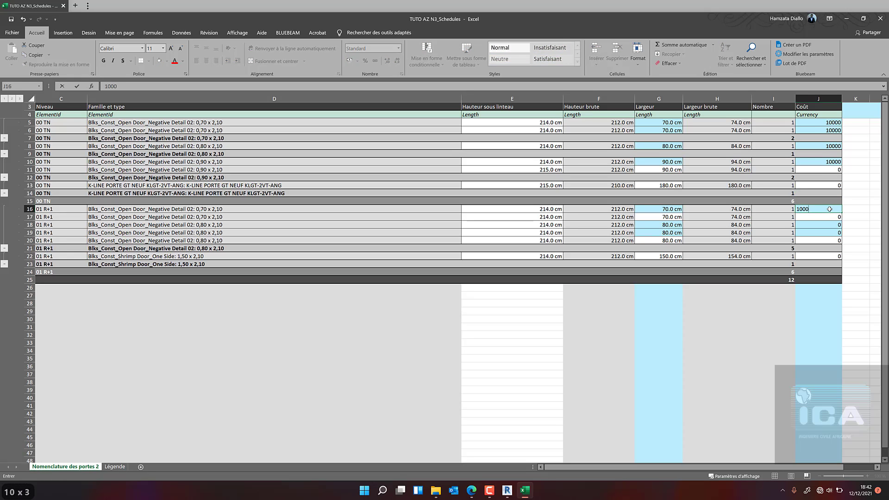
click(830, 224)
text(1000)
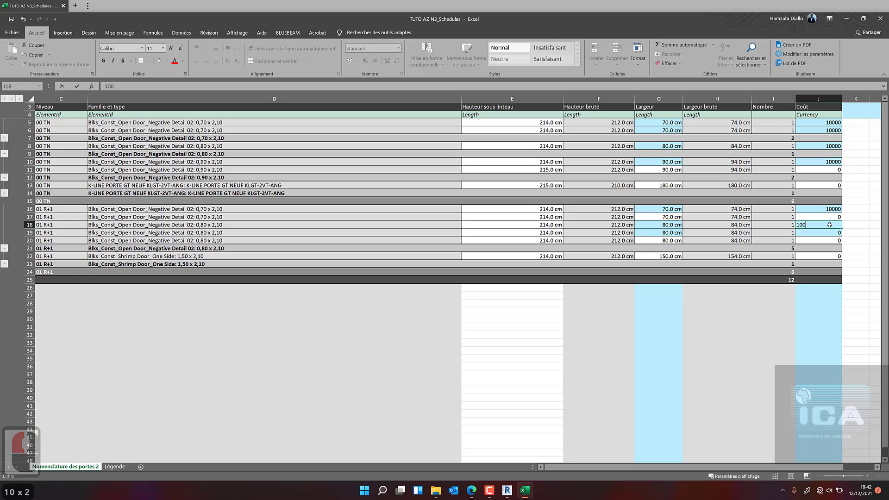
text(0)
click(829, 233)
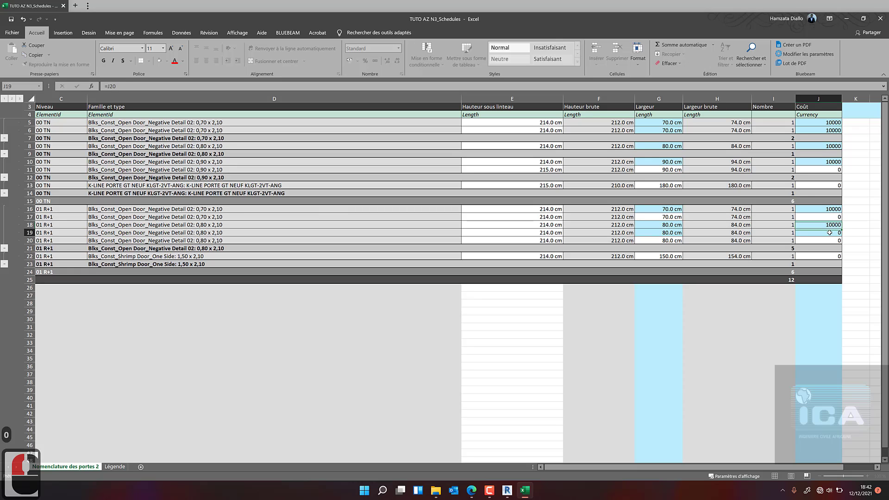
text(=J20100000)
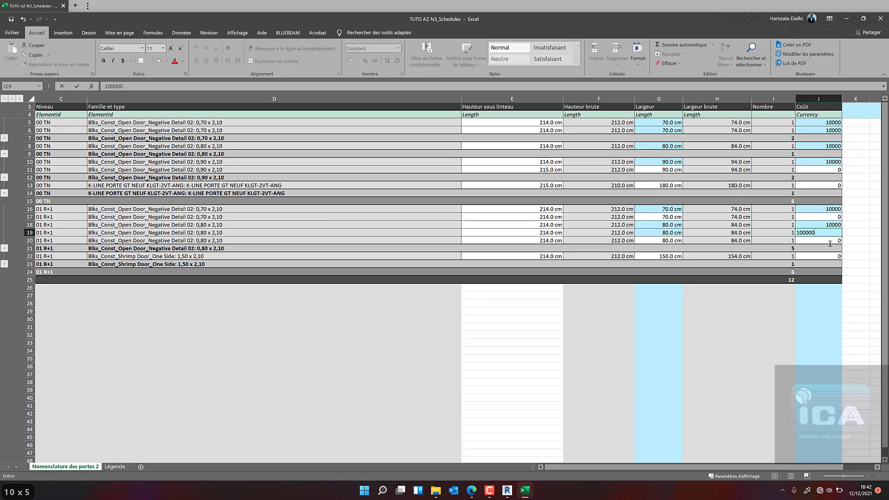
key(BackSpace)
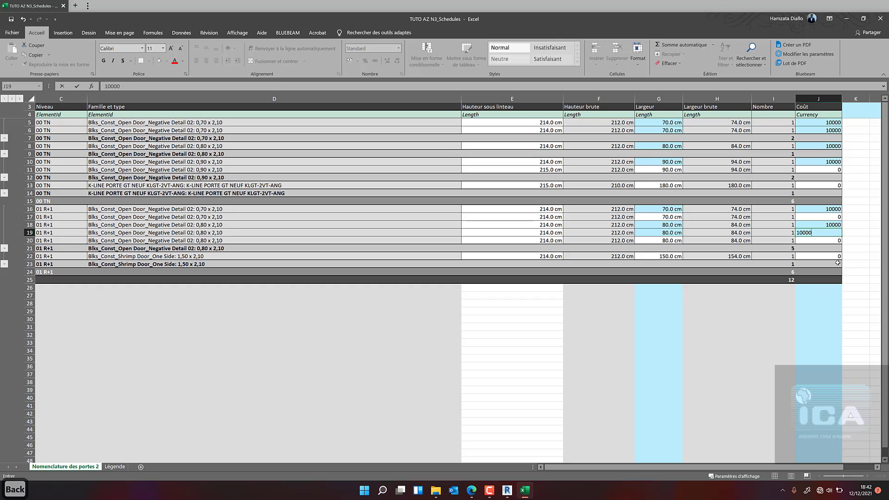
click(871, 283)
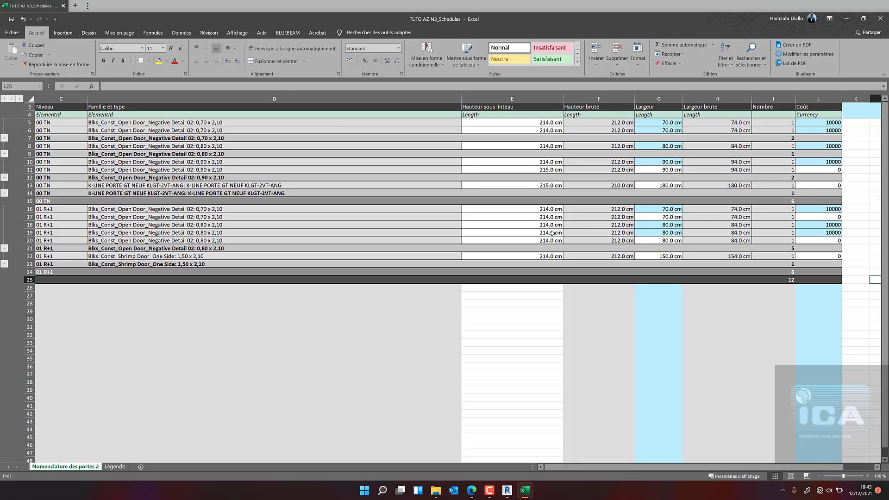
Set the Hauteur sous linteau of the 00 TN doors in cells E5, E6, E8 and E10 to 215.
click(540, 122)
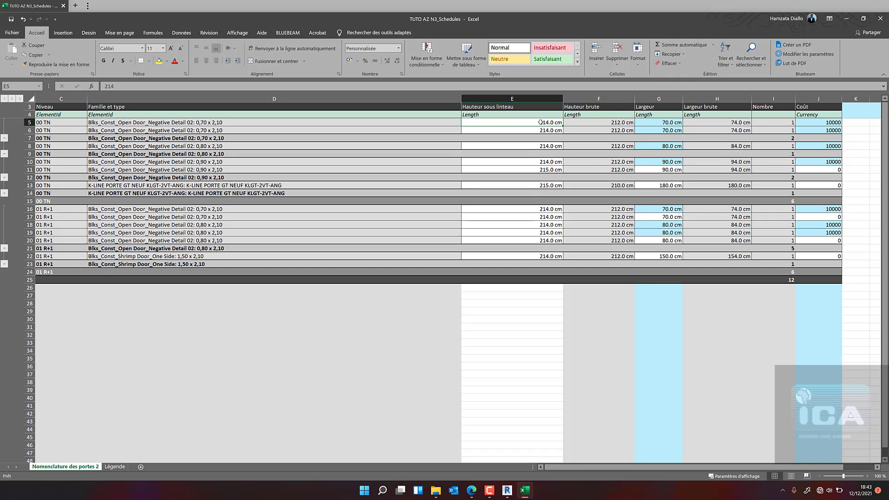
text(215)
click(540, 130)
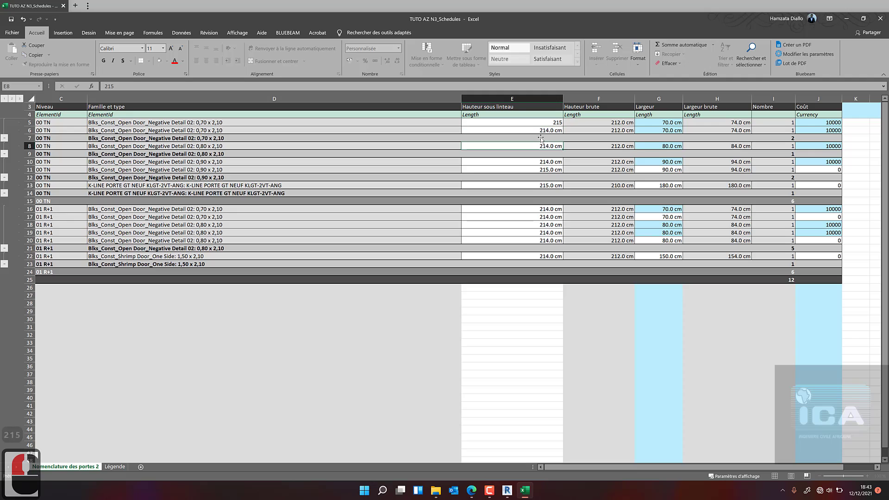
text(215)
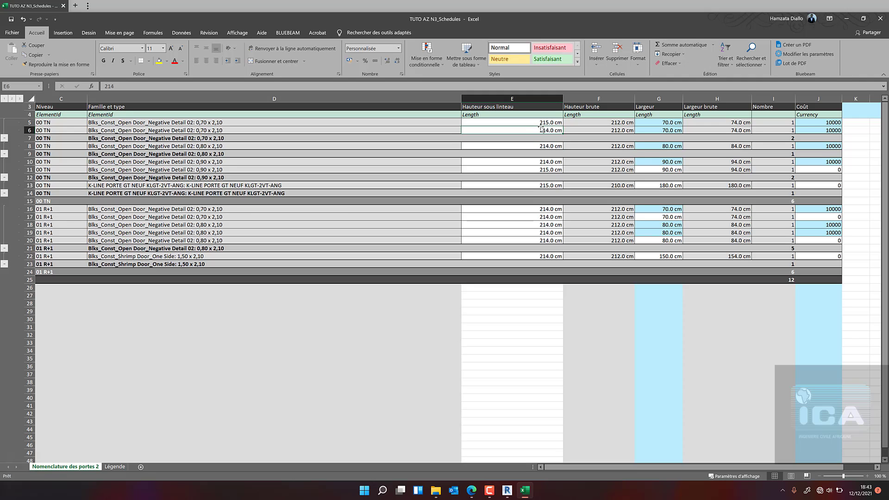
click(541, 146)
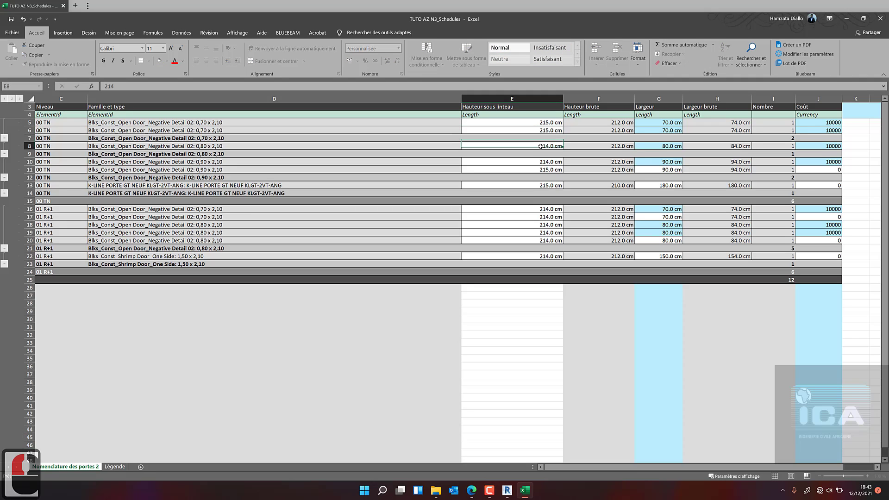
text(215)
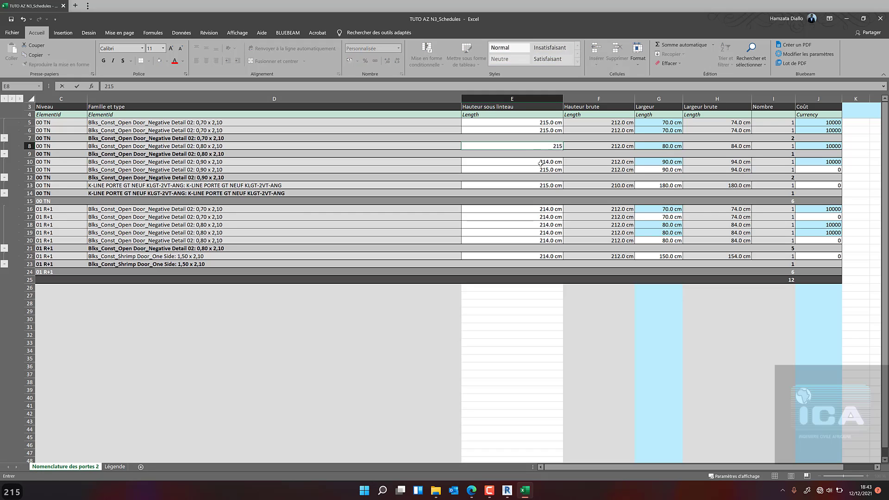
click(540, 162)
text(215)
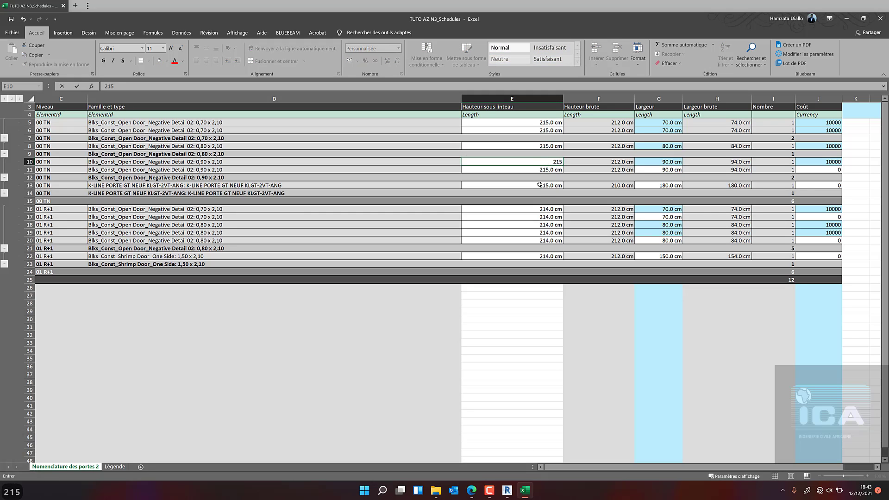
Set the Hauteur sous linteau of the 01 R+1 doors to 215, filling E16 down to E20 and entering it in E22.
click(540, 209)
text(215)
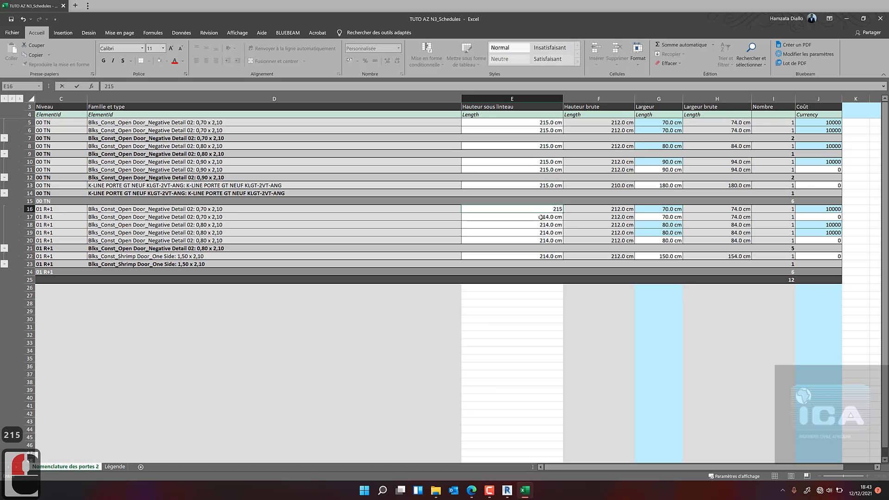
click(540, 217)
click(545, 210)
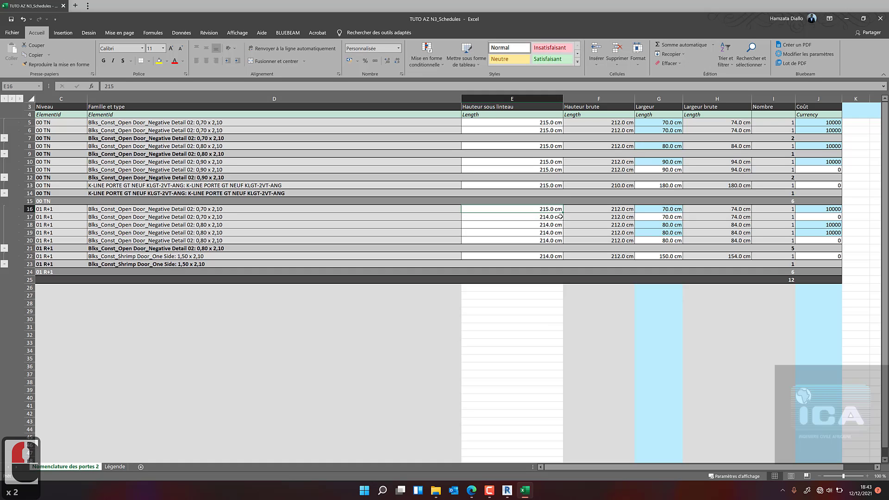
drag(562, 213, 562, 241)
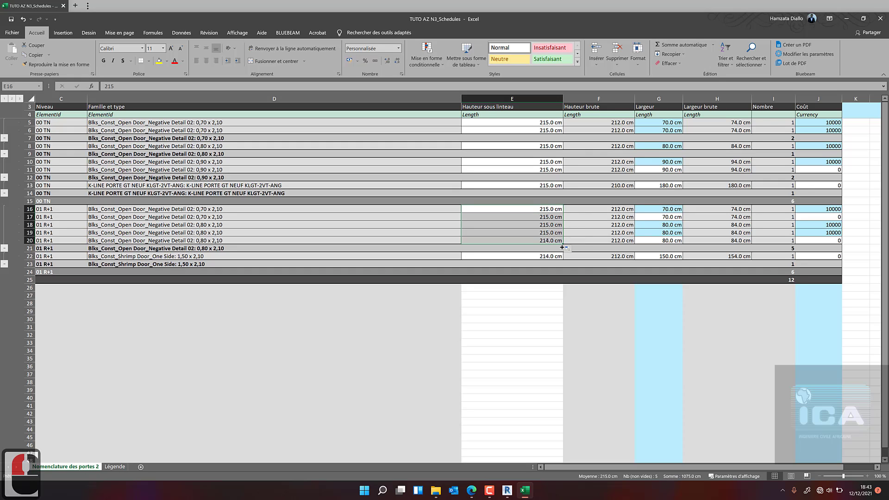
click(550, 257)
text(215)
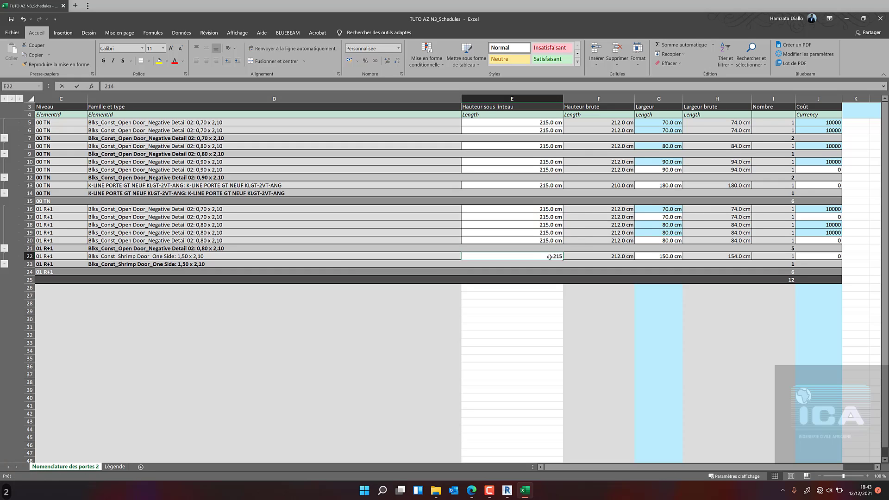
click(547, 287)
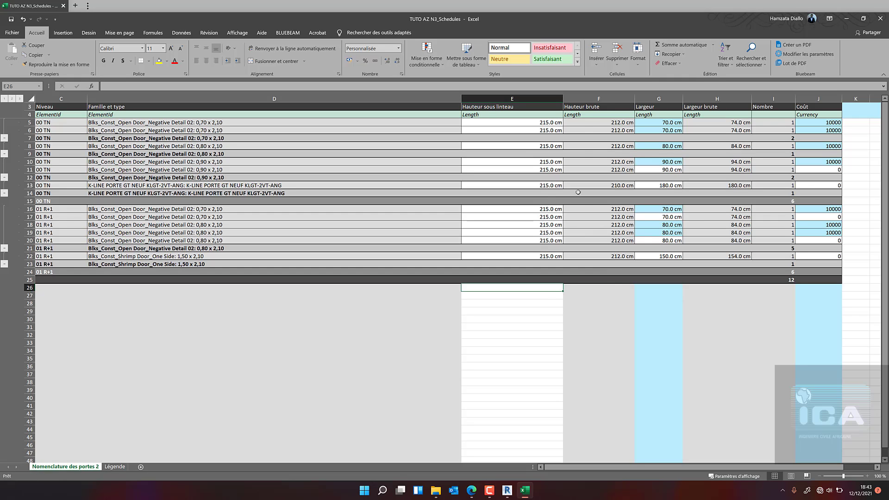
click(526, 334)
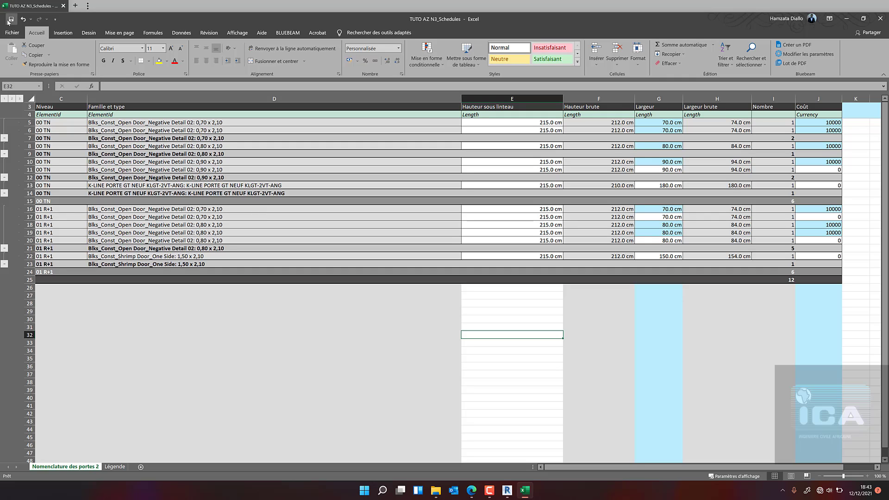
Save the workbook, close Excel and dismiss the Export/ImportExcel window in Revit.
click(9, 20)
click(873, 17)
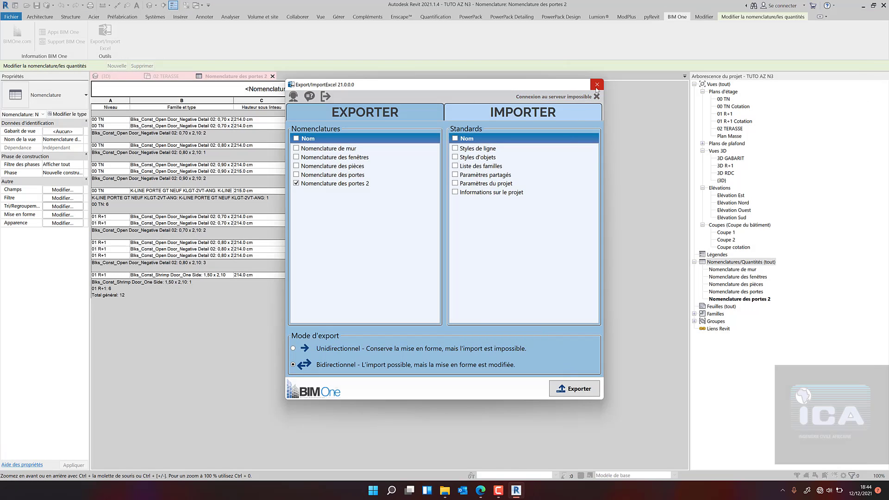
click(597, 85)
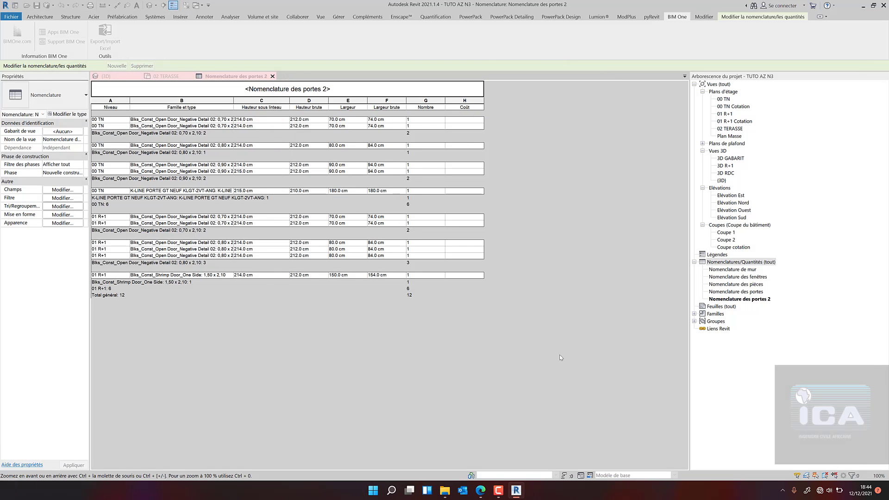
Reopen the BIM One Excel export/import tool and try to export Nomenclature des portes 2 in bidirectional mode.
click(681, 17)
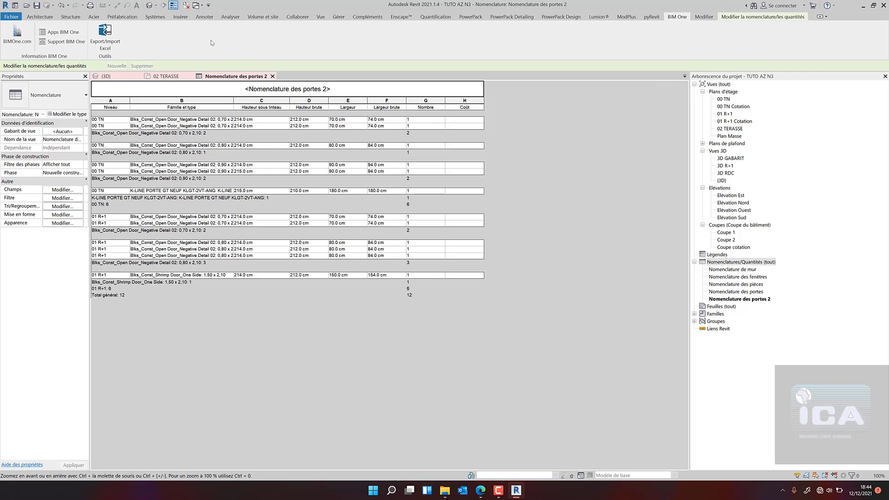
click(105, 36)
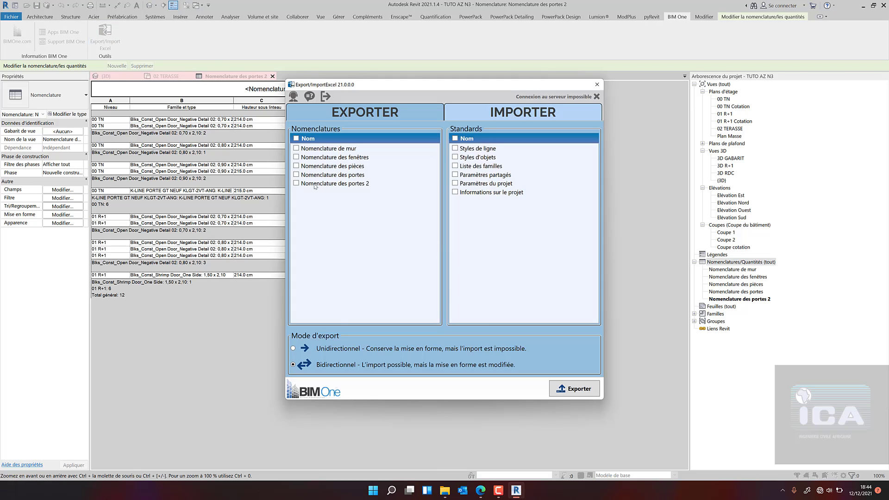
click(314, 184)
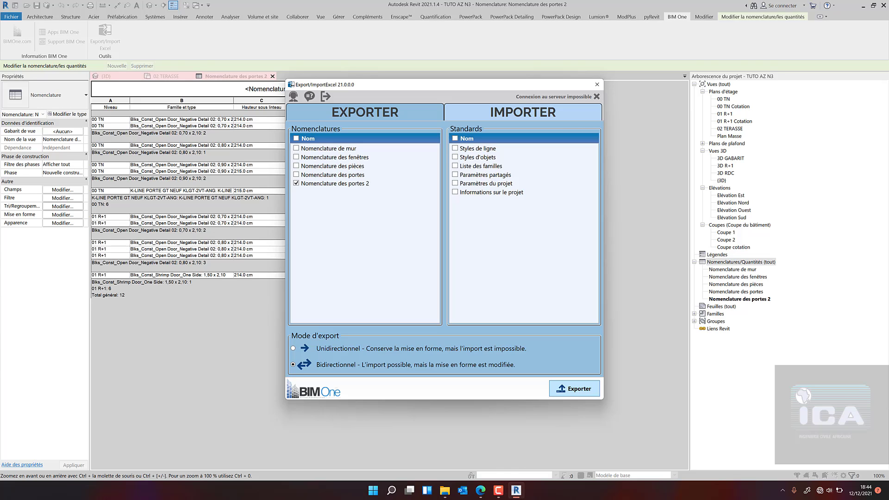
click(575, 388)
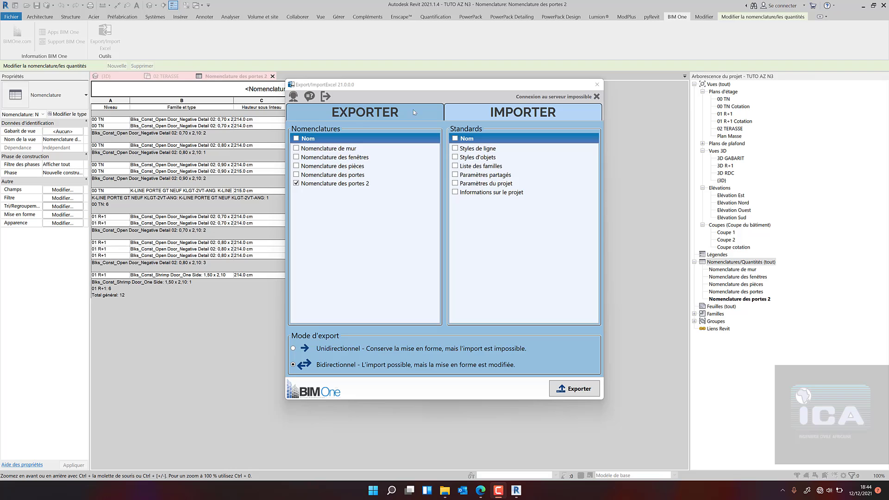
Switch to importing and load the TUTO AZ N3_Schedules workbook from the Bureau folder.
click(524, 116)
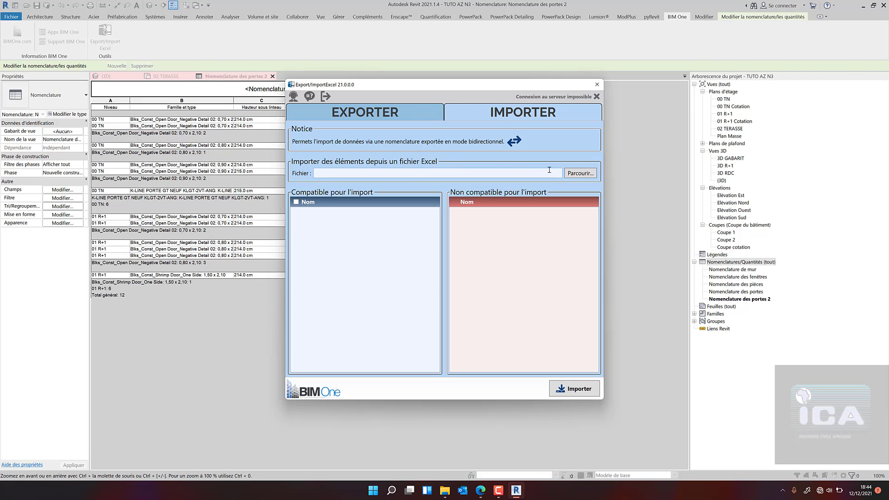
click(570, 174)
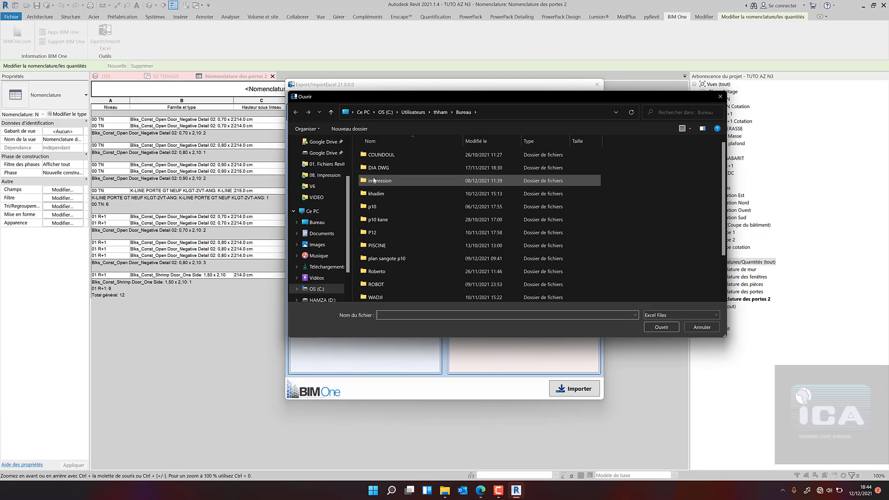
scroll(325, 147, up, 4)
scroll(325, 147, up, 1)
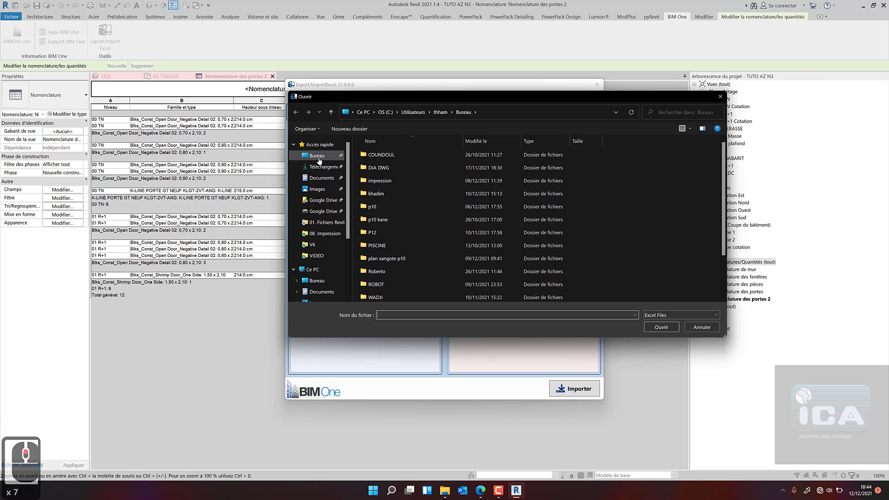
click(320, 157)
scroll(417, 205, down, 6)
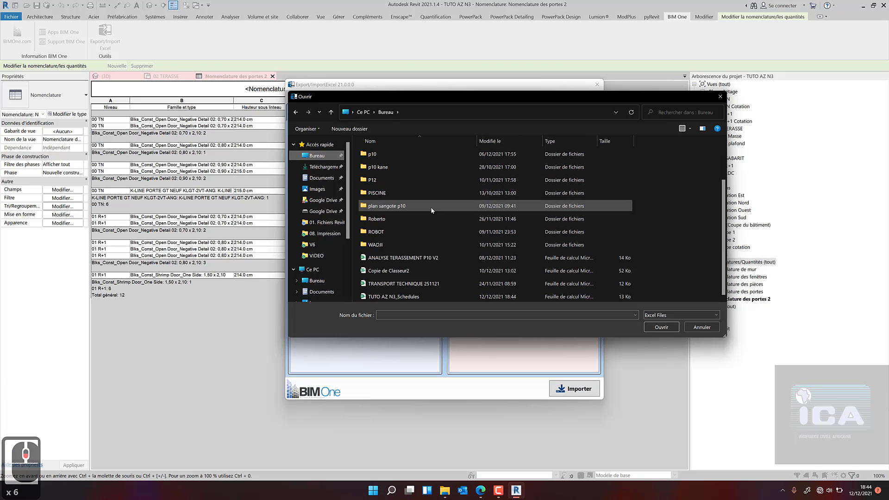
click(411, 298)
double_click(412, 298)
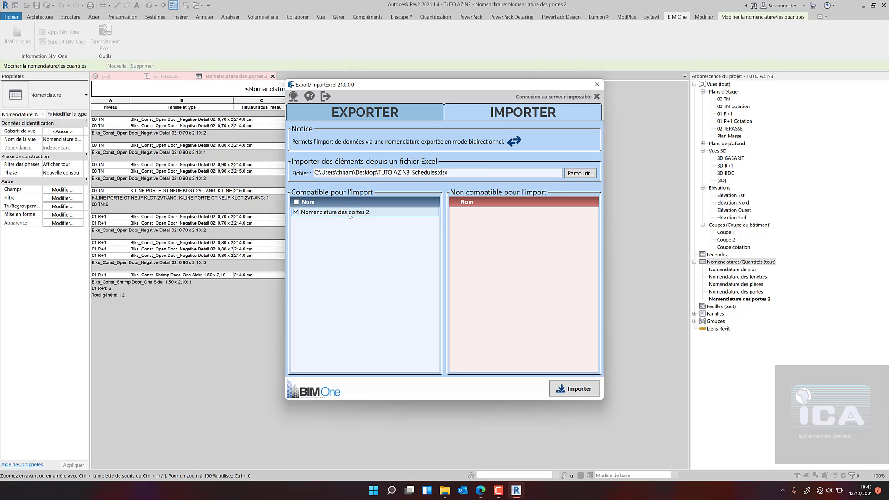
Import the Nomenclature des portes 2 data into the project and close the Export/ImportExcel window.
click(582, 391)
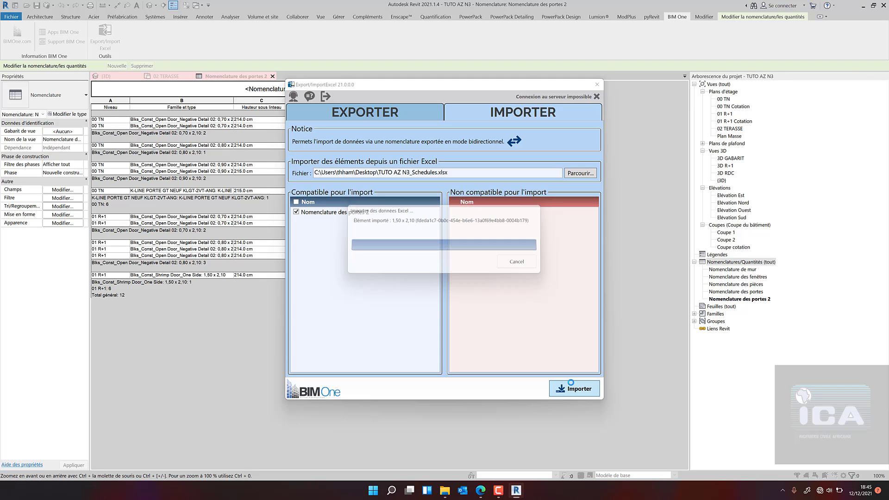
click(506, 264)
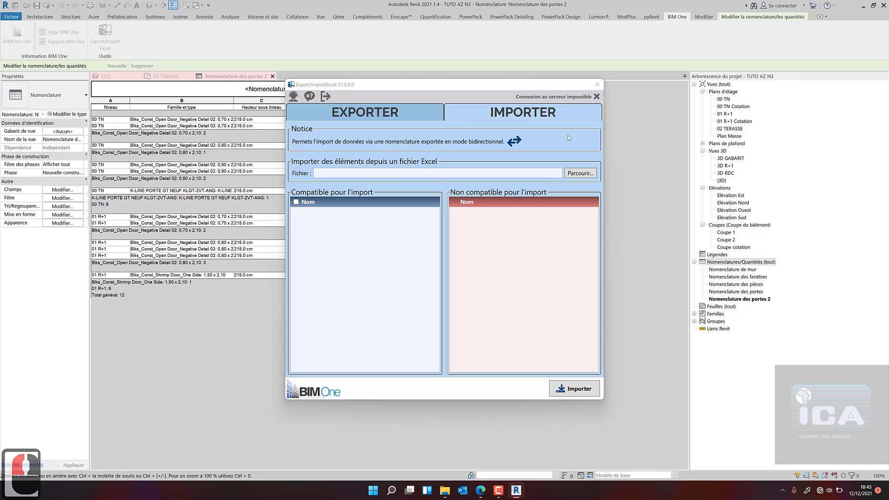
click(597, 84)
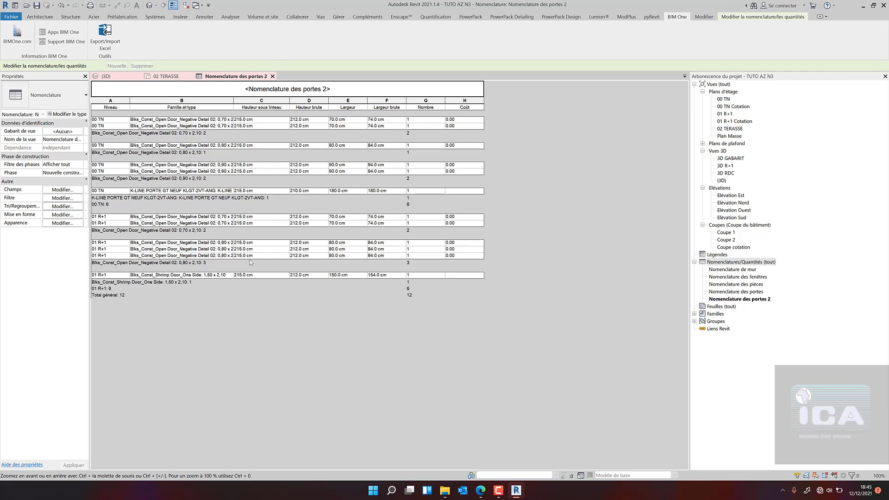
Examine the Coût cells of the 00 TN and 01 R+1 doors in the Revit schedule.
click(467, 120)
click(468, 128)
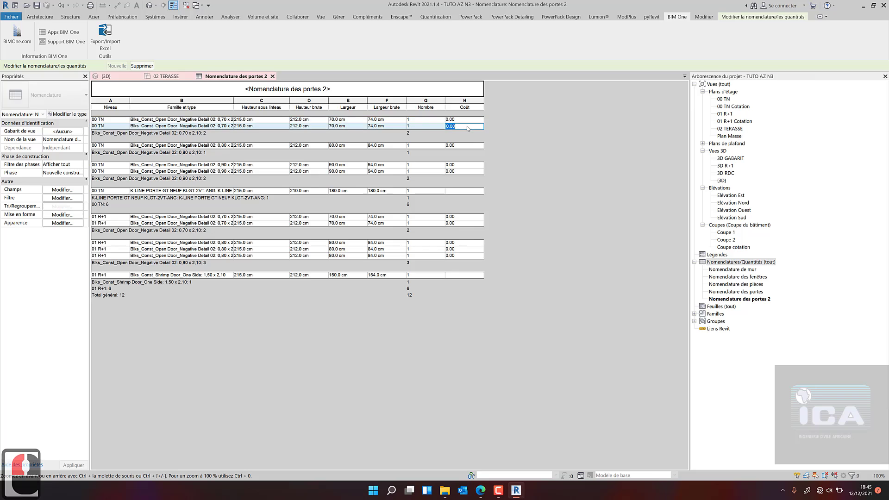
click(467, 145)
click(467, 172)
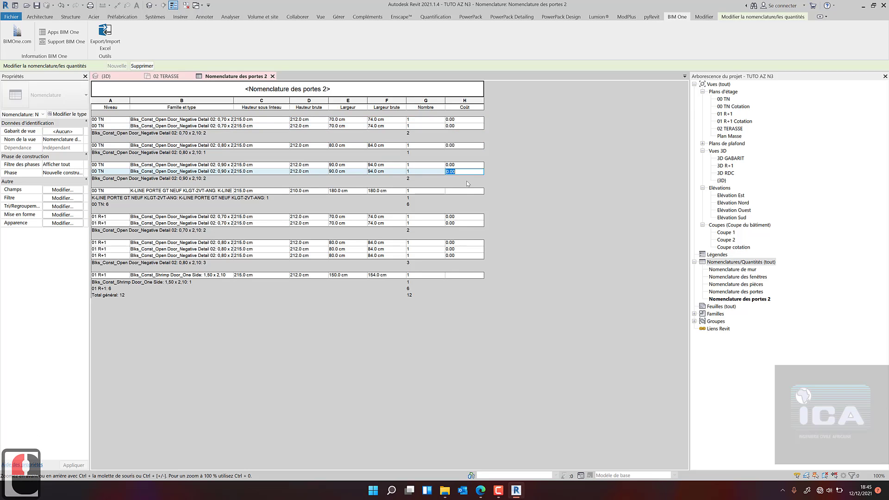
click(468, 243)
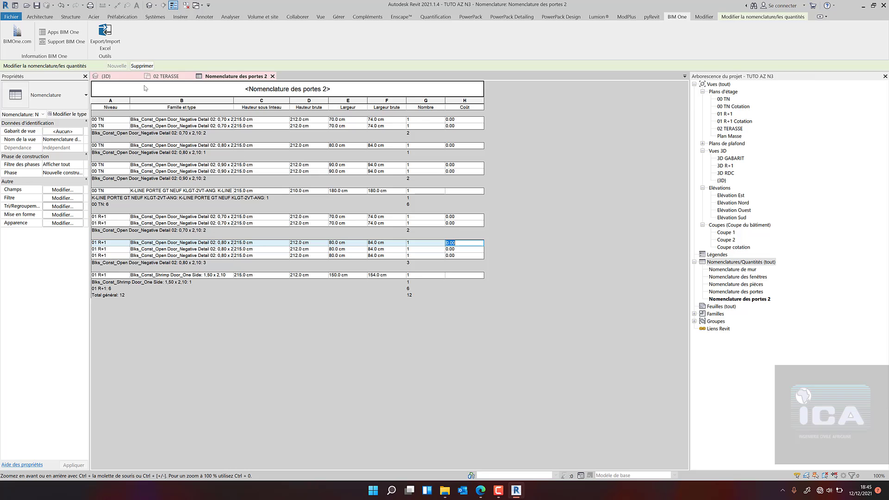
Switch to the {3D} view without saving the project and select the ground-floor 0,90 x 2,10 door beside the car.
click(118, 77)
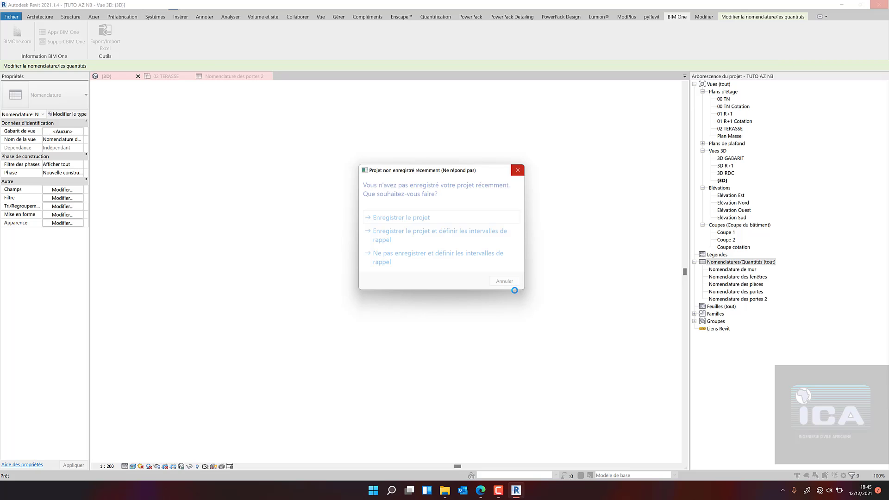
mouse_move(515, 494)
click(517, 170)
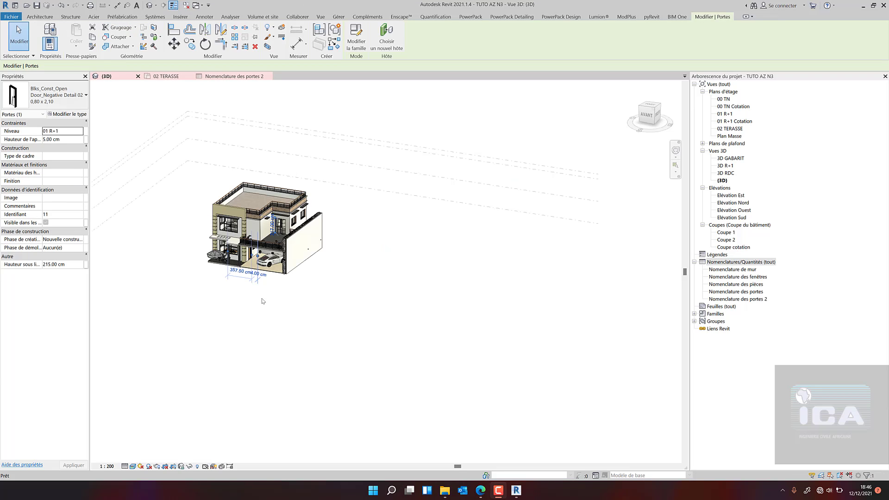
scroll(251, 260, up, 10)
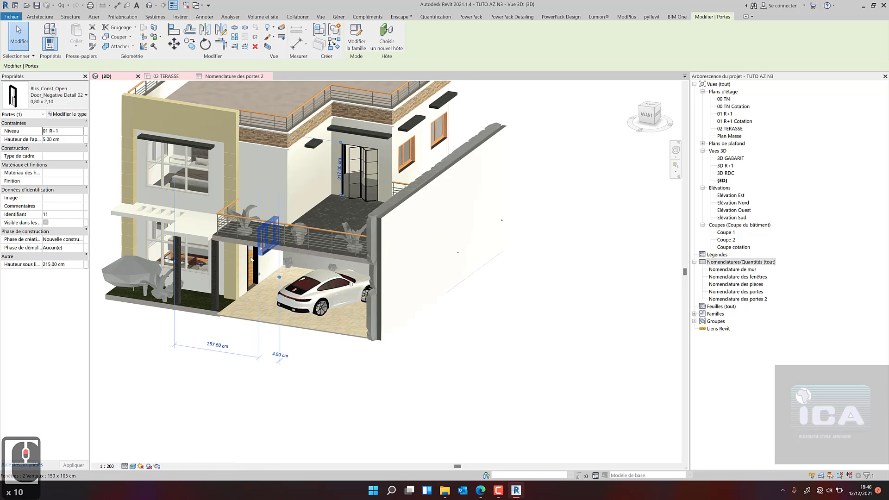
scroll(251, 260, up, 3)
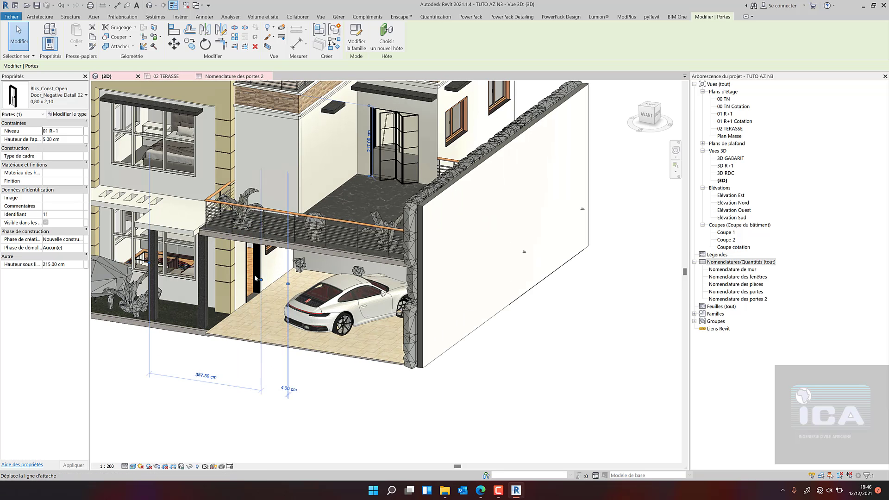
click(255, 278)
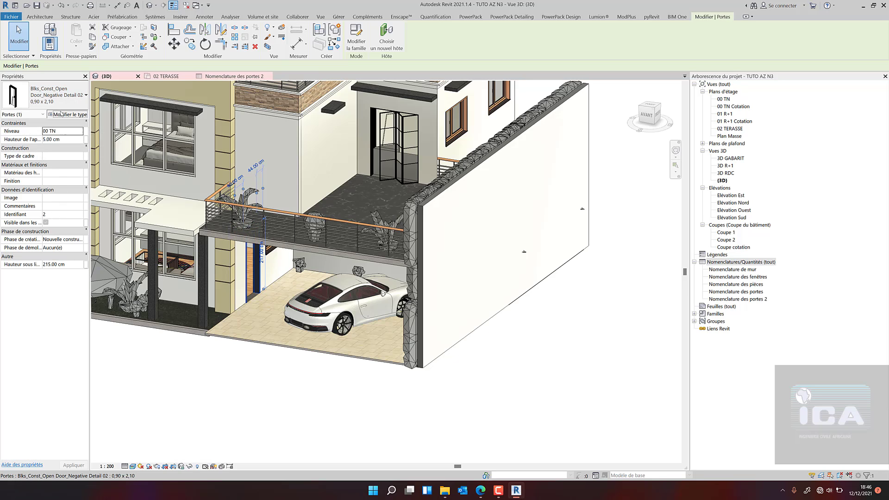
Set the Coût type parameter of the selected 0,90 x 2,10 door to 10000 and apply it.
click(68, 114)
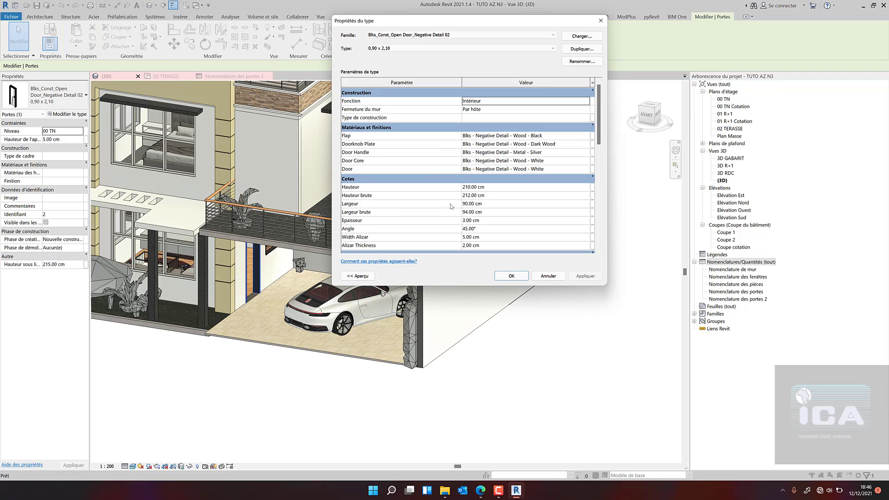
scroll(498, 203, down, 6)
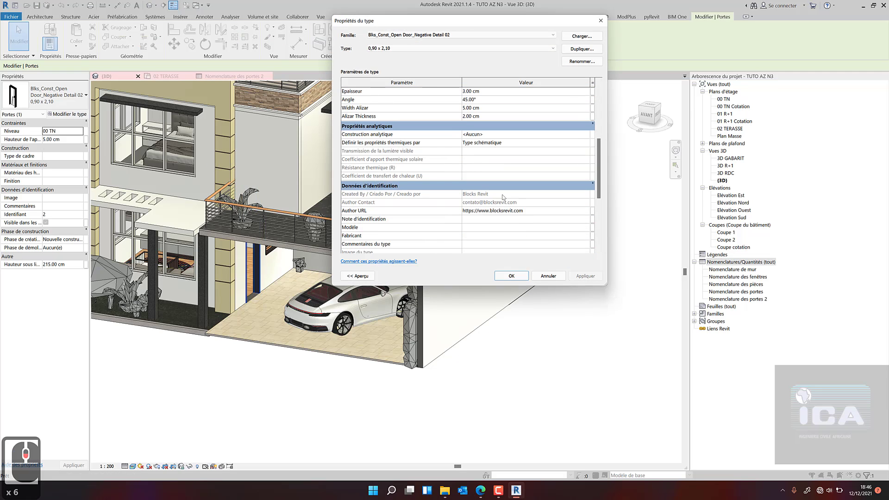
scroll(503, 196, down, 6)
scroll(502, 196, down, 2)
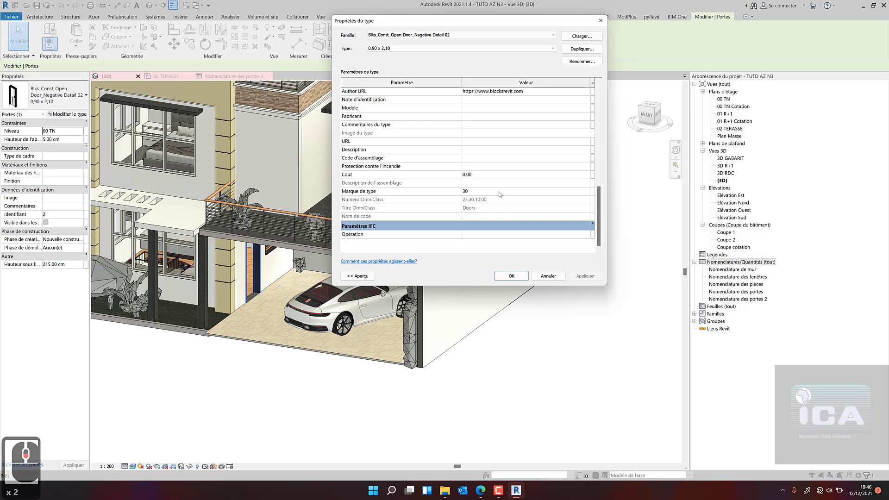
click(487, 180)
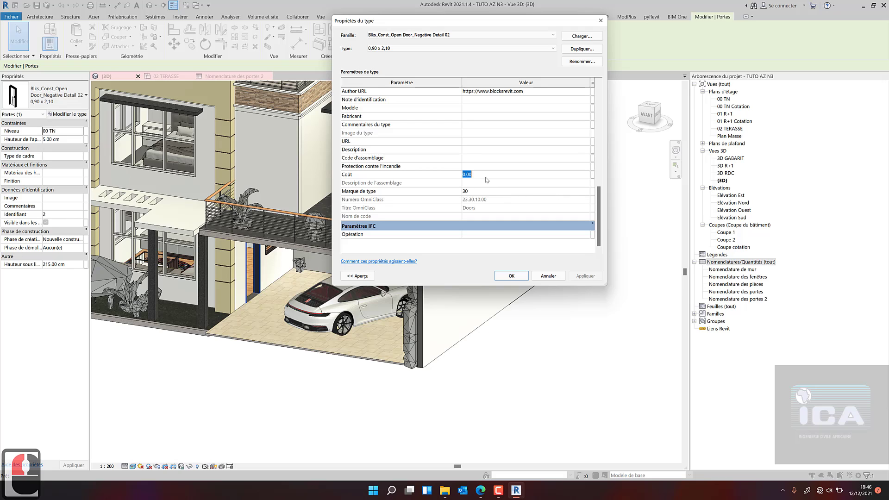
text(10)
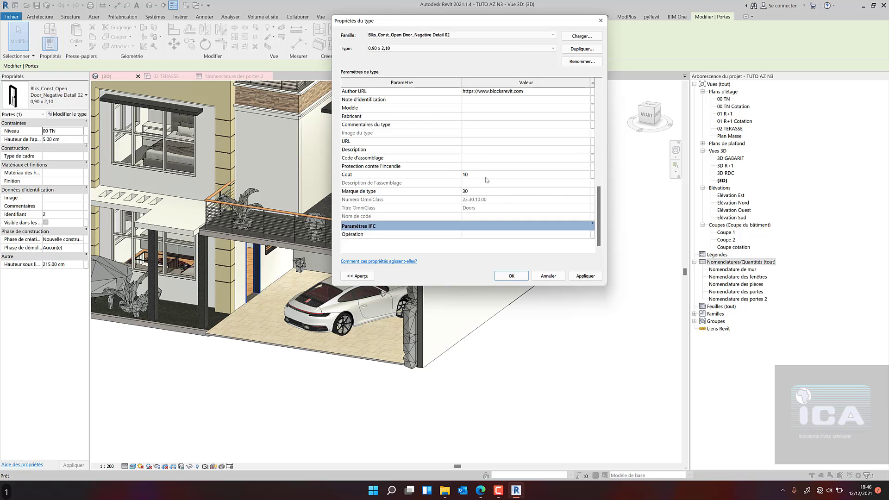
text(000)
click(585, 276)
click(513, 277)
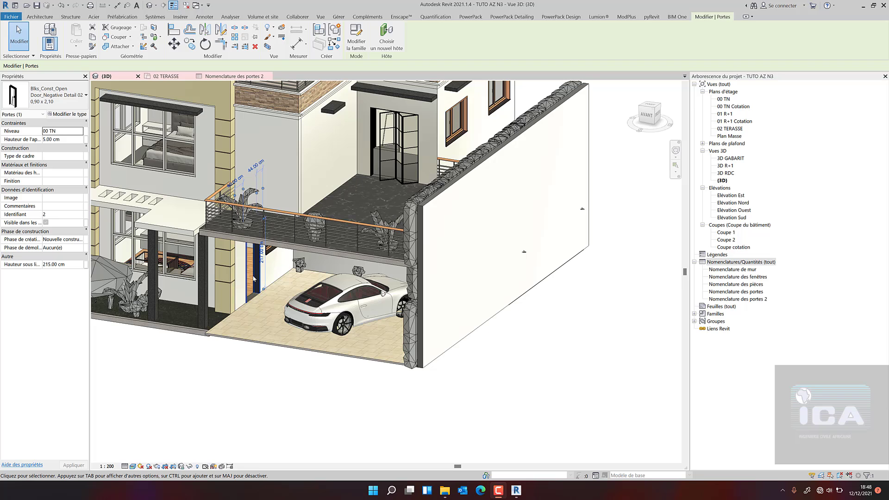
In Nomenclature des portes 2, set the Coût field's calculation to Calculer les totaux.
click(250, 78)
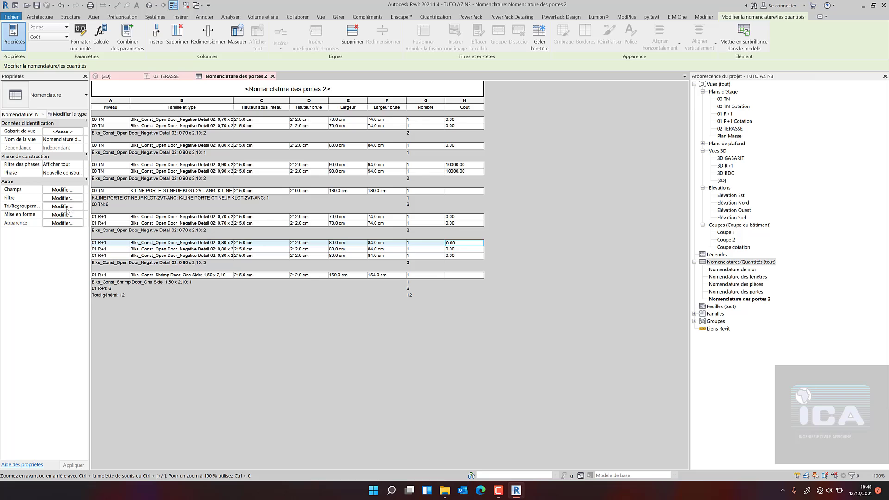
click(57, 206)
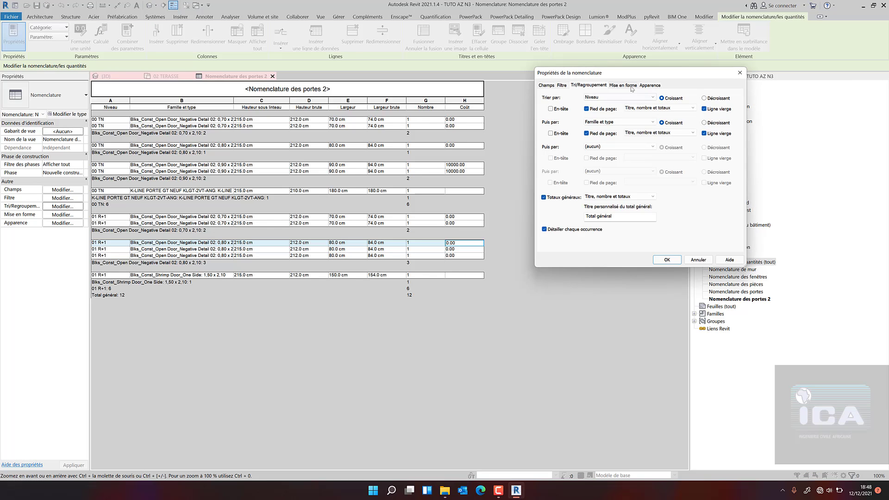
click(624, 86)
click(554, 140)
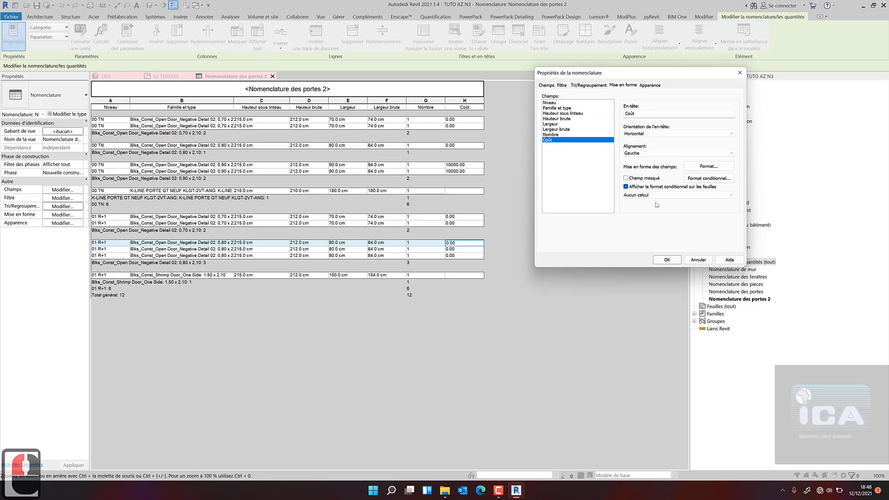
click(648, 195)
click(643, 207)
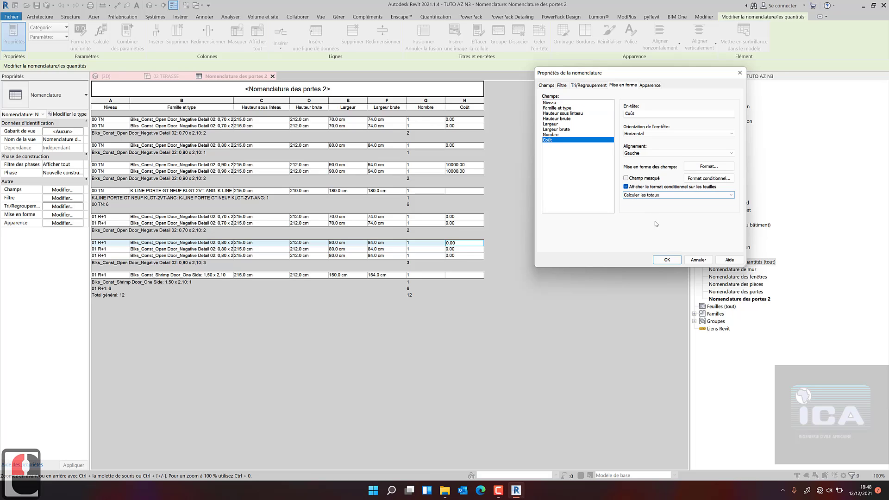
click(667, 260)
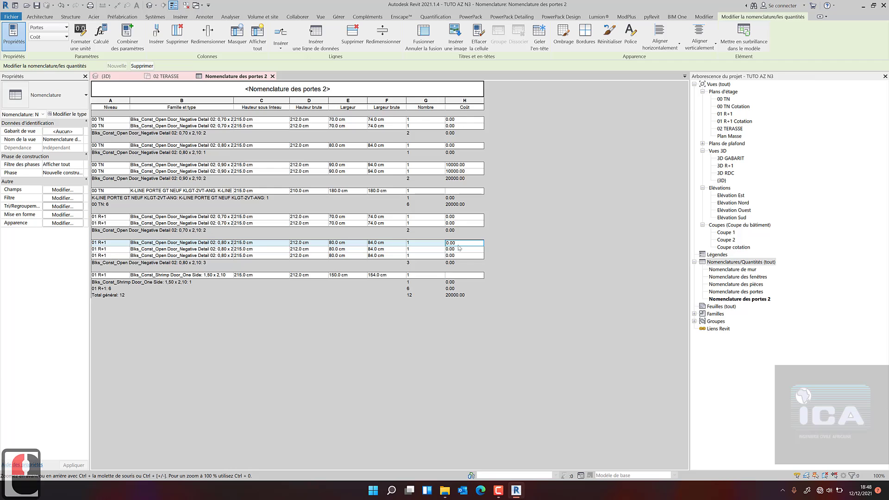
double_click(501, 165)
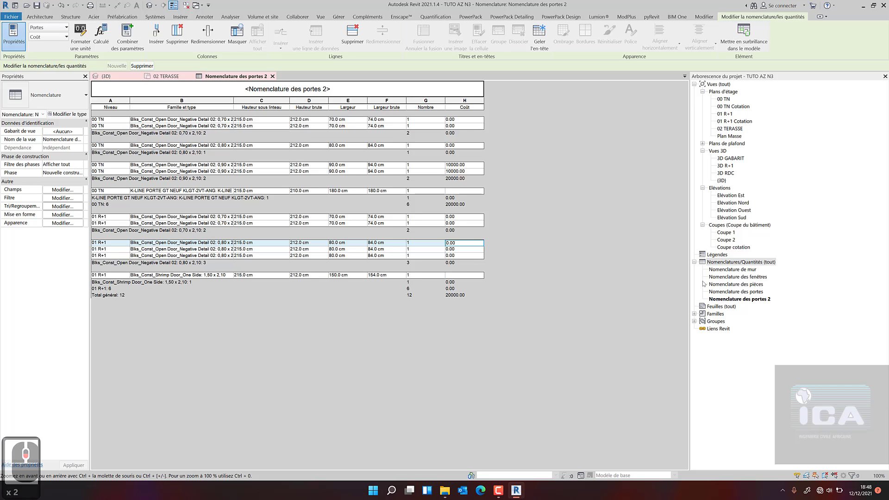
Create a new material takeoff (relevé de matériaux) for the Murs category.
right_click(745, 263)
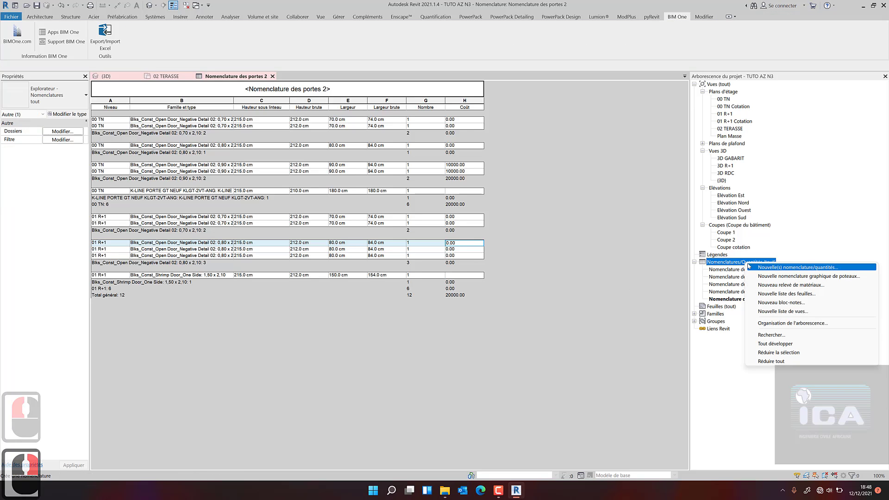
click(800, 286)
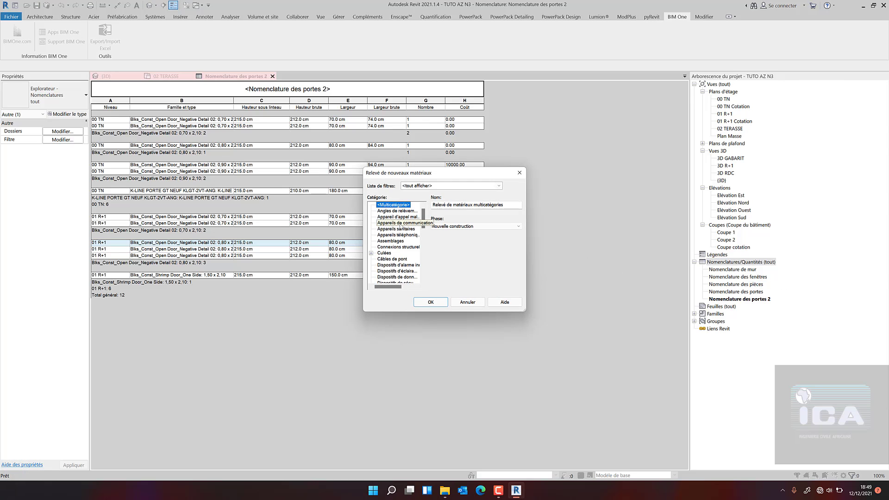
scroll(400, 225, down, 6)
scroll(399, 225, down, 13)
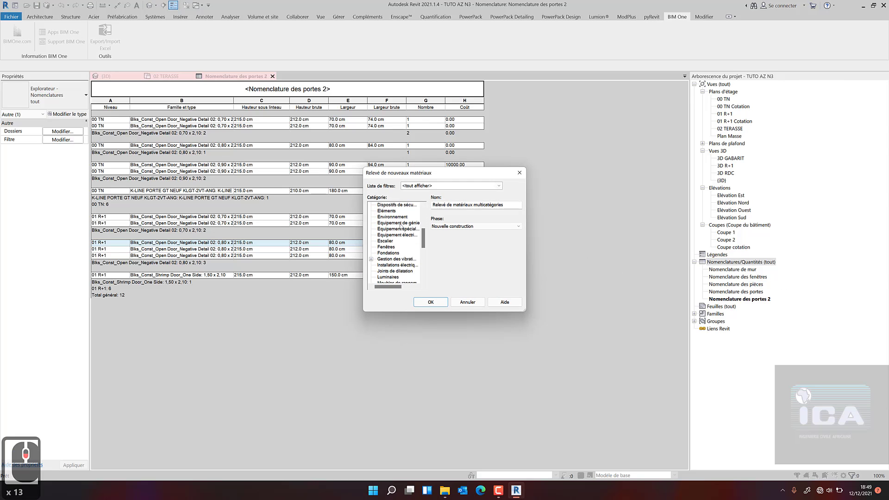
scroll(401, 226, down, 3)
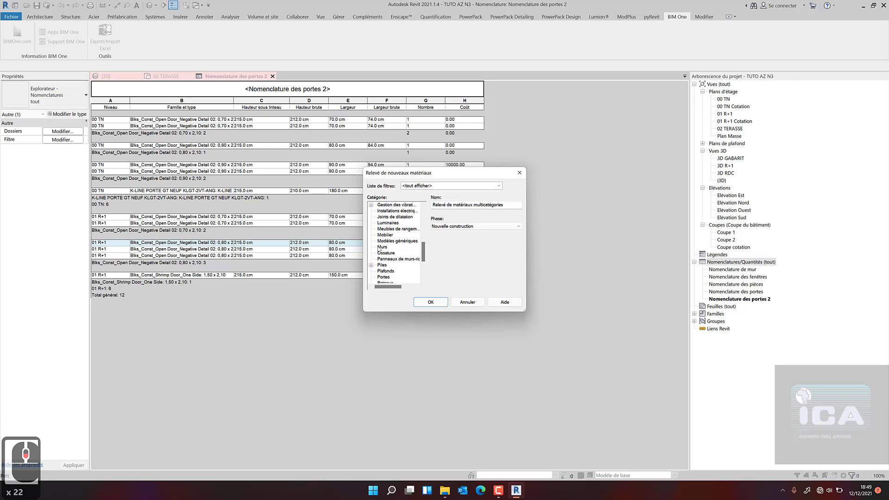
click(441, 301)
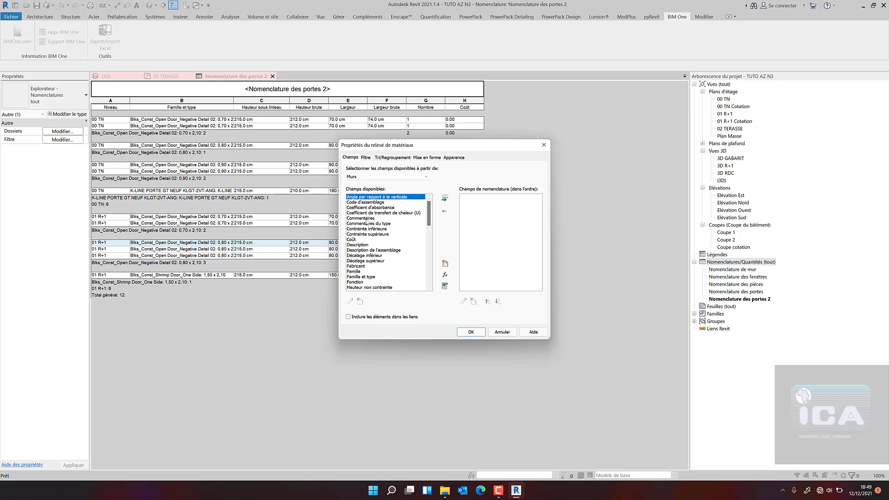
Add the Famille et type and Contrainte inférieure fields to the wall material takeoff.
scroll(366, 221, down, 3)
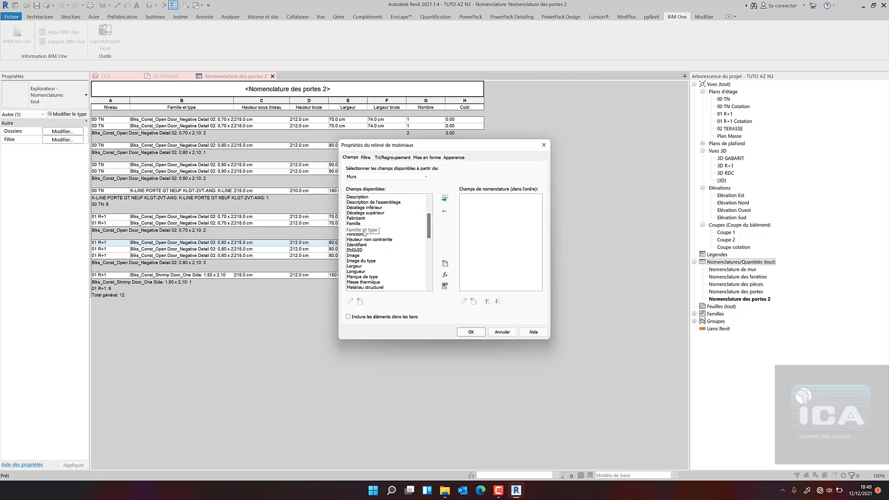
click(365, 230)
click(446, 199)
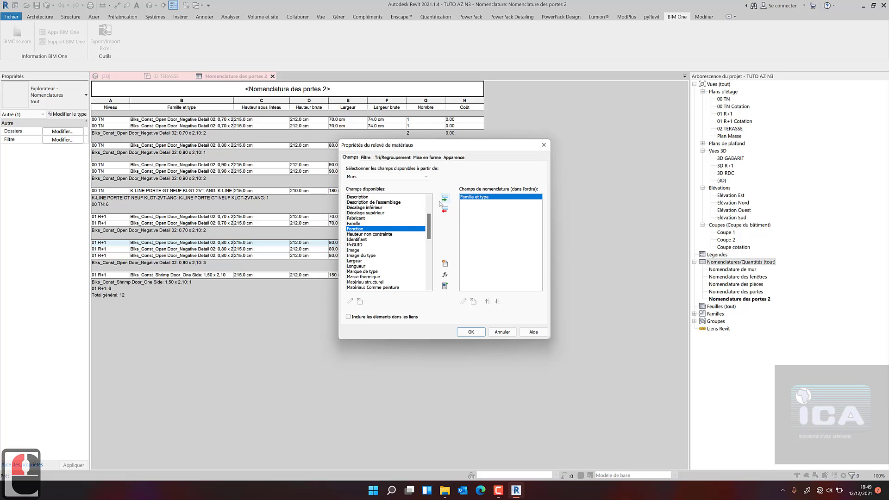
scroll(385, 237, up, 2)
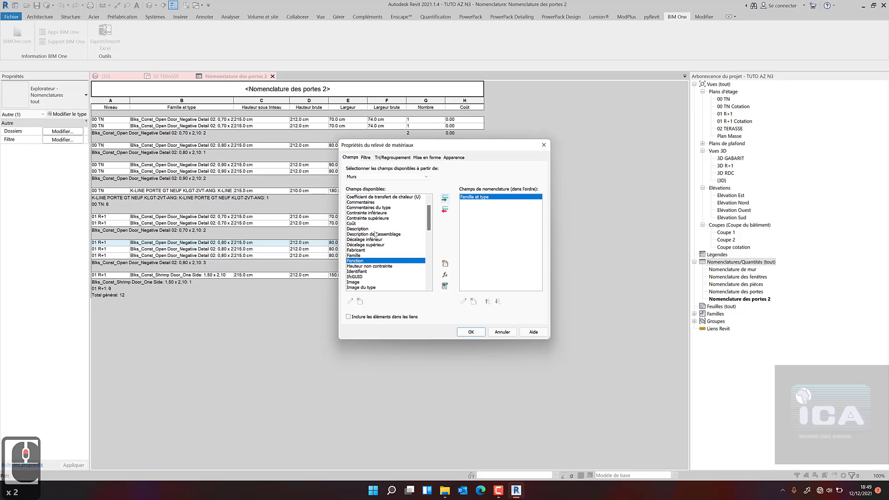
click(374, 240)
click(367, 213)
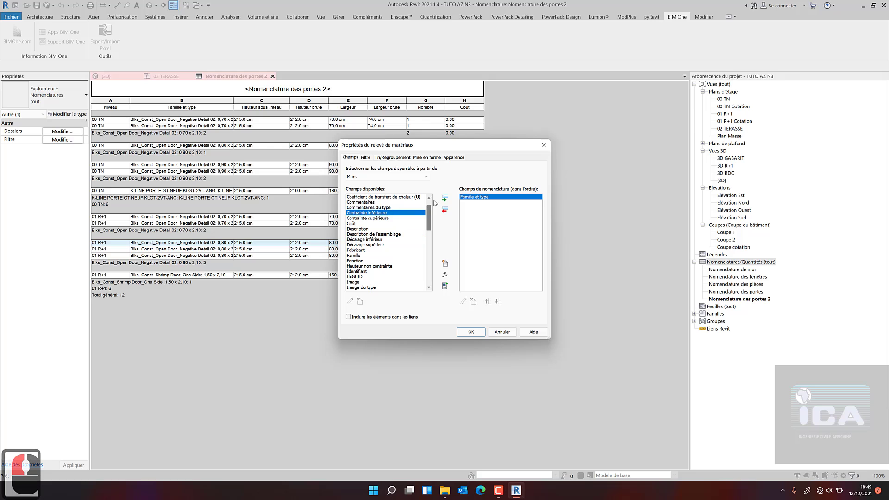
click(446, 198)
Add the Surface and Volume fields to the wall material takeoff.
scroll(361, 238, down, 4)
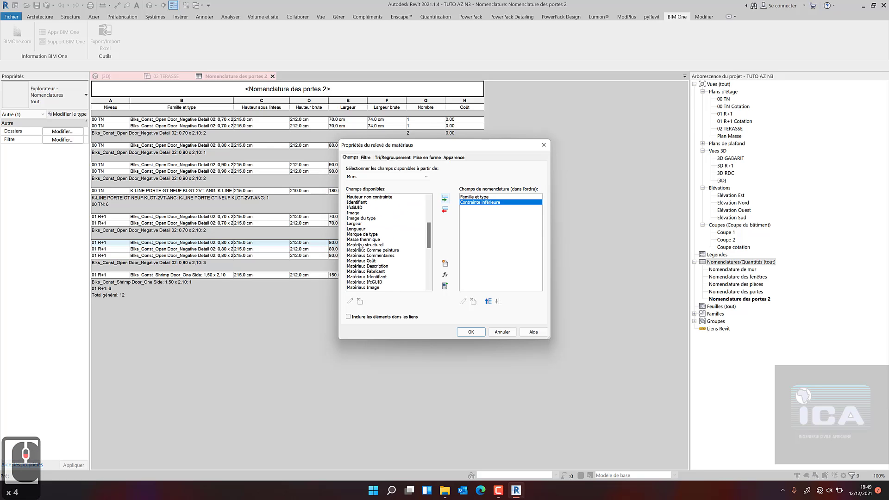
scroll(364, 269, down, 3)
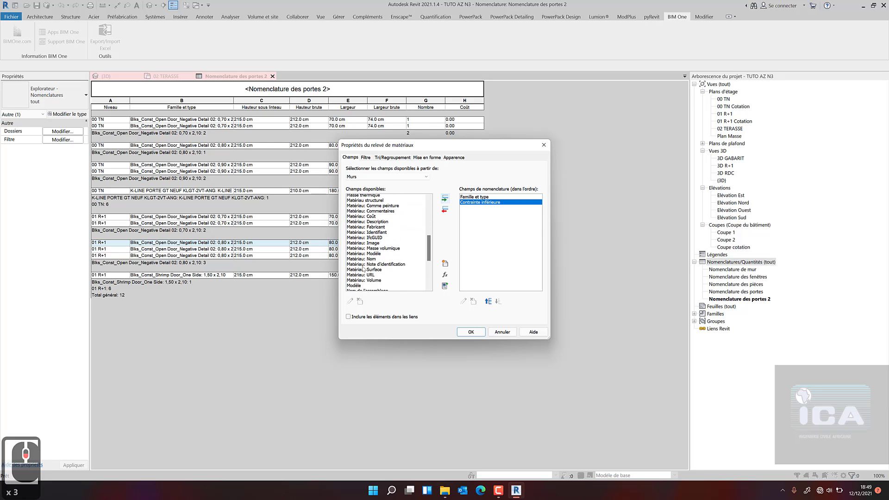
scroll(363, 246, down, 6)
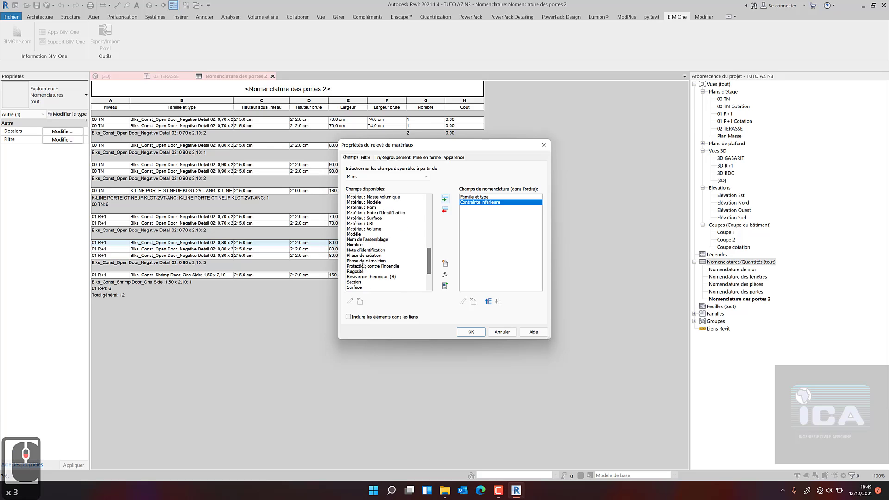
click(357, 250)
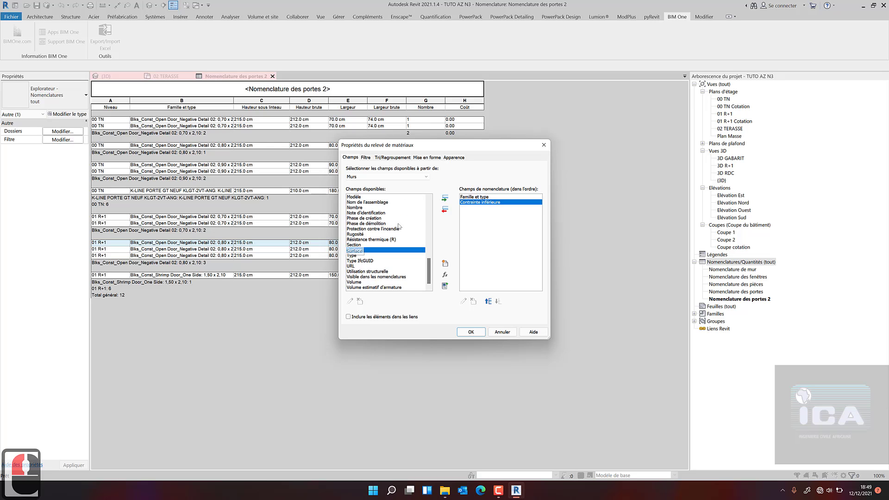
click(445, 198)
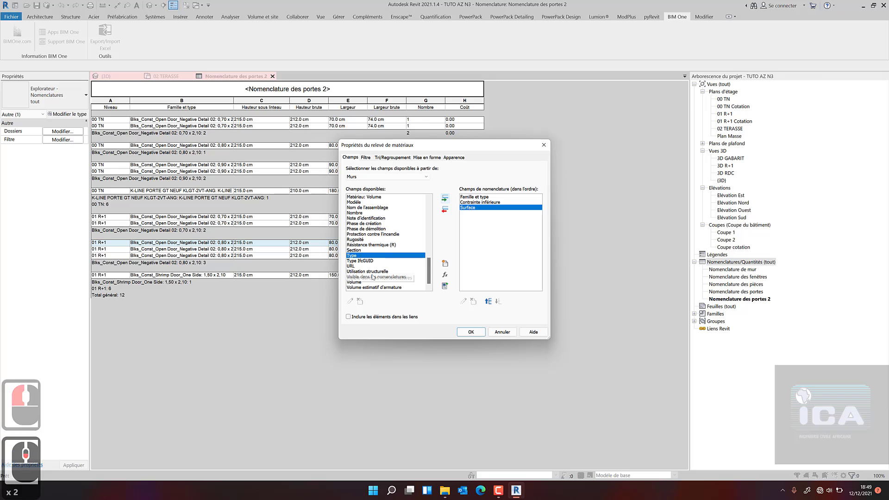
click(355, 282)
click(445, 198)
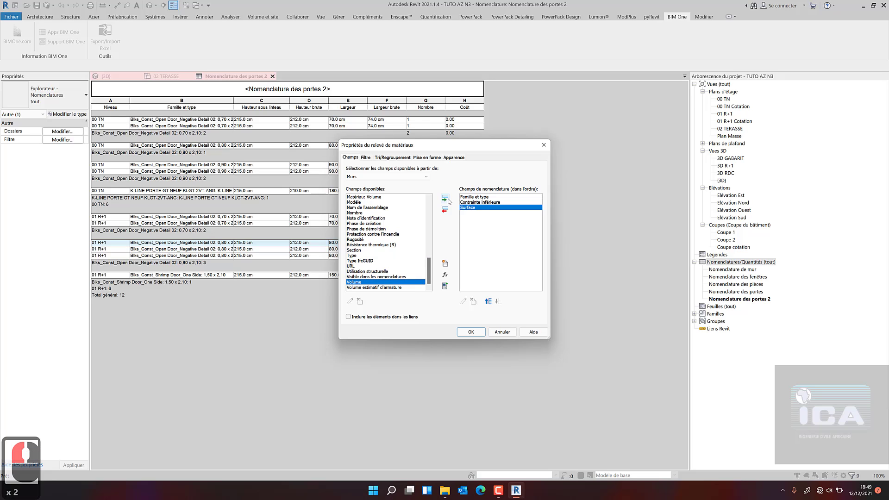
Add the Longueur field to the wall material takeoff after Volume.
scroll(349, 262, up, 2)
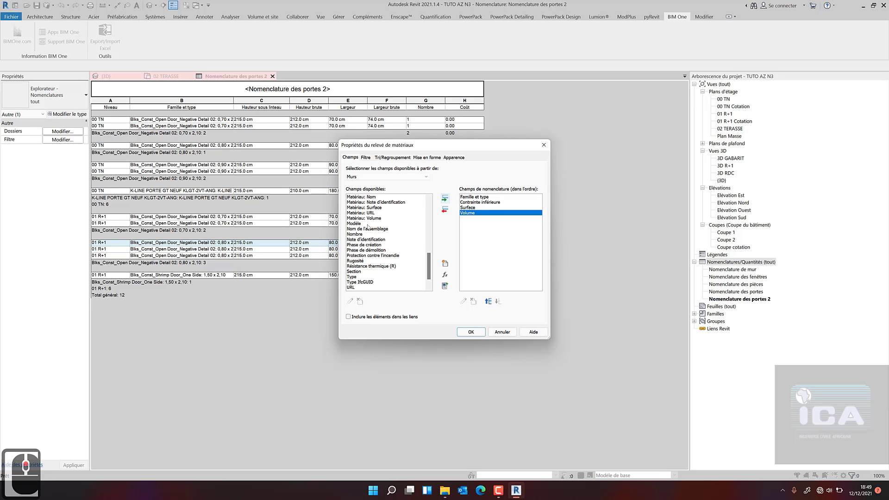
scroll(365, 227, up, 3)
scroll(368, 229, up, 6)
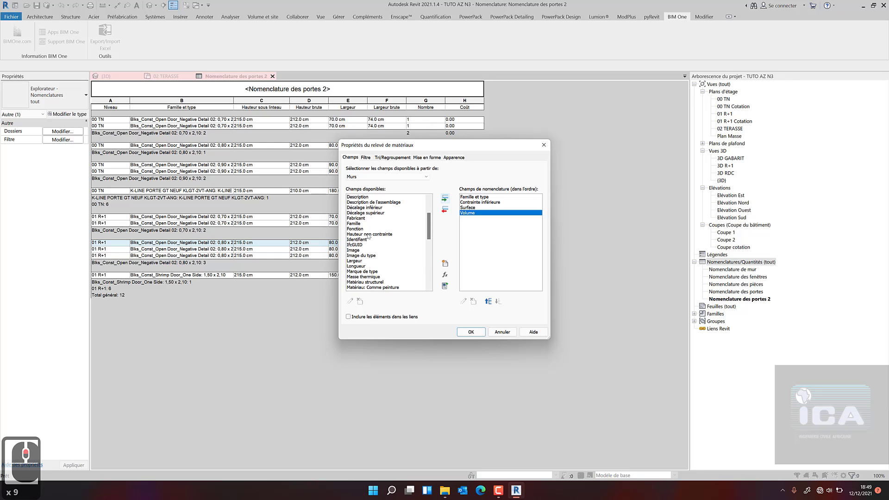
click(356, 267)
click(445, 198)
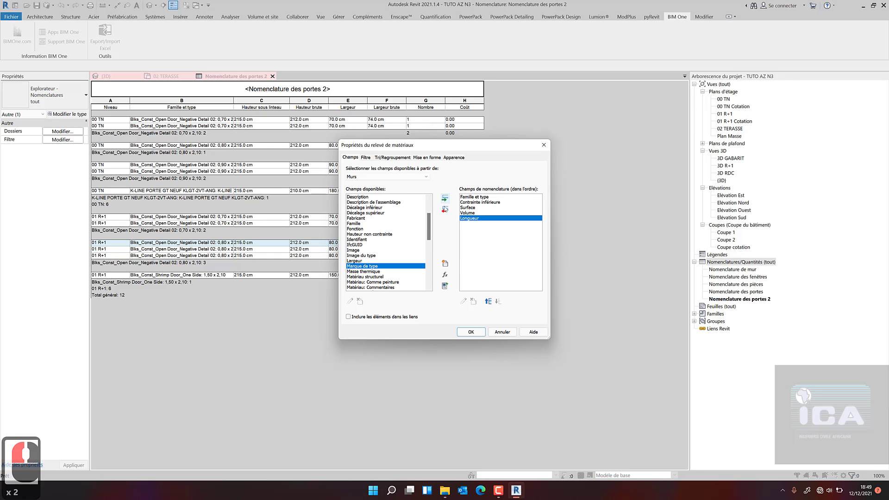
Move Contrainte inférieure to the top of the wall takeoff's selected fields and try to validate the takeoff.
click(480, 202)
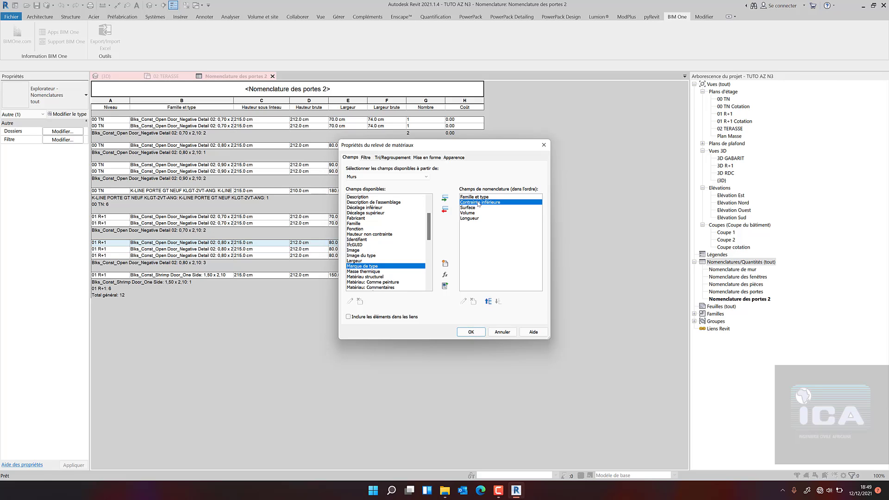
double_click(491, 301)
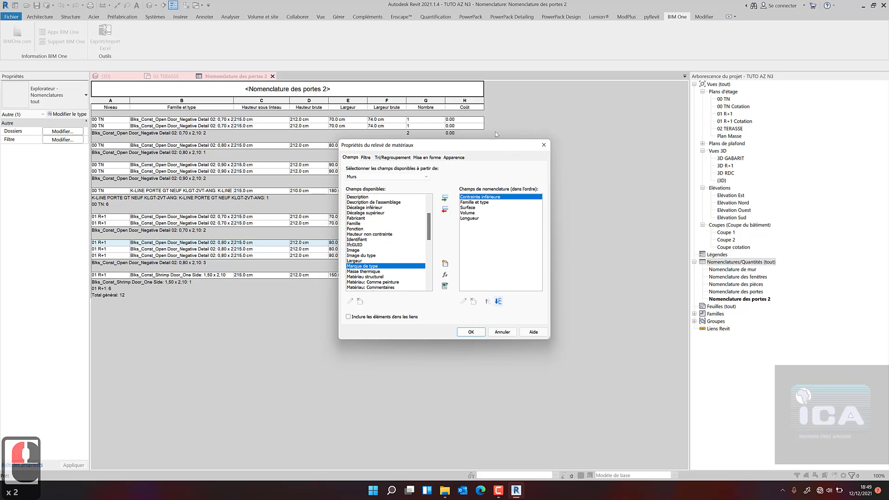
click(471, 333)
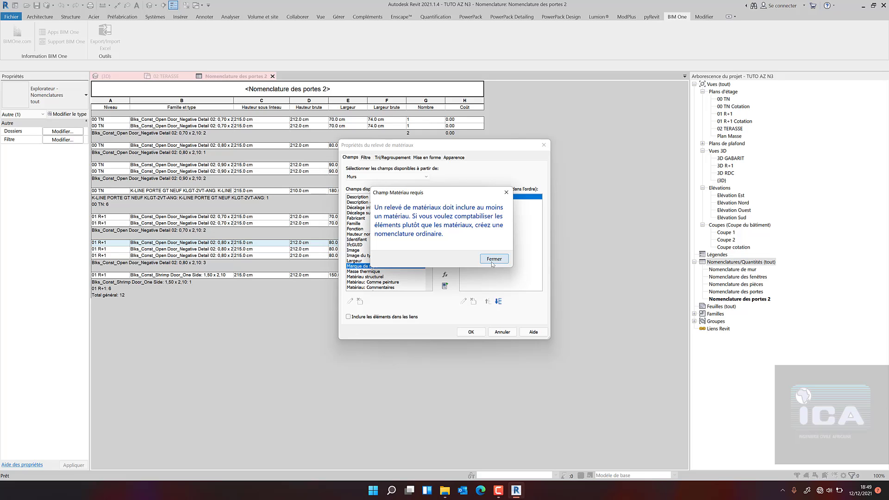
click(494, 259)
Replace the Volume field of the wall takeoff with Matériau: Volume, placed after Longueur.
scroll(396, 248, down, 5)
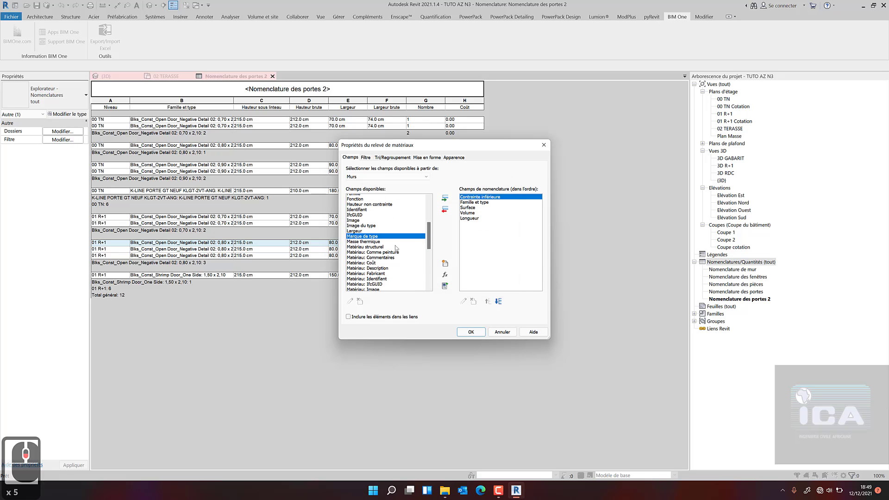
scroll(395, 247, down, 3)
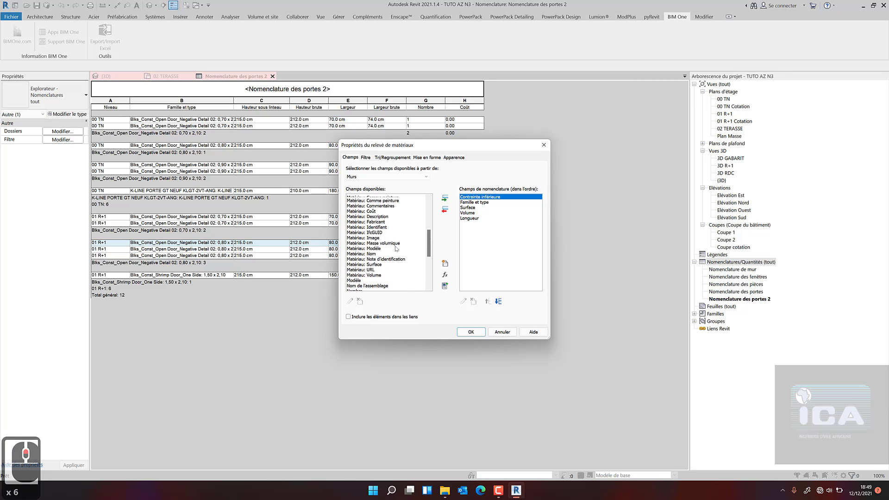
scroll(396, 248, up, 4)
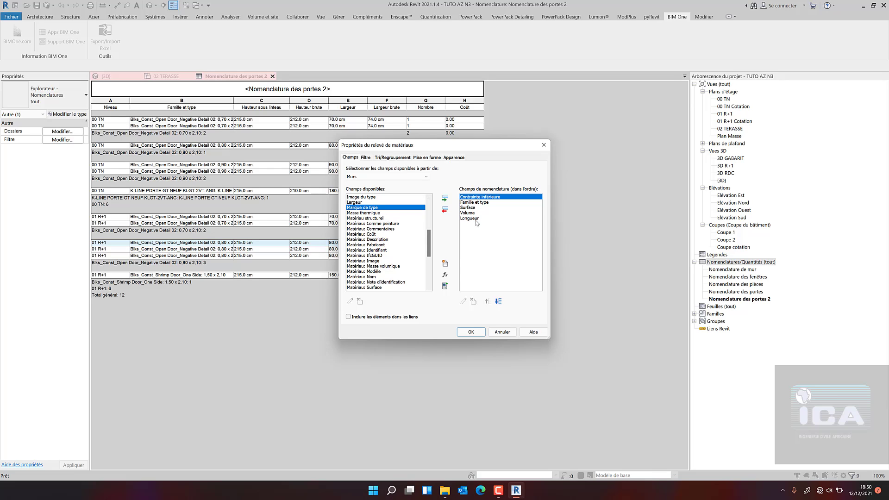
scroll(374, 247, down, 1)
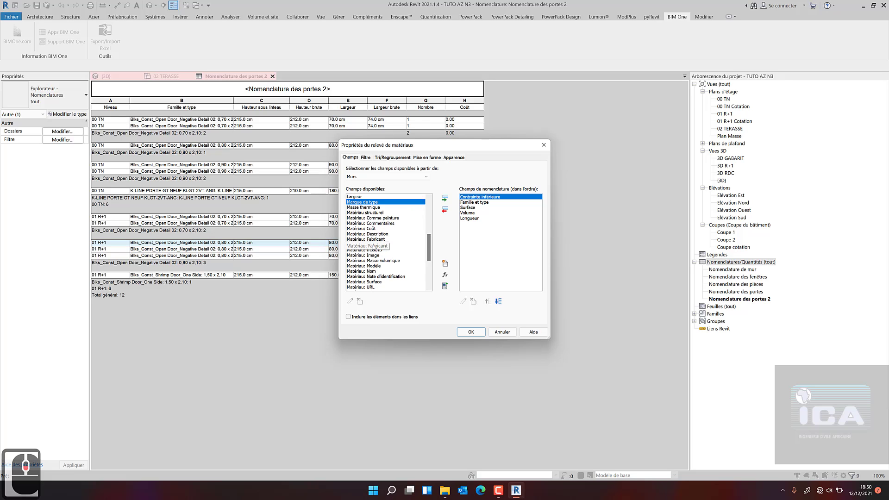
scroll(361, 259, up, 1)
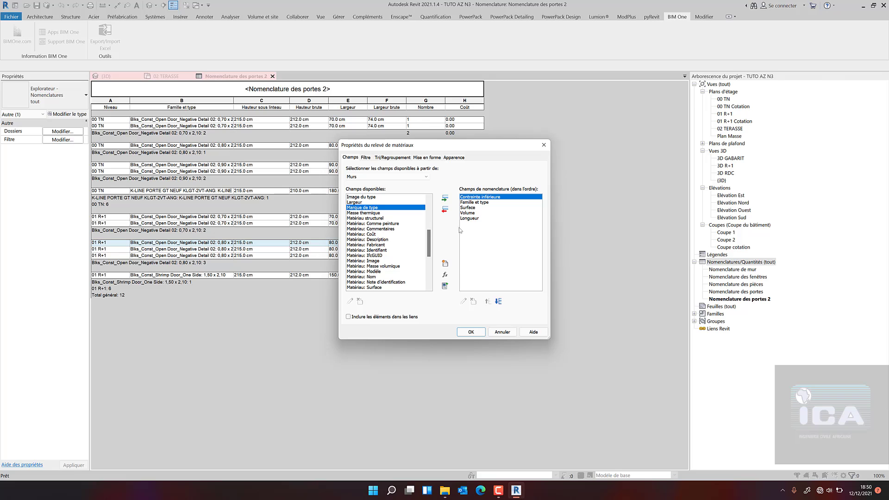
scroll(373, 229, down, 1)
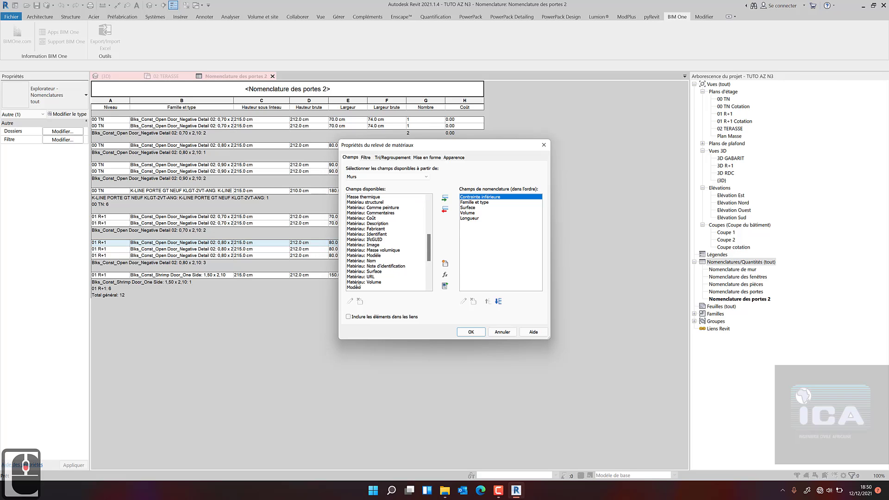
click(472, 214)
click(445, 210)
scroll(384, 242, down, 3)
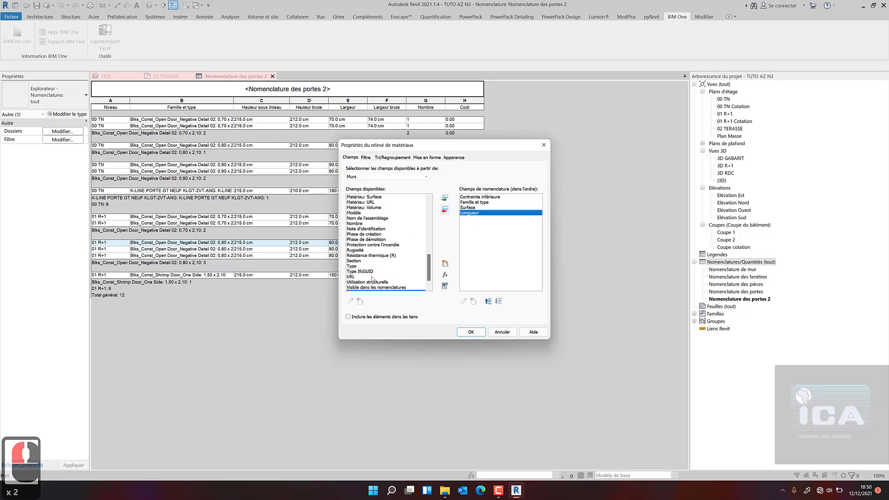
scroll(383, 243, up, 2)
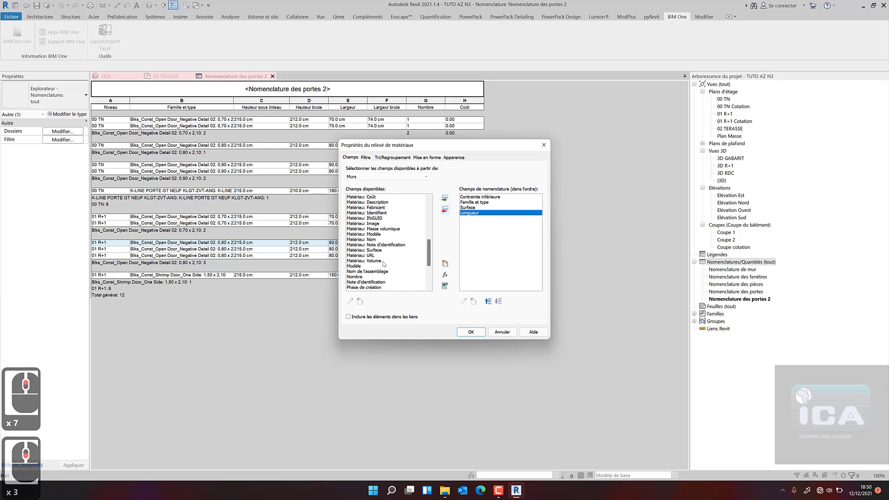
click(384, 261)
click(445, 198)
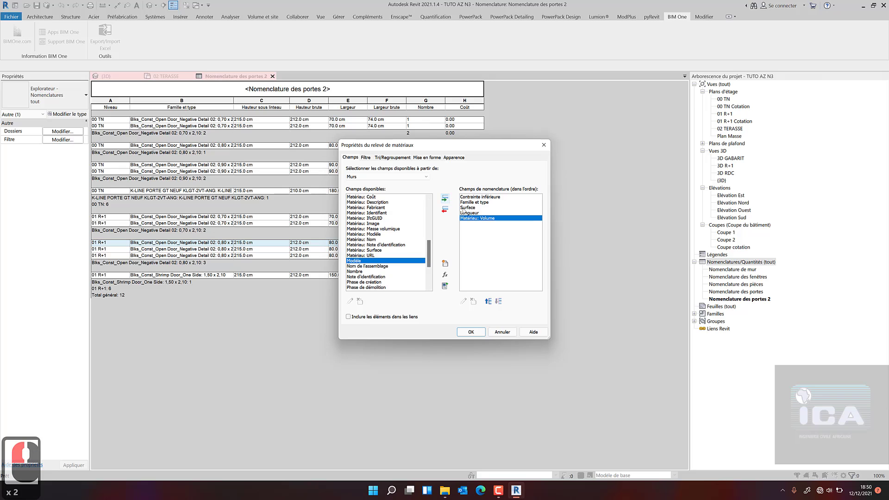
Replace the Surface field of the wall takeoff with Matériau: Surface, placed between Longueur and Matériau: Volume.
click(470, 208)
click(445, 210)
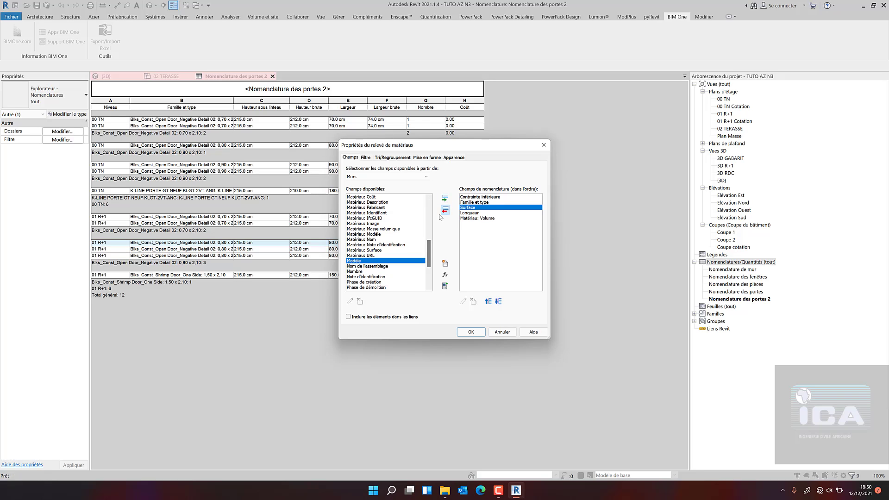
scroll(372, 232, down, 1)
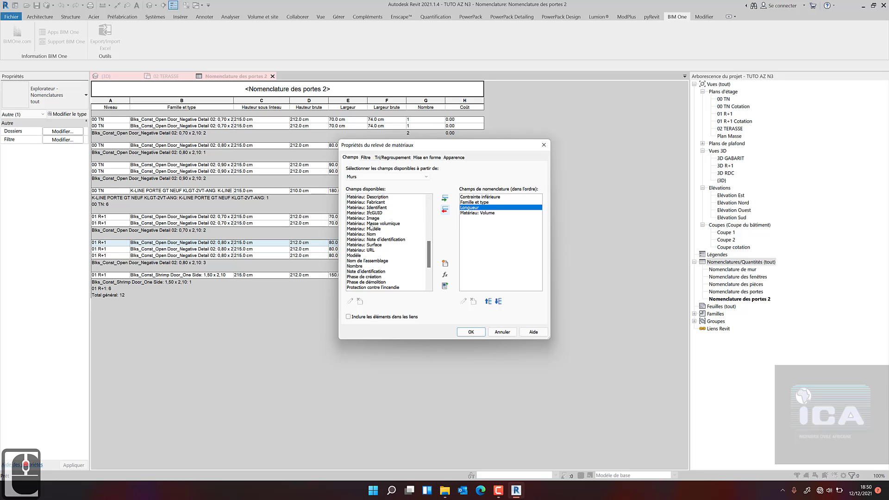
click(373, 244)
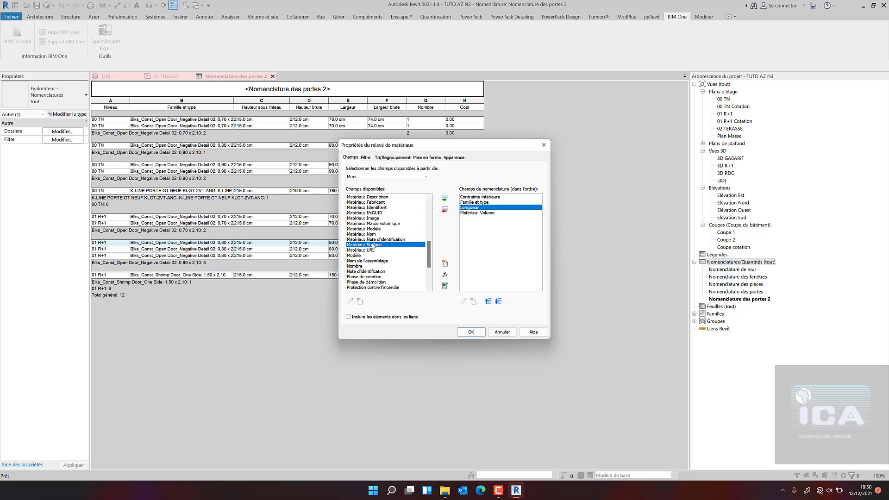
click(445, 198)
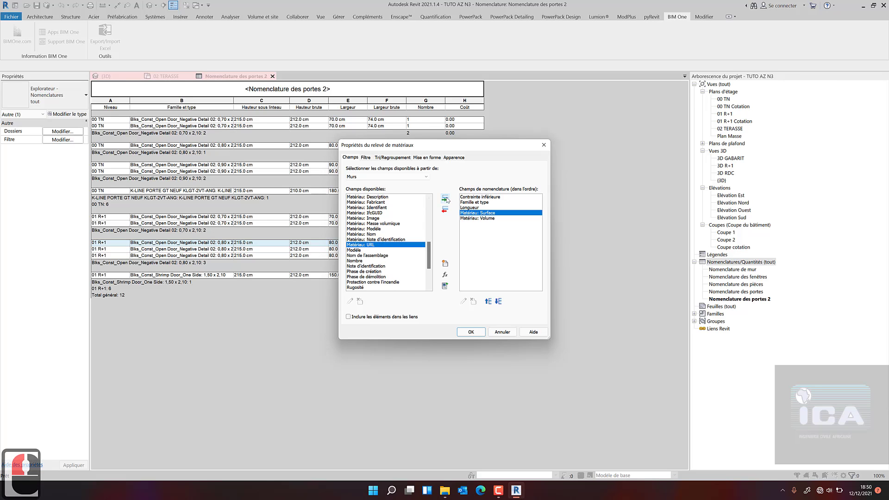
Replace the Famille et type field of the wall takeoff with Matériau: Nom, placed after Longueur.
click(477, 202)
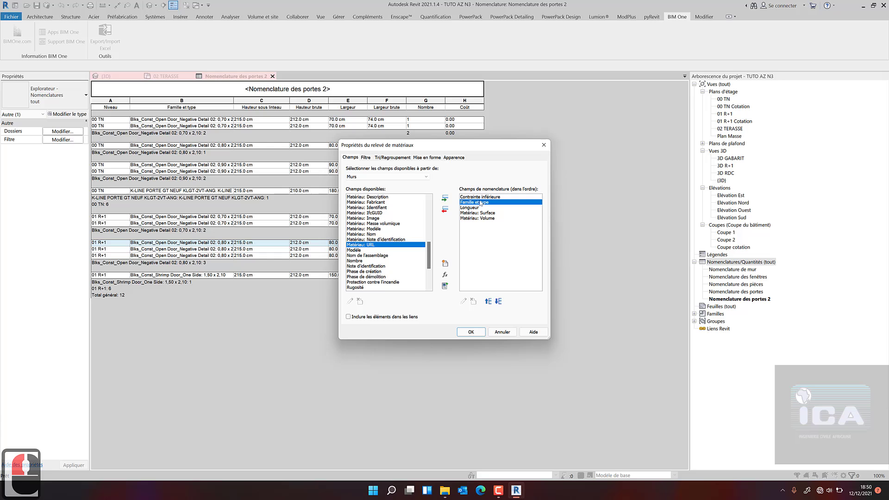
click(445, 209)
scroll(380, 245, down, 1)
scroll(380, 246, down, 3)
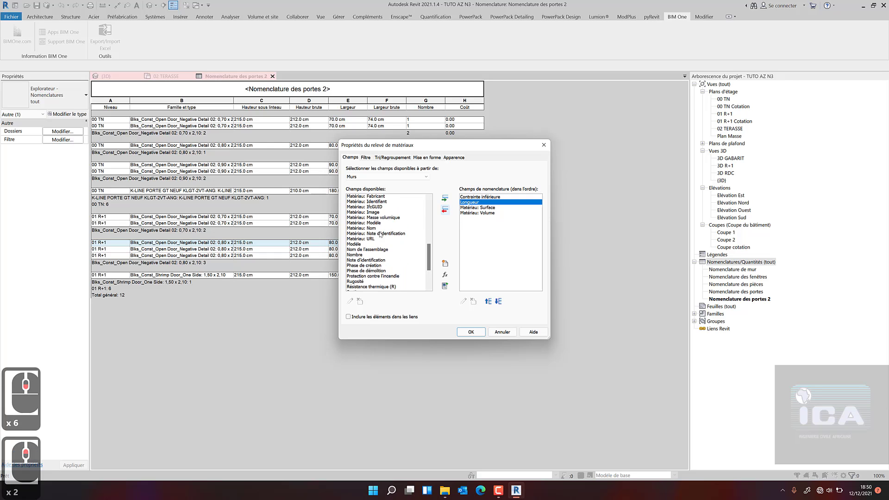
click(369, 246)
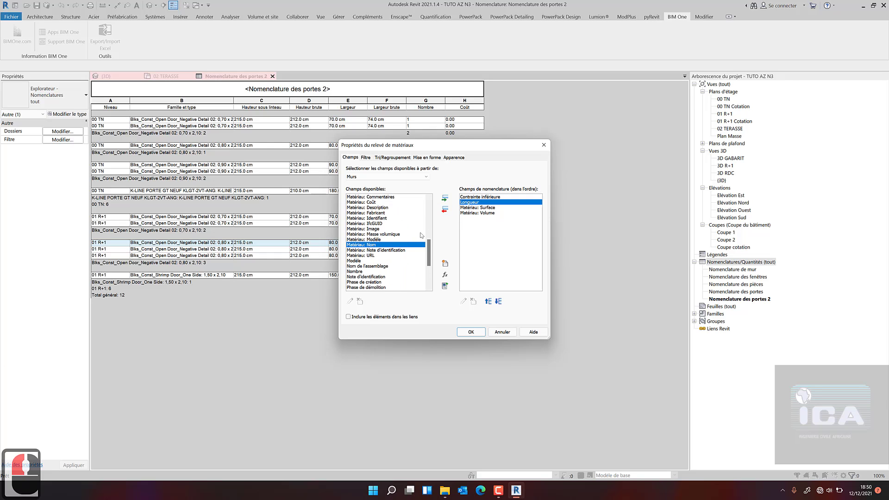
click(448, 200)
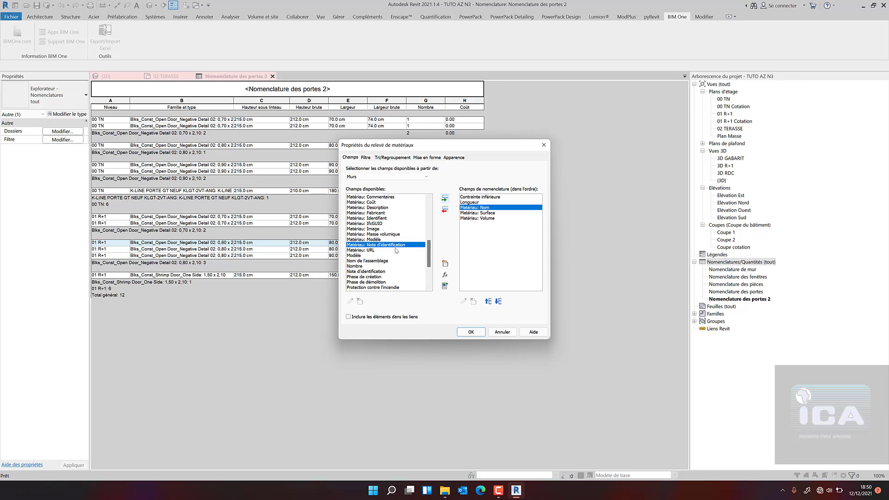
Move the Longueur field to the end of the wall takeoff's selected fields, after Matériau: Volume.
scroll(392, 248, up, 1)
scroll(391, 249, up, 2)
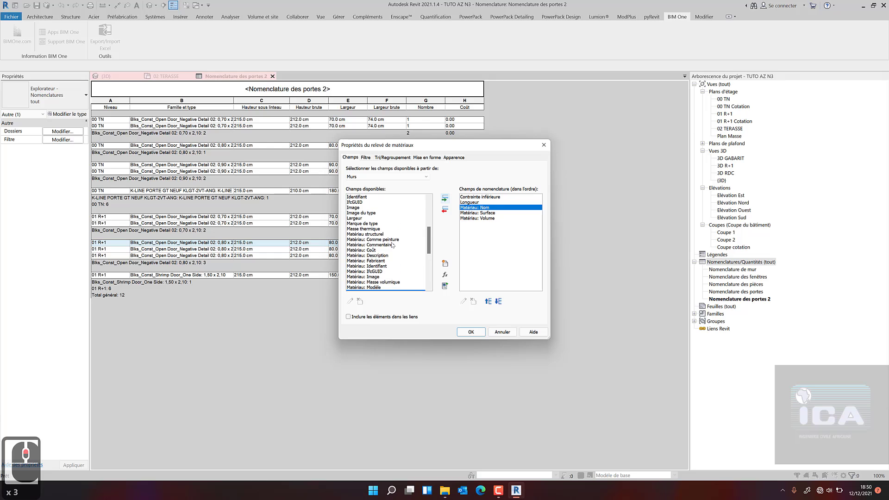
scroll(392, 246, down, 2)
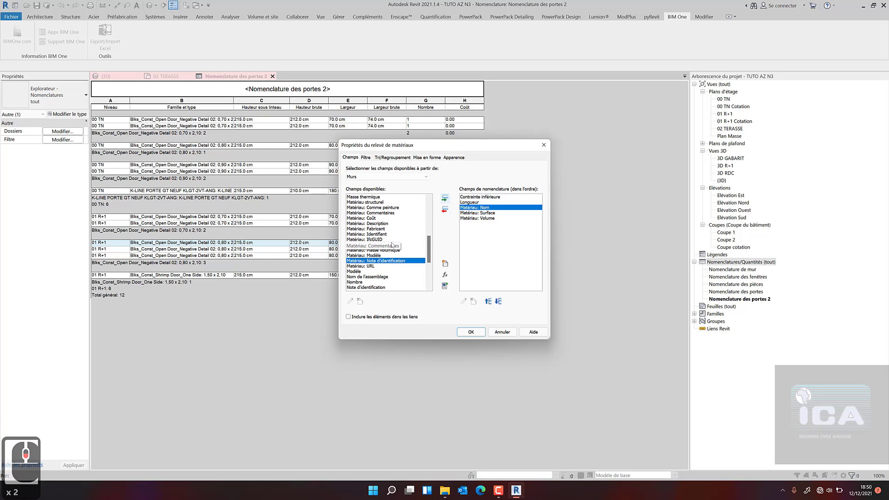
scroll(391, 246, down, 2)
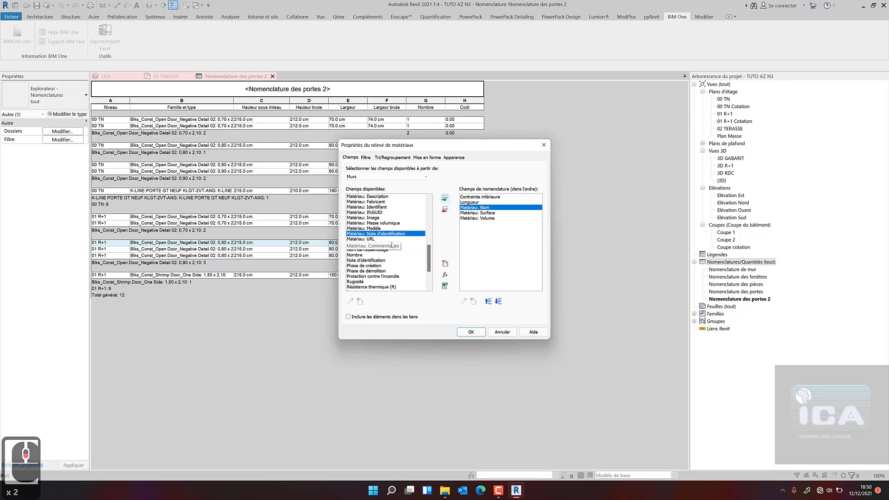
scroll(393, 248, down, 1)
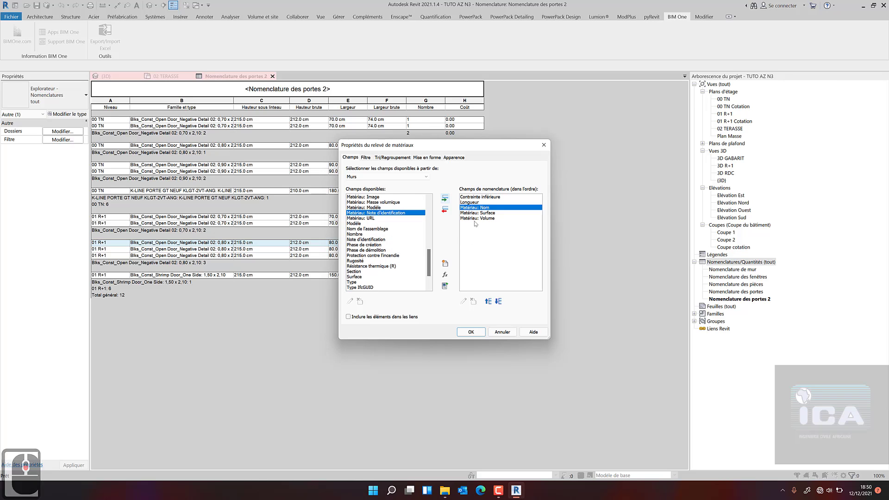
click(471, 202)
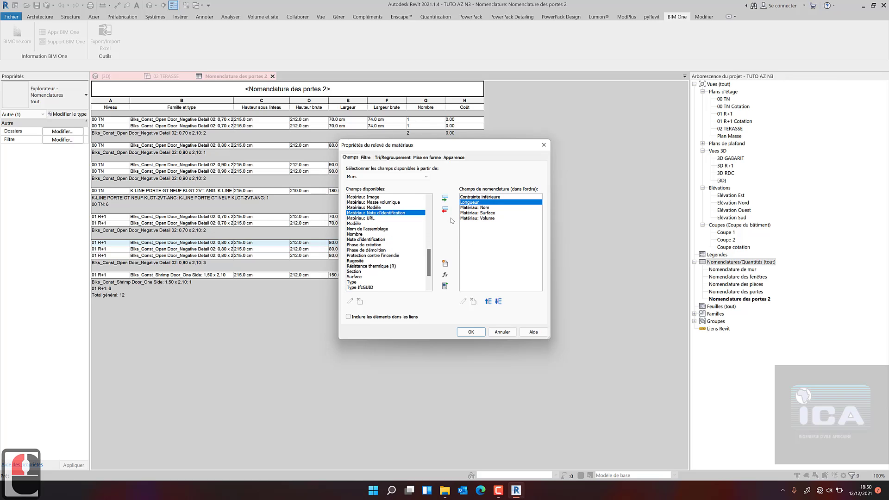
click(498, 302)
click(497, 303)
click(498, 303)
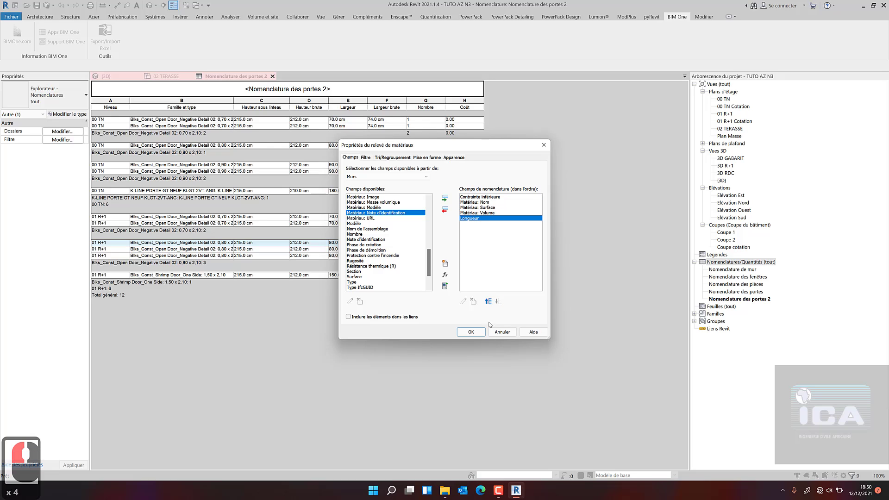
Generate the wall material takeoff and widen its Matériau: Nom column to fit the full material names.
click(470, 332)
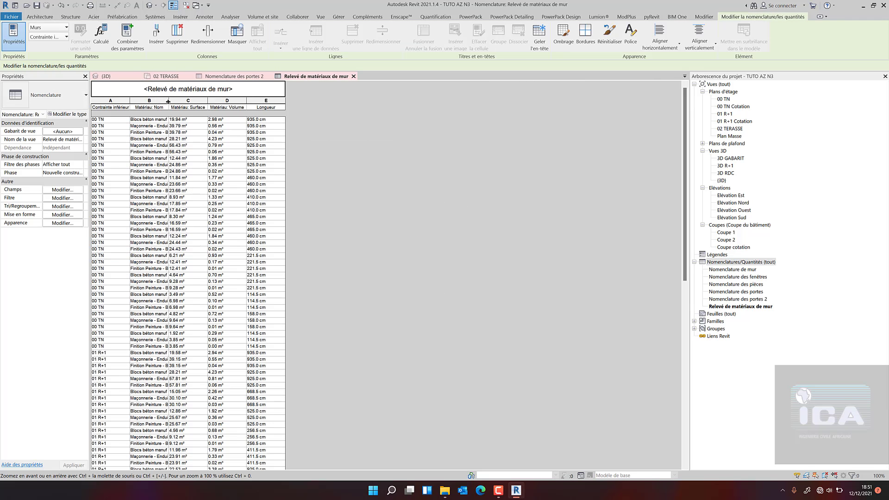
drag(168, 100, 322, 114)
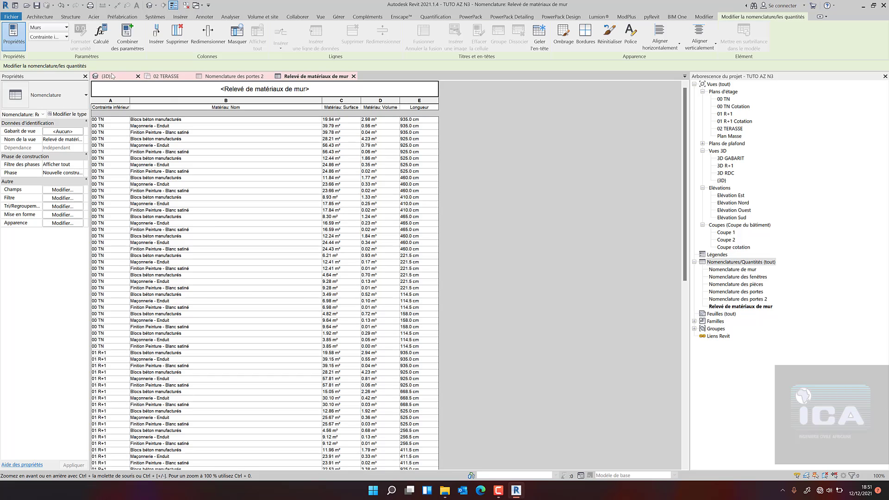
Examine the layer structure of the Mur fini 18 EXT wall in plan 02 TERASSE, and return to Relevé de matériaux de mur.
click(166, 76)
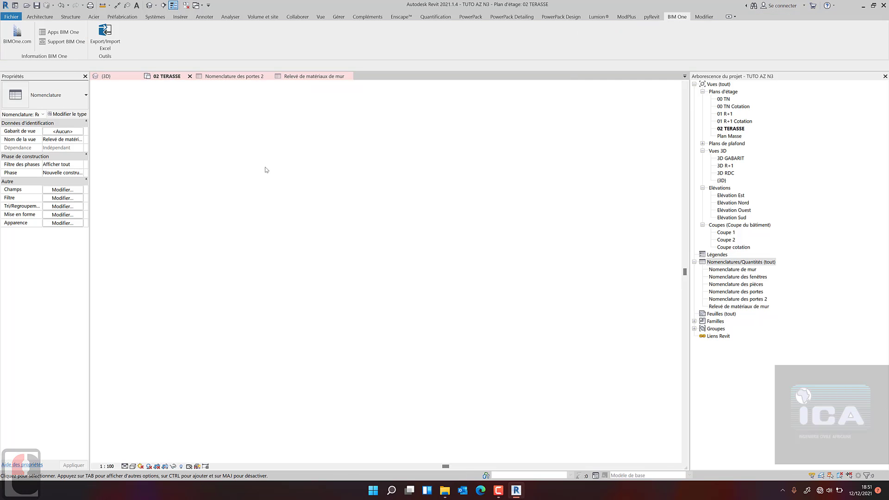
scroll(245, 239, up, 18)
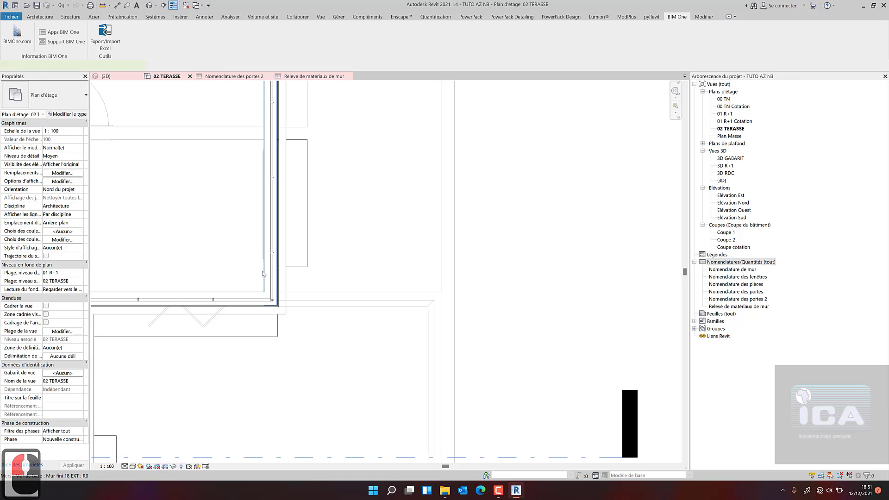
click(263, 273)
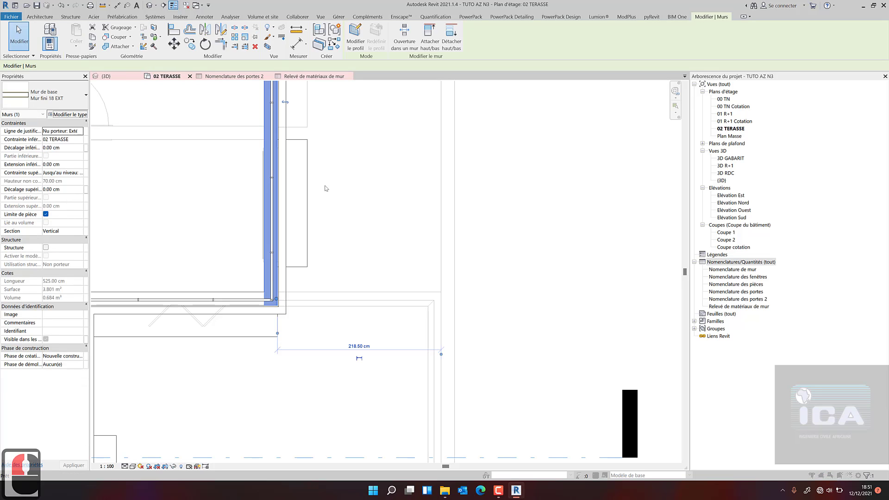
click(527, 101)
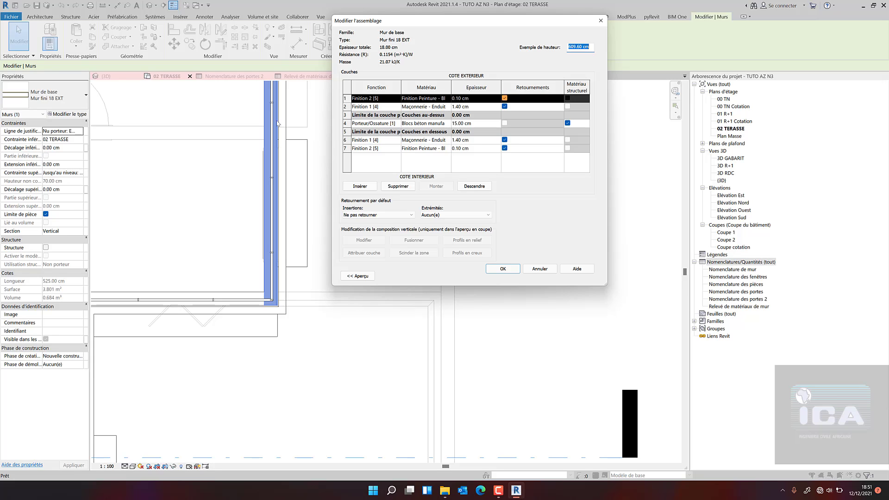
click(514, 271)
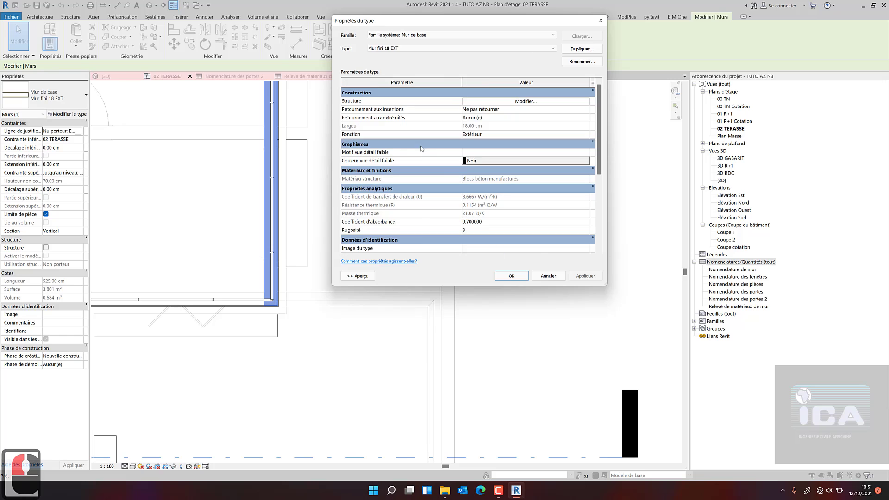
click(511, 276)
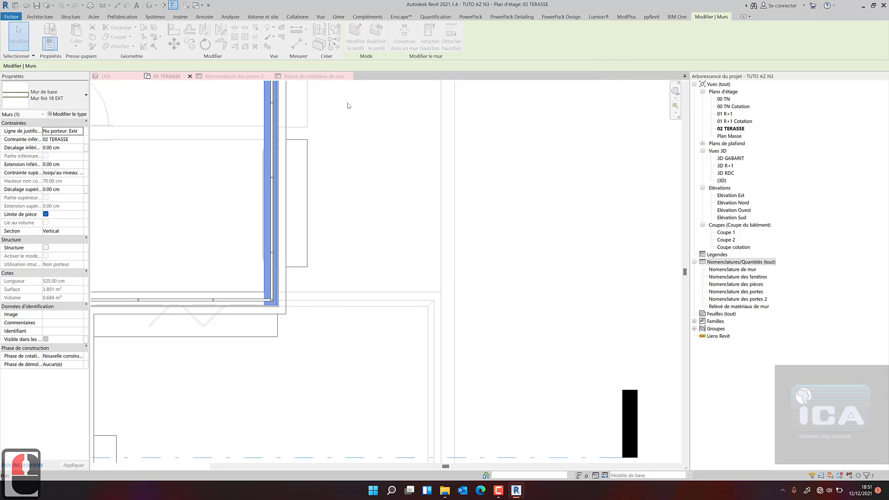
click(318, 78)
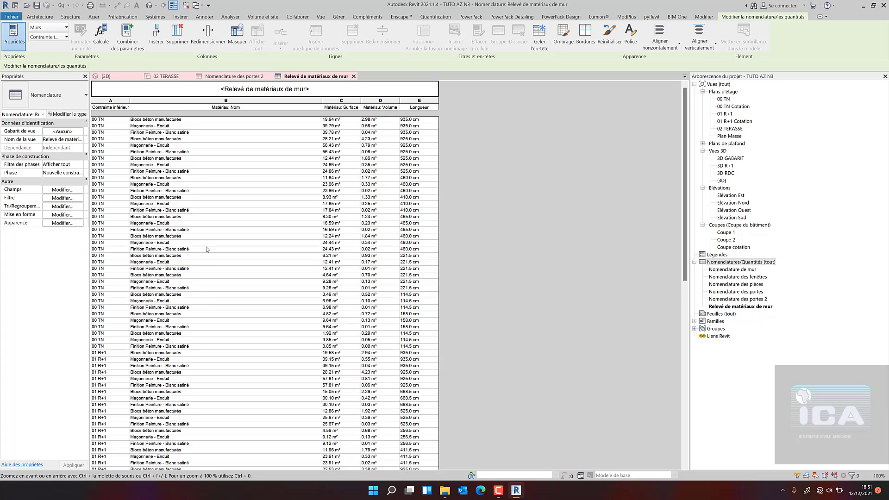
Sort the wall material takeoff by Contrainte inférieure, then by Matériau: Nom, both in ascending order.
scroll(206, 248, down, 16)
scroll(207, 247, up, 16)
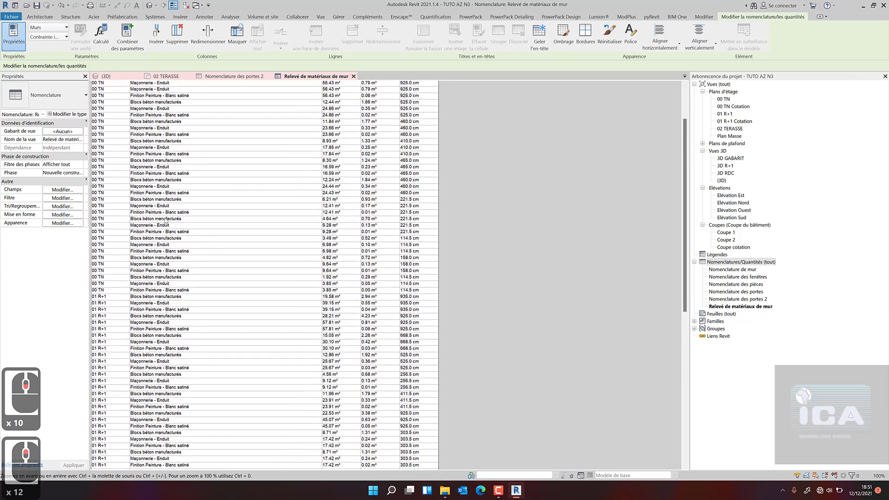
click(56, 209)
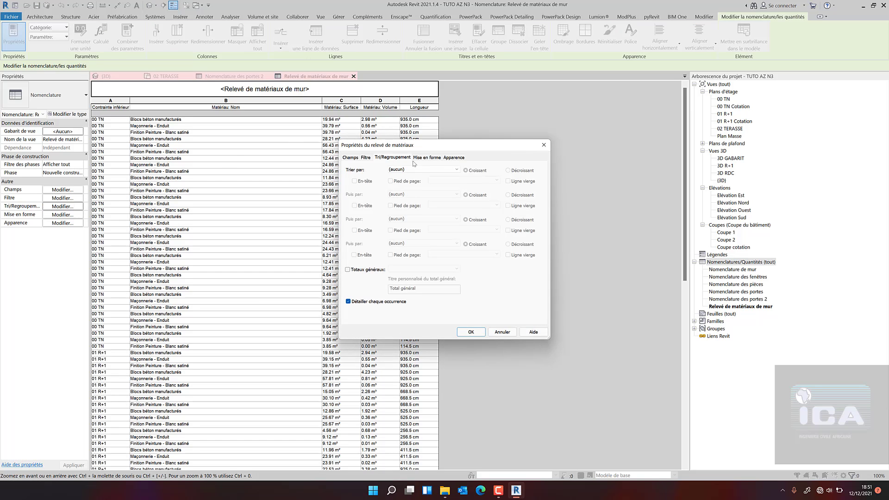
click(424, 170)
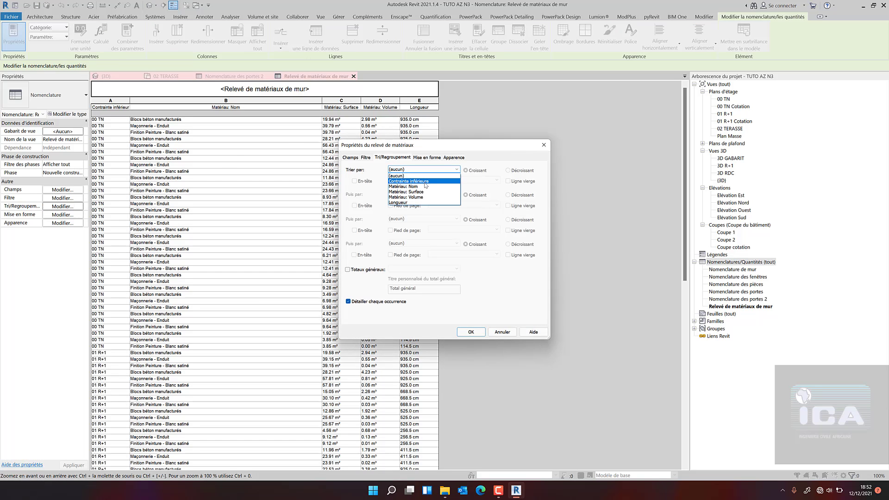
click(425, 184)
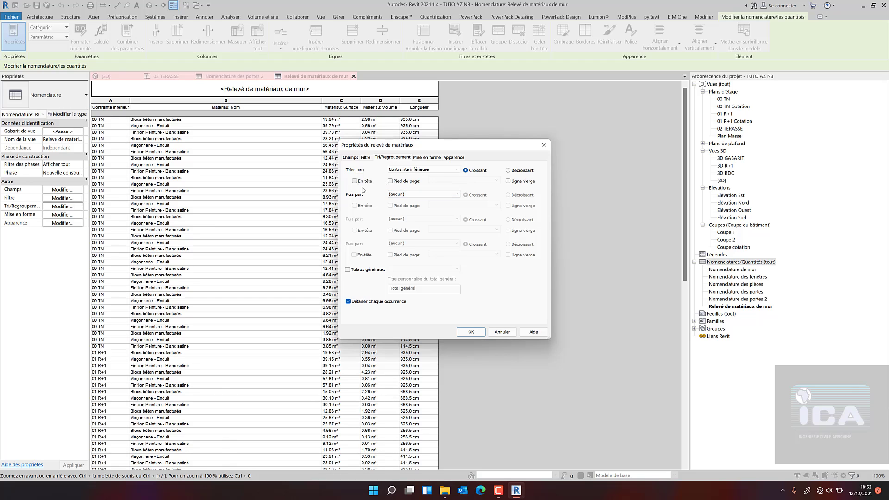
click(399, 195)
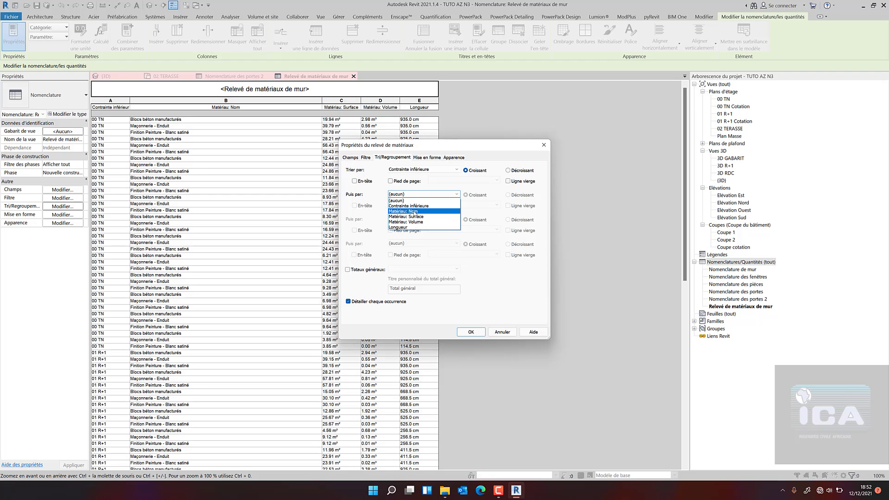
click(415, 212)
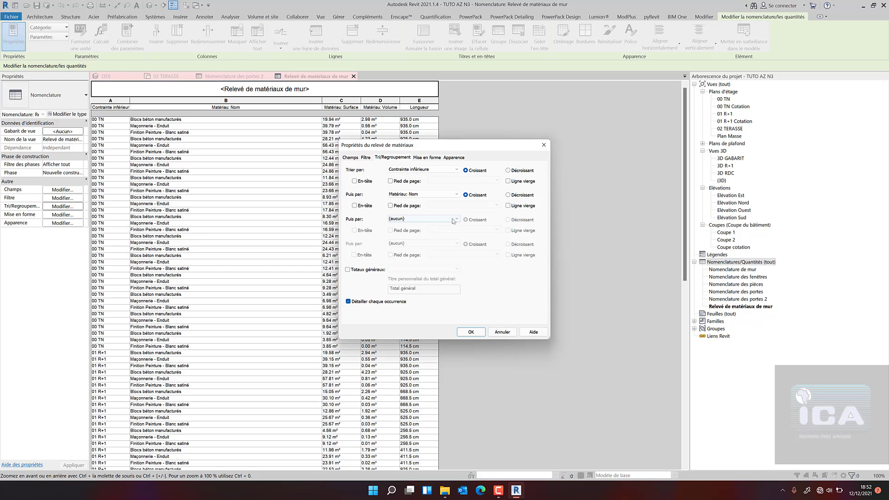
click(468, 331)
Add blank lines and footers with Titre, nombre et totaux to both the Contrainte inférieure and Matériau: Nom groupings.
click(69, 207)
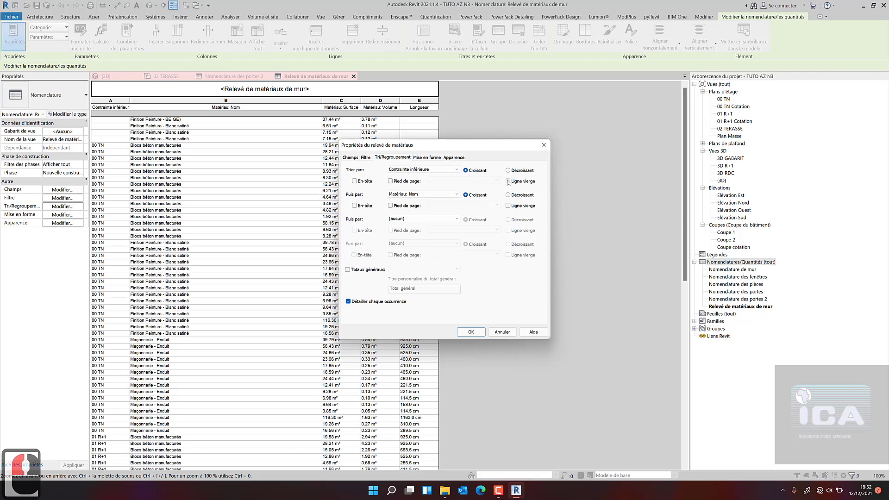
click(508, 206)
click(390, 206)
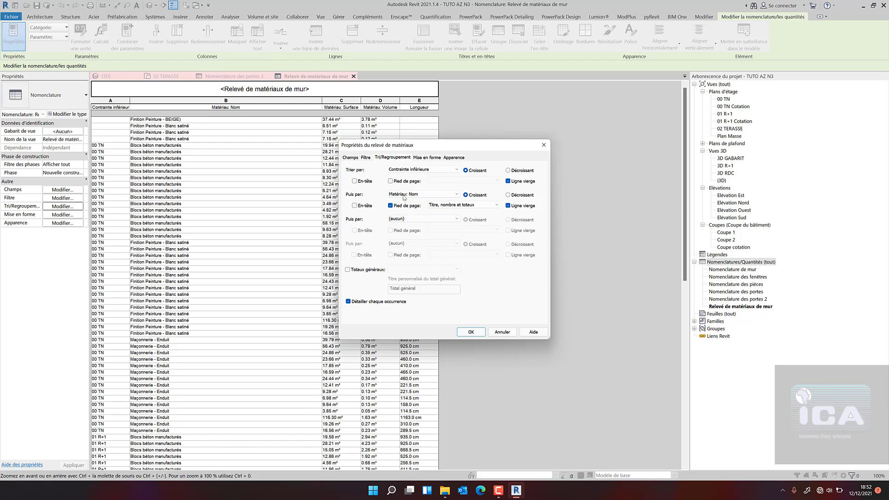
click(390, 181)
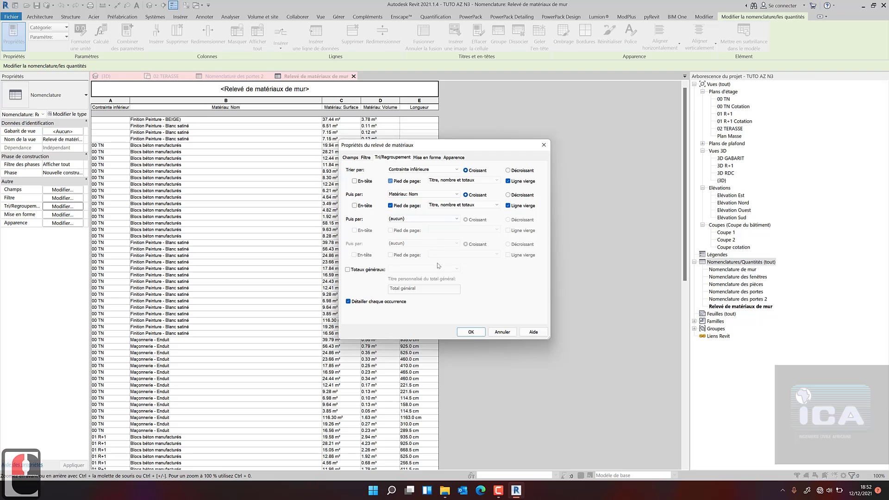
click(469, 332)
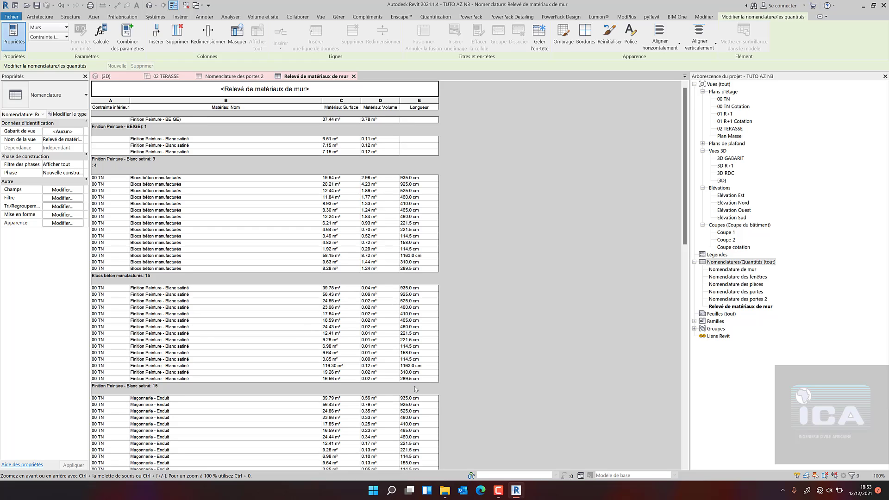
Enable grand totals for the wall material takeoff with the Titre, nombre et totaux option.
scroll(209, 342, down, 3)
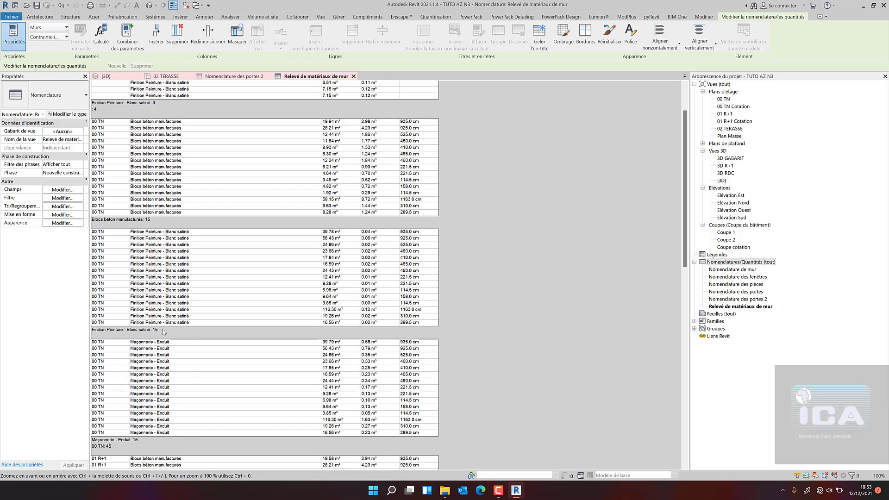
scroll(162, 312, down, 1)
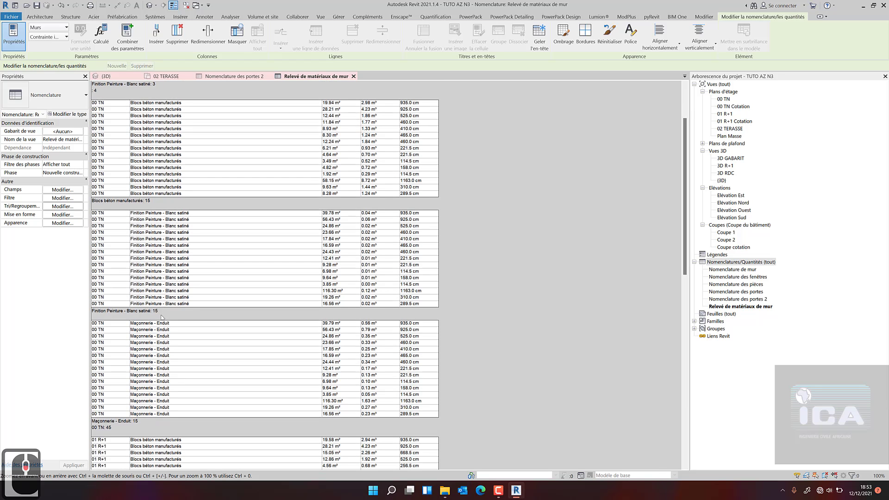
scroll(161, 317, up, 2)
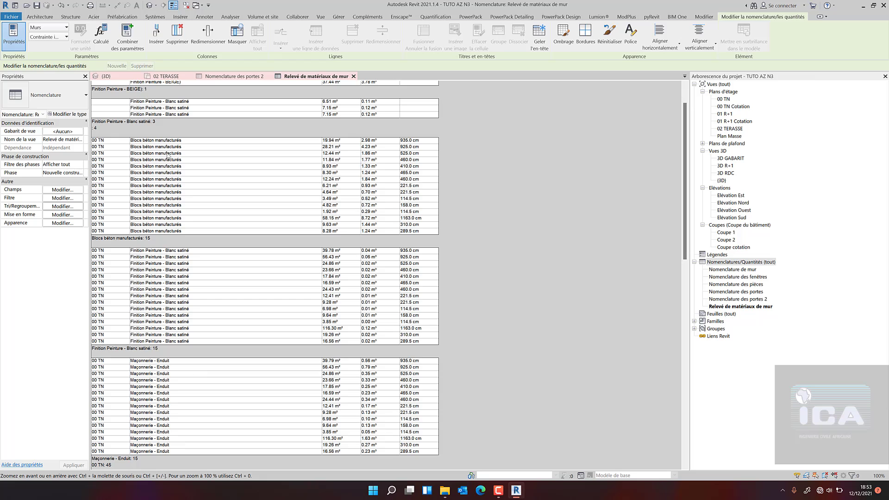
scroll(174, 228, down, 2)
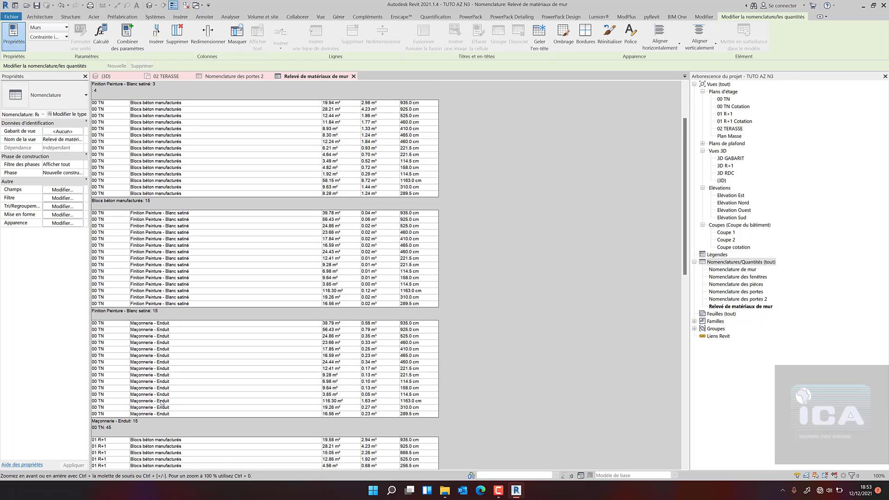
scroll(161, 403, down, 2)
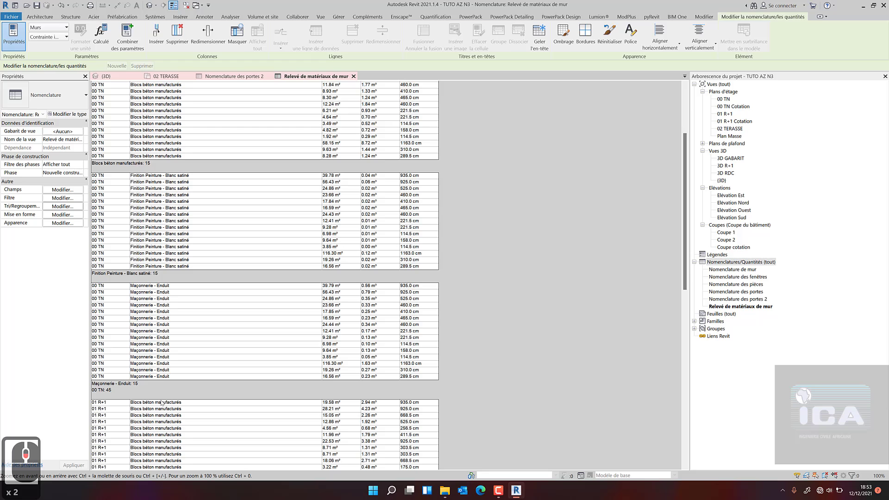
click(57, 207)
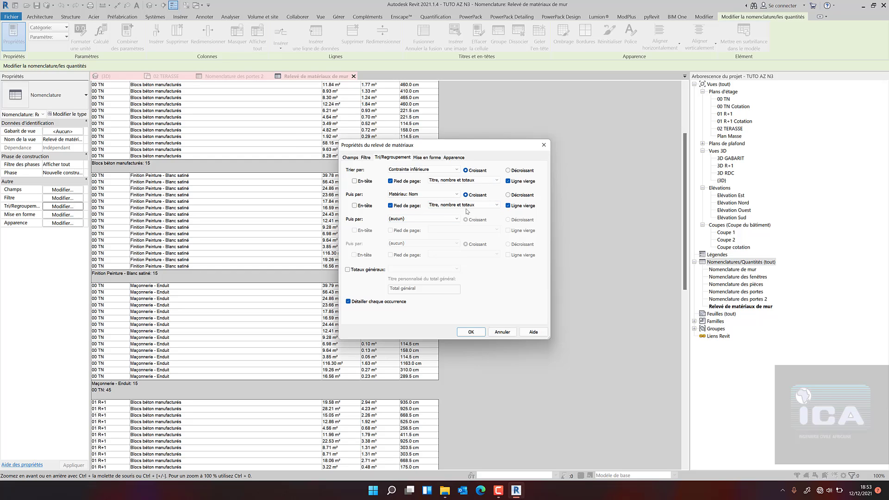
click(362, 272)
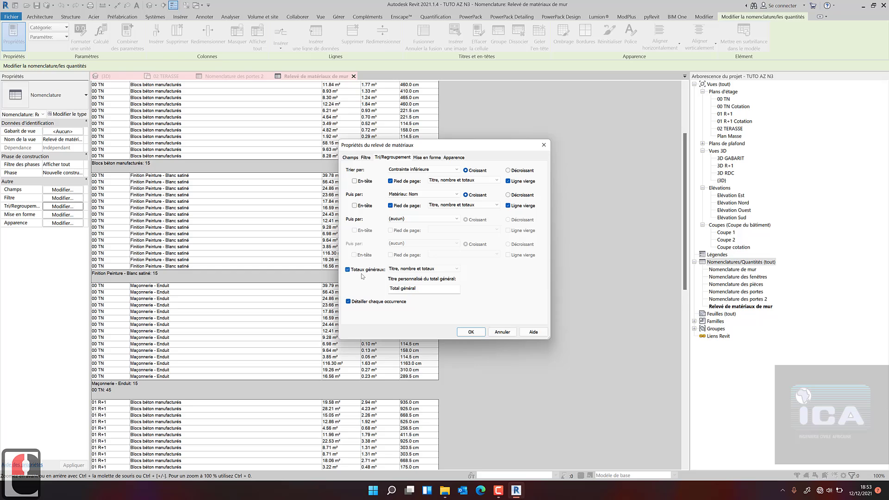
Set the Matériau: Surface and Matériau: Volume fields to Calculer les totaux and apply the takeoff settings.
click(426, 157)
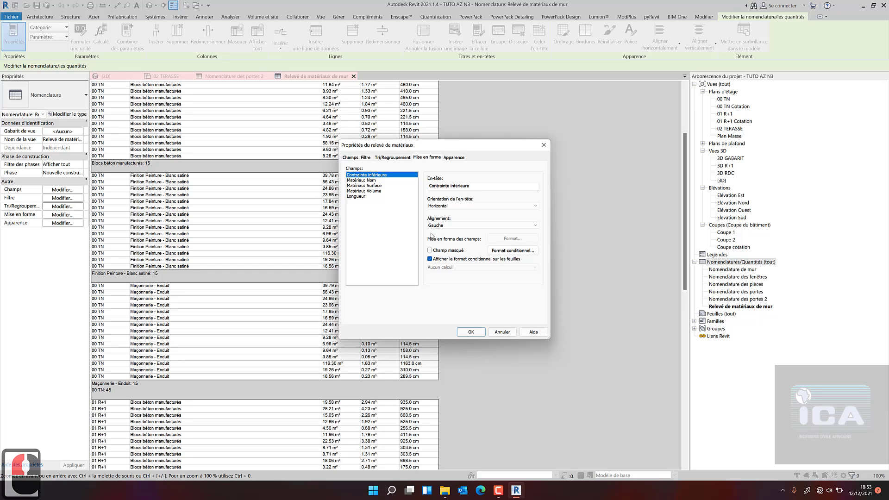
click(366, 186)
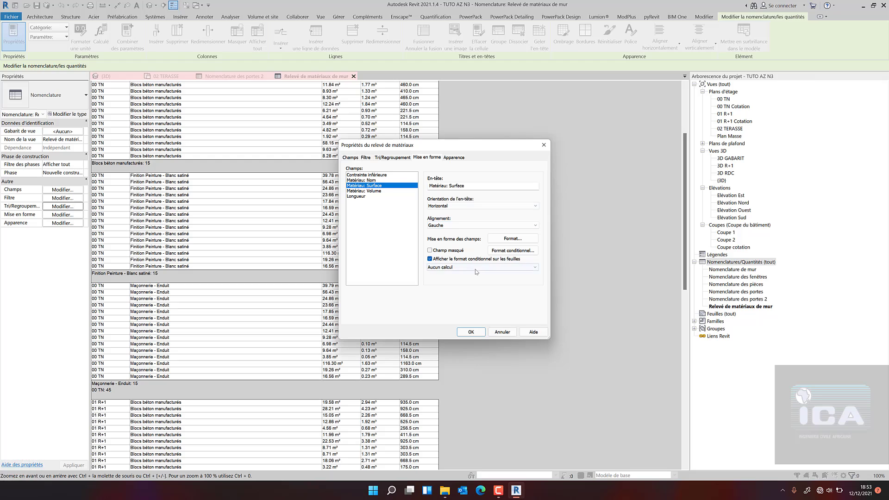
click(476, 269)
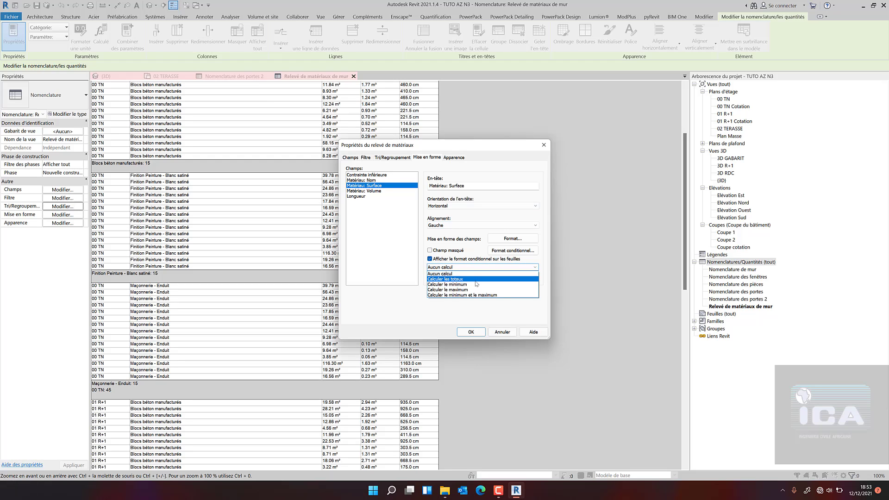
click(475, 280)
click(377, 191)
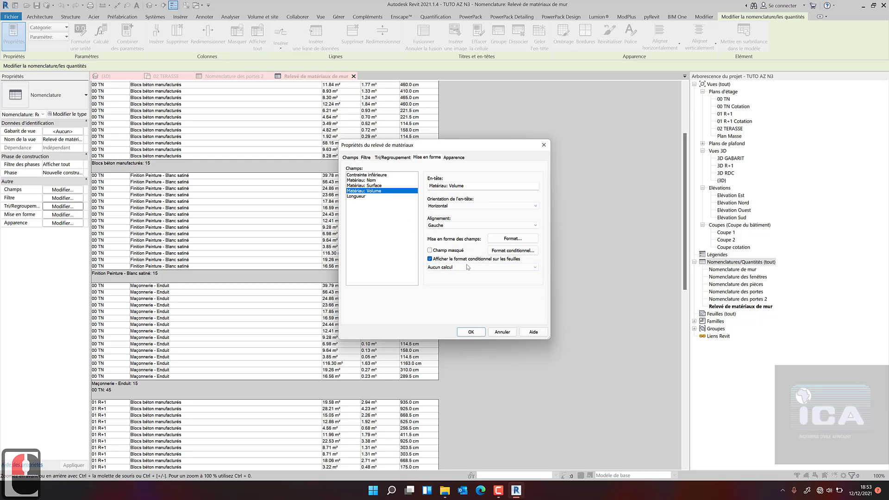
click(468, 267)
click(468, 280)
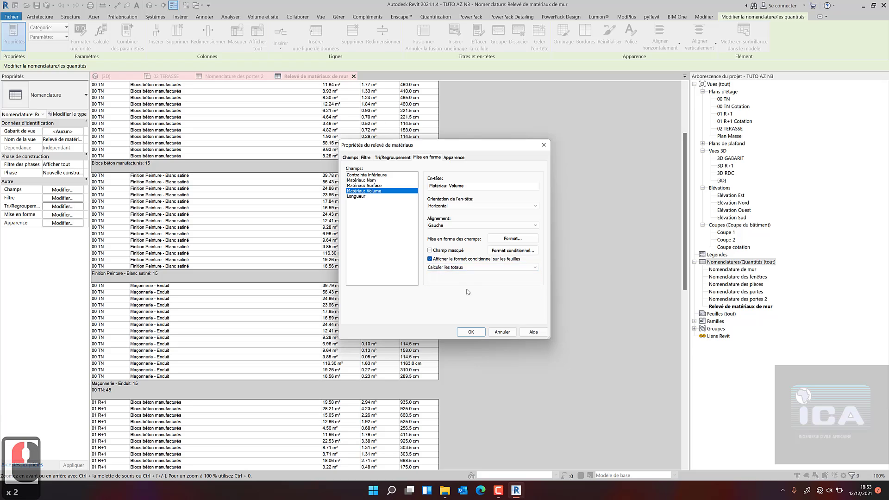
click(468, 332)
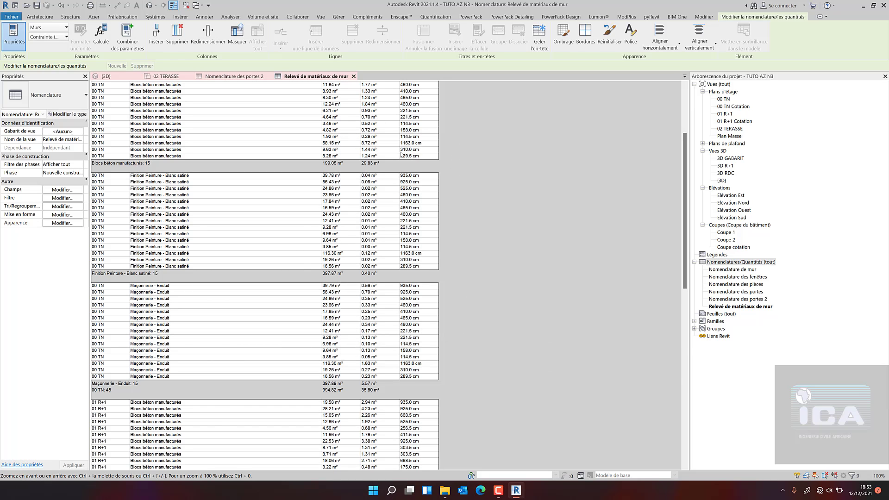
Examine the surface and volume subtotals per material and per level in the wall material takeoff.
scroll(183, 121, up, 2)
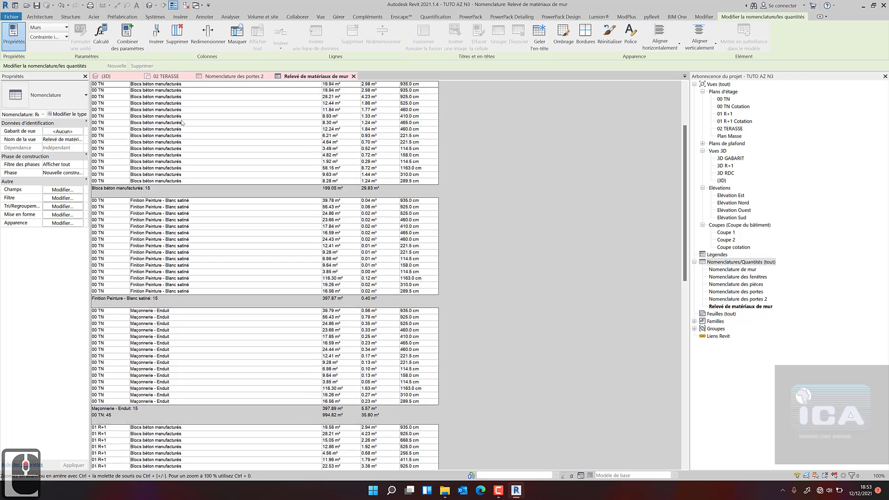
scroll(182, 122, up, 3)
scroll(175, 146, up, 4)
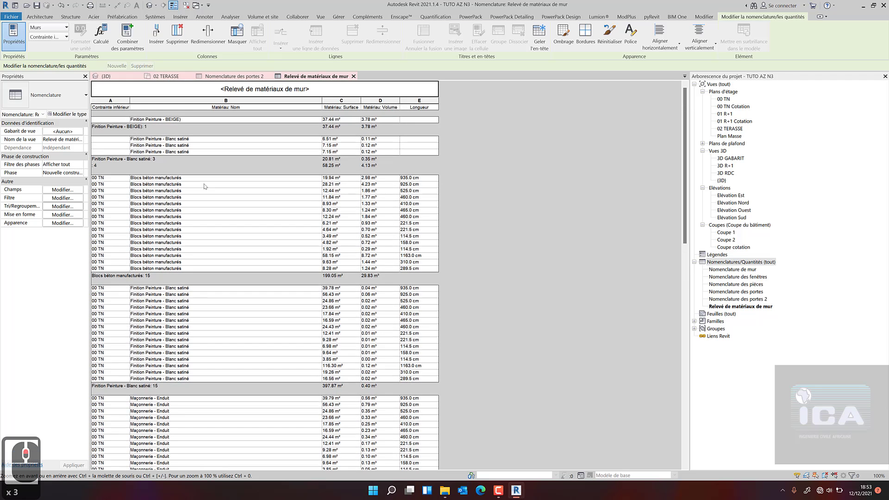
scroll(180, 218, down, 2)
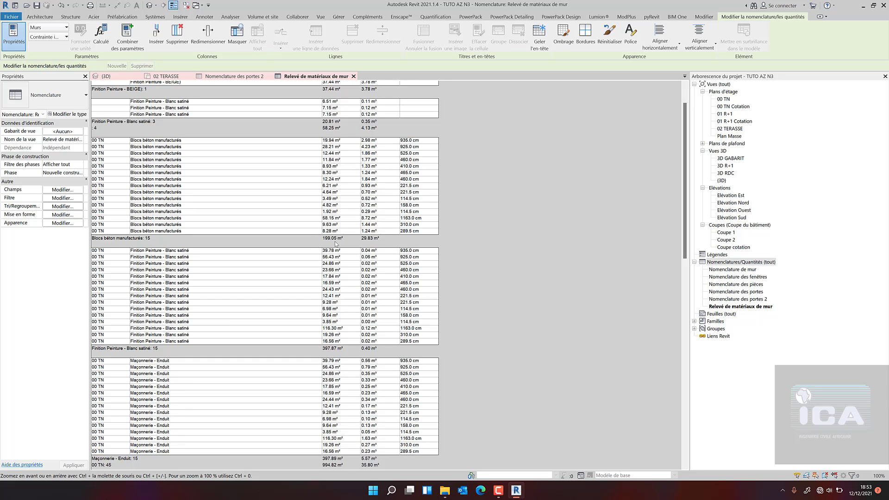
scroll(373, 242, up, 3)
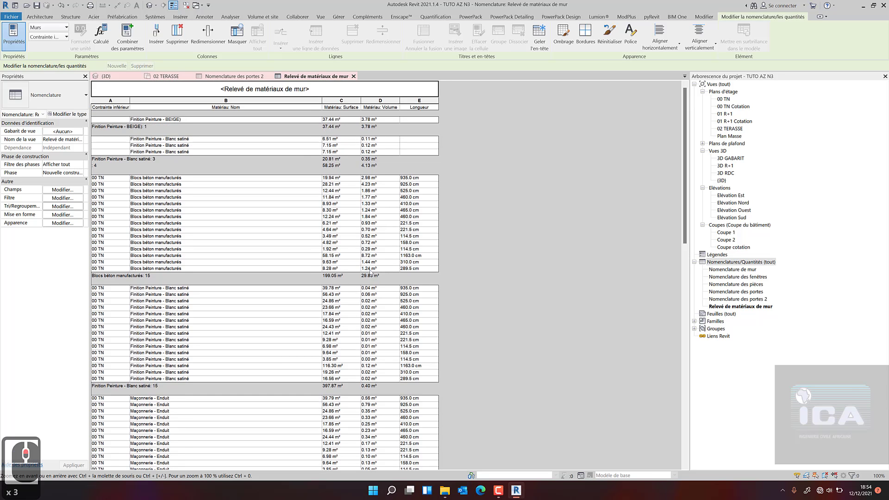
scroll(371, 274, down, 4)
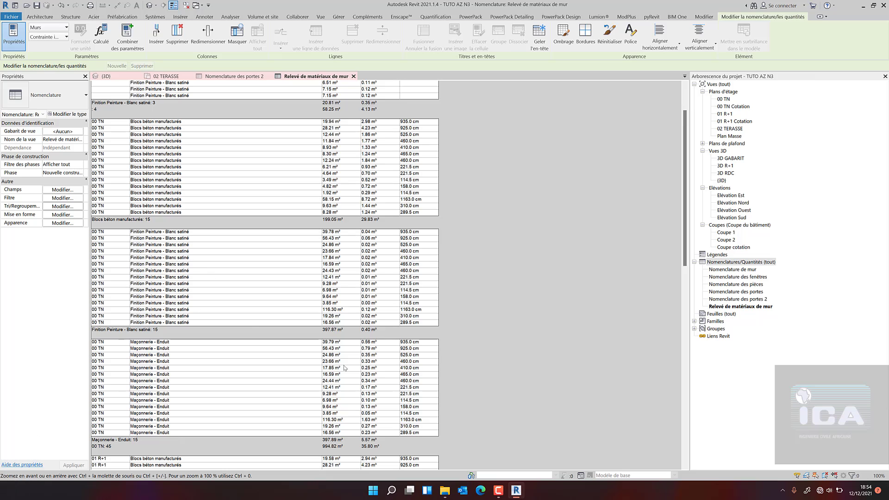
scroll(367, 347, down, 2)
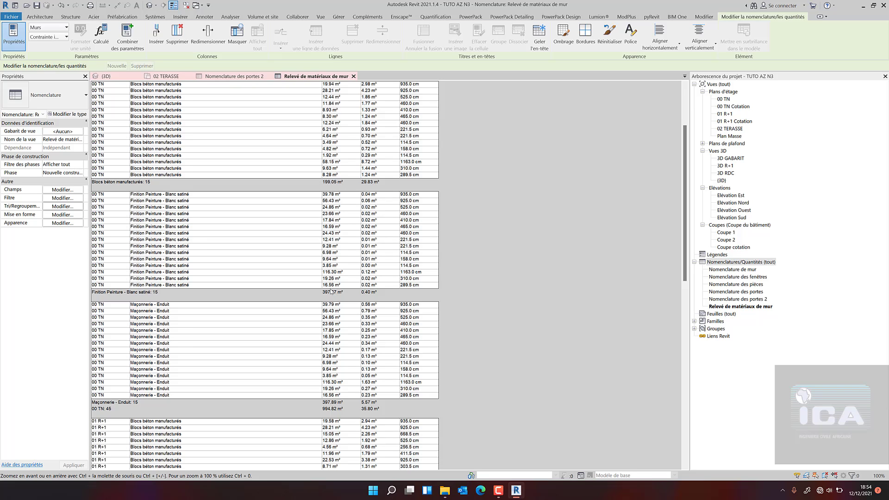
scroll(331, 292, down, 13)
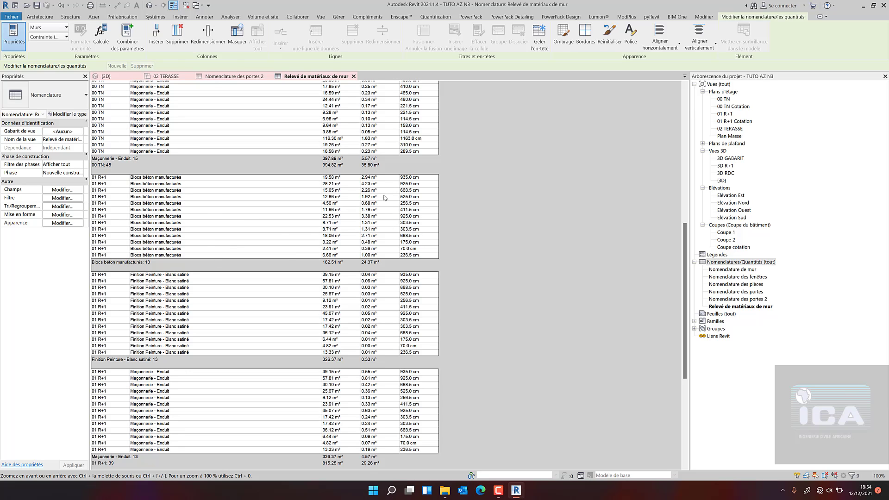
Turn off Détailler chaque occurrence so the takeoff condenses to one row per material and level.
click(53, 207)
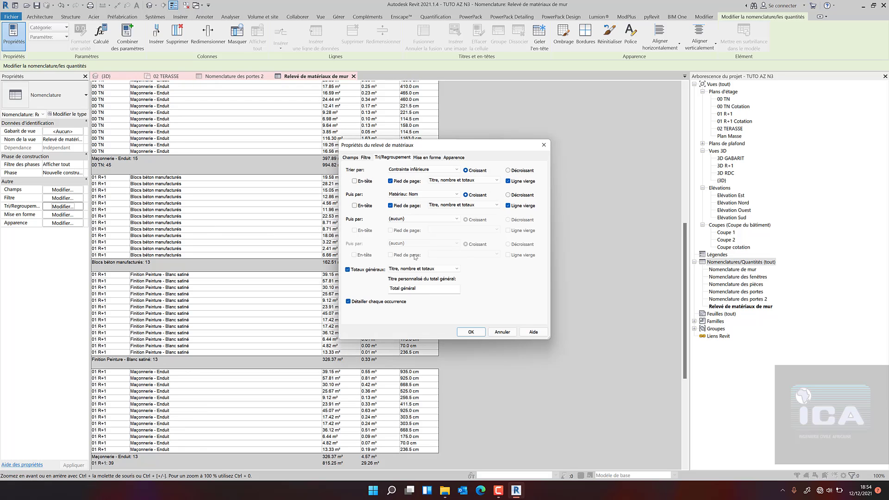
click(348, 301)
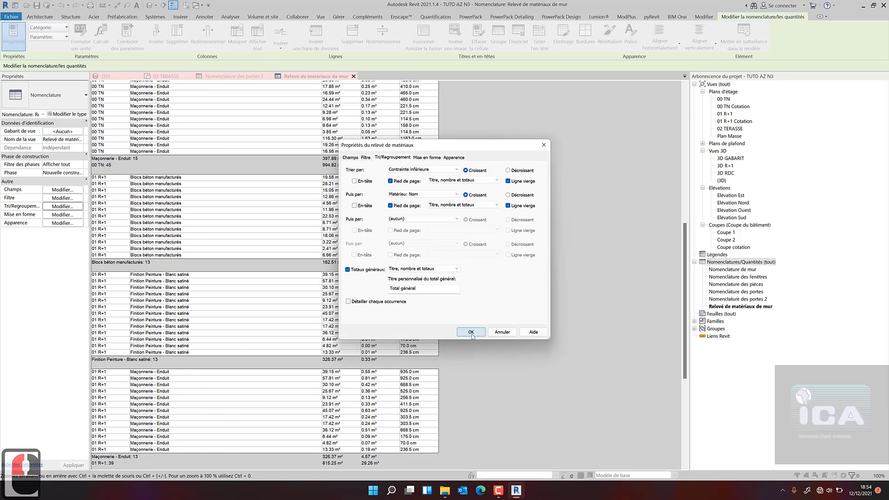
click(471, 332)
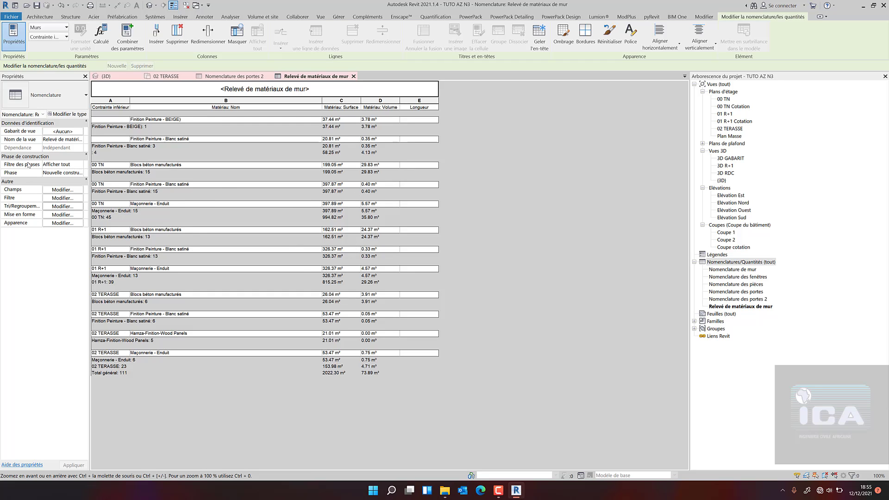
Turn Détailler chaque occurrence back on so the wall material takeoff itemises every wall, and review the rows down to the grand total.
click(55, 207)
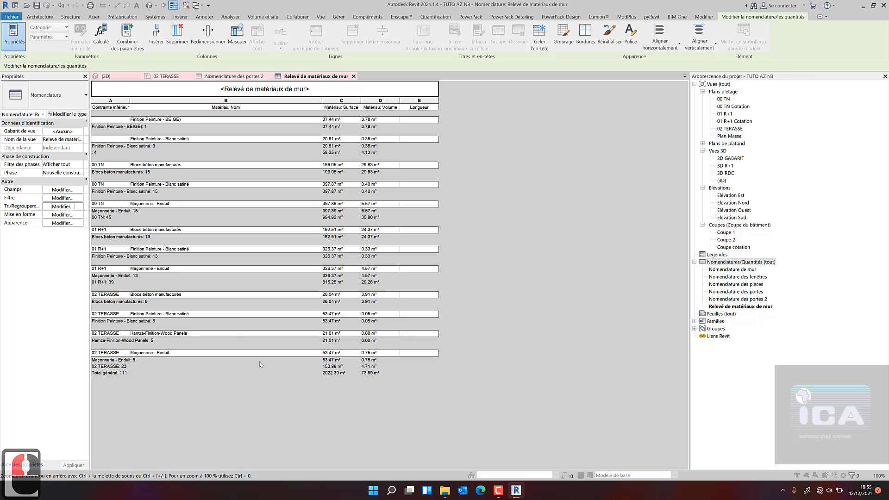
click(348, 302)
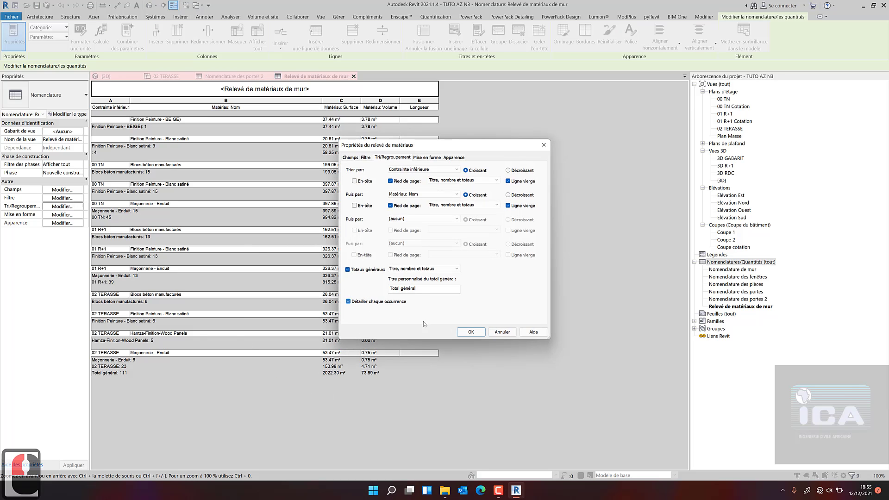
click(470, 332)
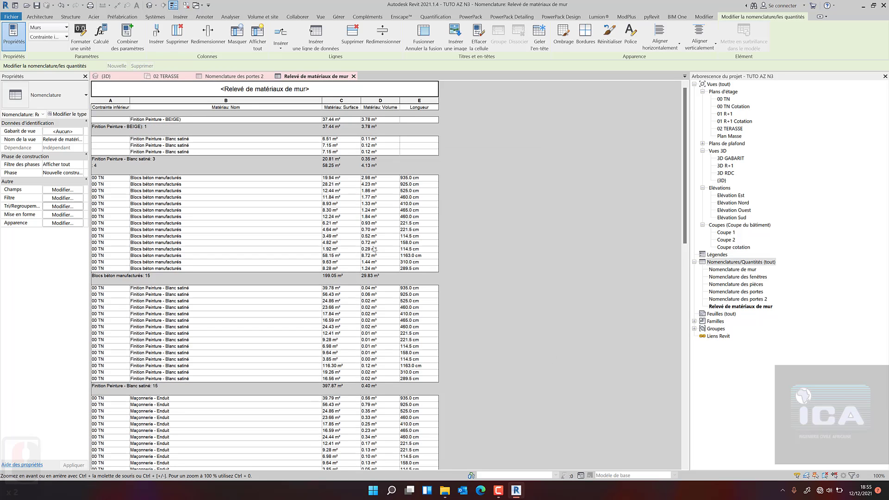
scroll(383, 178, down, 3)
scroll(318, 259, down, 4)
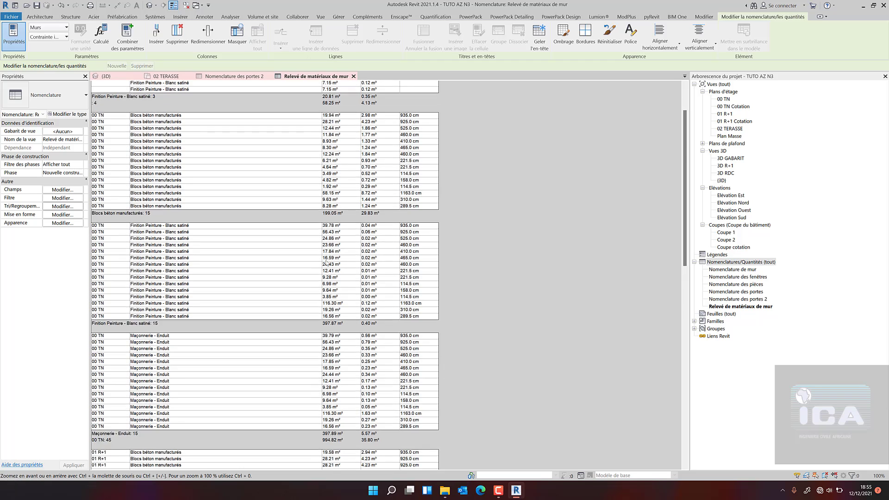
scroll(318, 258, down, 20)
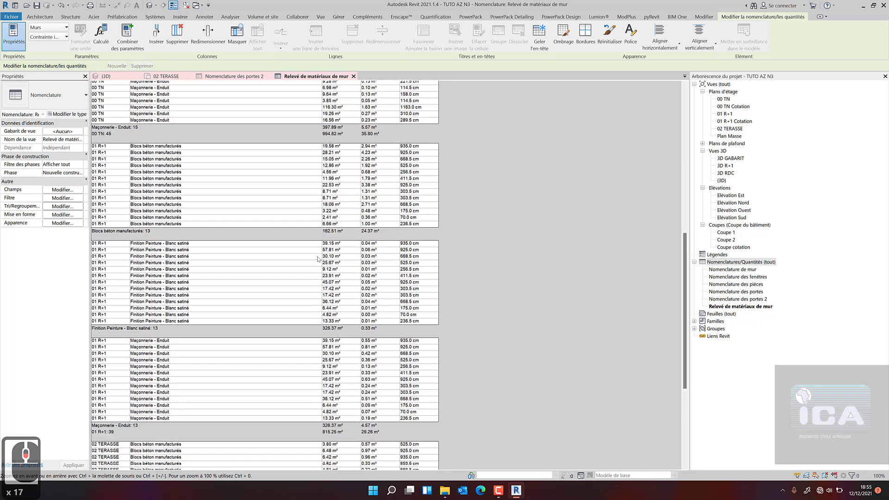
scroll(318, 259, down, 4)
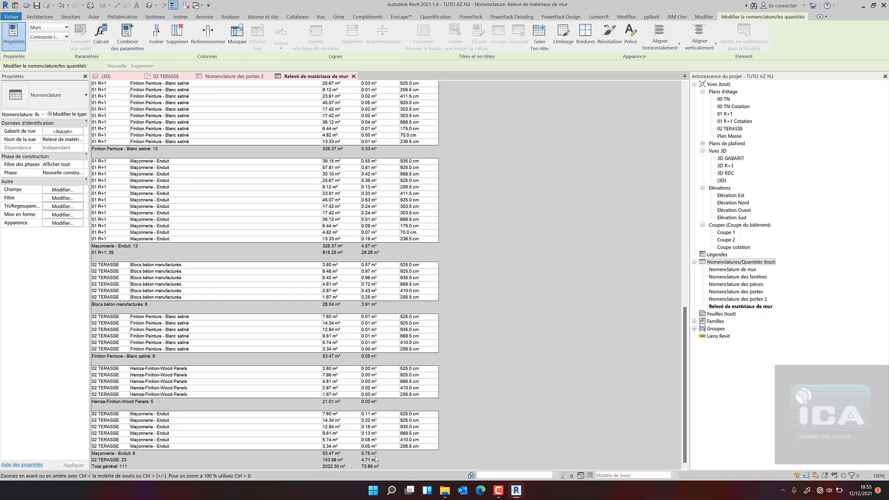
scroll(376, 328, up, 20)
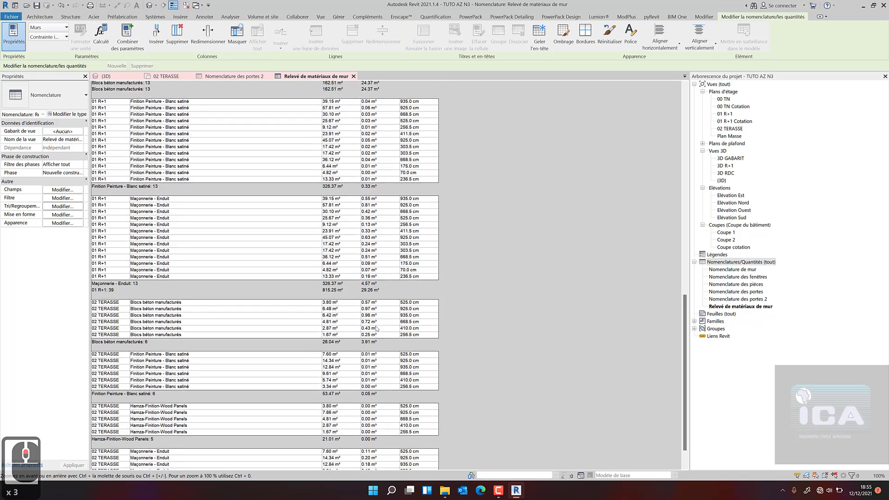
scroll(376, 328, up, 14)
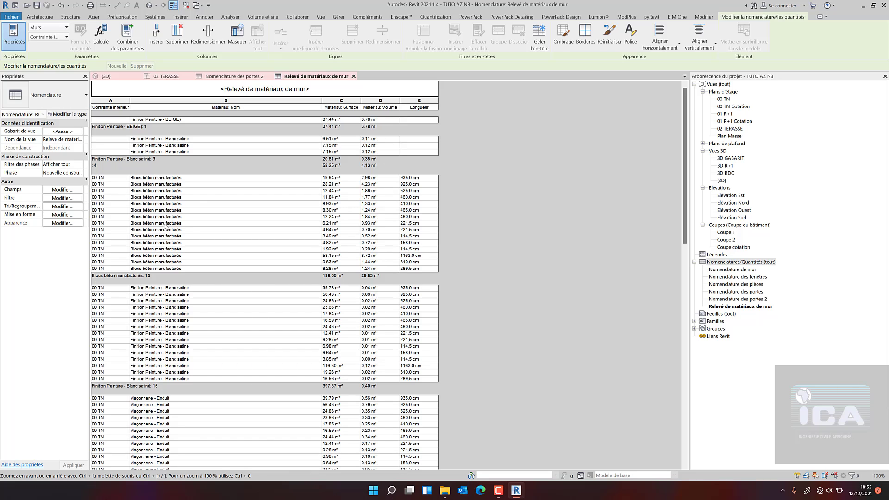
Sort the wall material takeoff first by Matériau: Nom and second by Contrainte inférieure.
click(66, 207)
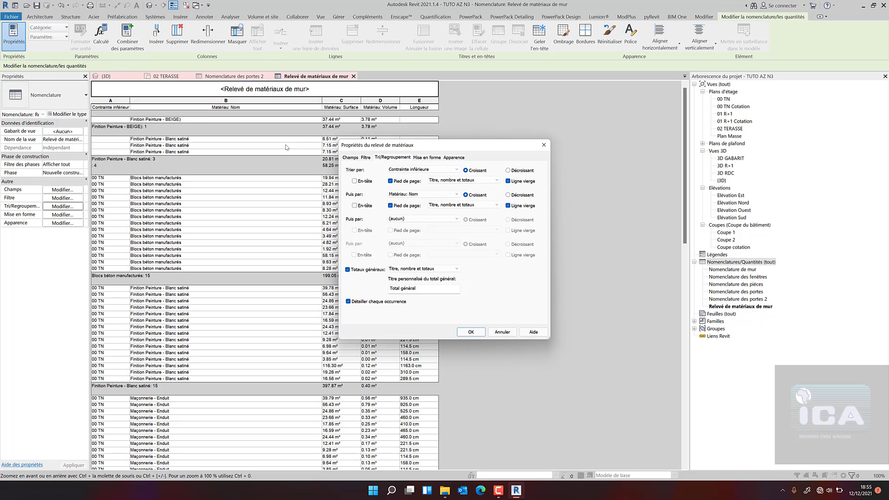
click(442, 171)
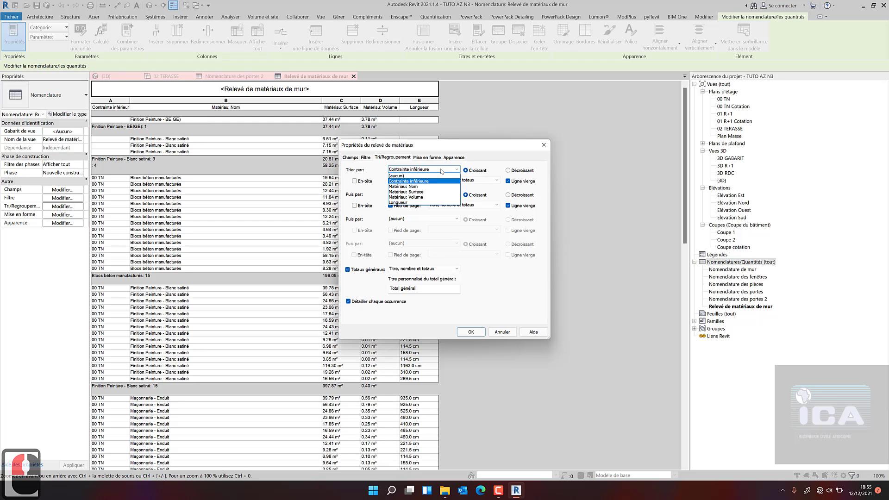
click(427, 186)
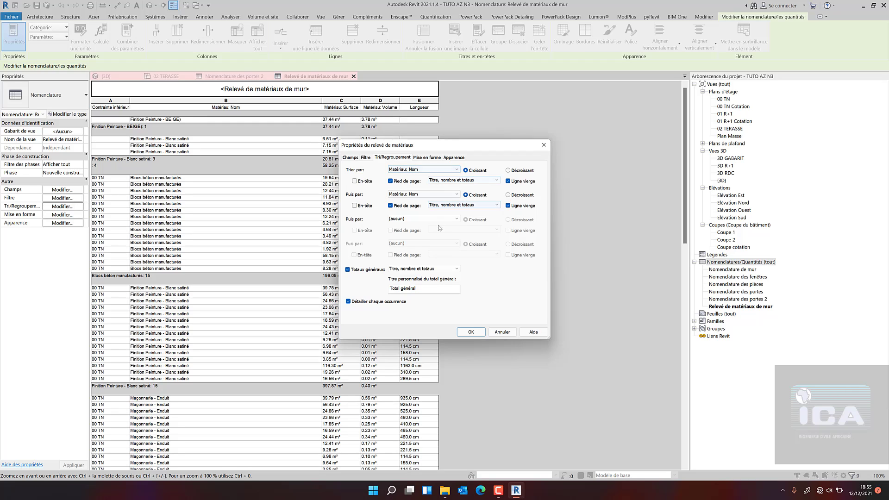
click(451, 195)
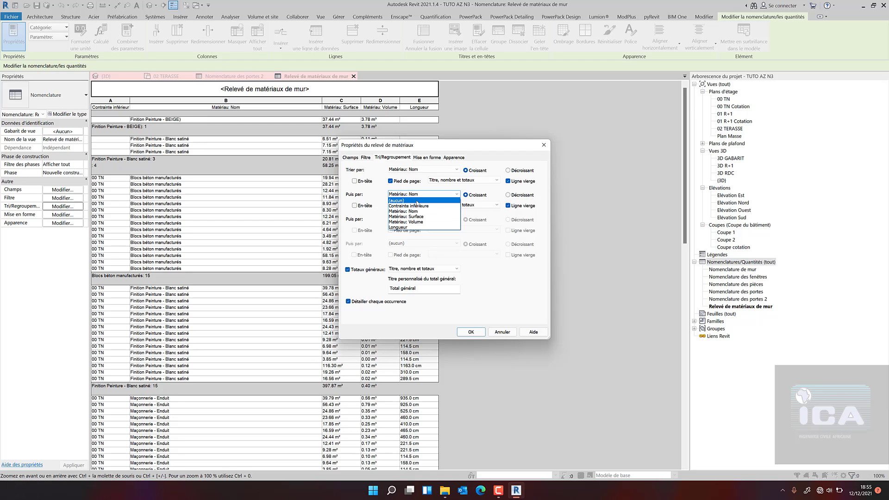
click(416, 205)
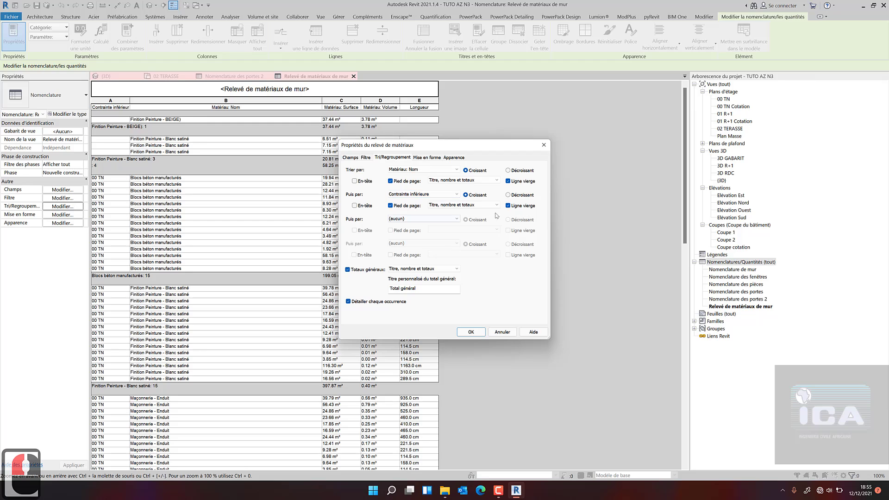
Turn off the blank line and footer for the Contrainte inférieure grouping and apply the takeoff settings.
click(508, 206)
click(390, 206)
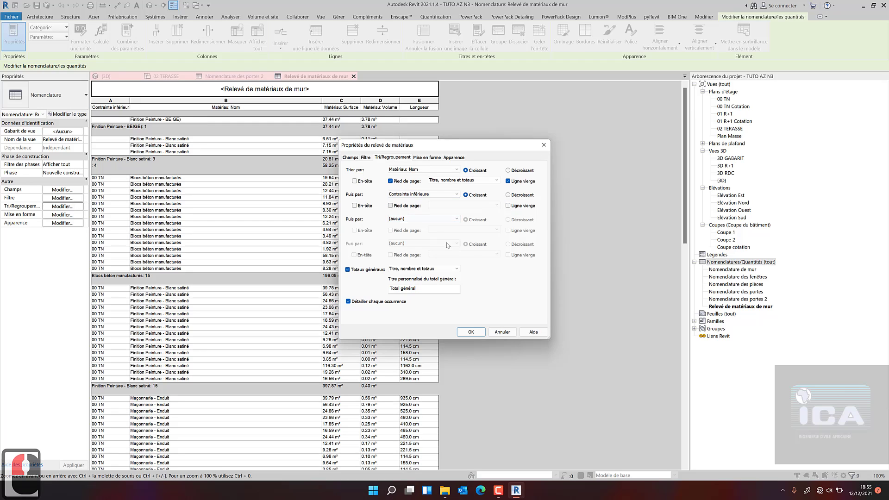
click(467, 333)
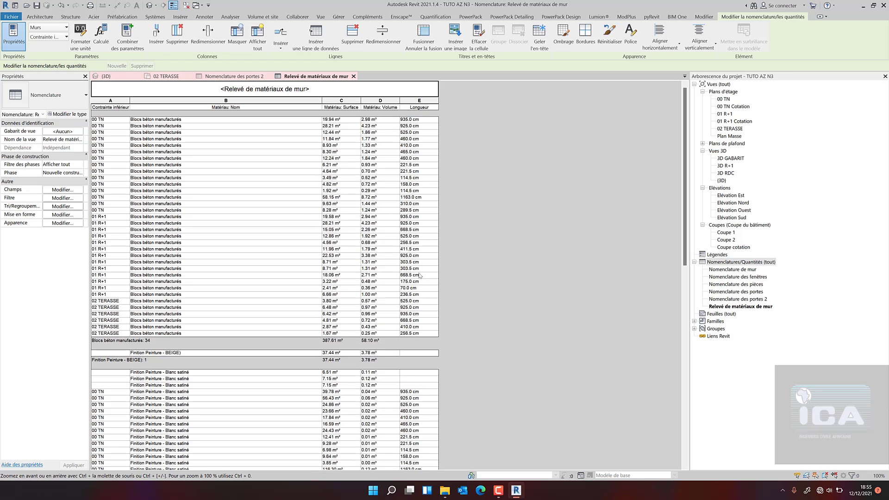
Examine the surface and volume totals per material in the regrouped takeoff, checking the 3D view for reference.
double_click(172, 137)
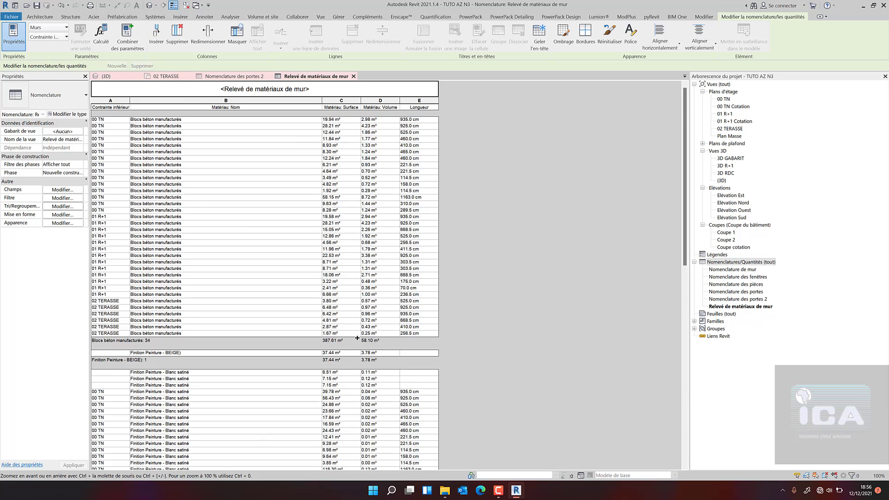
scroll(175, 145, down, 14)
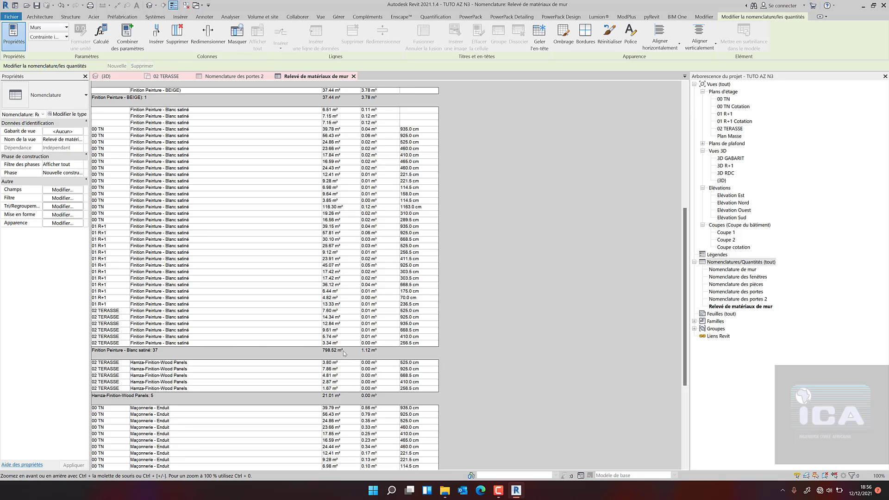
scroll(225, 344, down, 4)
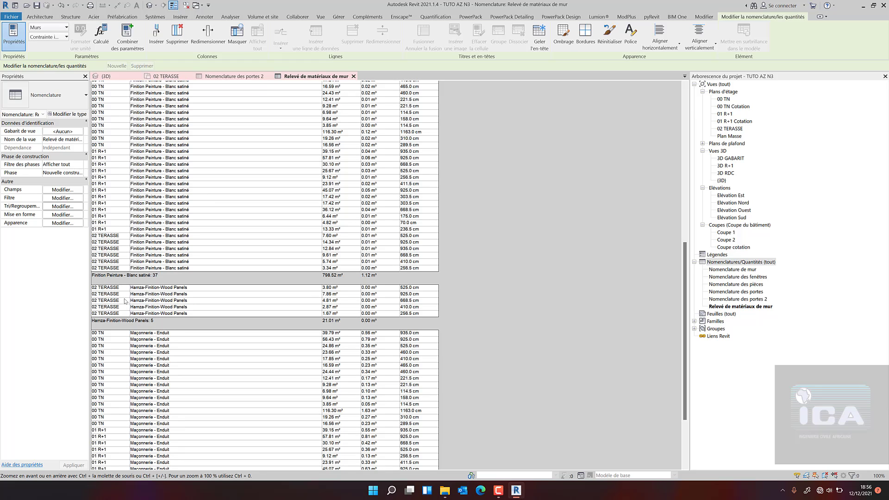
click(96, 76)
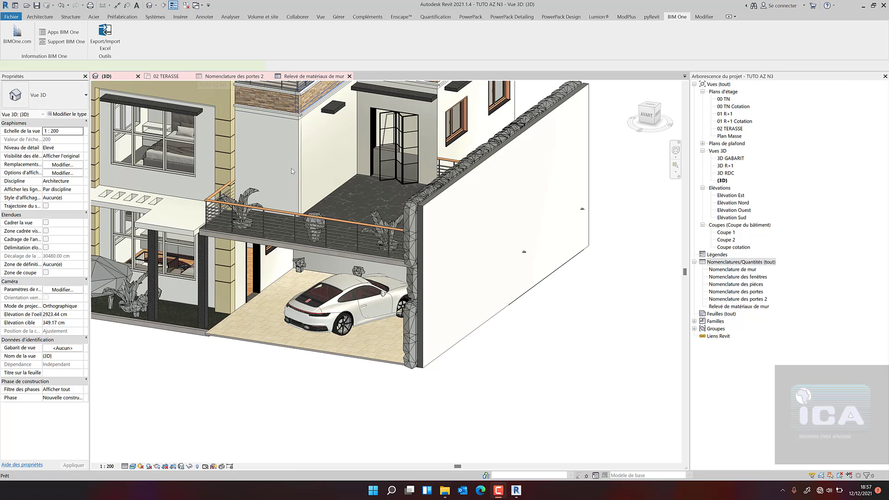
click(314, 76)
scroll(223, 237, down, 12)
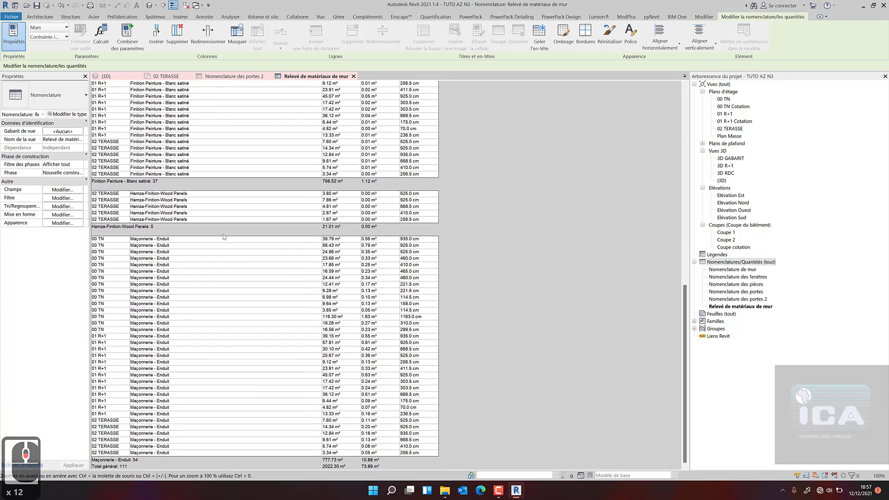
scroll(149, 307, down, 8)
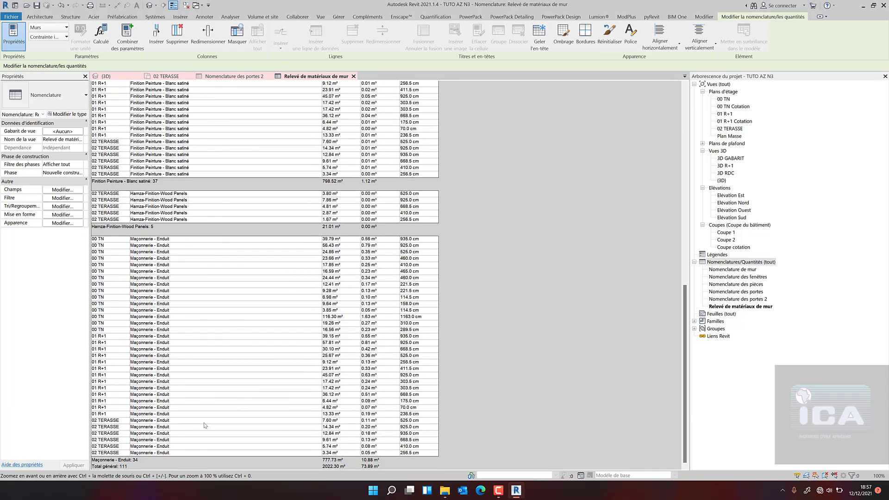
scroll(206, 425, up, 20)
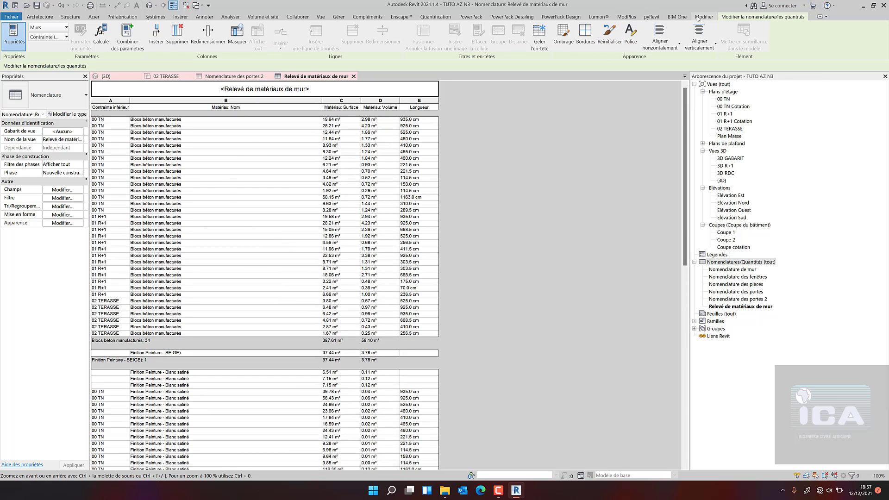
Switch to the 3D view and close all inactive views.
click(676, 16)
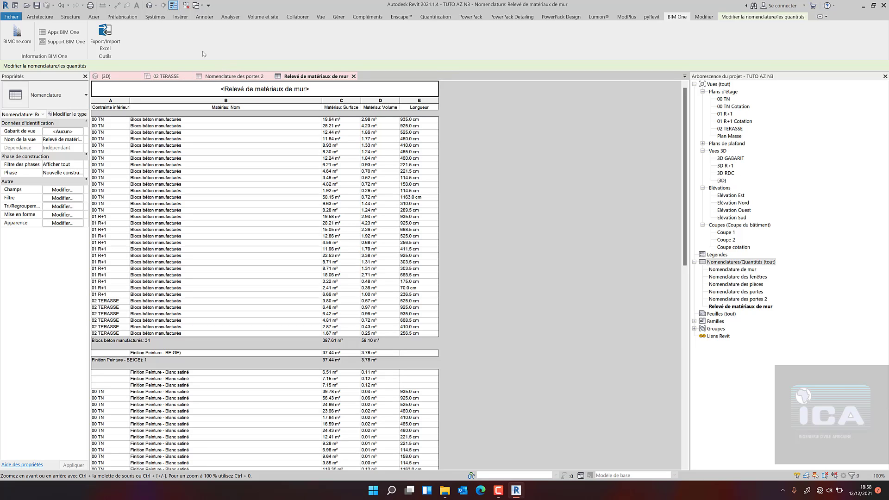
click(125, 79)
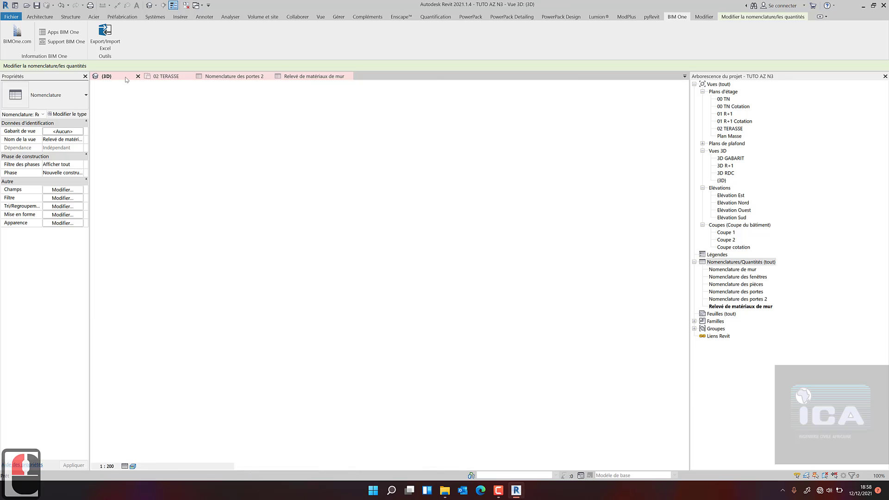
click(186, 6)
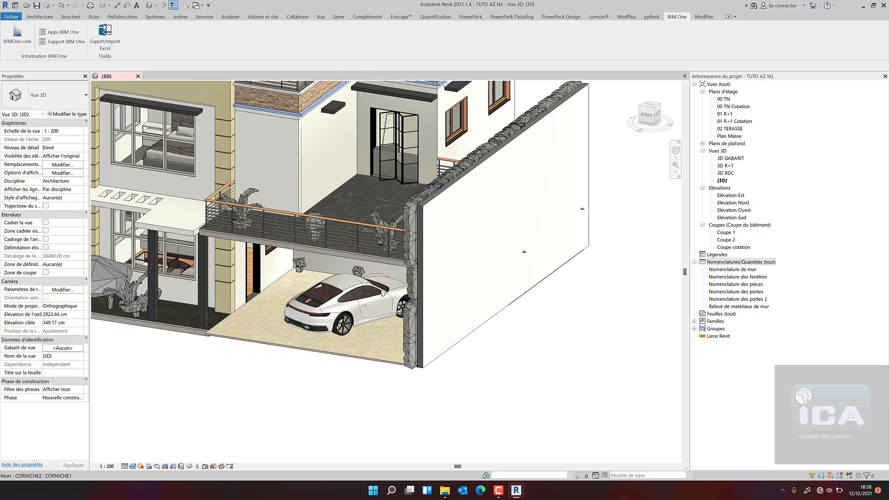
Confirm Français as the interface language of the Buildingbook quantification extension.
click(368, 18)
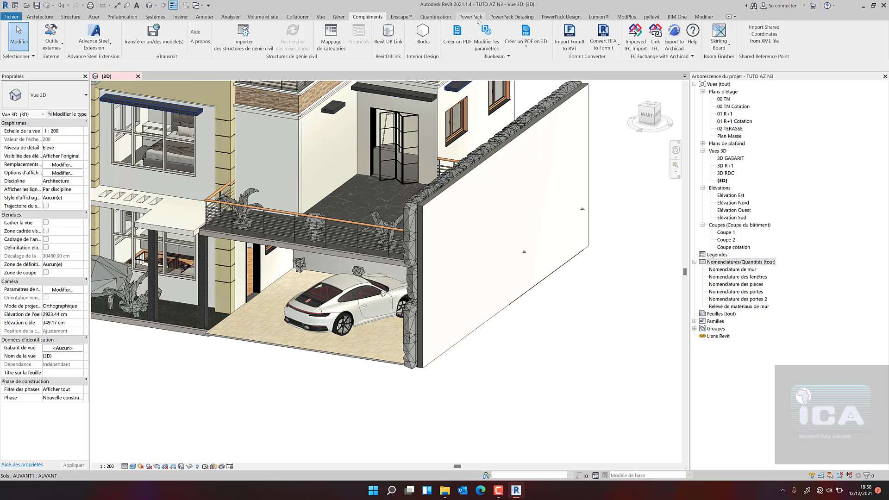
click(437, 17)
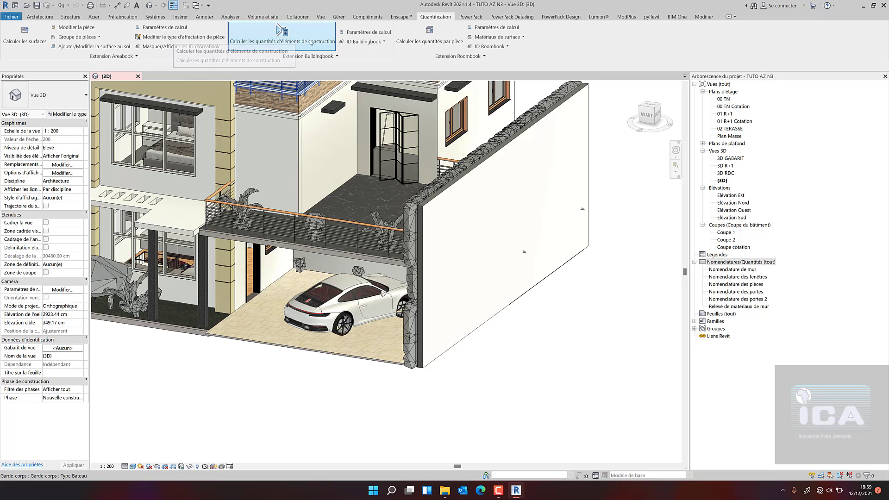
click(338, 56)
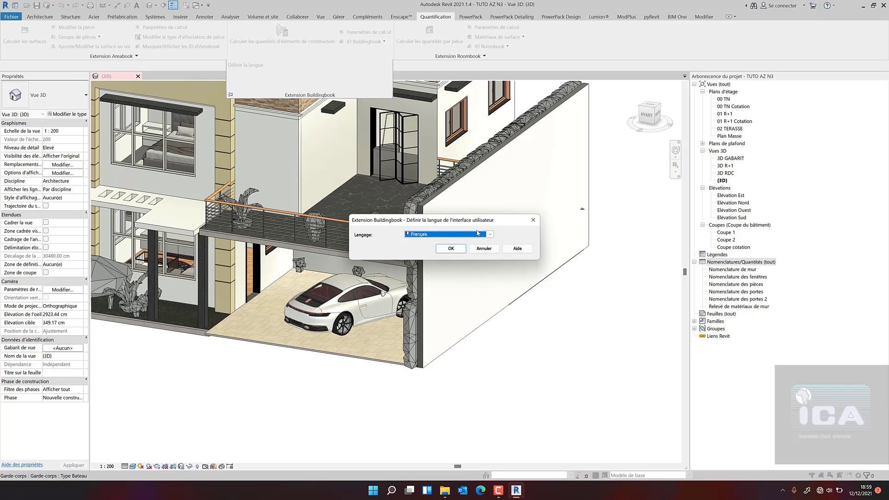
click(451, 249)
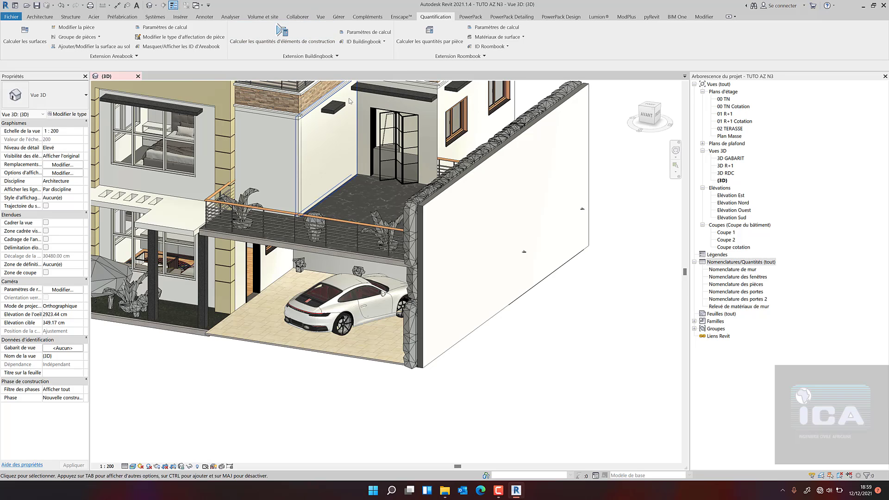
Open the Buildingbook calculation of building element quantities and inspect its level filter without changing it.
click(282, 33)
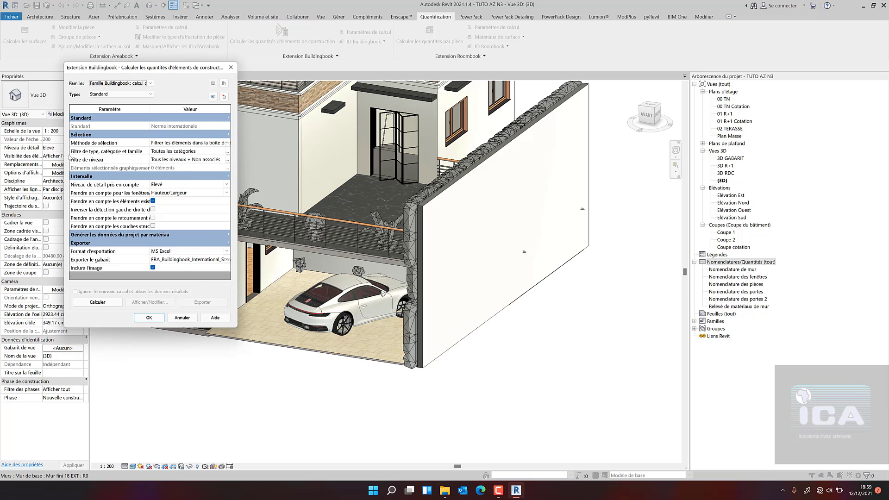
click(145, 187)
click(226, 160)
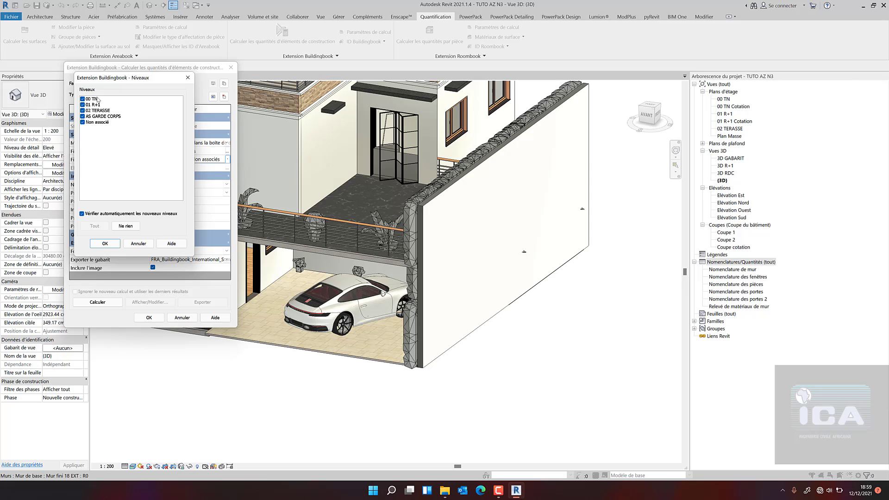
click(137, 244)
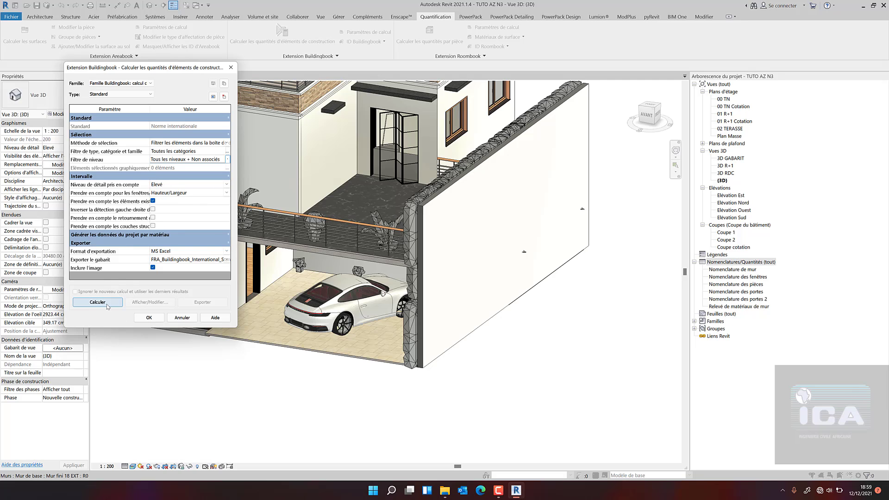
Calculate the Buildingbook element quantities for all categories and levels and export the results to MS Excel.
click(98, 302)
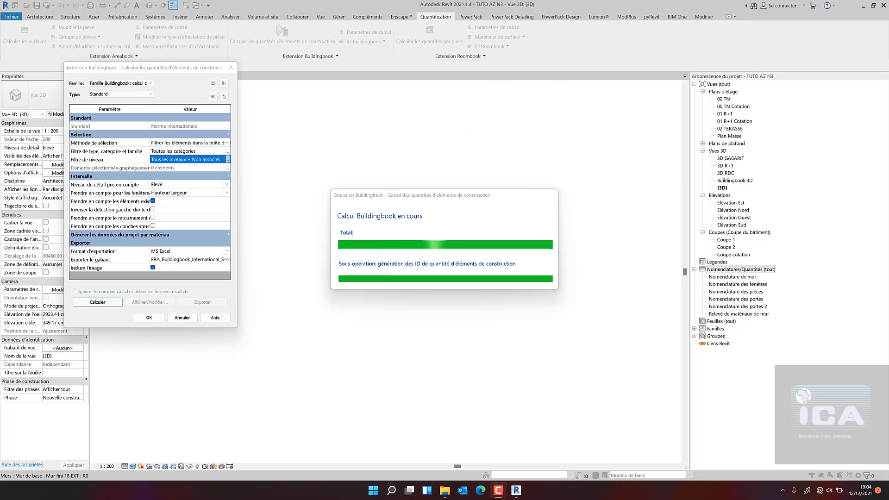
mouse_move(445, 490)
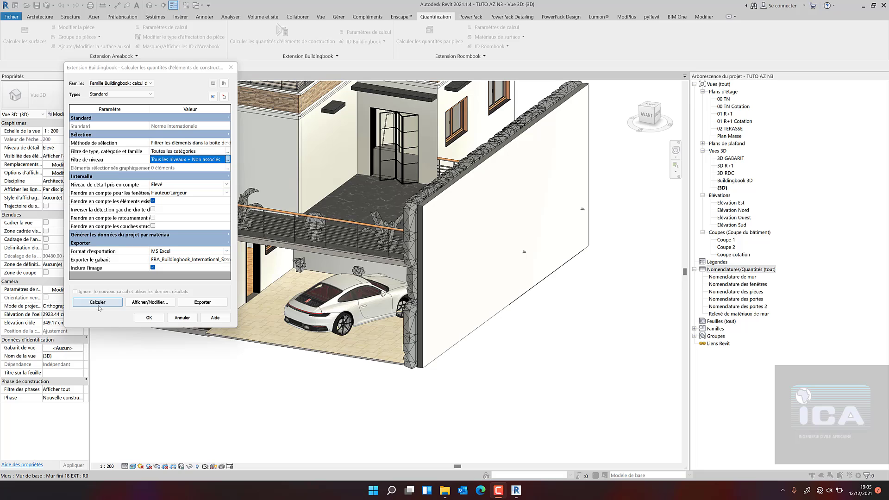
click(196, 303)
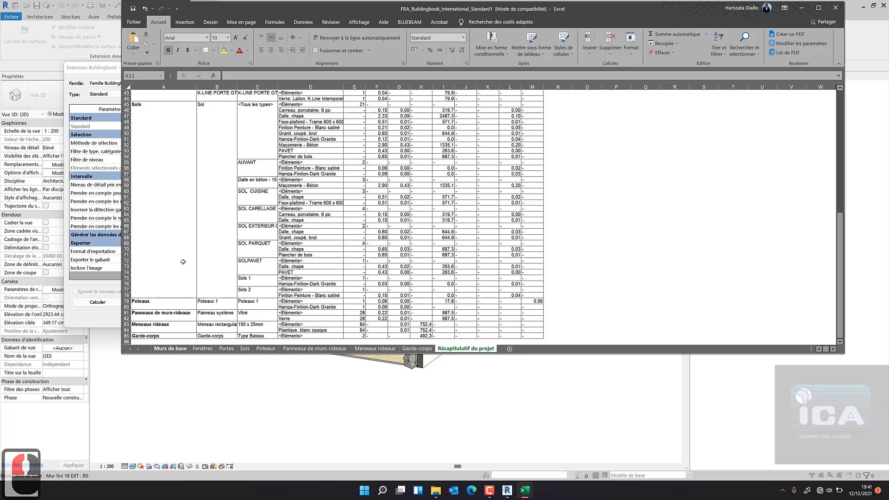
Examine the Murs de base sheet of the exported workbook, from the project header through the wall layers and type totals.
click(170, 348)
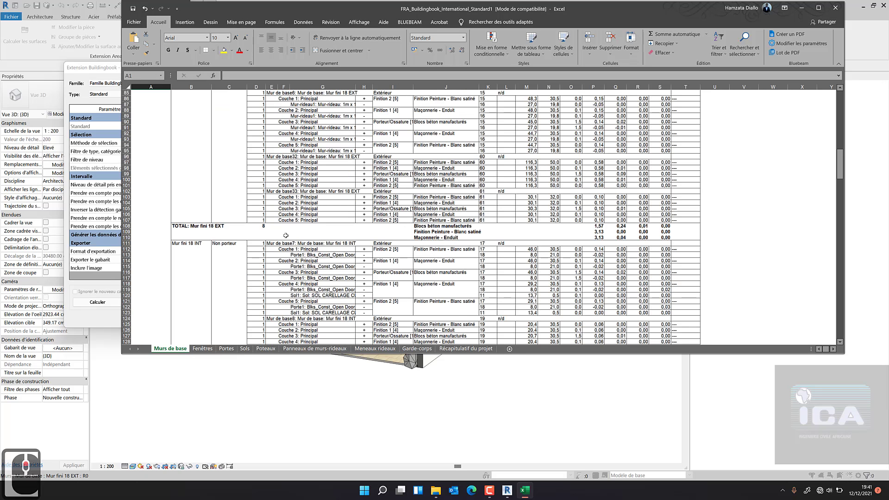
scroll(829, 150, up, 7)
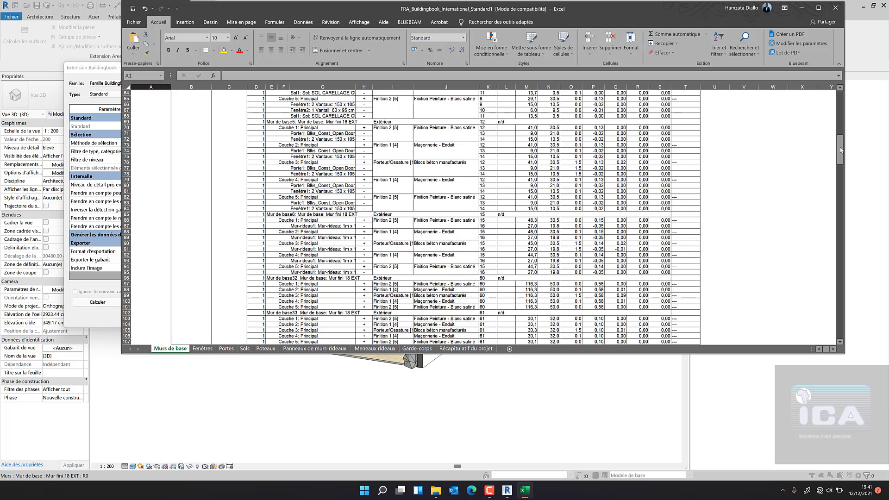
drag(840, 150, 840, 93)
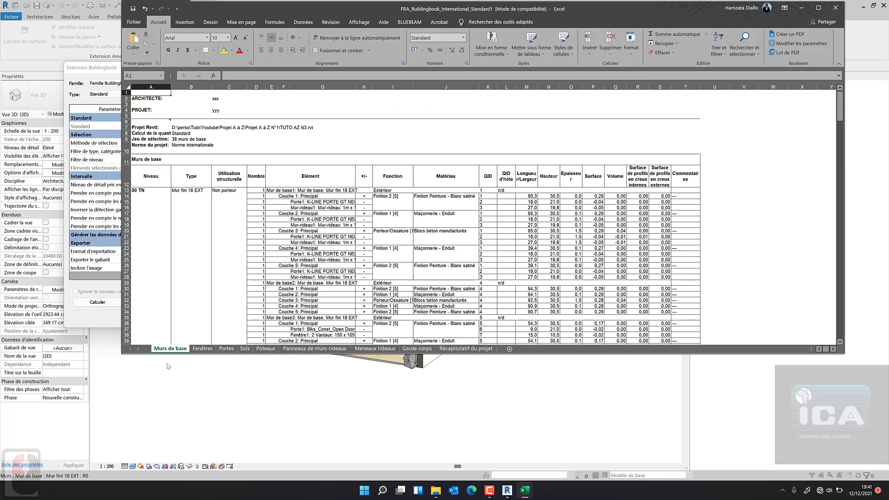
scroll(331, 216, down, 4)
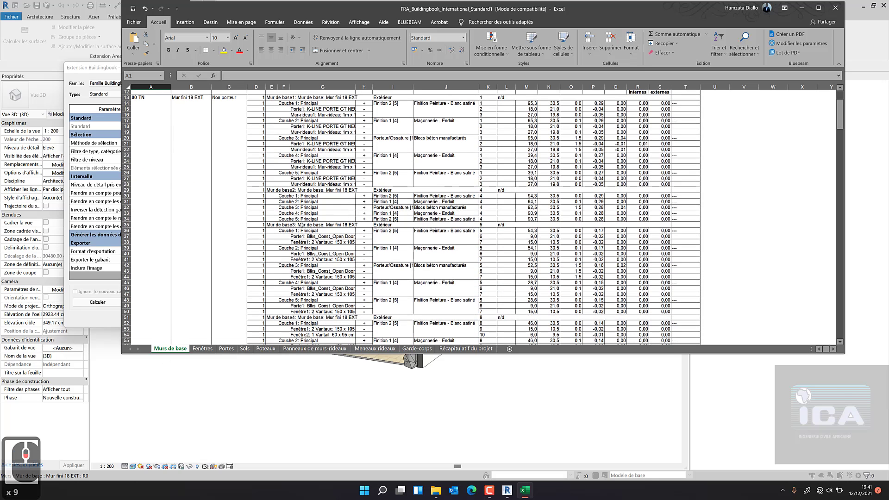
scroll(208, 287, down, 6)
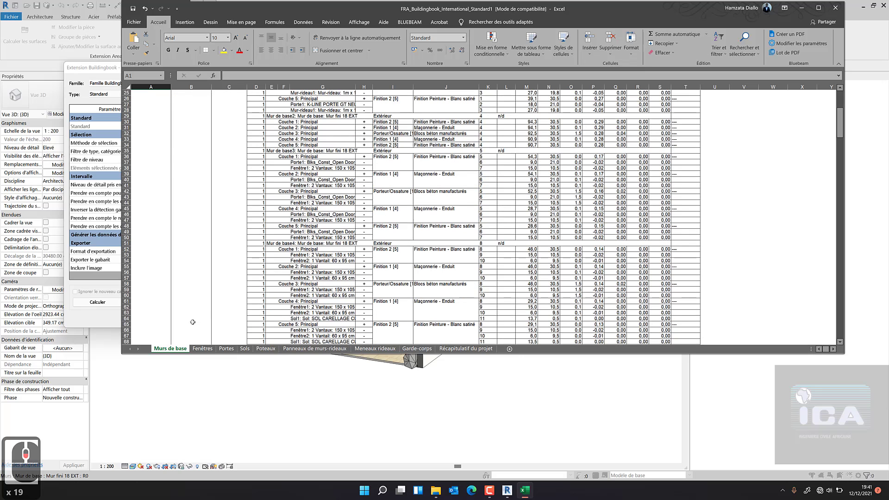
scroll(199, 315, down, 5)
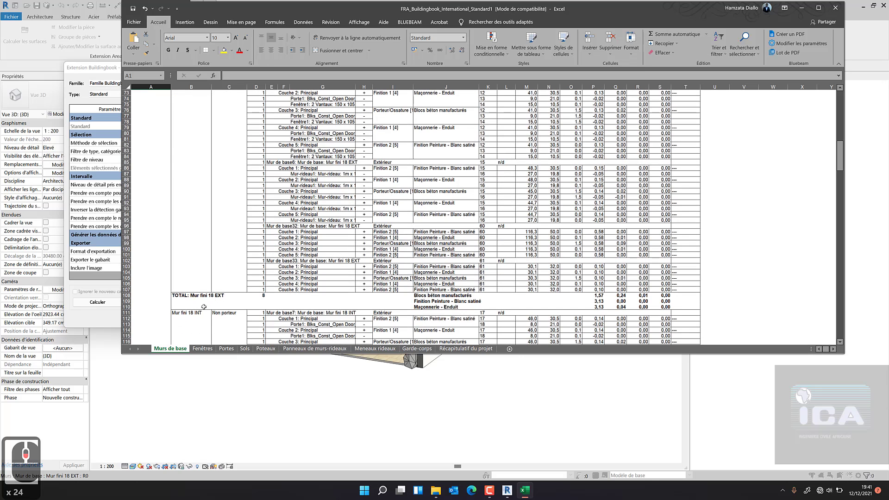
scroll(244, 294, down, 2)
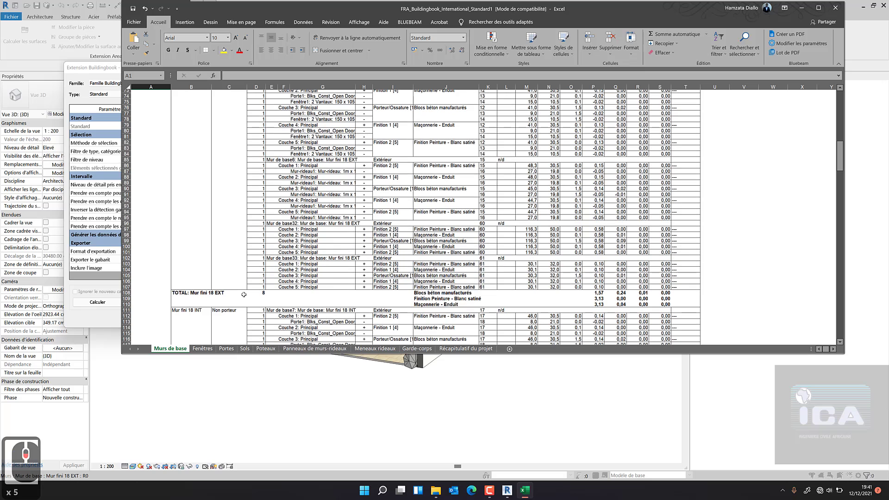
scroll(225, 315, down, 10)
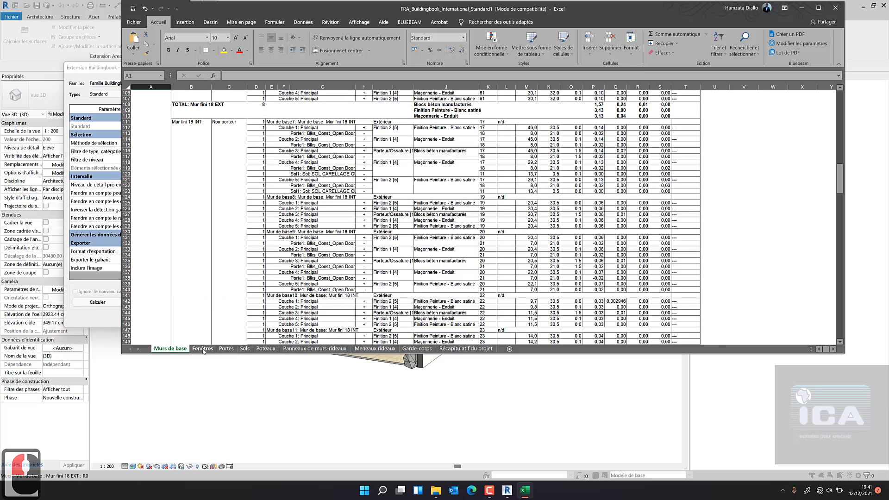
Review the window and door quantities with their images in the Fenêtres and Portes sheets.
click(203, 349)
scroll(327, 191, up, 4)
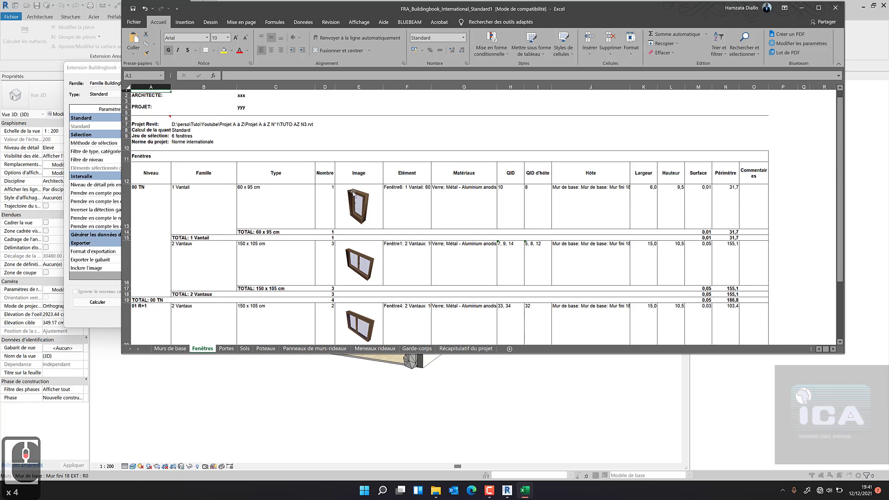
scroll(353, 192, down, 4)
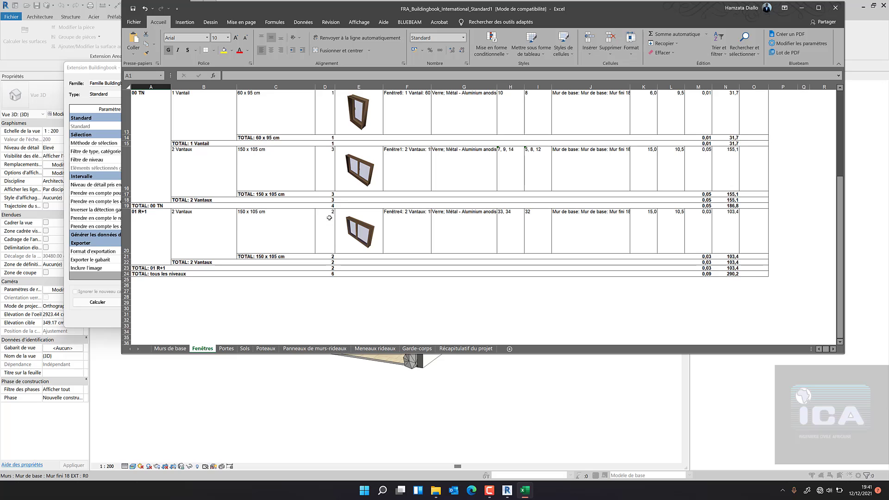
scroll(329, 218, up, 4)
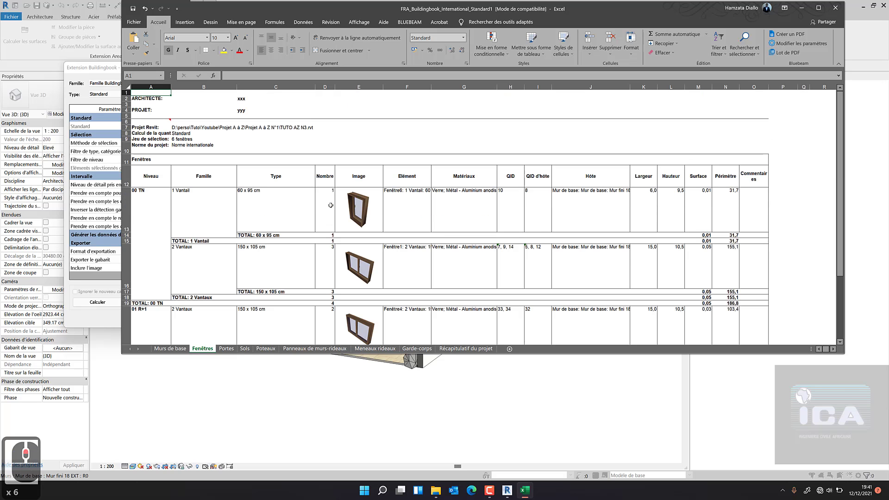
click(227, 350)
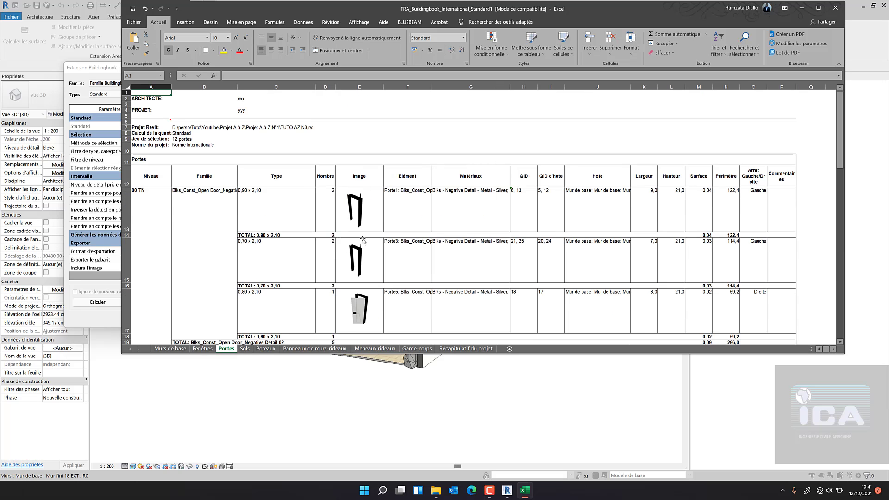
scroll(264, 356, down, 2)
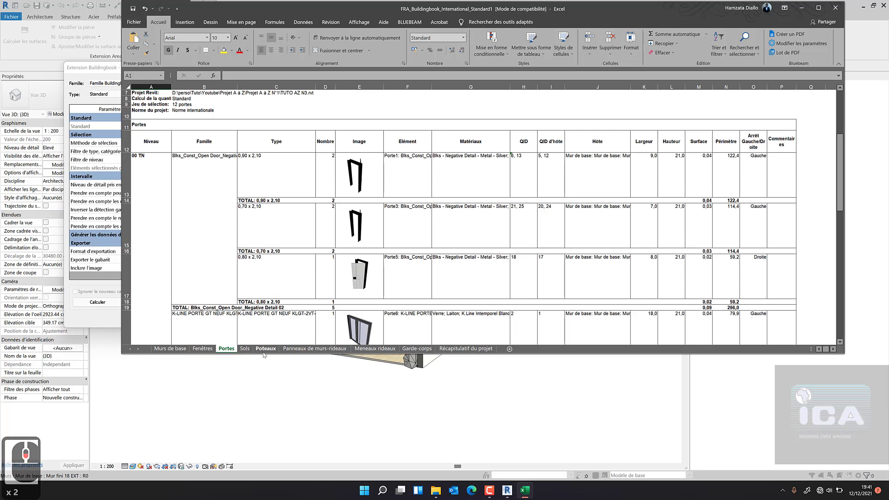
Inspect the floor, column and curtain mullion quantities in the Sols, Poteaux and Meneaux rideaux sheets.
click(245, 350)
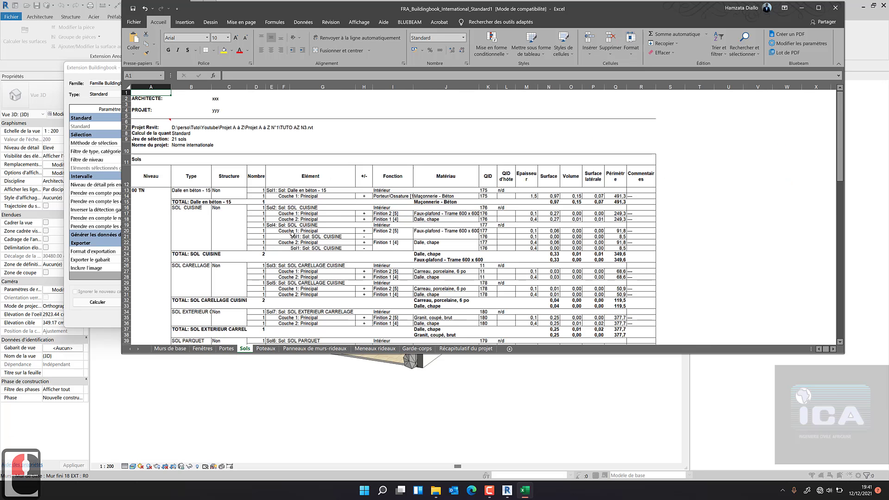
scroll(228, 254, down, 3)
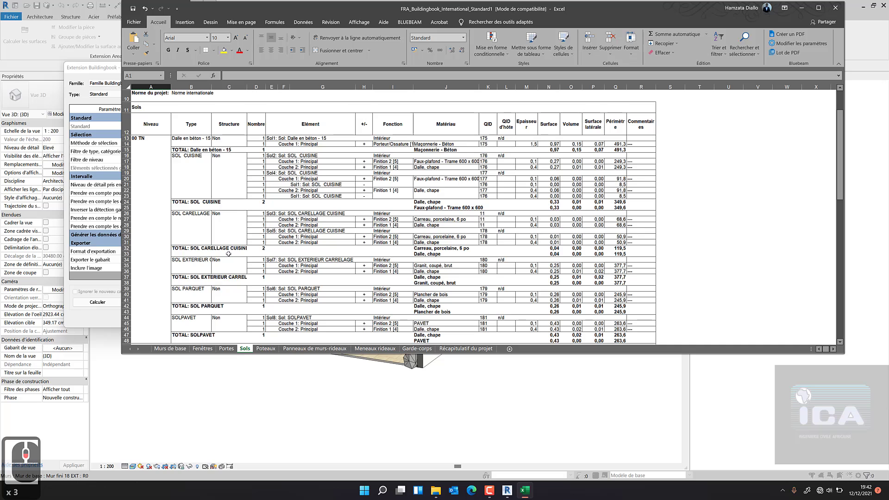
scroll(267, 244, down, 2)
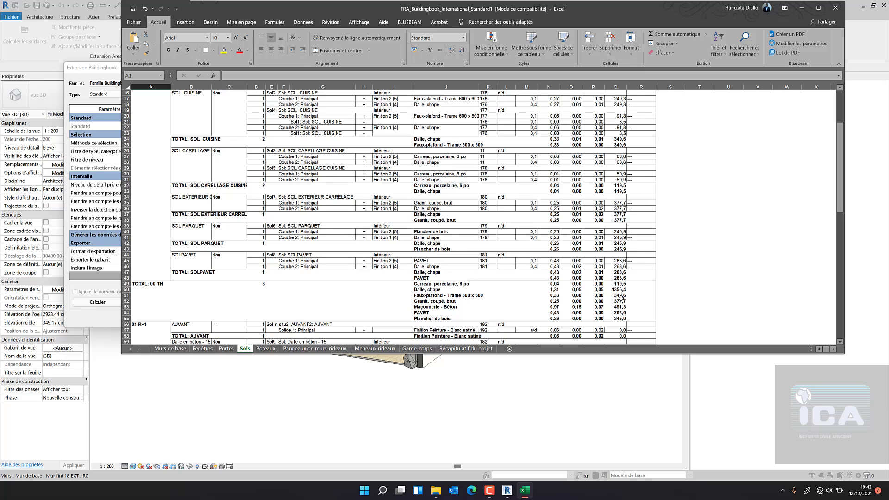
click(265, 350)
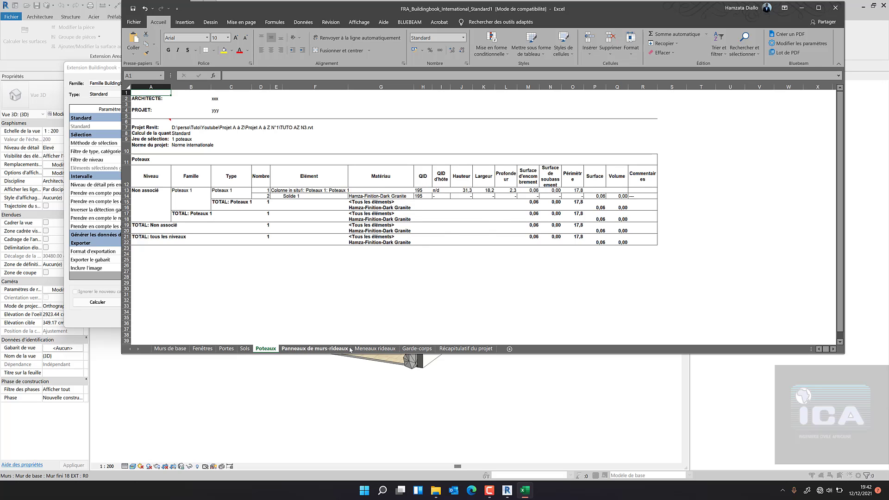
click(376, 349)
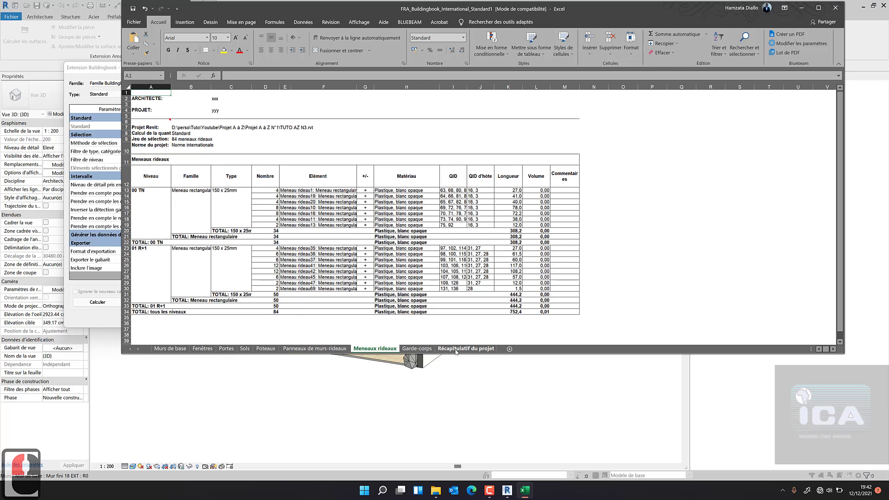
Review the project summary in the Récapitulatif du projet sheet across all categories, from Murs to Garde-corps.
click(456, 351)
scroll(219, 140, down, 3)
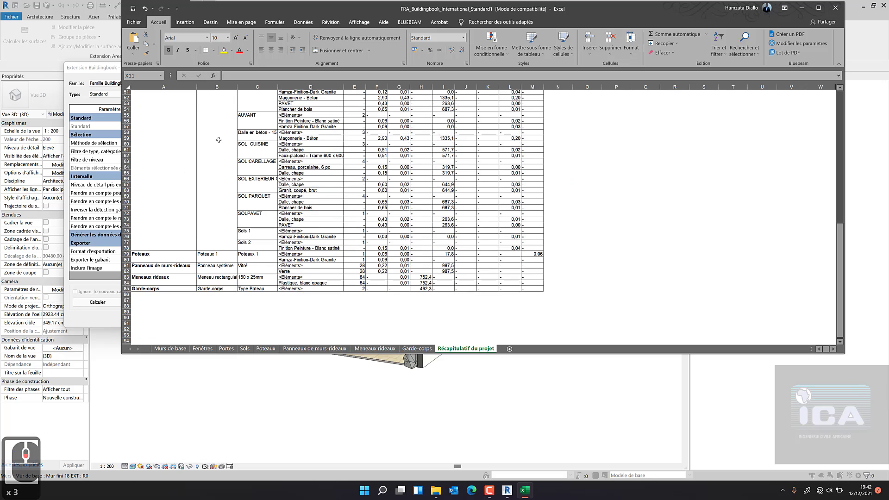
scroll(218, 139, up, 5)
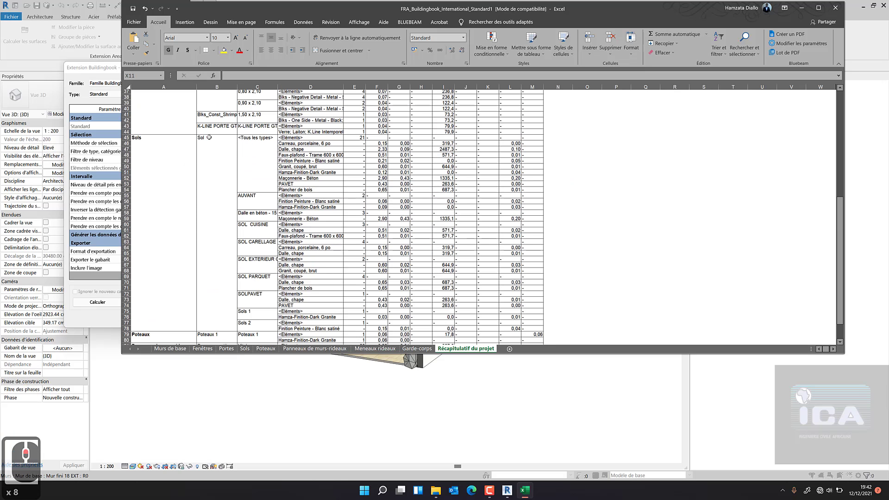
scroll(209, 138, up, 2)
scroll(208, 138, up, 5)
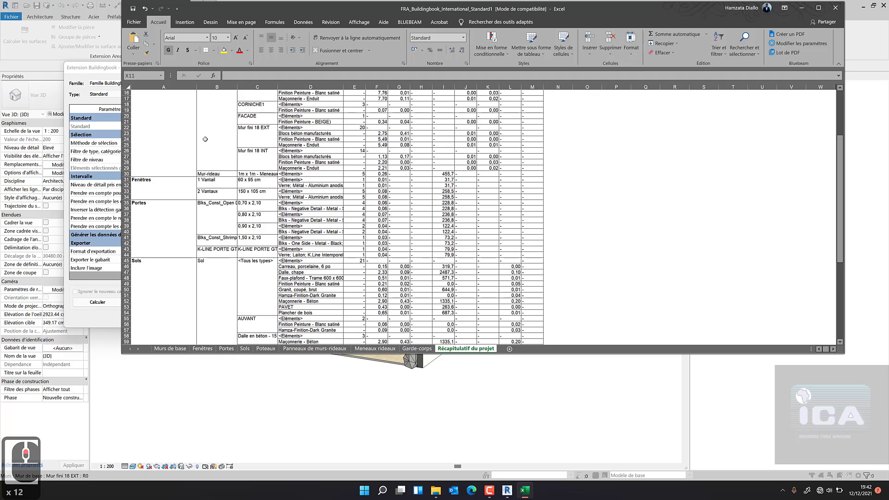
scroll(185, 148, up, 6)
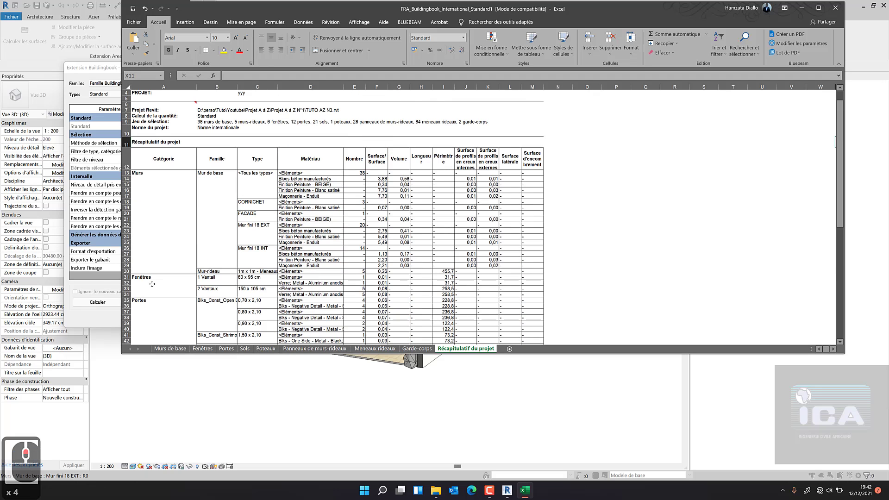
scroll(146, 189, down, 5)
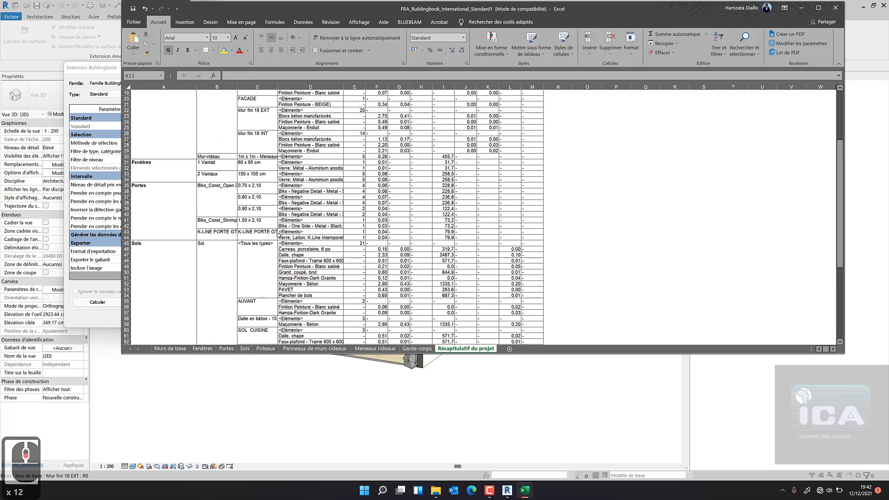
scroll(385, 226, down, 10)
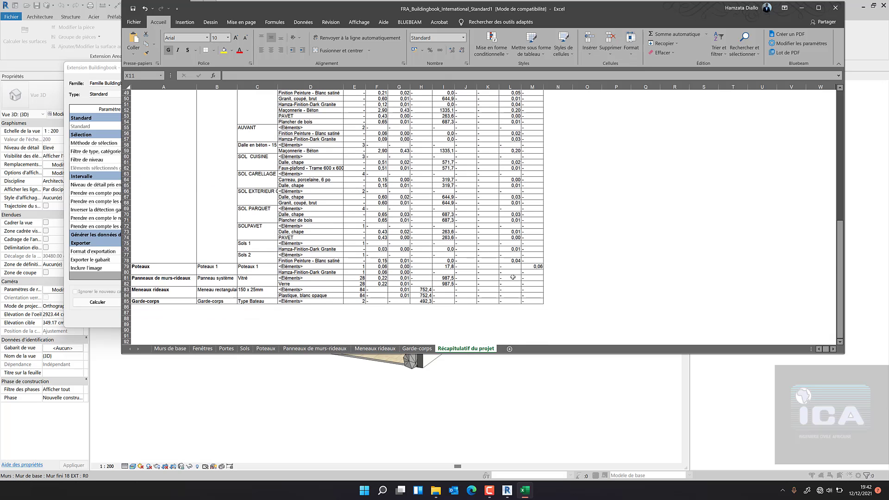